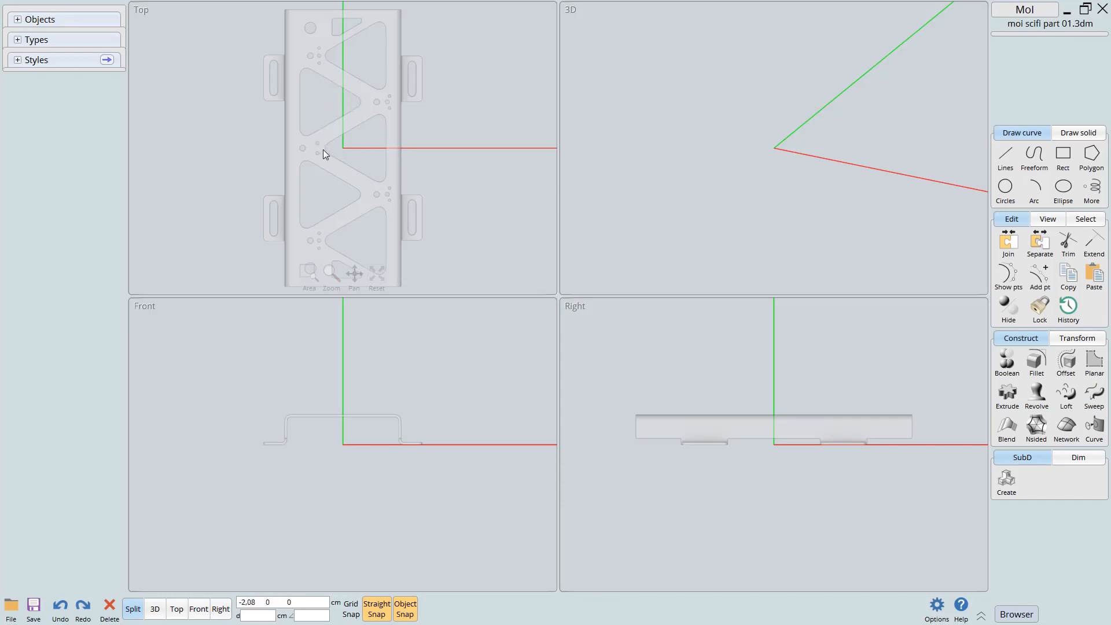
# Start a corner-based box in the Right view with its first corner where the reference bracket's lower edge meets the vertical axis
pyautogui.press('space')
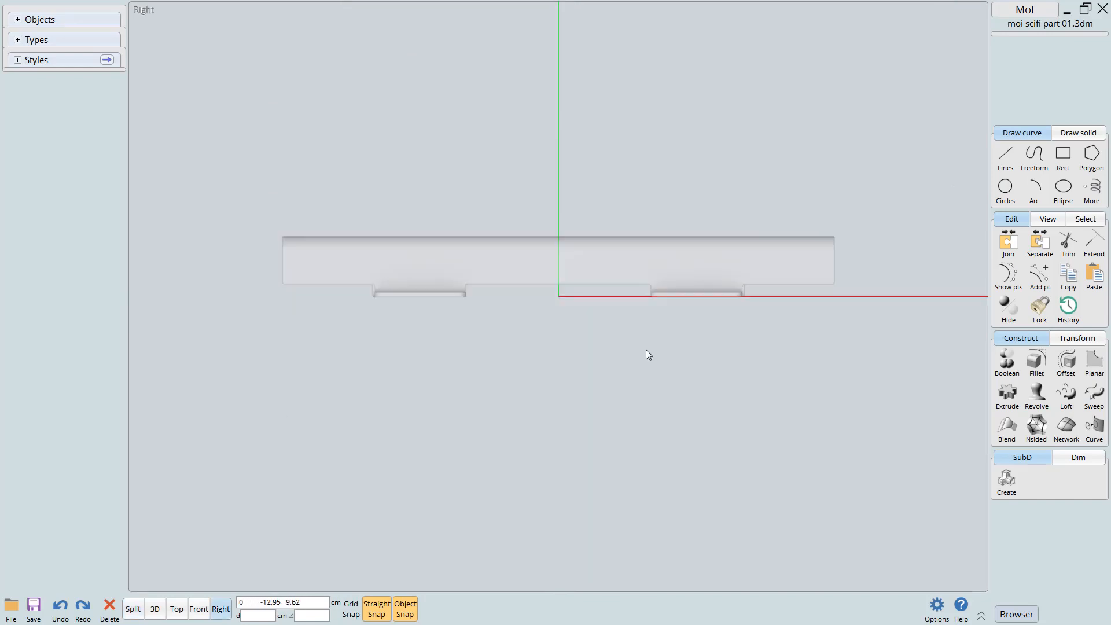
pyautogui.scroll(1, 620, 341)
pyautogui.scroll(-1, 595, 378)
pyautogui.scroll(2, 657, 356)
pyautogui.scroll(2, 626, 358)
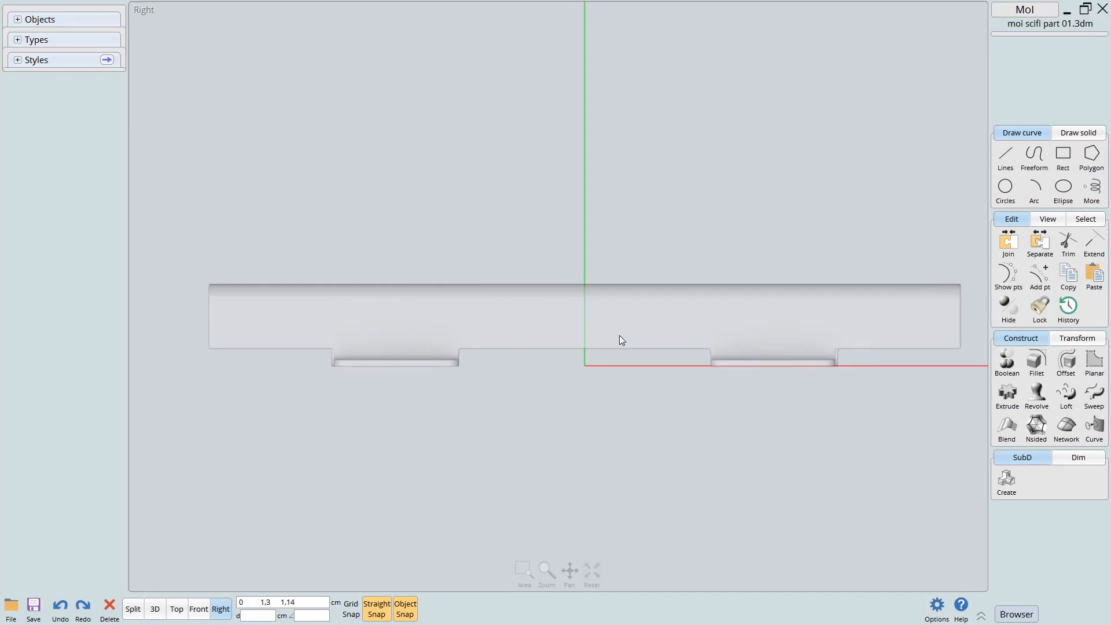
pyautogui.moveTo(620, 335); pyautogui.dragTo(603, 332, button='right')
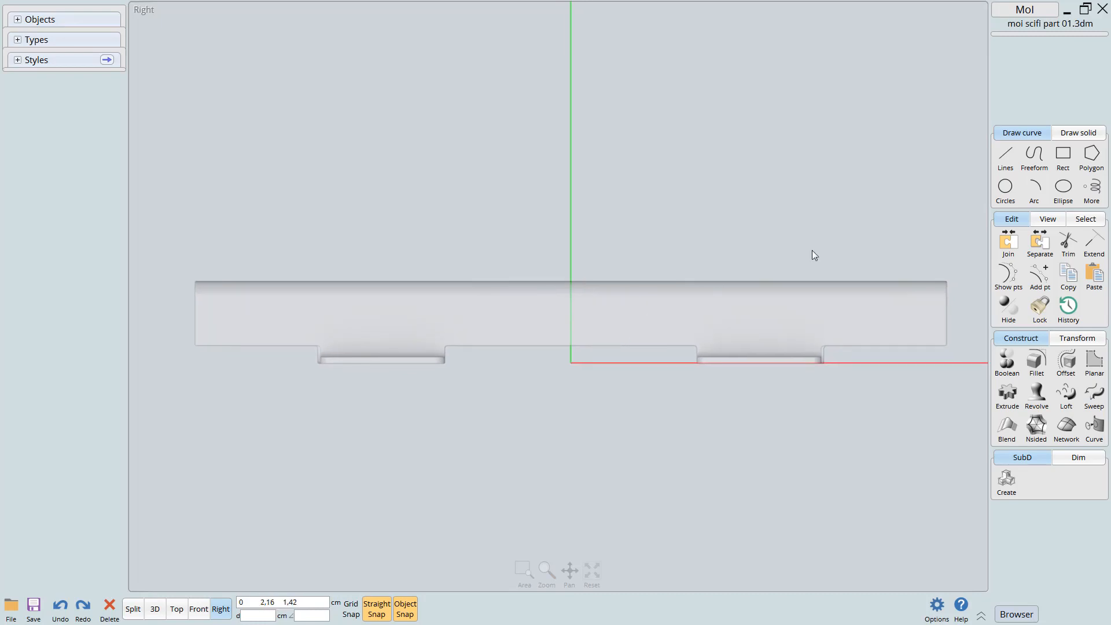
pyautogui.click(1079, 133)
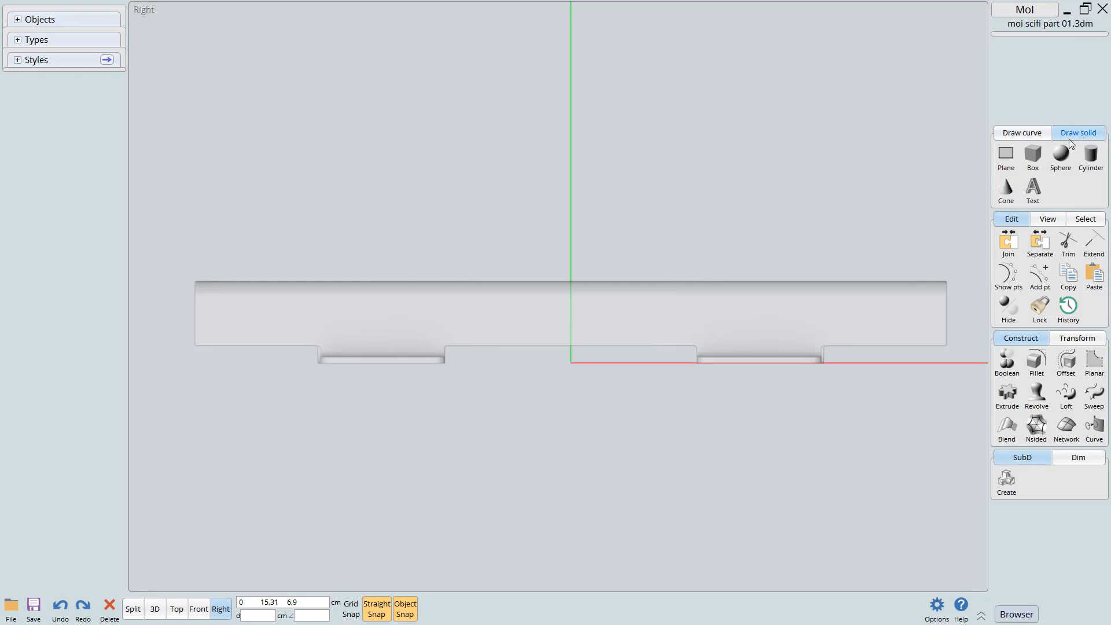
pyautogui.click(1033, 157)
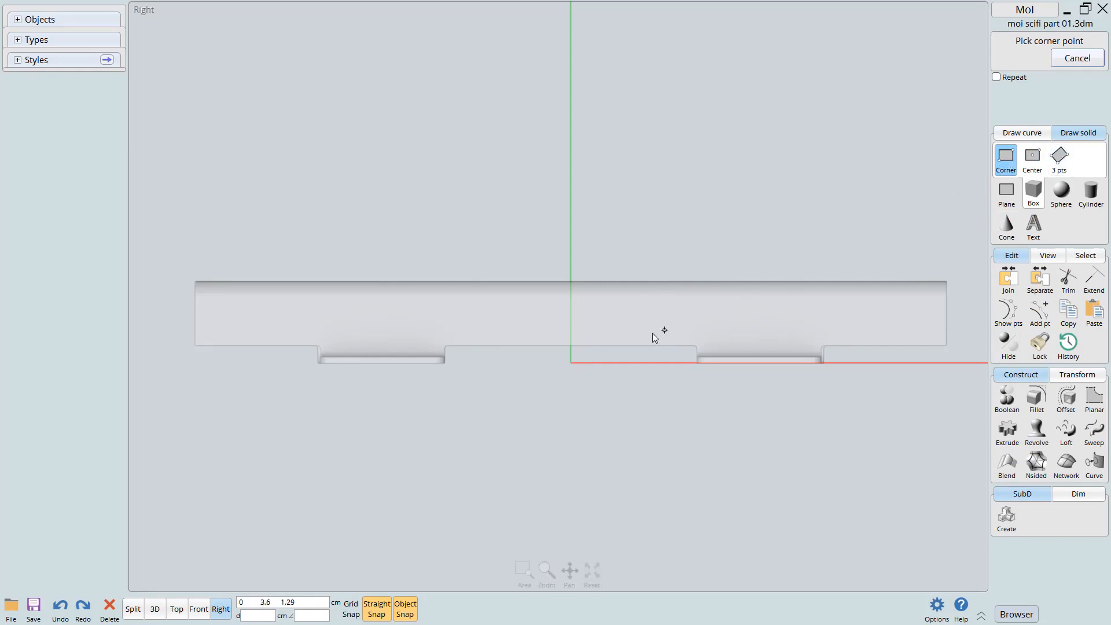
pyautogui.scroll(1, 665, 342)
pyautogui.scroll(4, 634, 349)
pyautogui.scroll(1, 648, 339)
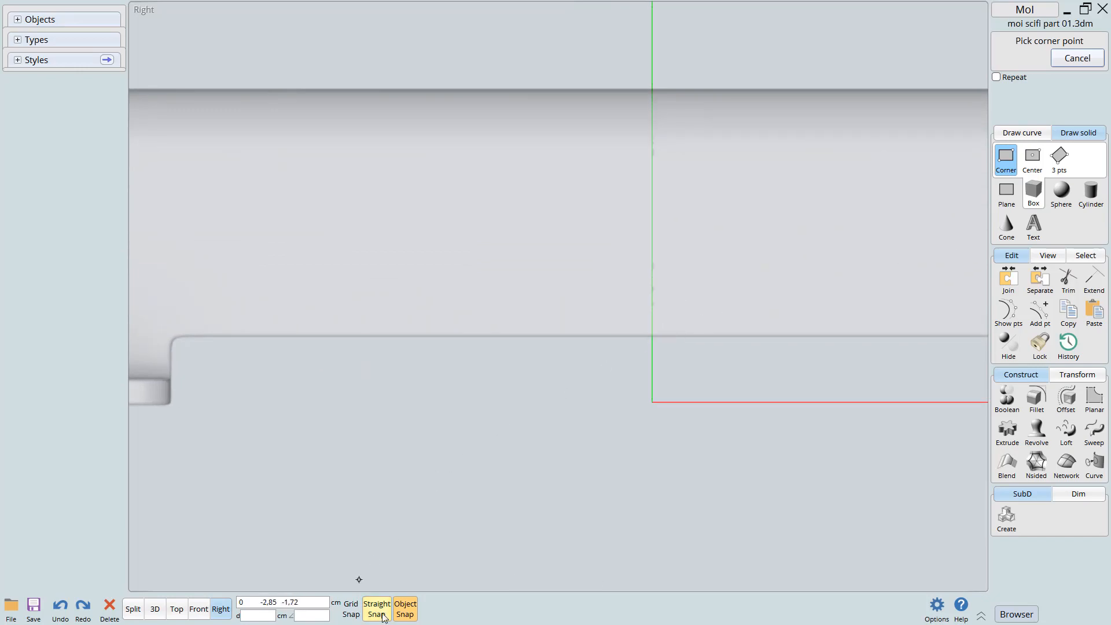
pyautogui.moveTo(404, 611)
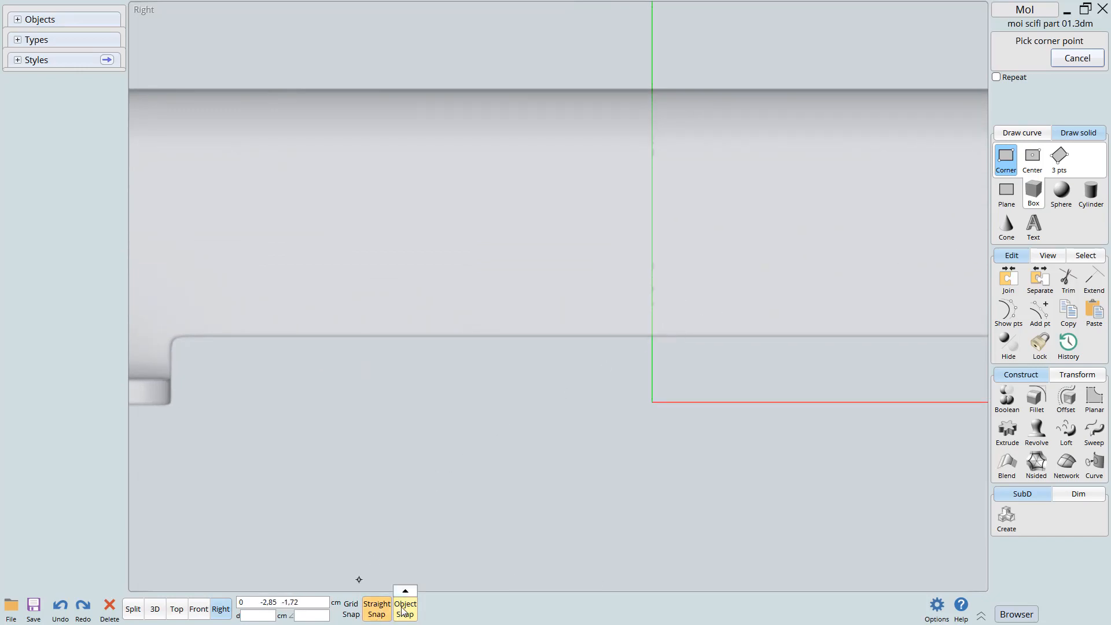
pyautogui.scroll(6, 659, 347)
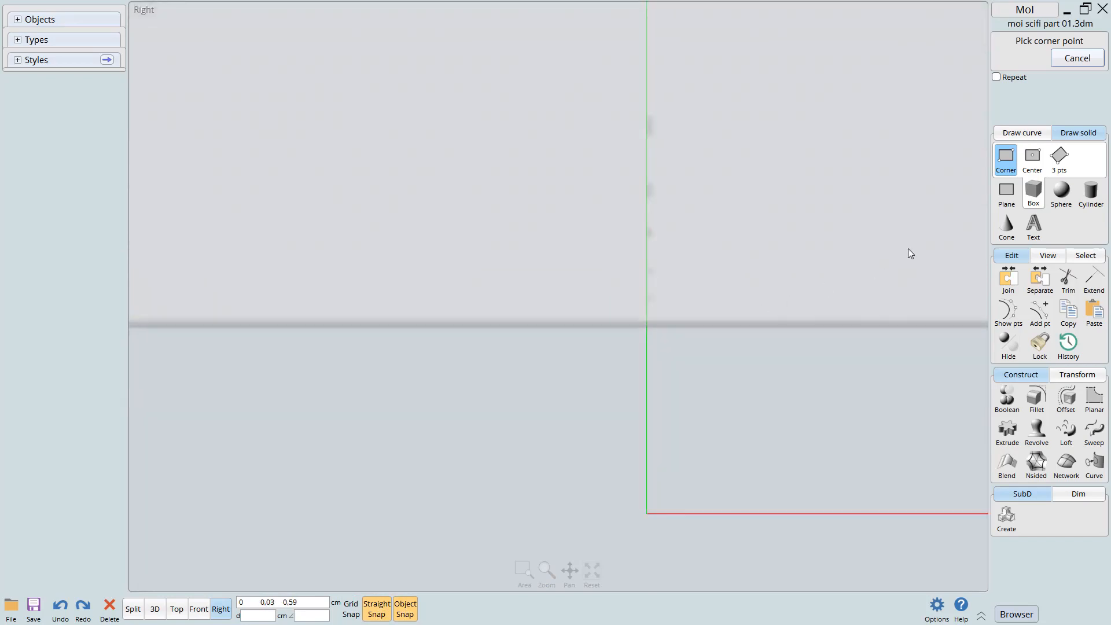
pyautogui.click(647, 326)
# Place the box base's opposite corner on the bracket's far upper end corner, making it about 13.96 cm wide and 2.41 cm high
pyautogui.scroll(-5, 501, 404)
pyautogui.moveTo(519, 387); pyautogui.dragTo(824, 447, button='middle')
pyautogui.moveTo(553, 401); pyautogui.dragTo(1009, 401, button='middle')
pyautogui.moveTo(764, 376); pyautogui.dragTo(787, 438, button='middle')
pyautogui.keyDown('alt'); pyautogui.moveTo(519, 431); pyautogui.dragTo(763, 378, button='right'); pyautogui.keyUp('alt')
pyautogui.moveTo(525, 358); pyautogui.dragTo(540, 415, button='middle')
pyautogui.keyDown('alt'); pyautogui.moveTo(535, 368); pyautogui.dragTo(598, 335, button='right'); pyautogui.keyUp('alt')
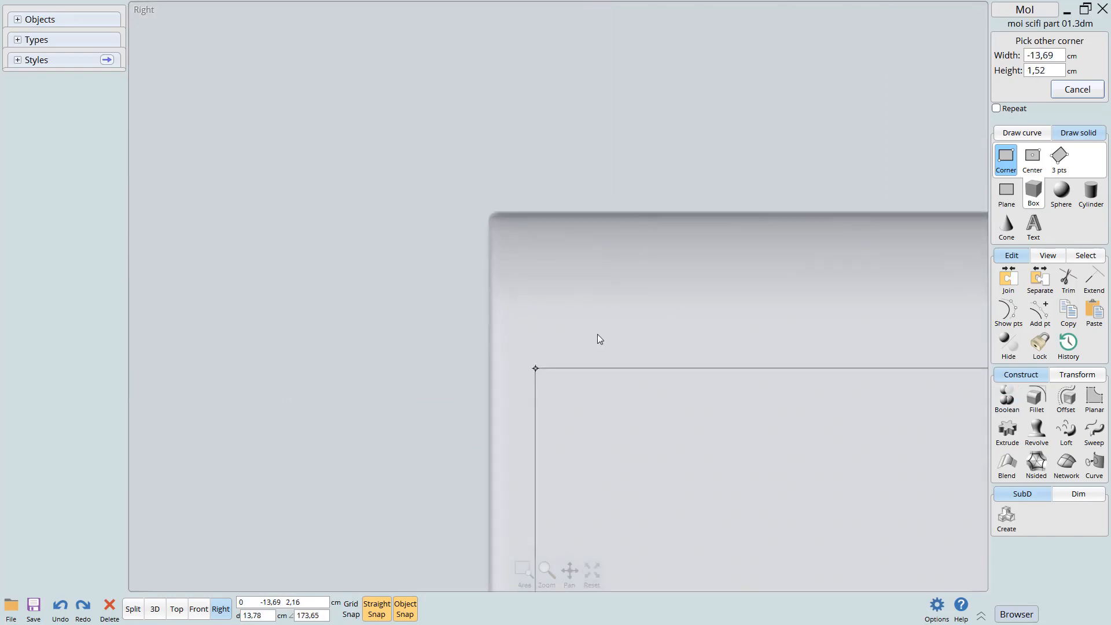
pyautogui.click(487, 207)
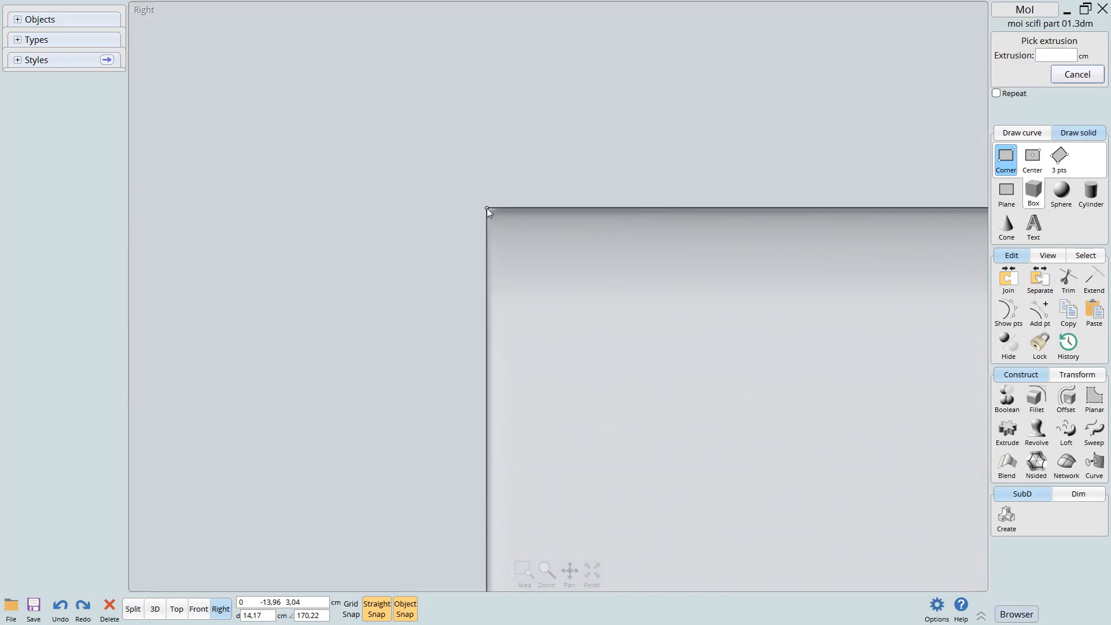
# Extrude the box base about 5.92 cm in the Top view, out to the bracket's long outer side
pyautogui.press('F6')
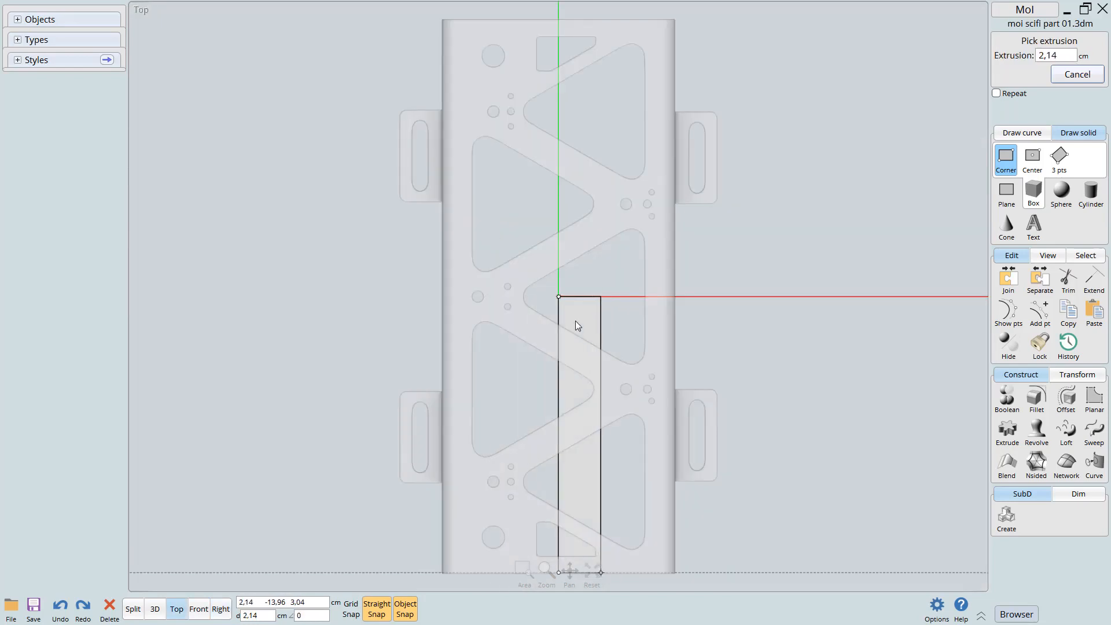
pyautogui.scroll(1, 631, 323)
pyautogui.scroll(2, 740, 295)
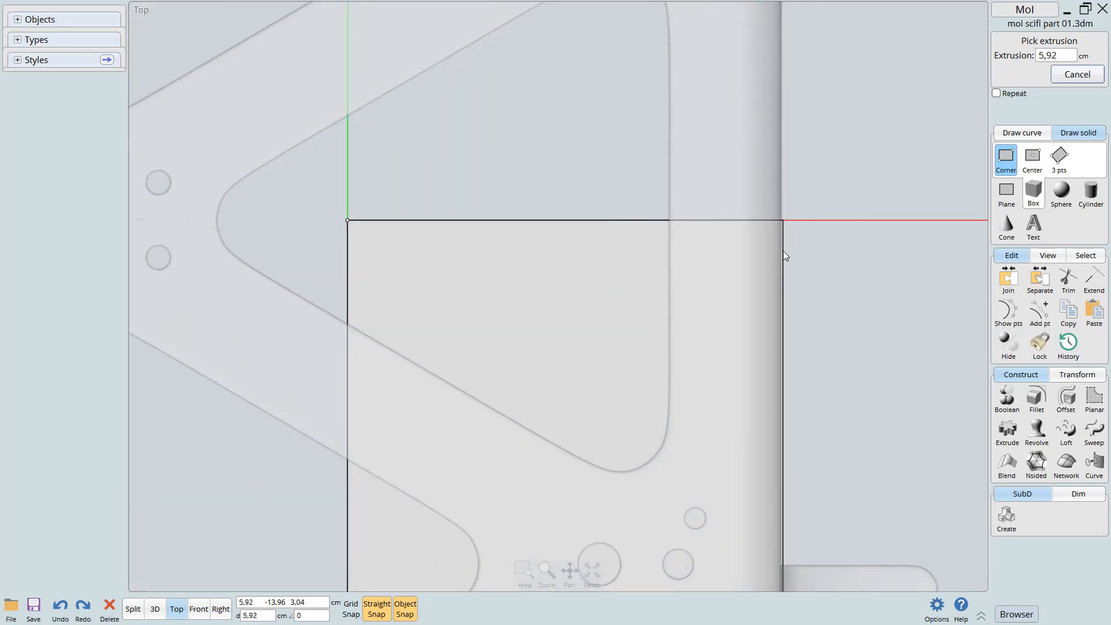
pyautogui.click(783, 251)
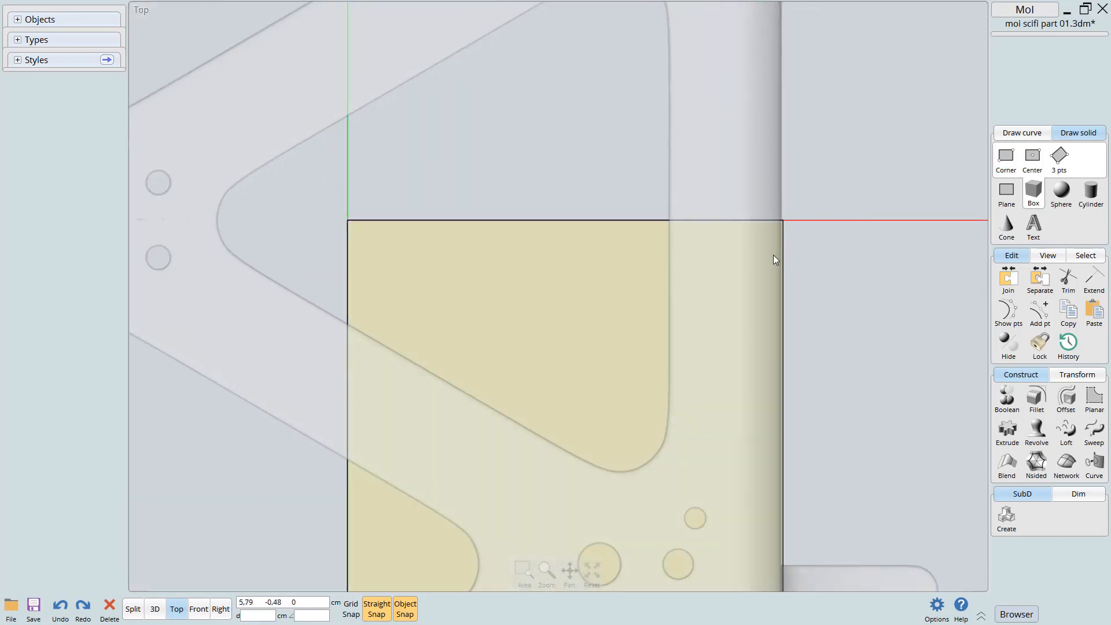
# Start a circular fillet on the box's long upper outer edge, viewed against the bracket's rounded bend in the Front view
pyautogui.press('F5')
pyautogui.moveTo(604, 356); pyautogui.dragTo(609, 362, button='right')
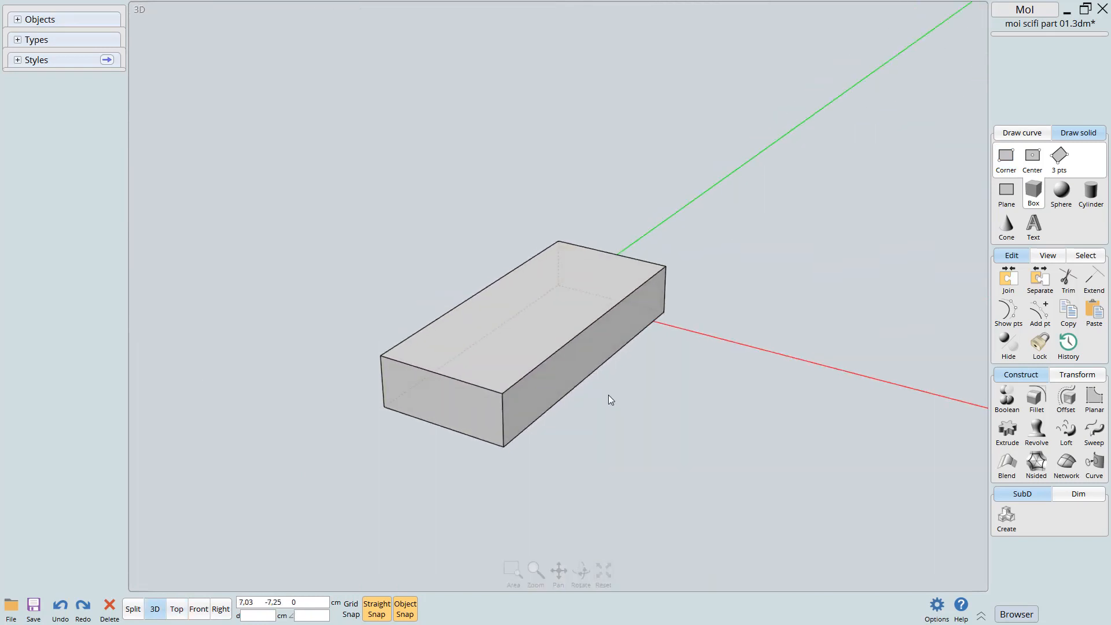
pyautogui.moveTo(654, 374); pyautogui.dragTo(698, 375, button='middle')
pyautogui.scroll(1, 636, 387)
pyautogui.click(624, 381)
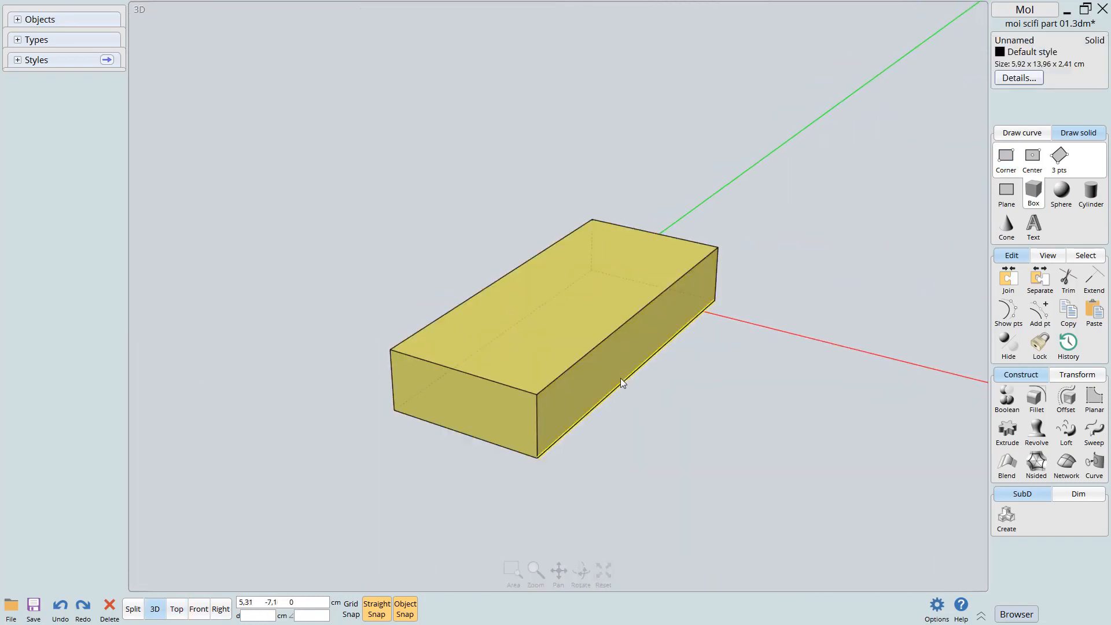
pyautogui.click(613, 333)
pyautogui.press('f')
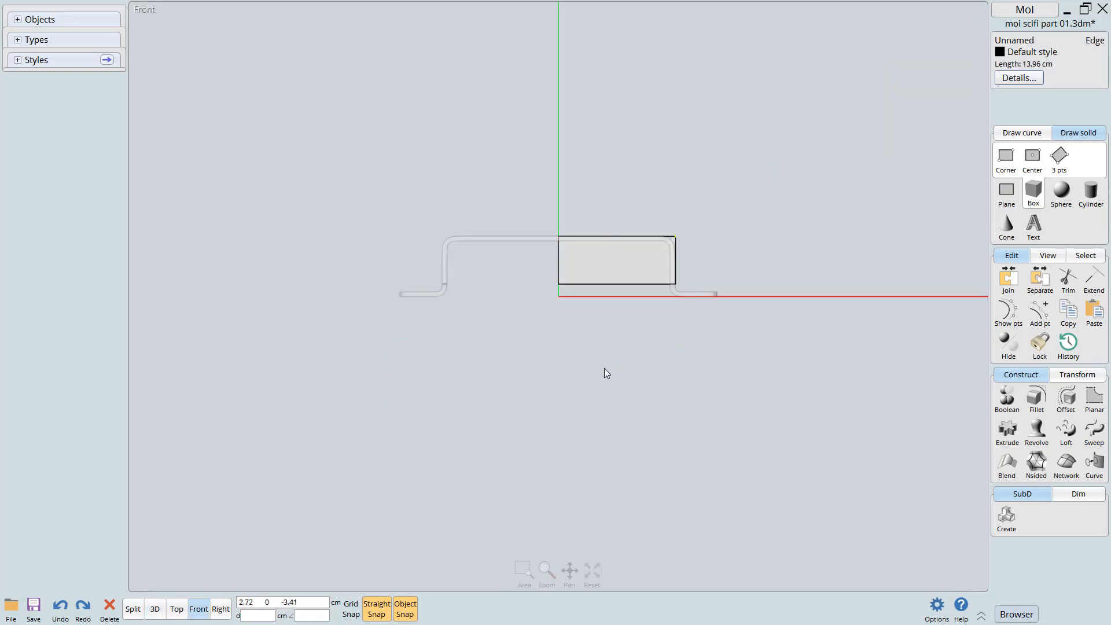
pyautogui.scroll(1, 682, 243)
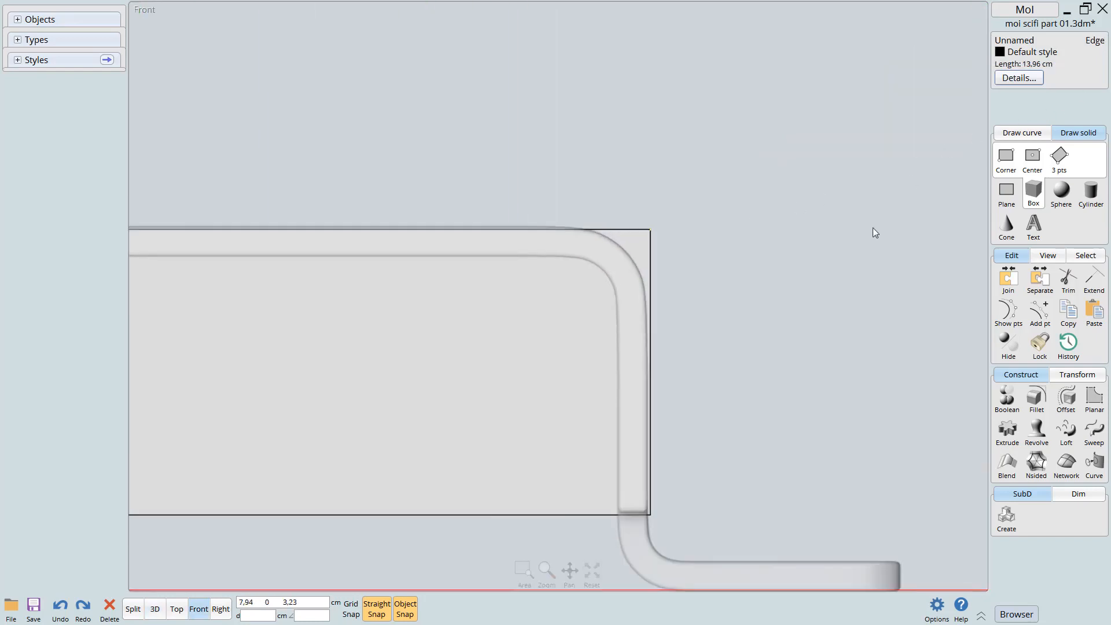
pyautogui.click(1036, 398)
pyautogui.scroll(2, 665, 400)
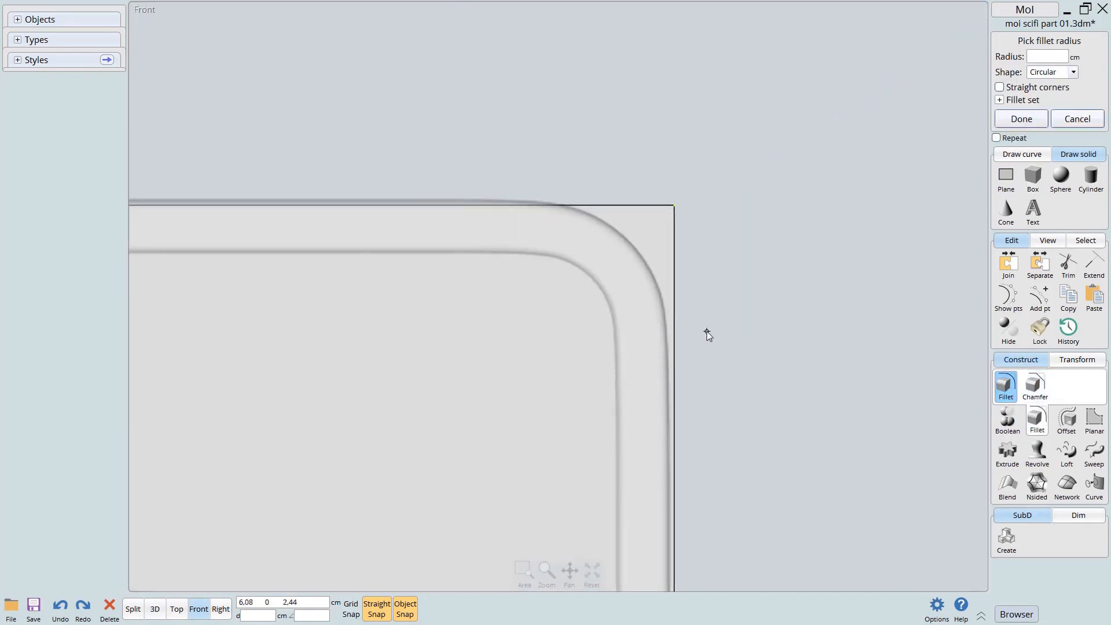
# Try fillet radii of 1, 0,8 and 6 cm on the edge to match the bracket's bend
pyautogui.write('1')
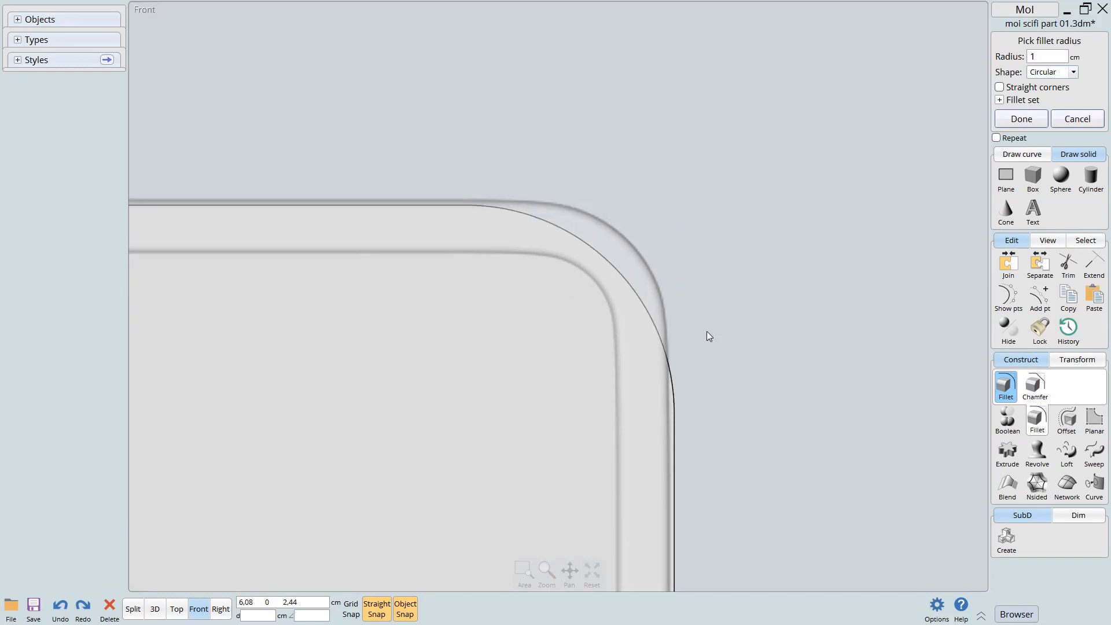
pyautogui.write('0,8')
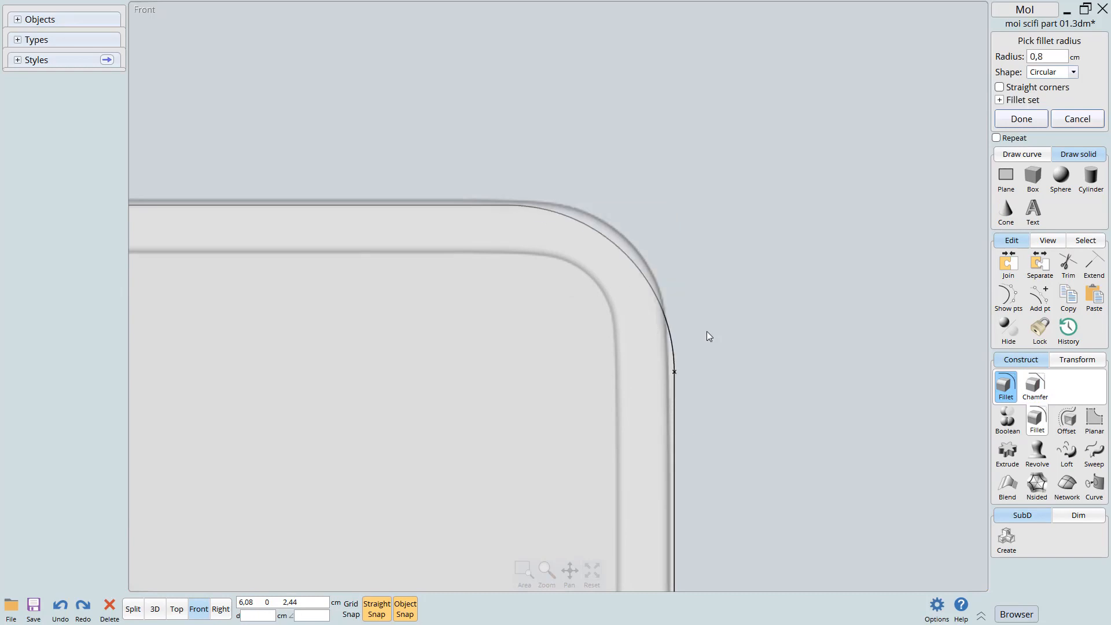
pyautogui.press('BackSpace')
pyautogui.press('BackSpace')
pyautogui.press('BackSpace')
pyautogui.write('6')
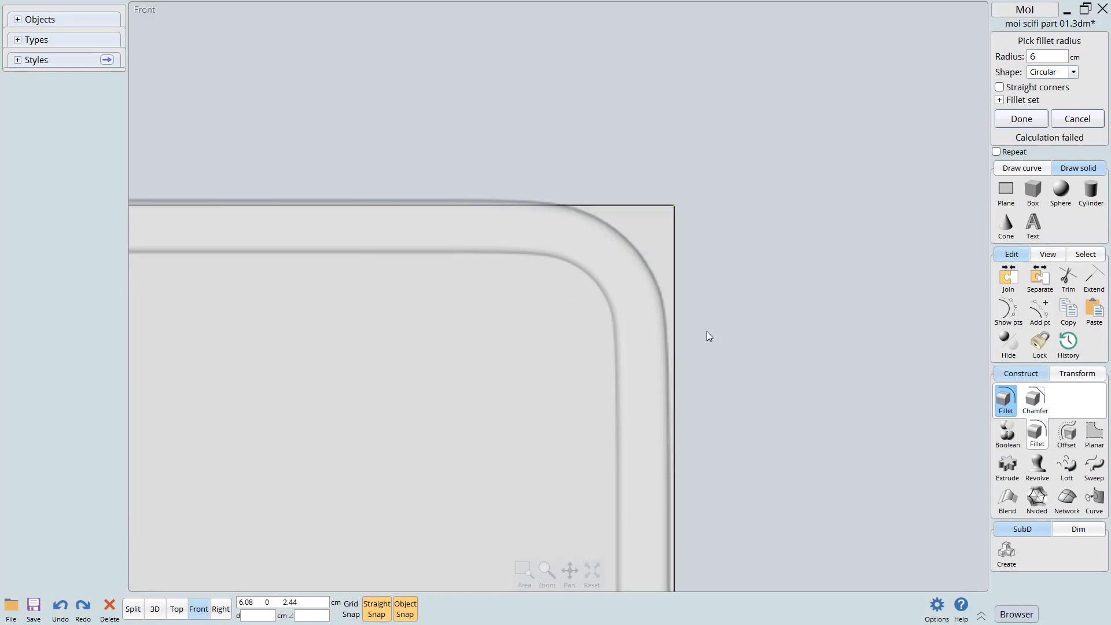
# Fillet the box's long upper outer edge with a radius of 0,6 cm
pyautogui.write('0,6')
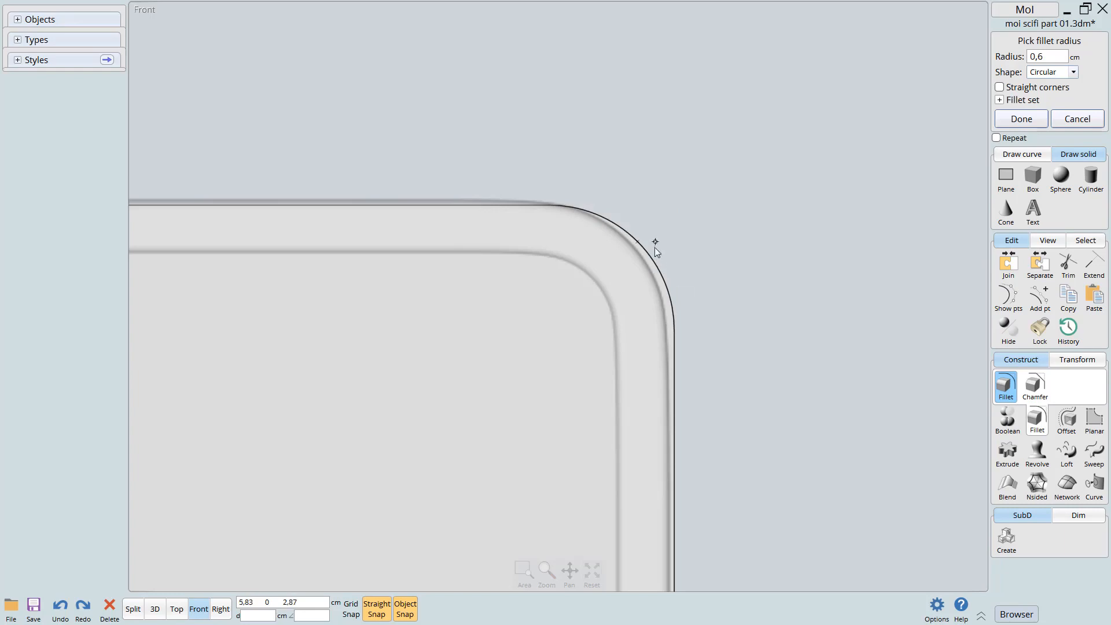
pyautogui.scroll(-3, 645, 281)
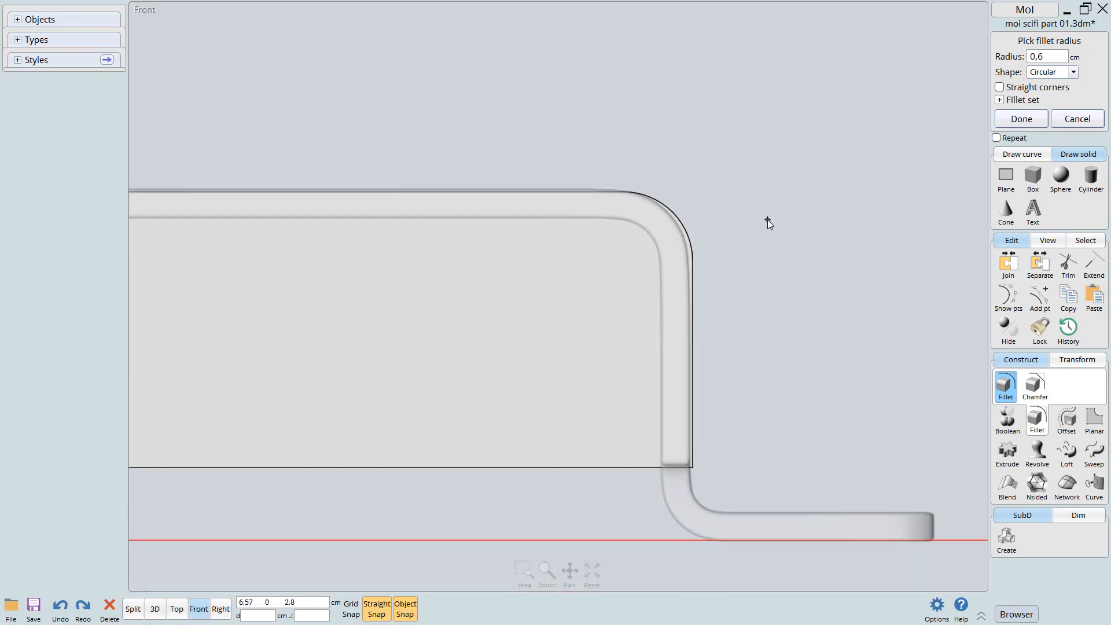
pyautogui.press('Return')
pyautogui.scroll(-2, 765, 222)
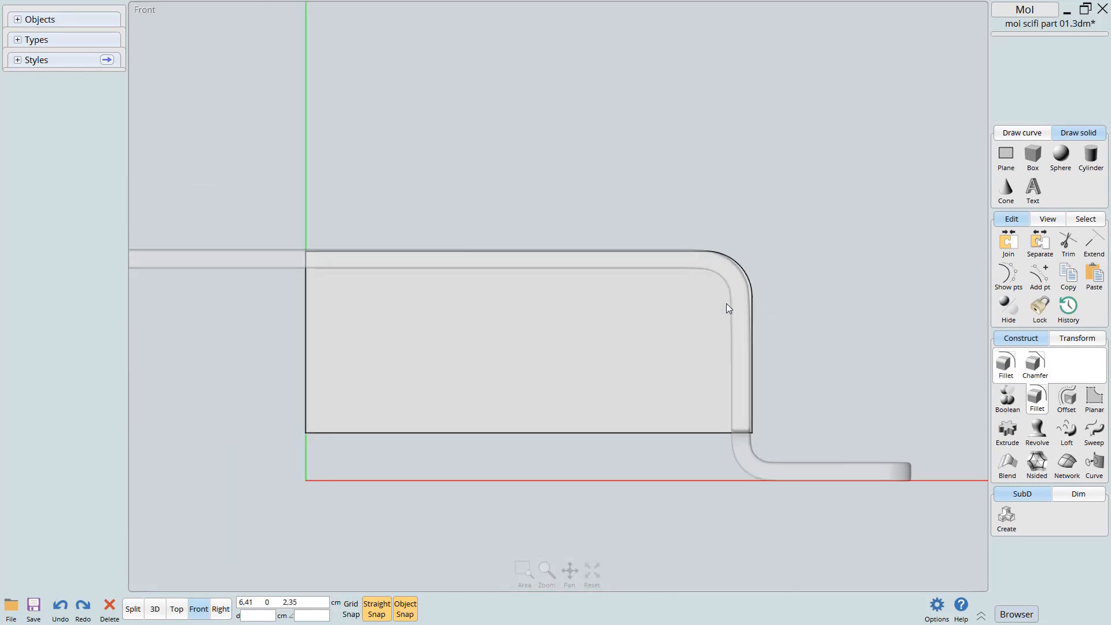
# Offset the front face's top, rounded and outer side edges inward to the bracket's inner wall line, with round corners
pyautogui.click(567, 319)
pyautogui.click(491, 252)
pyautogui.click(743, 267)
pyautogui.click(751, 335)
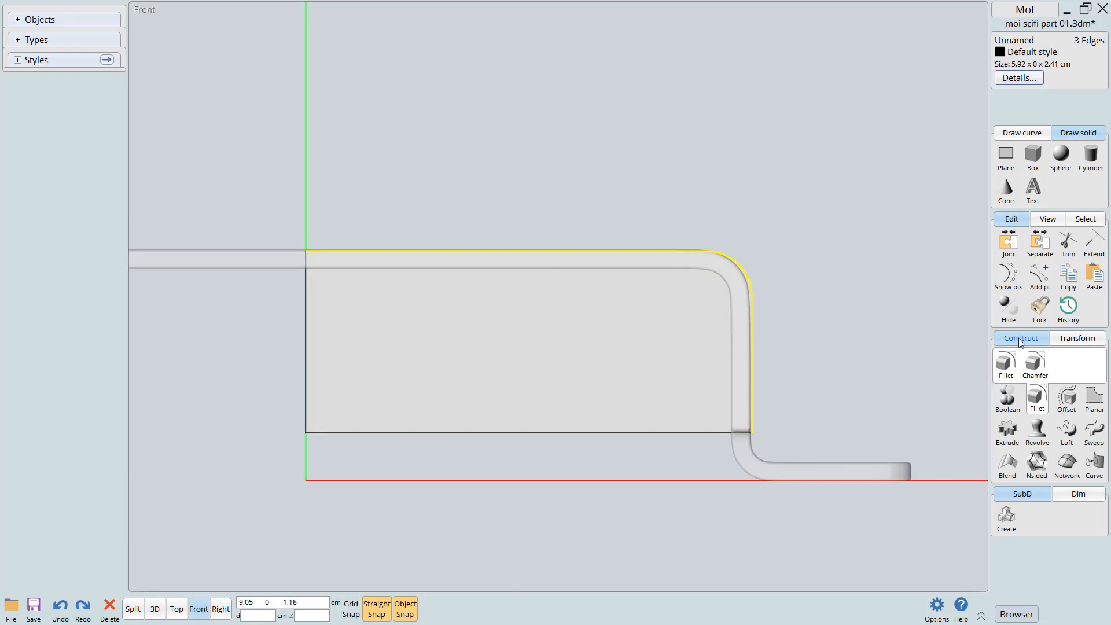
pyautogui.click(1072, 405)
pyautogui.moveTo(738, 365); pyautogui.dragTo(703, 381, button='middle')
pyautogui.scroll(3, 703, 383)
pyautogui.click(1068, 89)
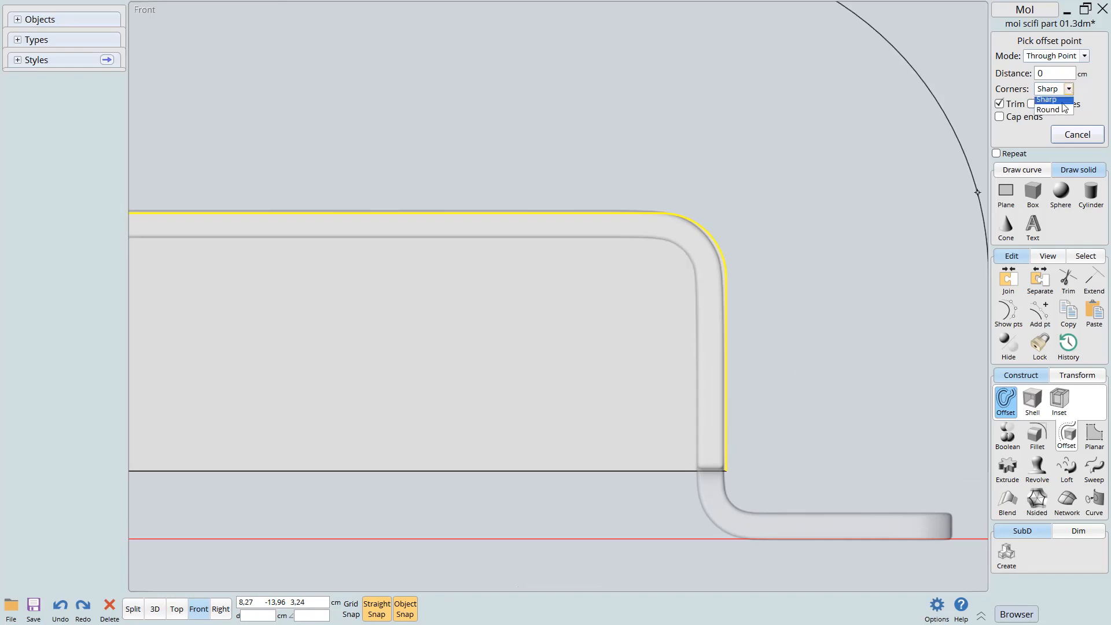
pyautogui.click(1062, 113)
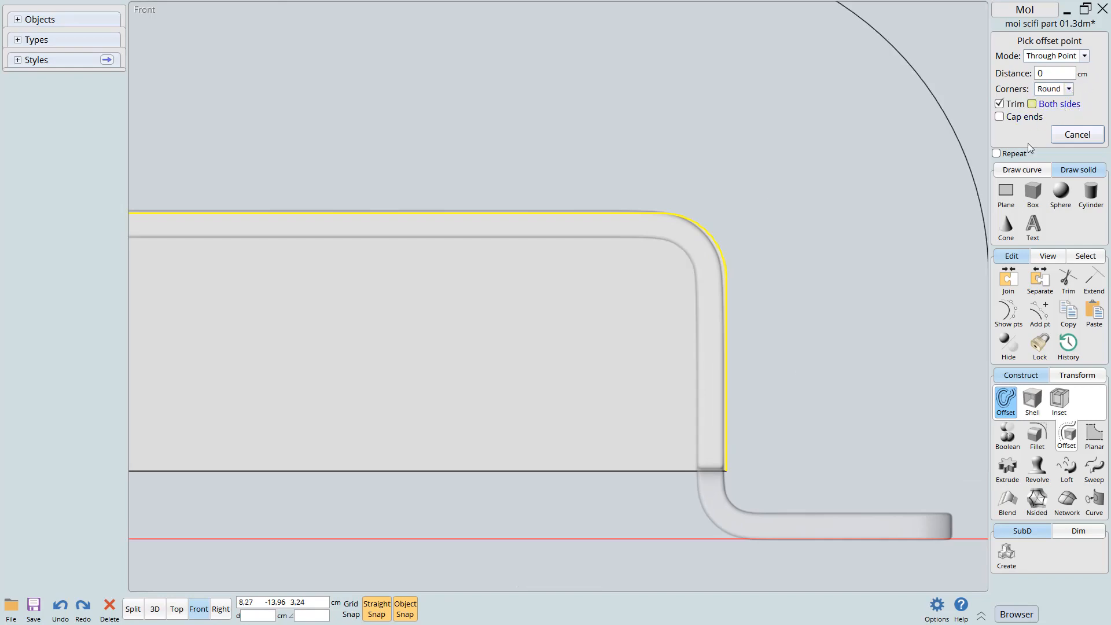
pyautogui.scroll(3, 738, 474)
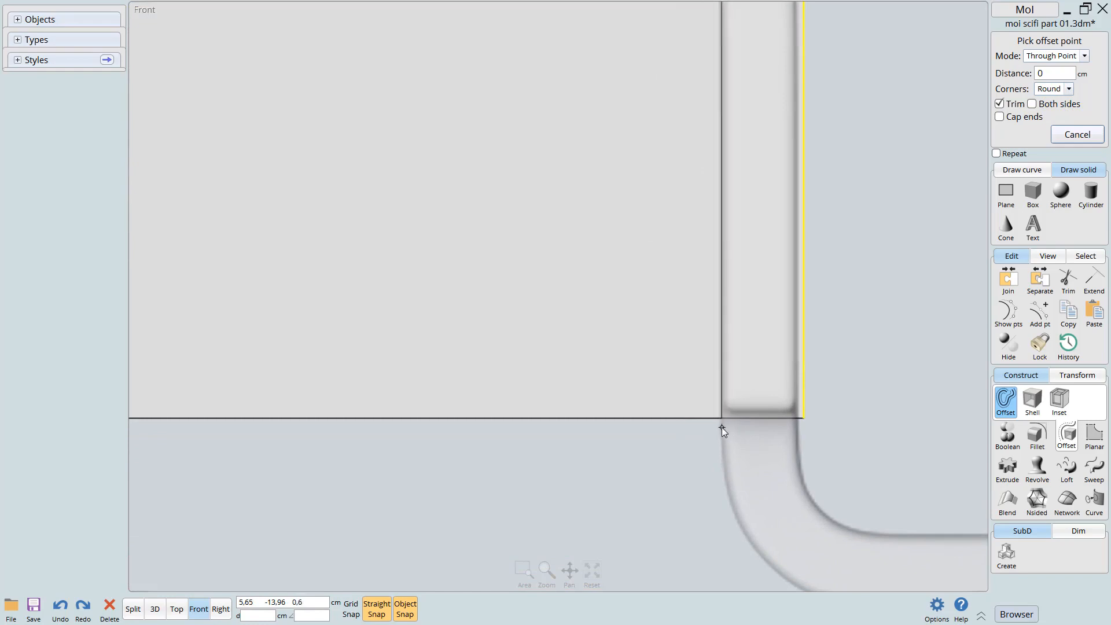
pyautogui.click(721, 427)
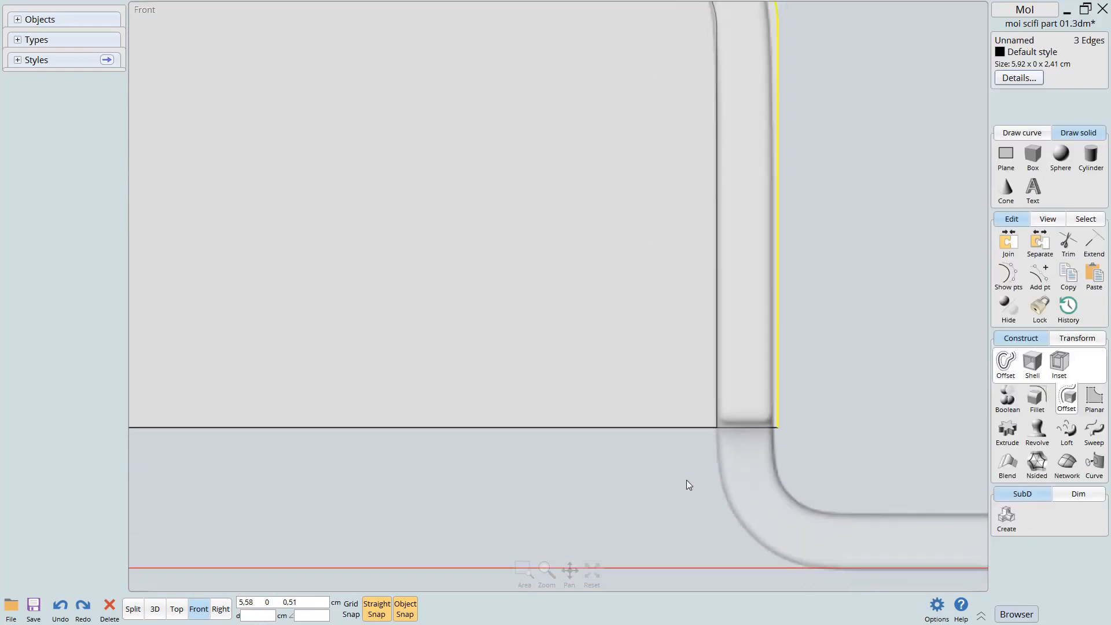
pyautogui.scroll(-4, 686, 477)
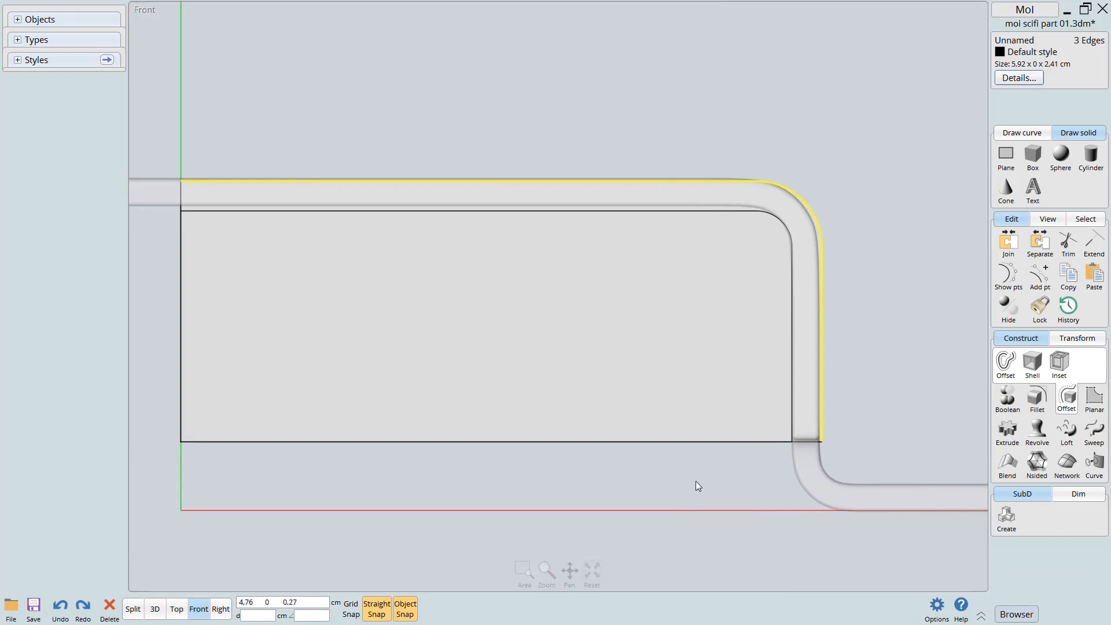
pyautogui.press('Escape')
# Divide the filleted box along the offset curve with Boolean Merge and select the inner volume
pyautogui.click(727, 369)
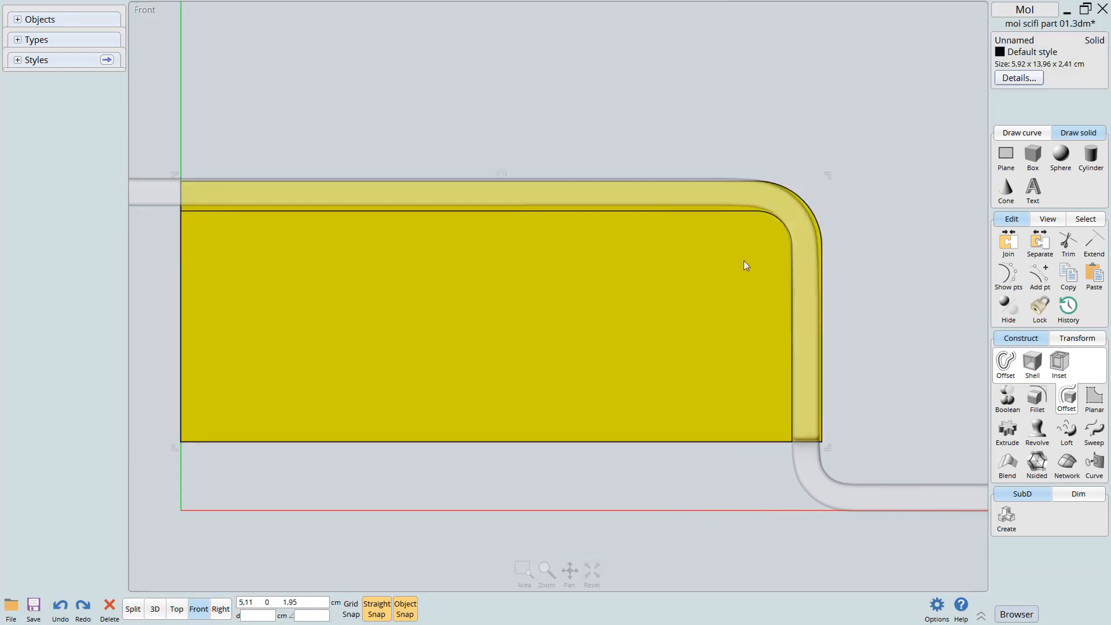
pyautogui.click(746, 211)
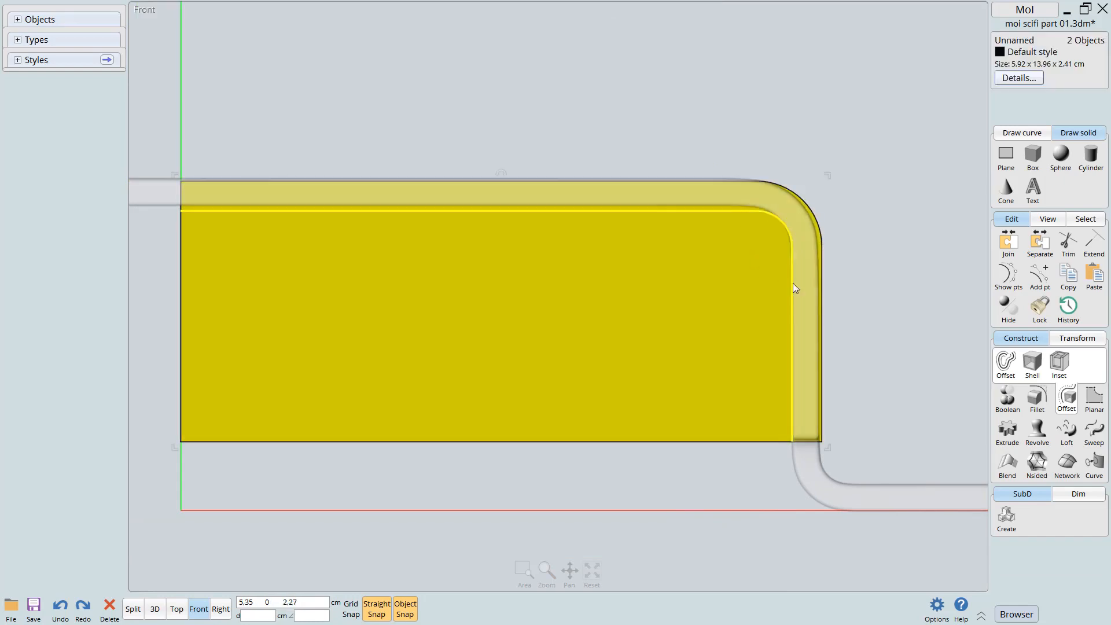
pyautogui.click(1020, 340)
pyautogui.click(1020, 341)
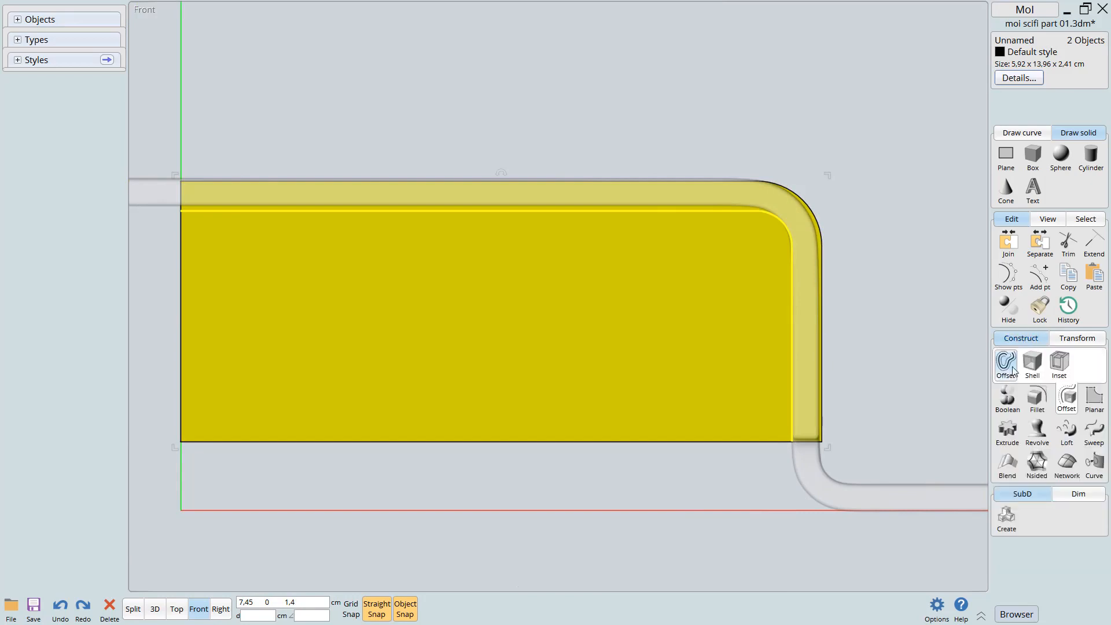
pyautogui.click(1008, 399)
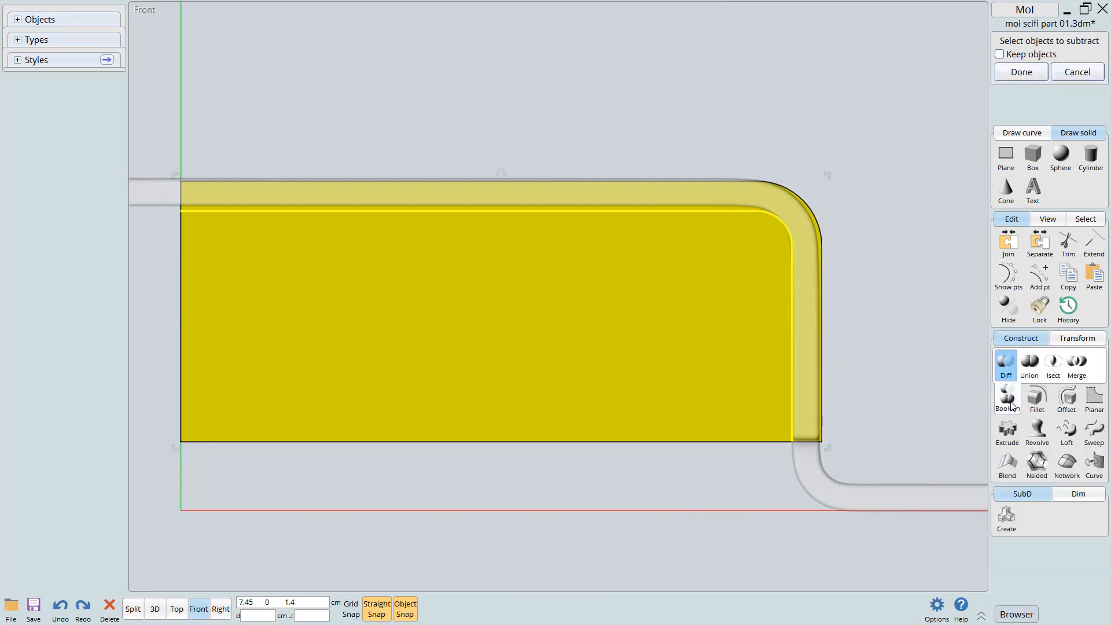
pyautogui.click(1081, 368)
pyautogui.click(654, 318)
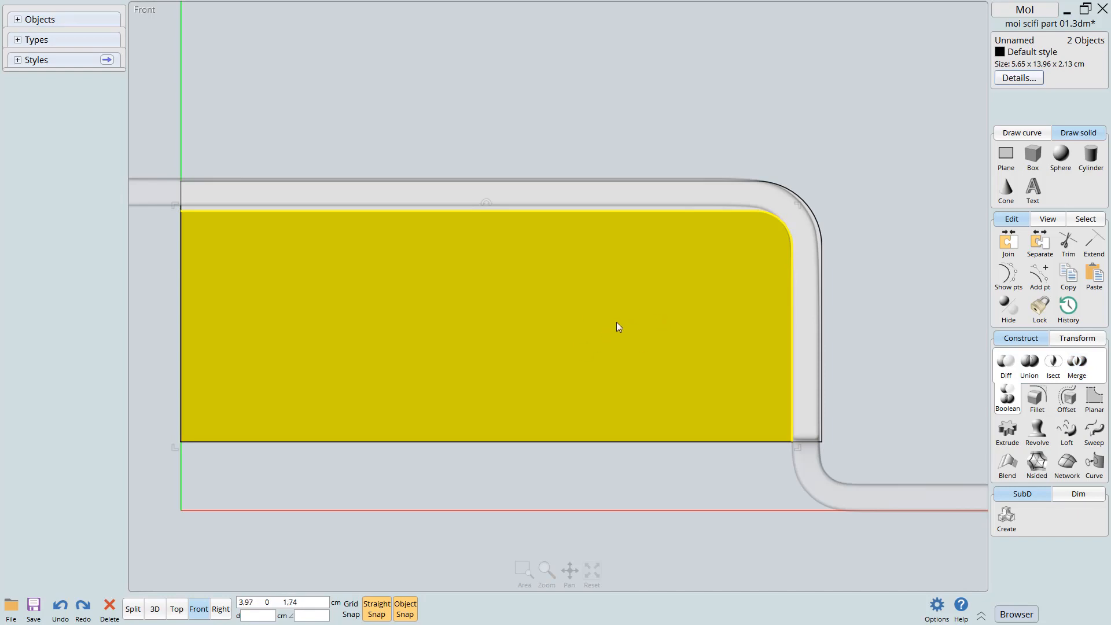
# Delete the selected inner volume, leaving the bent sheet body, and check the result in 3D
pyautogui.press('Delete')
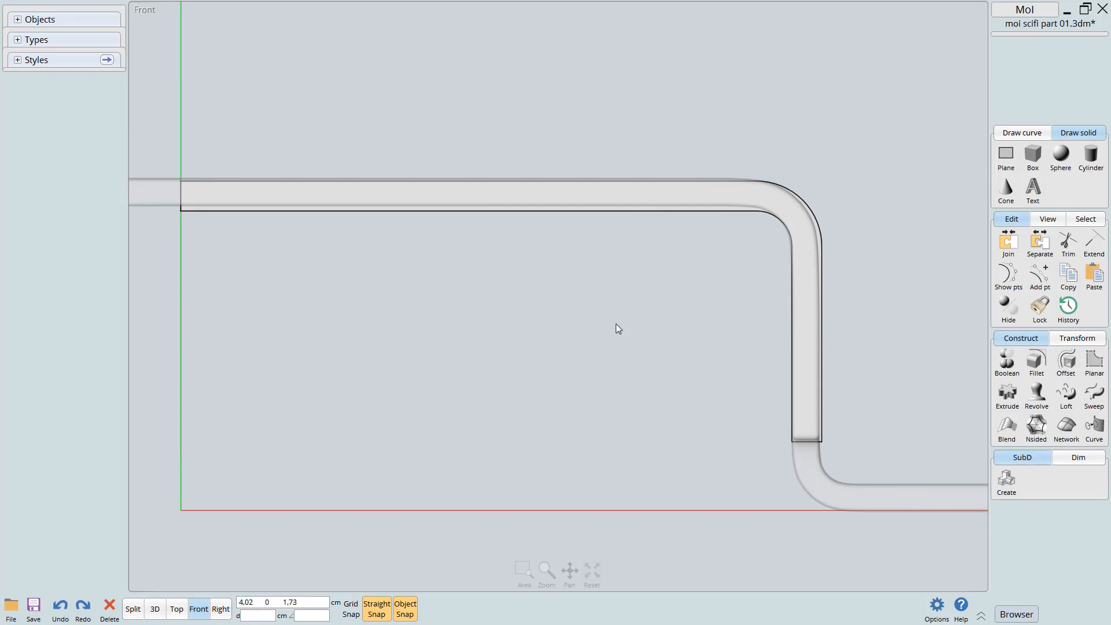
pyautogui.press('F5')
pyautogui.moveTo(550, 363)
pyautogui.mouseDown(button='right')
pyautogui.moveTo(662, 323)
pyautogui.moveTo(600, 367)
pyautogui.moveTo(559, 349)
pyautogui.mouseUp(button='right')
pyautogui.scroll(2, 614, 321)
pyautogui.click(633, 317)
pyautogui.scroll(3, 633, 317)
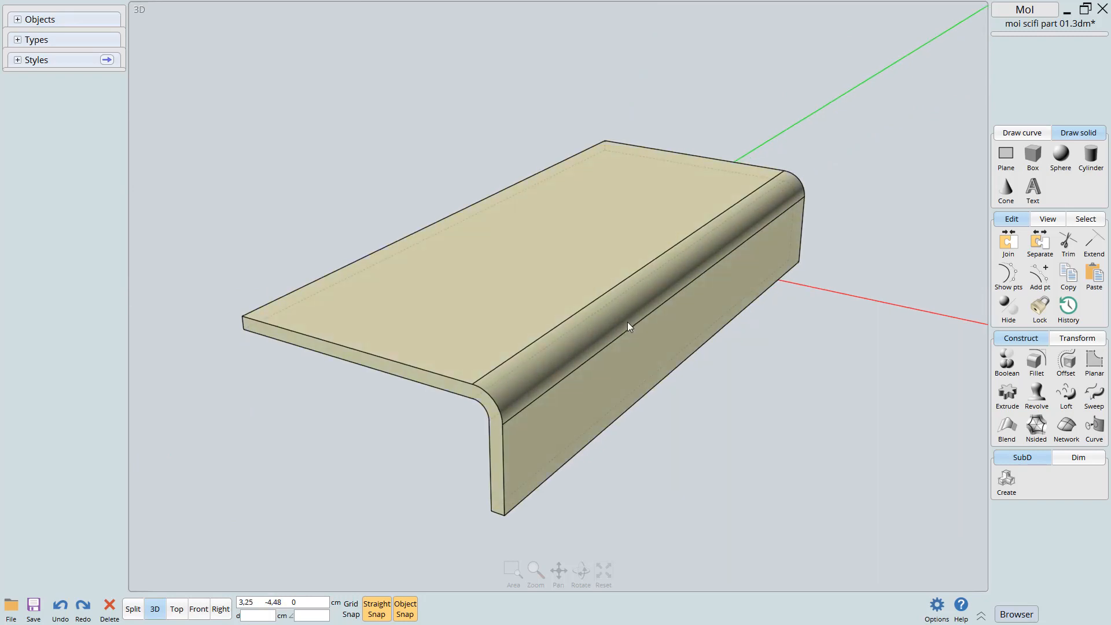
# Start a polyline in the front view at the bracket wall's lower inner corner and run it straight down to the red axis
pyautogui.press('F7')
pyautogui.scroll(-2, 603, 395)
pyautogui.moveTo(596, 382); pyautogui.dragTo(563, 364, button='middle')
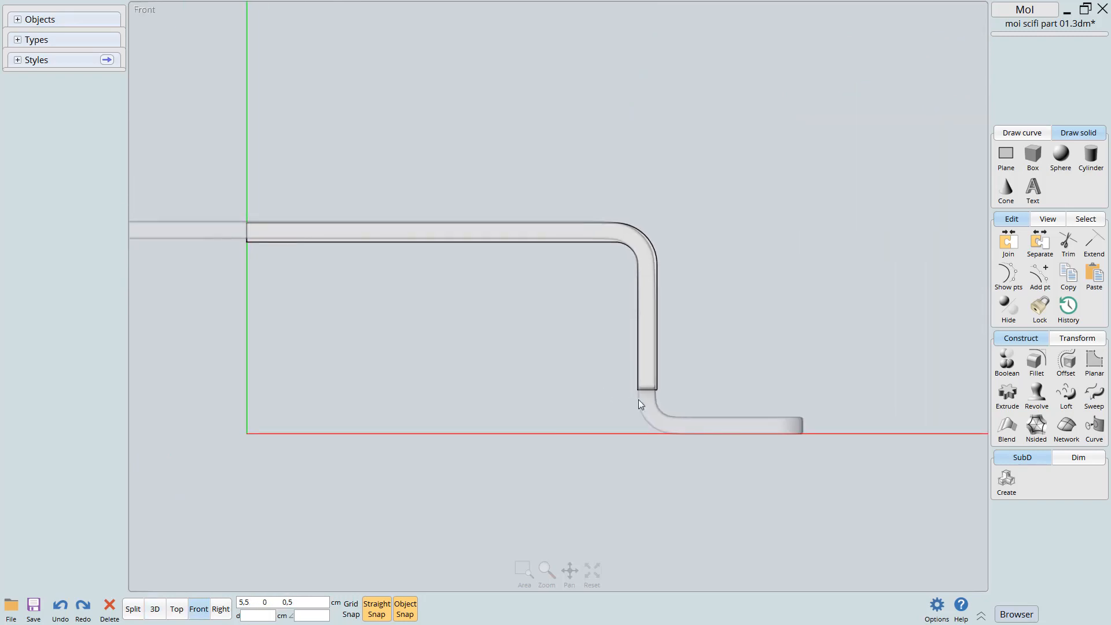
pyautogui.scroll(2, 632, 398)
pyautogui.scroll(3, 736, 434)
pyautogui.scroll(1, 663, 435)
pyautogui.moveTo(721, 424); pyautogui.dragTo(655, 425, button='middle')
pyautogui.click(1034, 132)
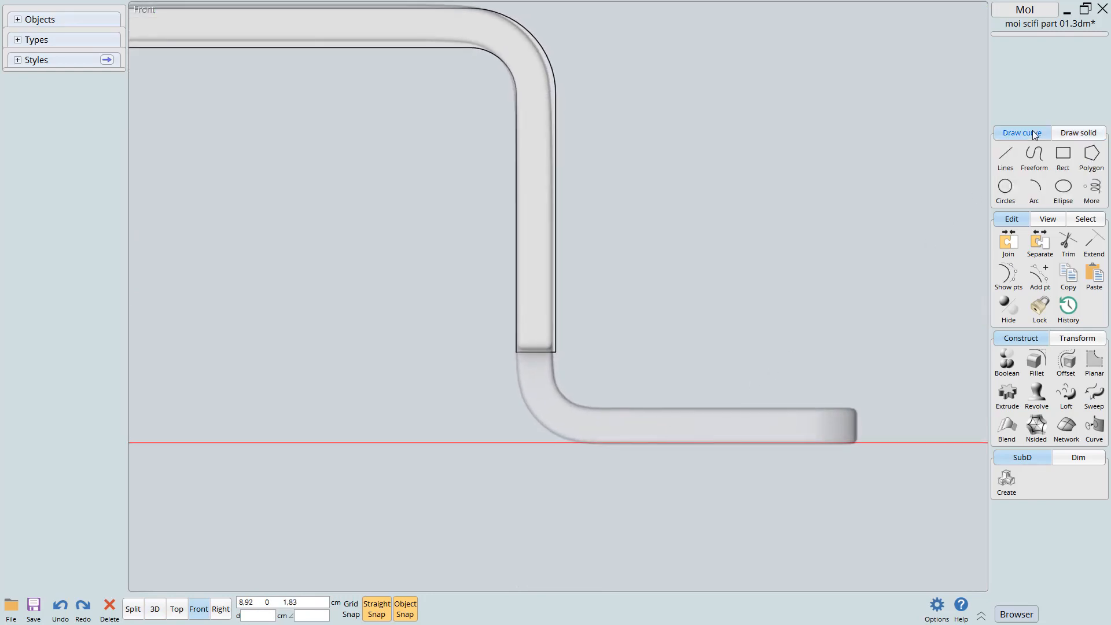
pyautogui.click(1007, 156)
pyautogui.click(1035, 160)
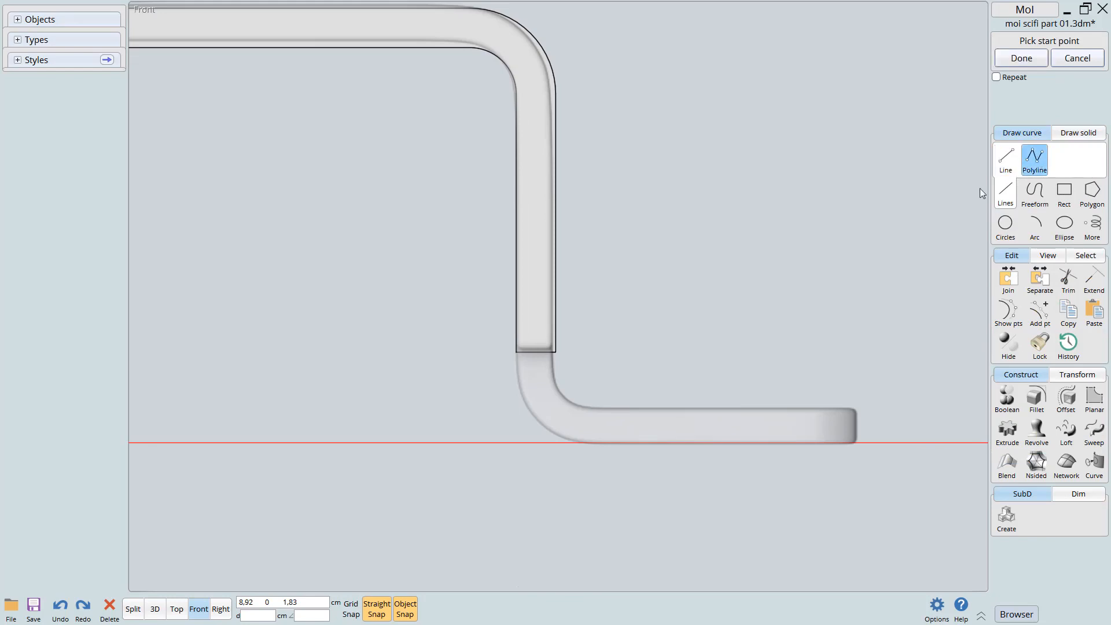
pyautogui.scroll(4, 546, 436)
pyautogui.scroll(3, 652, 390)
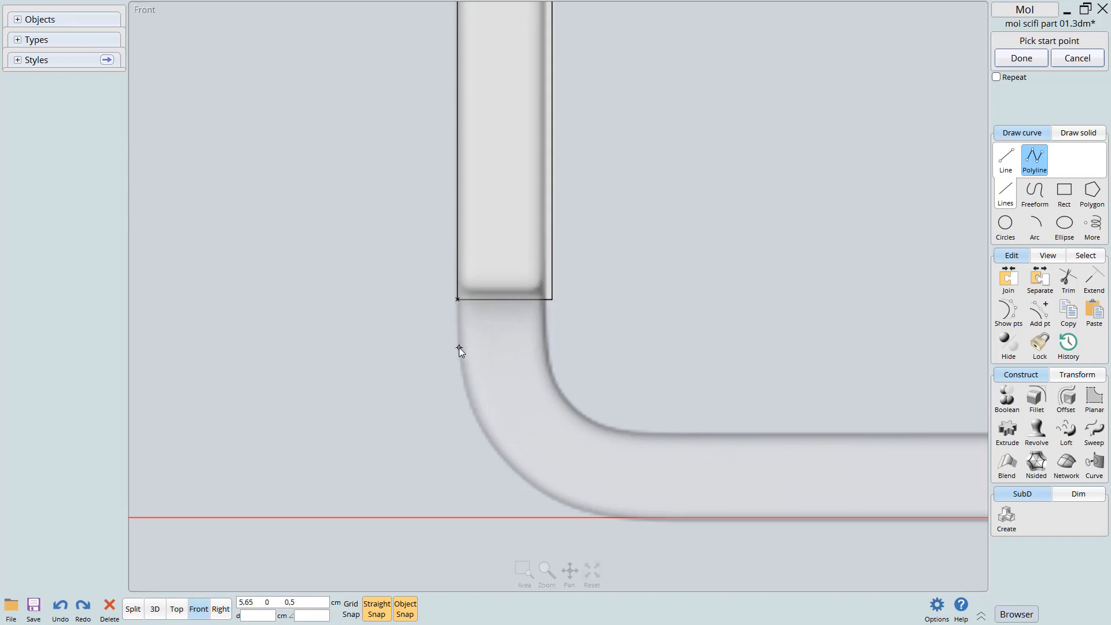
pyautogui.click(457, 300)
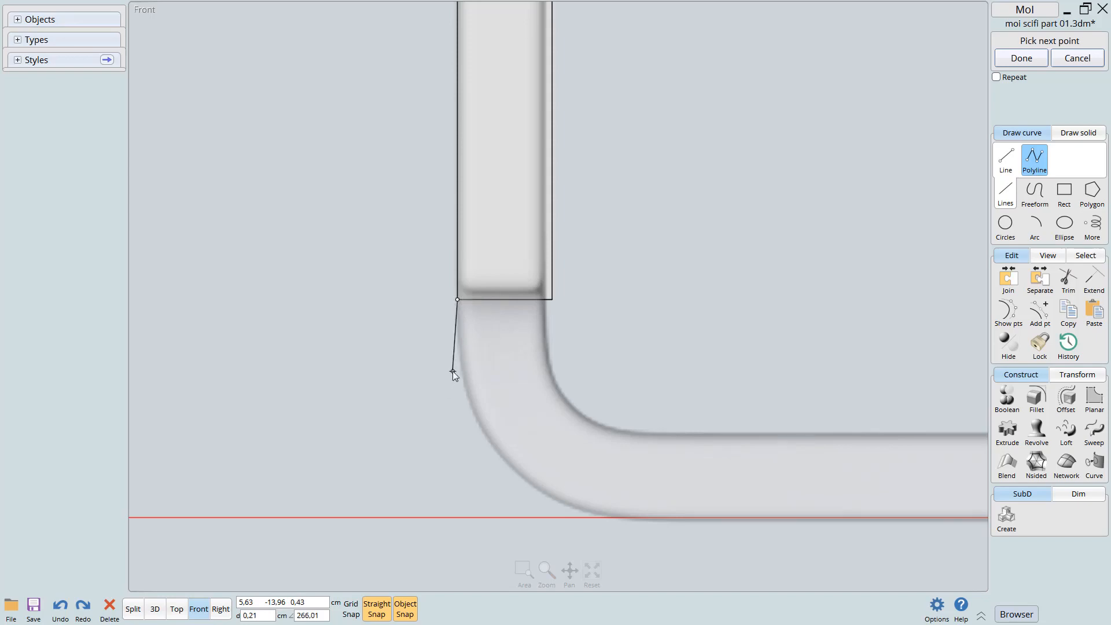
pyautogui.click(458, 517)
# Set construction lines along the reference foot's end and upper edge, and add the polyline's two corners at the foot's outer end
pyautogui.moveTo(596, 485); pyautogui.dragTo(435, 394, button='right')
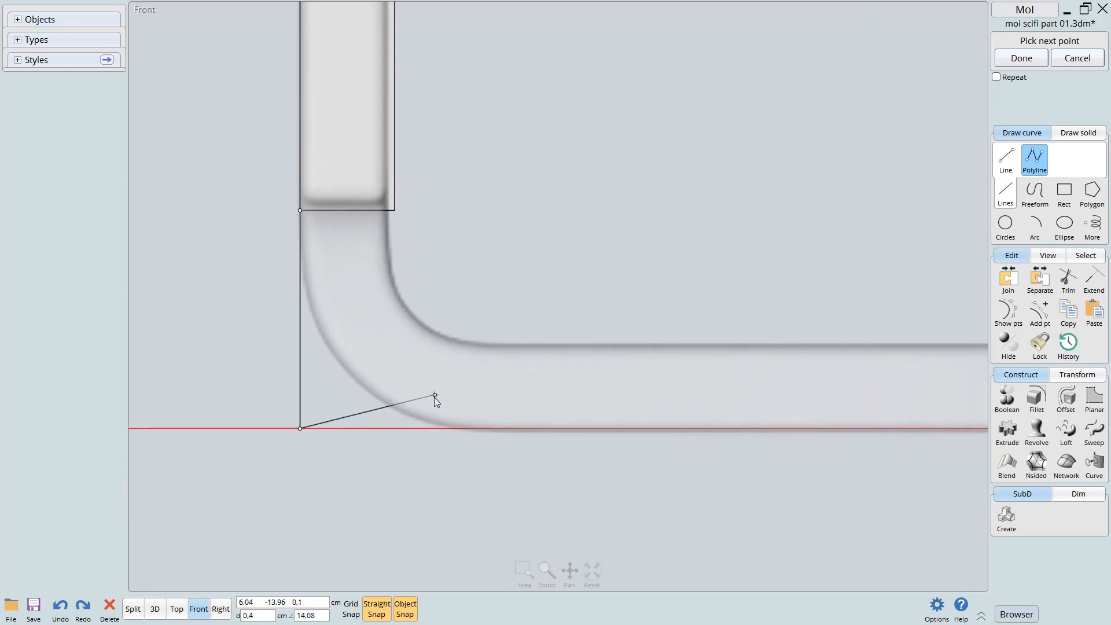
pyautogui.scroll(-5, 435, 395)
pyautogui.scroll(5, 592, 426)
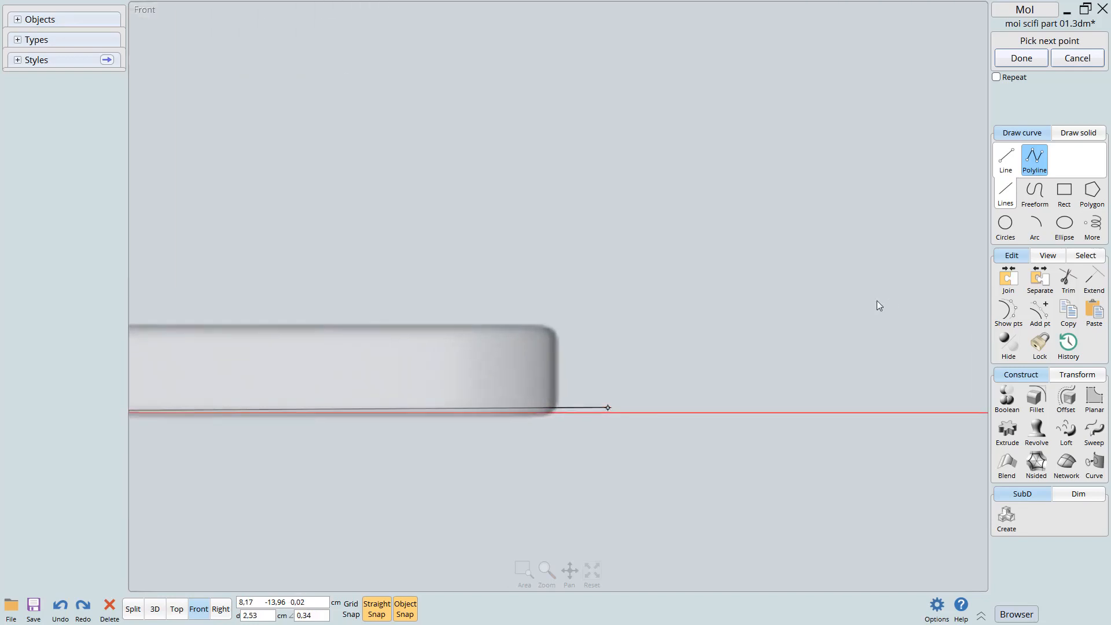
pyautogui.scroll(3, 589, 421)
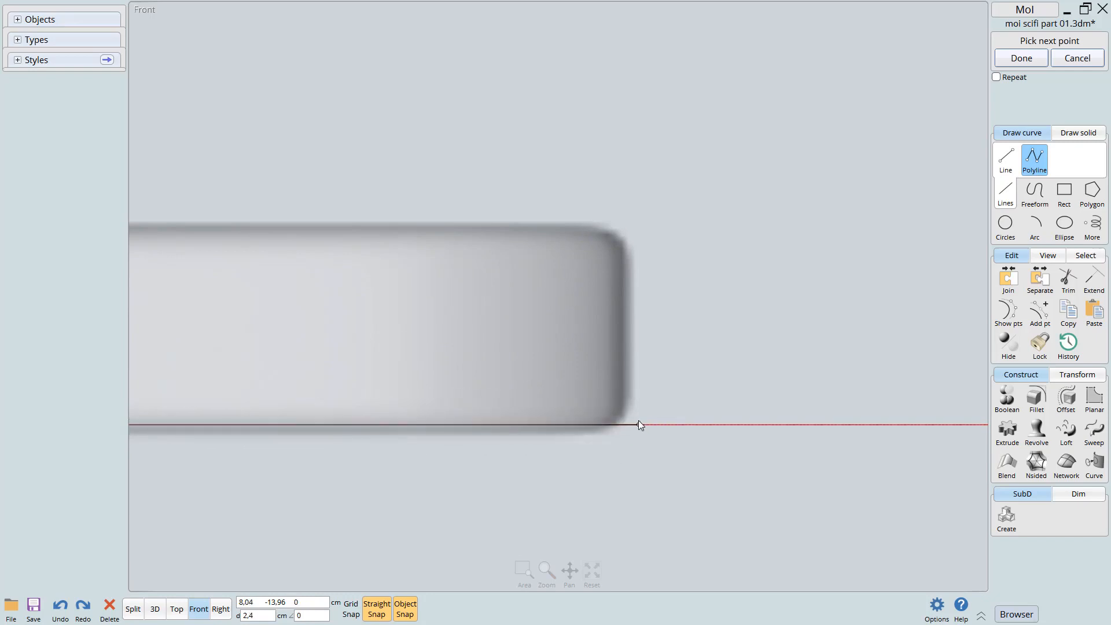
pyautogui.click(633, 337)
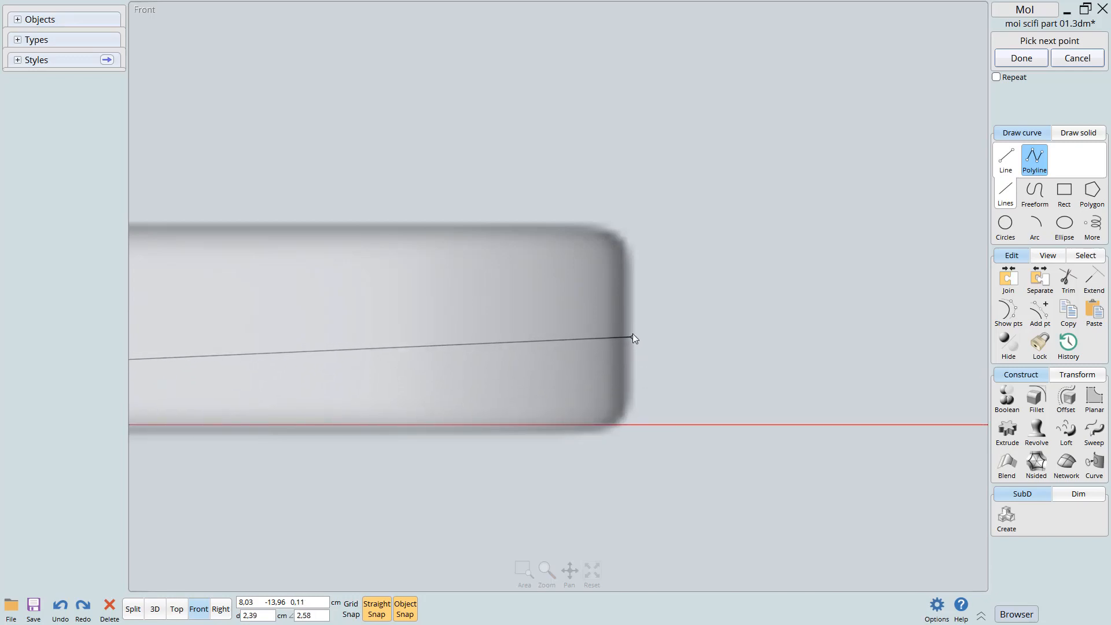
pyautogui.press('BackSpace')
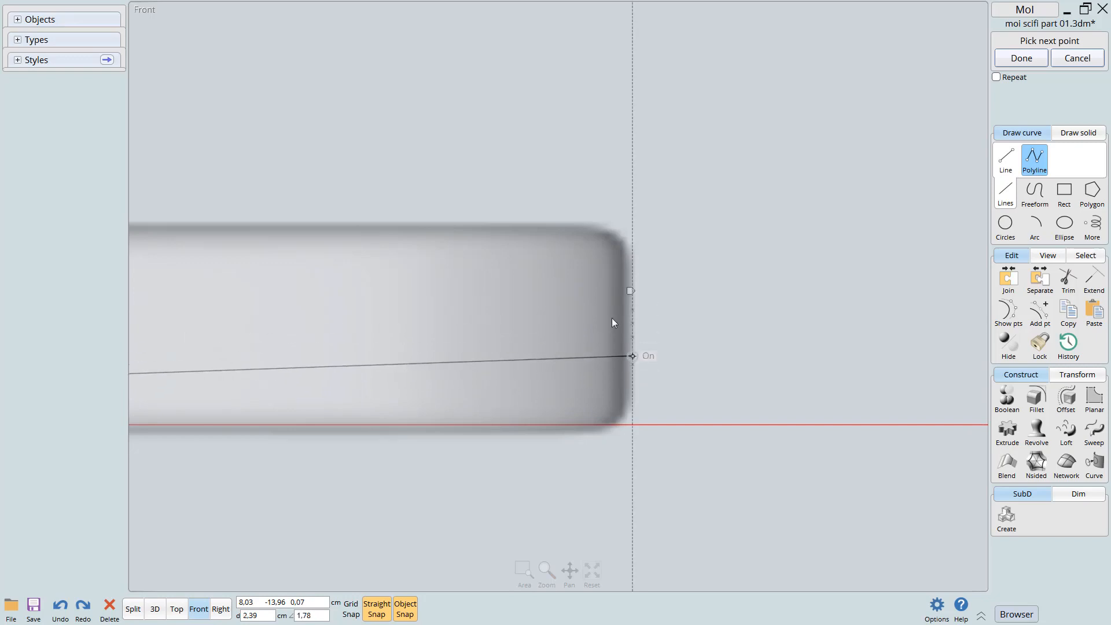
pyautogui.click(455, 221)
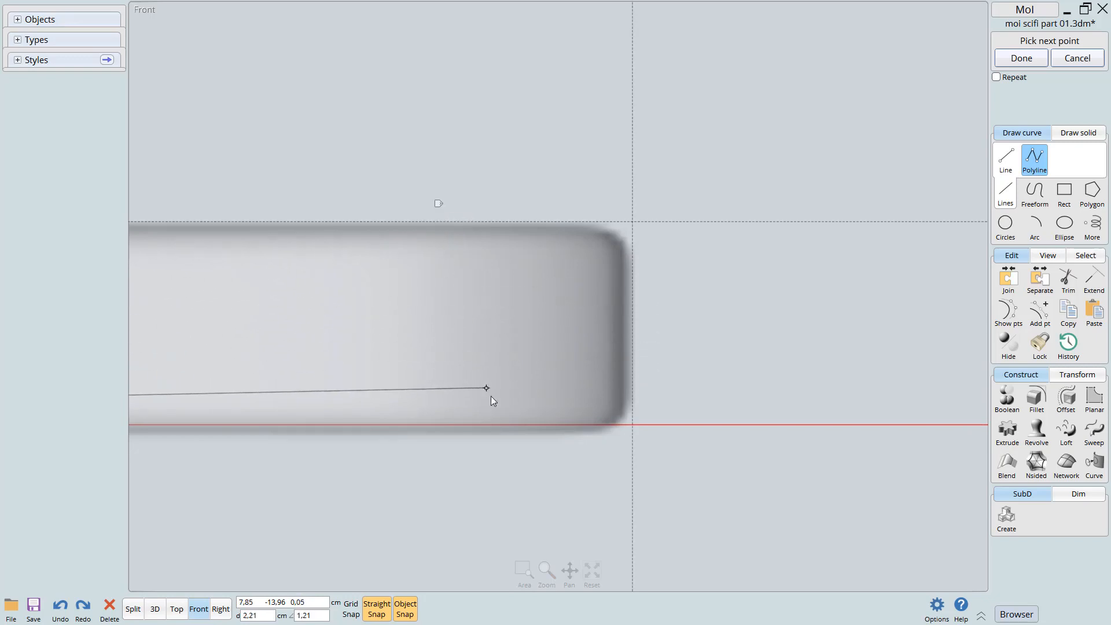
pyautogui.click(633, 424)
pyautogui.click(634, 221)
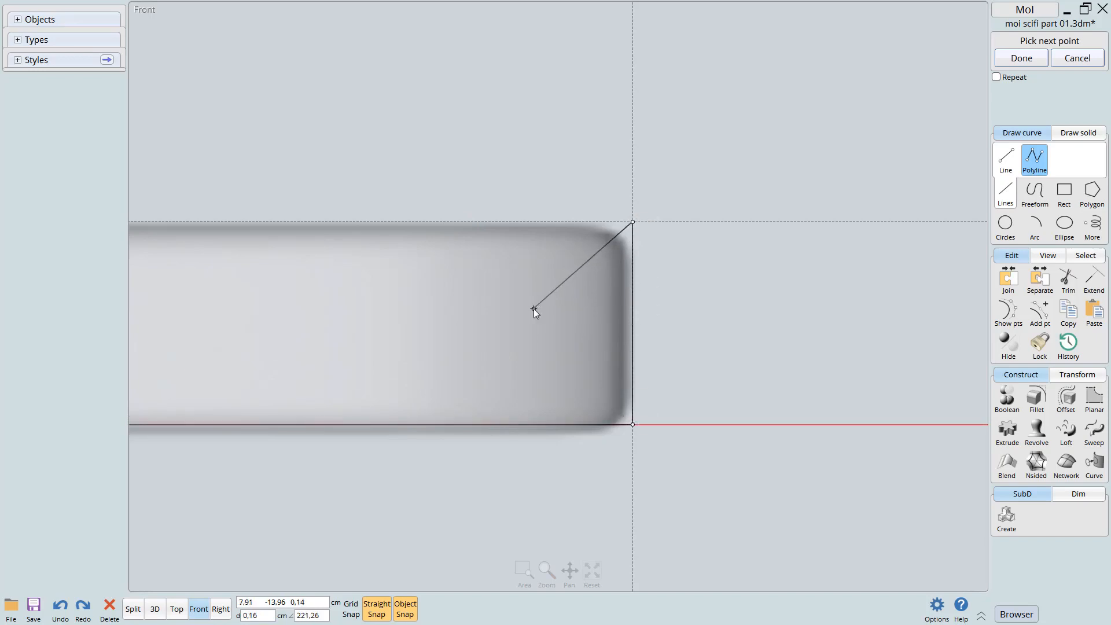
# Run the polyline back along the foot's upper edge, up to the wall's lower outer corner, and close it at its start point
pyautogui.scroll(-4, 622, 282)
pyautogui.moveTo(528, 327); pyautogui.dragTo(829, 355, button='middle')
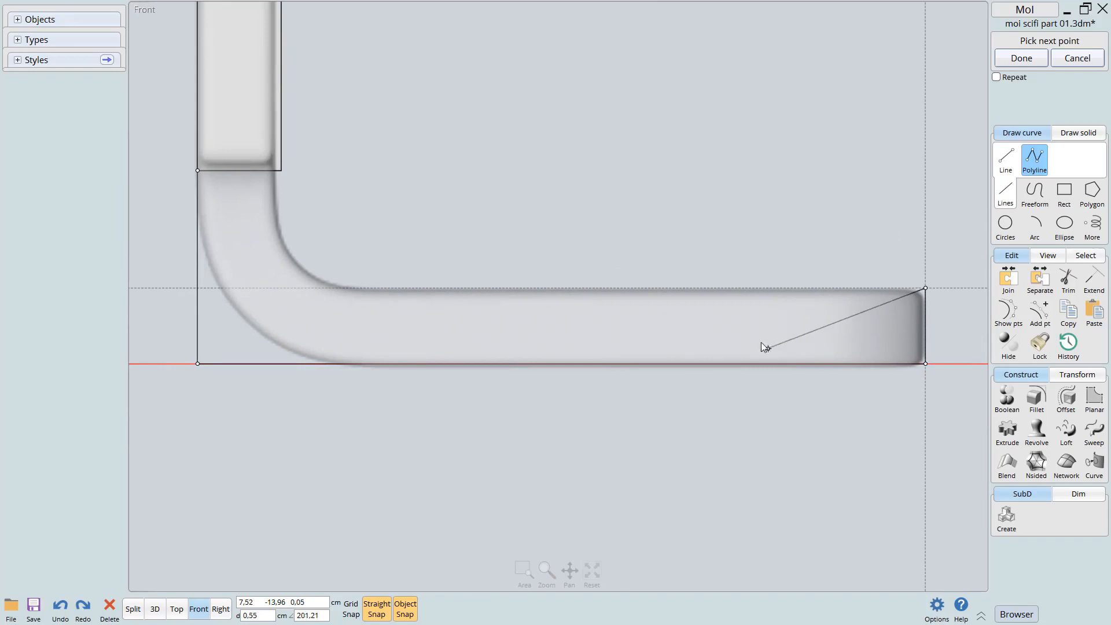
pyautogui.scroll(-2, 735, 348)
pyautogui.moveTo(671, 344); pyautogui.dragTo(690, 410, button='middle')
pyautogui.scroll(2, 391, 356)
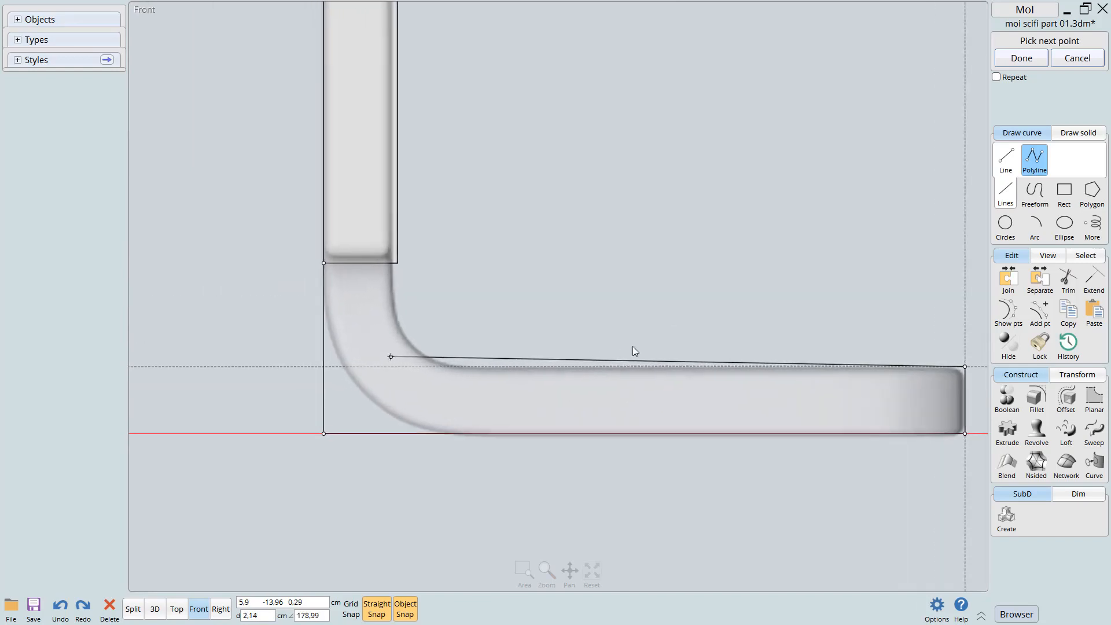
pyautogui.moveTo(407, 359); pyautogui.dragTo(432, 390, button='middle')
pyautogui.scroll(2, 415, 367)
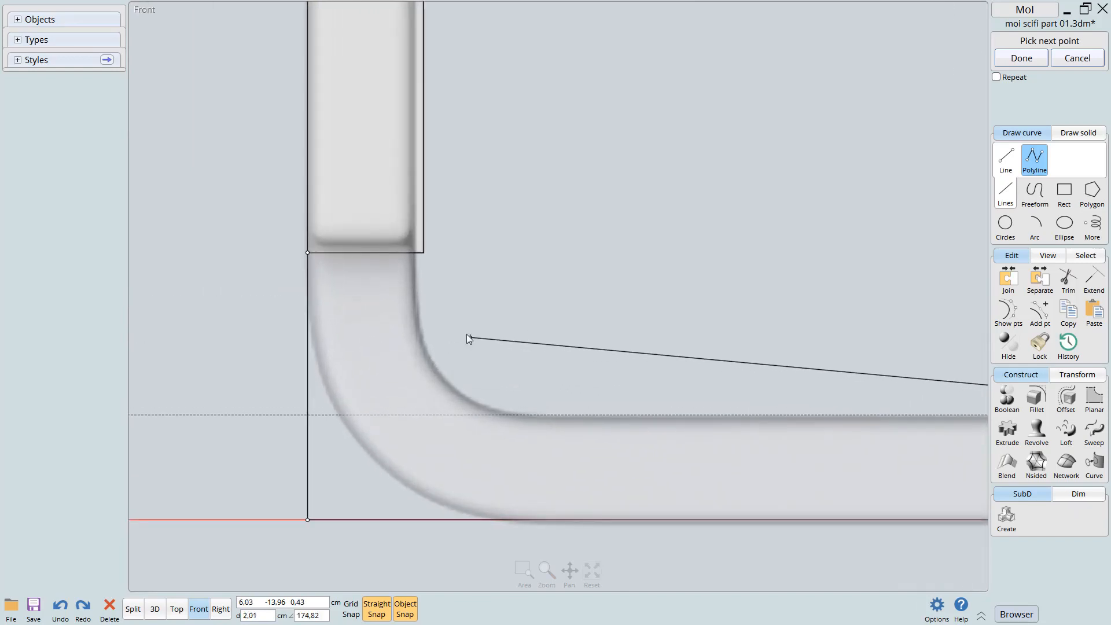
pyautogui.click(423, 252)
pyautogui.press('BackSpace')
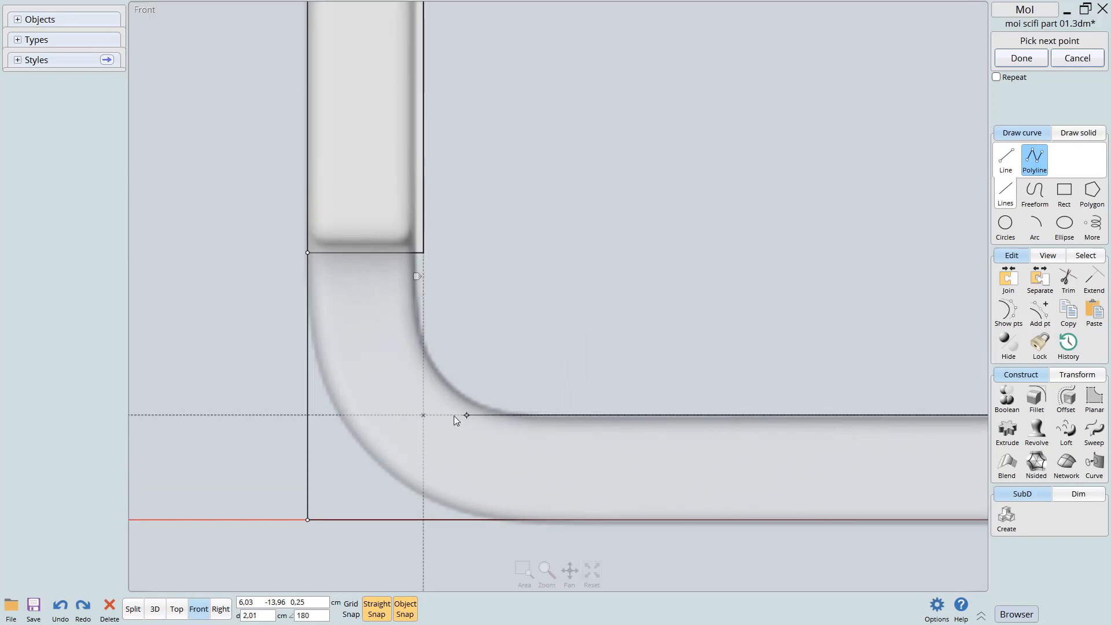
pyautogui.click(423, 415)
pyautogui.click(425, 253)
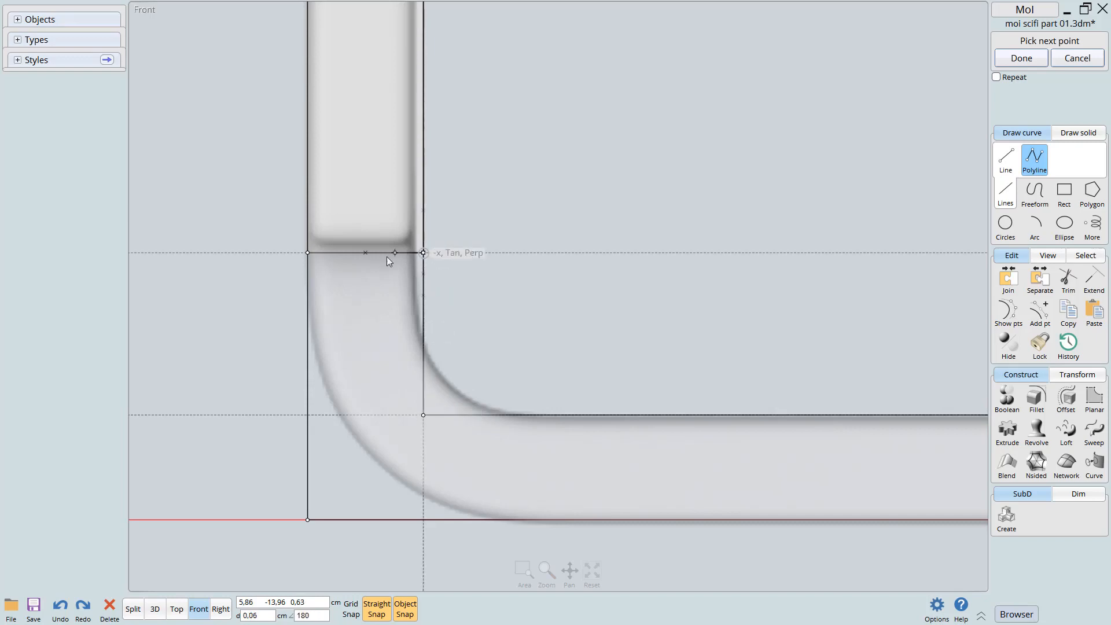
pyautogui.click(307, 253)
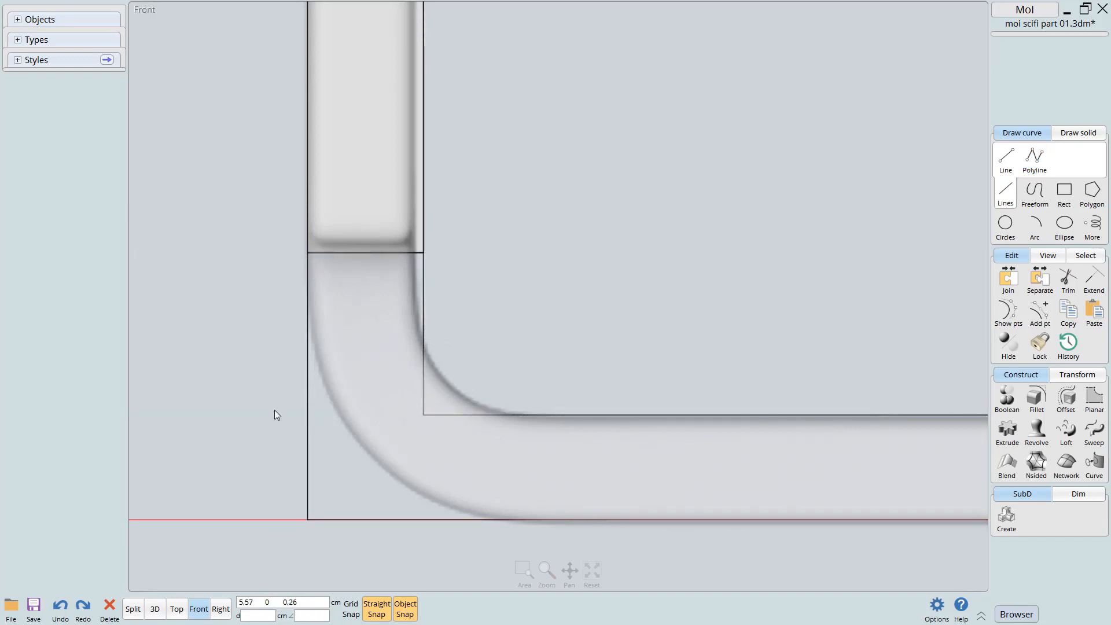
# Move the closed L-shaped profile in the top view onto the lower edge of the slotted tab in the reference image
pyautogui.press('t')
pyautogui.click(418, 373)
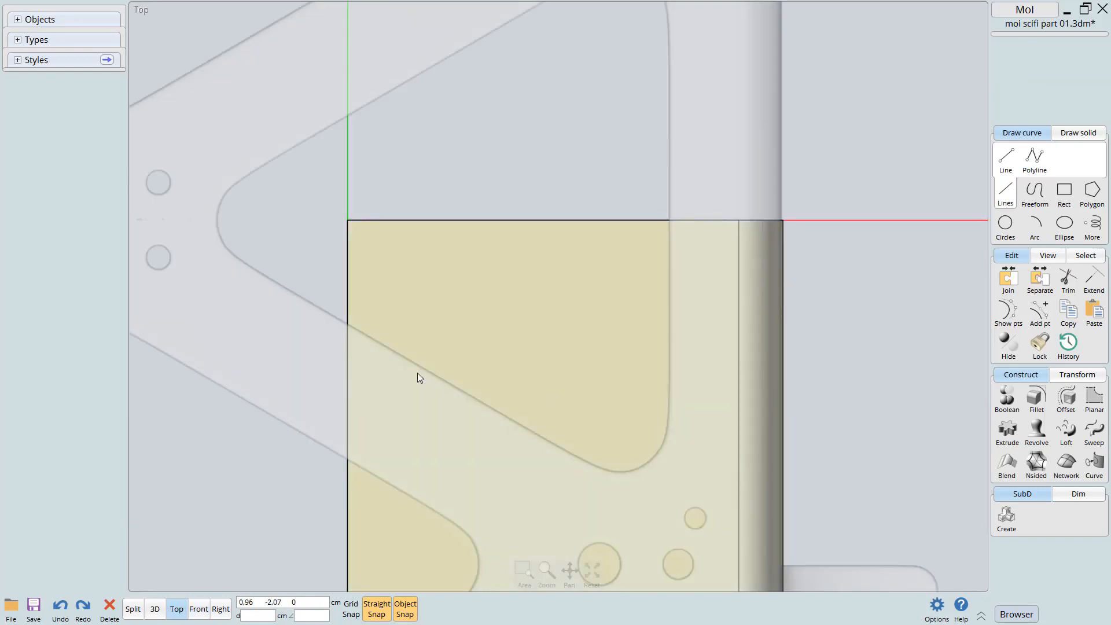
pyautogui.moveTo(441, 441); pyautogui.dragTo(454, 321, button='right')
pyautogui.scroll(1, 547, 452)
pyautogui.moveTo(570, 466); pyautogui.dragTo(560, 355, button='right')
pyautogui.click(577, 478)
pyautogui.moveTo(577, 478); pyautogui.dragTo(579, 336)
pyautogui.scroll(6, 626, 321)
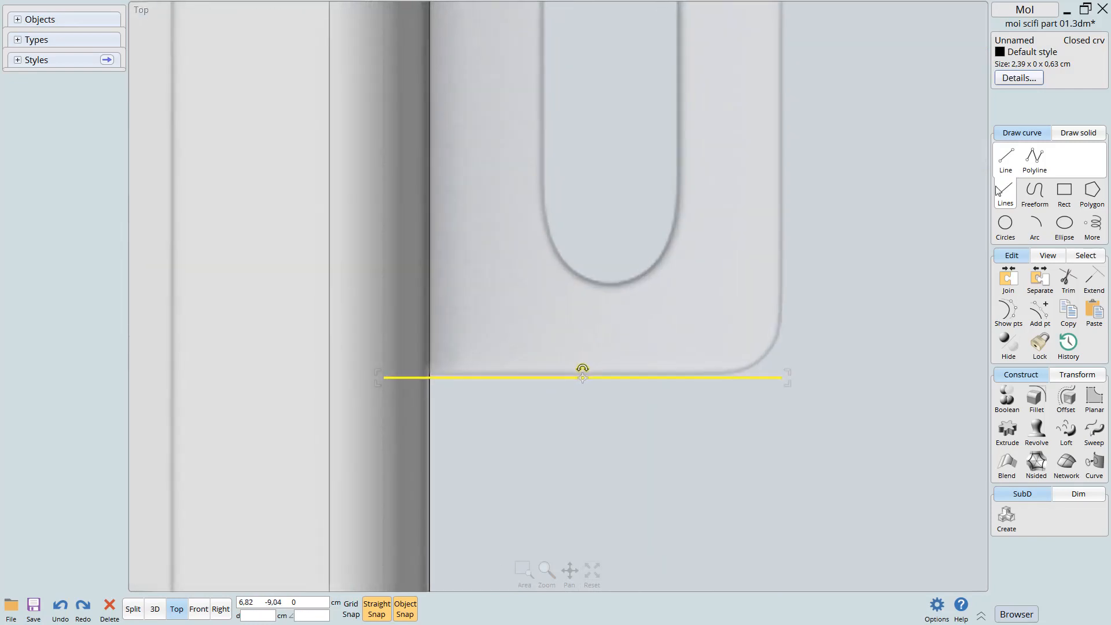
pyautogui.moveTo(581, 377)
pyautogui.mouseDown()
pyautogui.moveTo(584, 365)
pyautogui.moveTo(585, 376)
pyautogui.mouseUp()
pyautogui.scroll(-4, 600, 359)
pyautogui.moveTo(584, 376); pyautogui.dragTo(555, 512, button='middle')
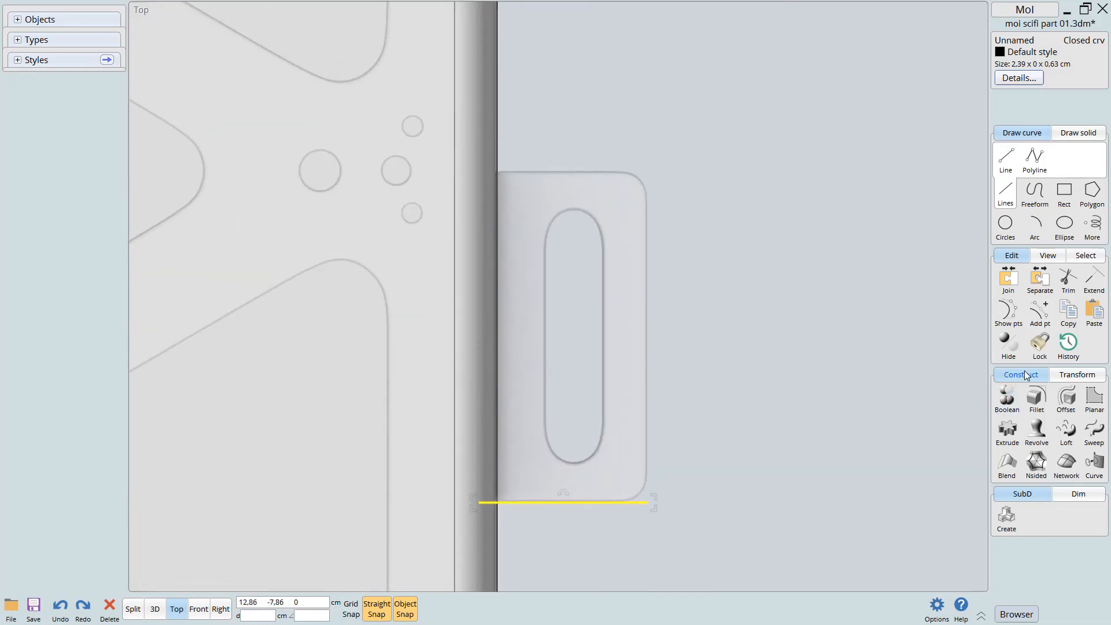
# Try to extrude the L-shaped profile about 4,68 cm to the slotted tab's upper edge, with capped ends
pyautogui.click(1008, 434)
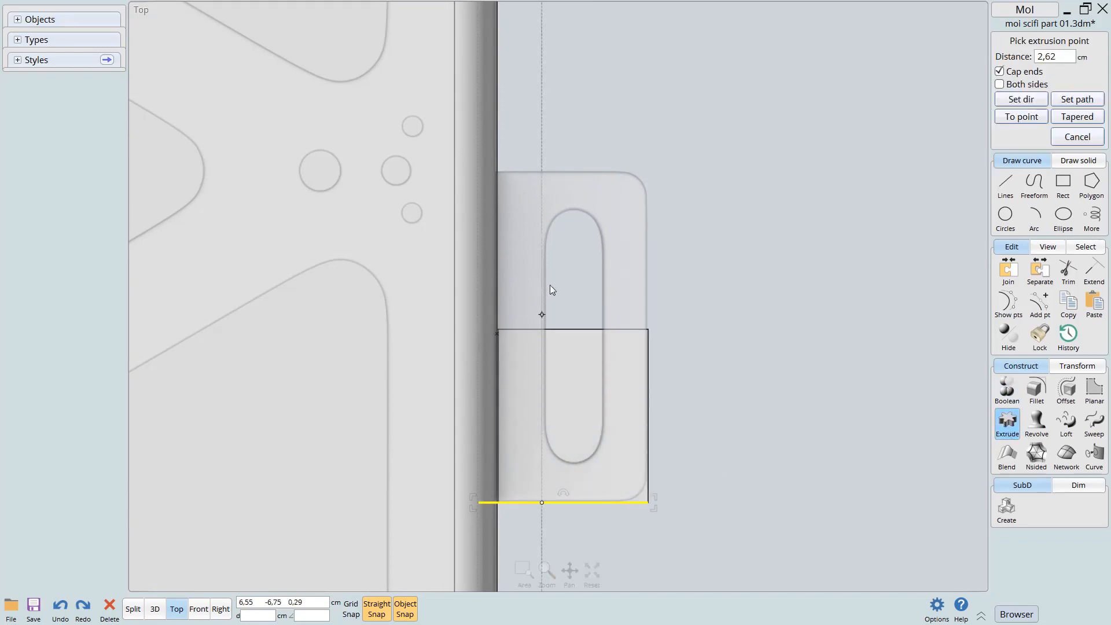
pyautogui.scroll(4, 581, 331)
pyautogui.scroll(4, 572, 324)
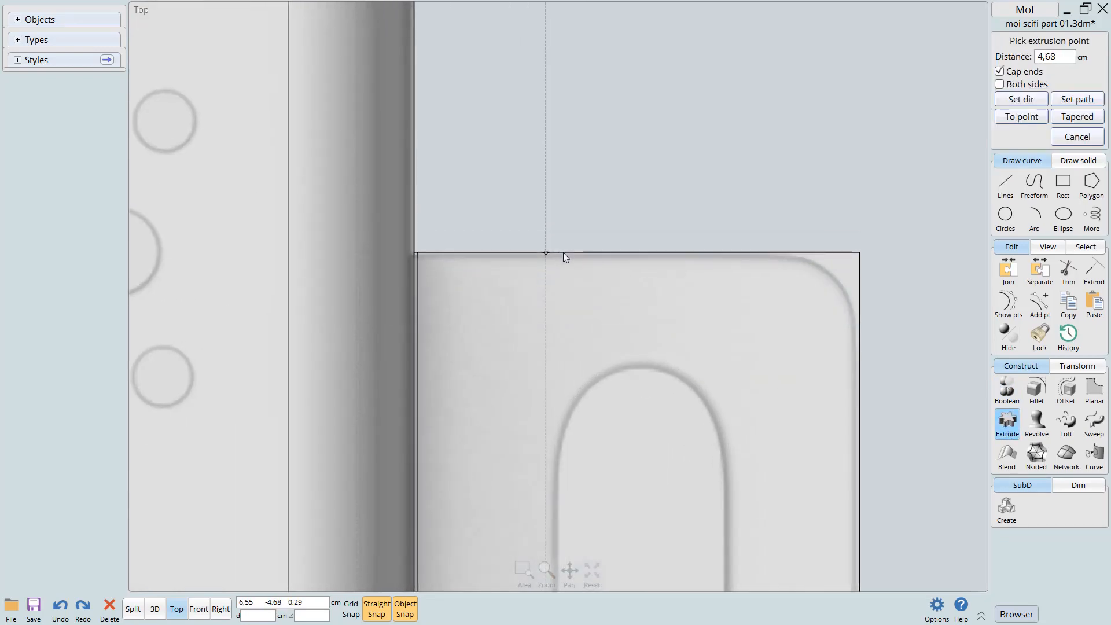
pyautogui.click(564, 253)
# Inspect the profile's fit against the bracket wall in 3D and undo back to the unextruded profile
pyautogui.press('F5')
pyautogui.scroll(8, 654, 415)
pyautogui.scroll(-2, 661, 316)
pyautogui.press('e')
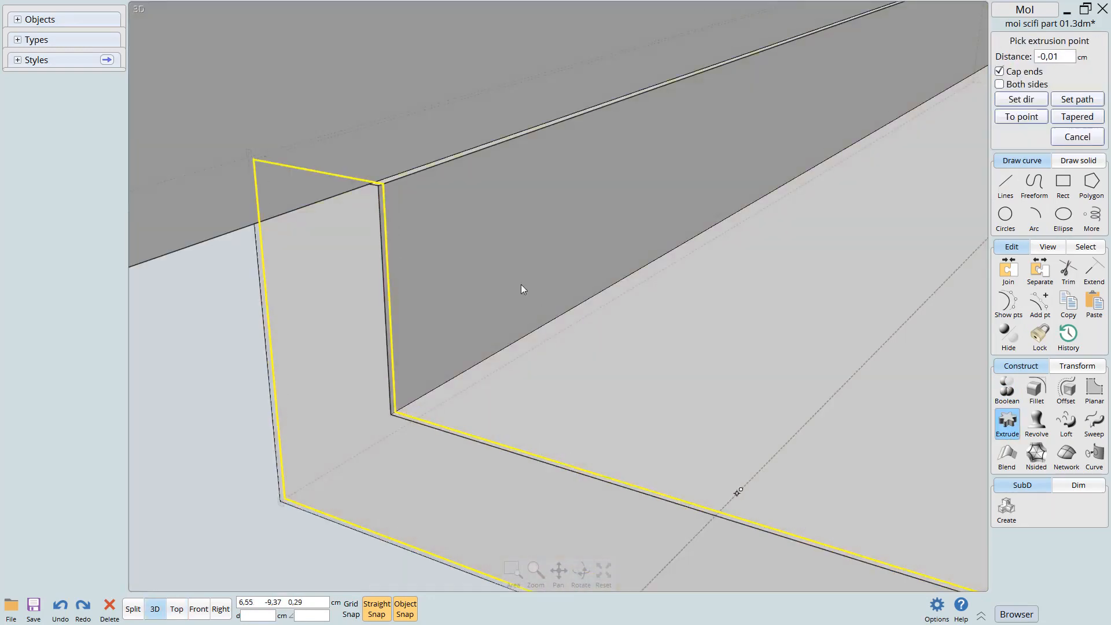
pyautogui.click(418, 176)
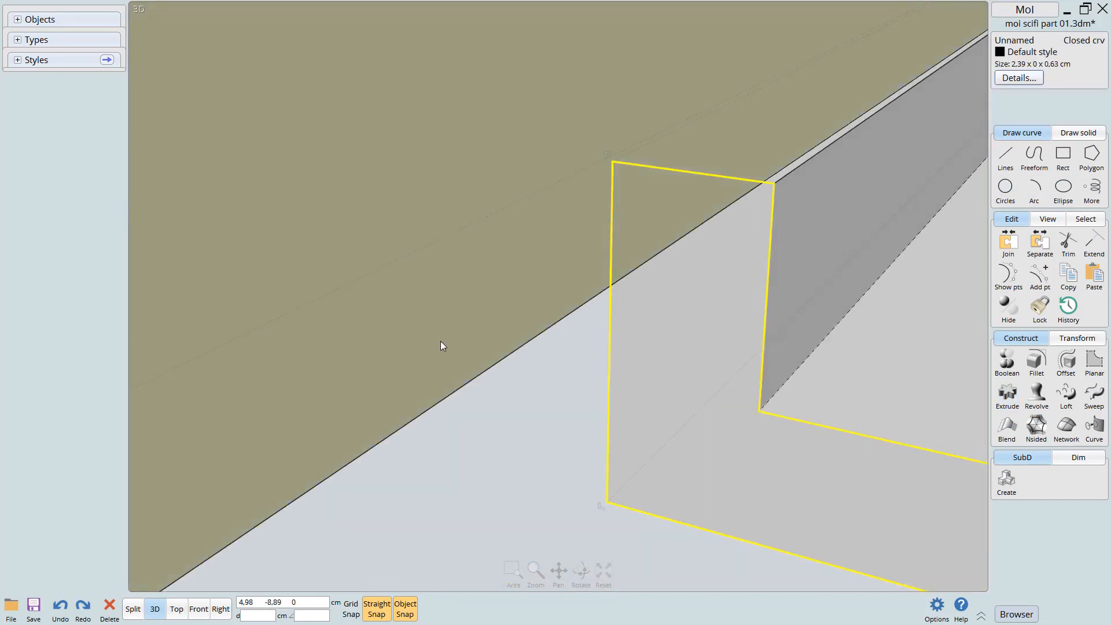
pyautogui.press('Delete')
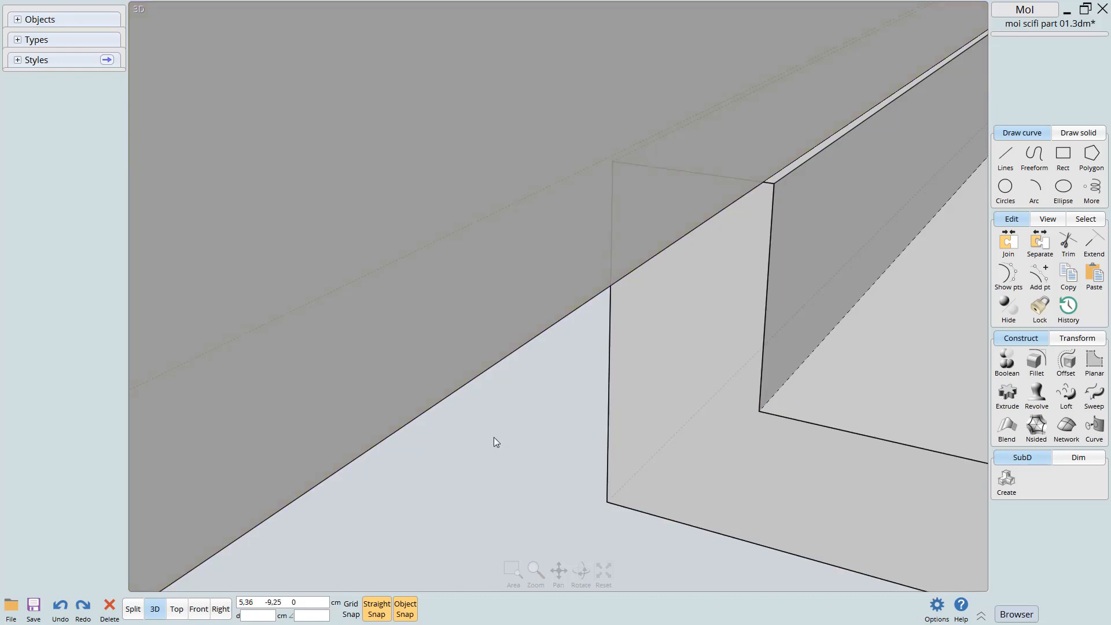
pyautogui.hotkey('ctrl', 'z')
pyautogui.hotkey('ctrl', 'z')
# Move the L-shaped profile sideways in the front view so its upper corners line up with the bracket wall's lower corners
pyautogui.press('F8')
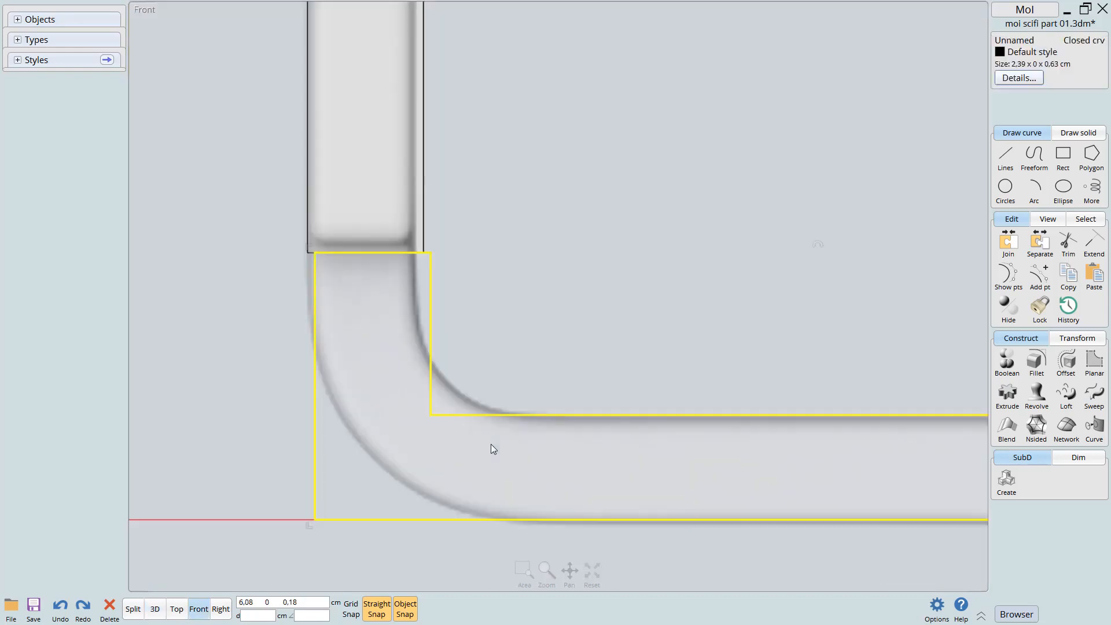
pyautogui.click(1004, 278)
pyautogui.moveTo(495, 332); pyautogui.dragTo(589, 338, button='right')
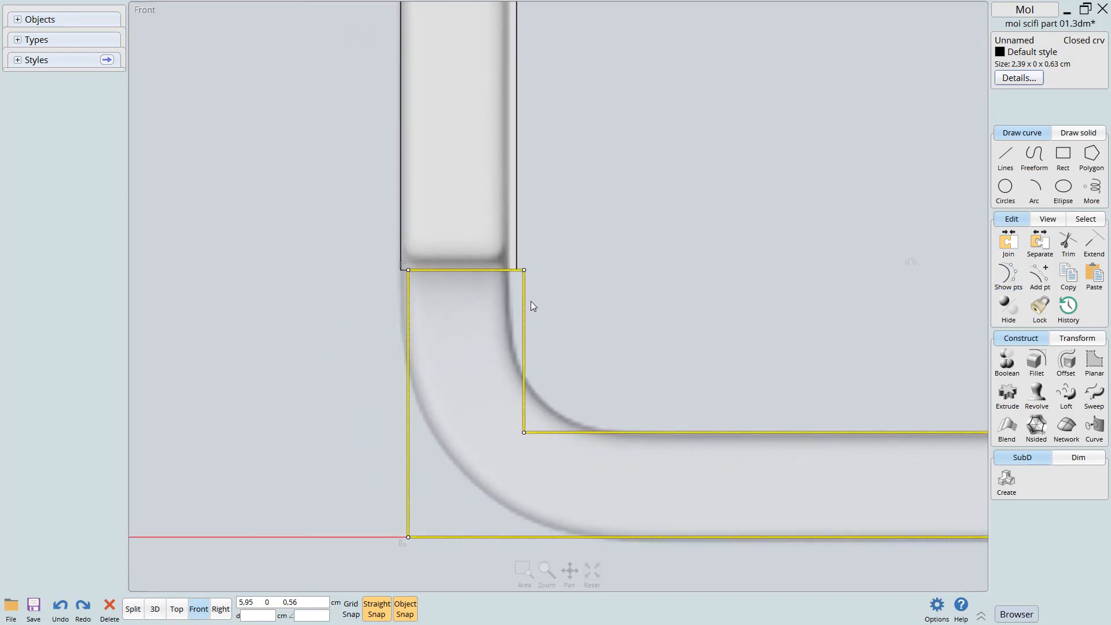
pyautogui.click(1008, 277)
pyautogui.scroll(5, 431, 286)
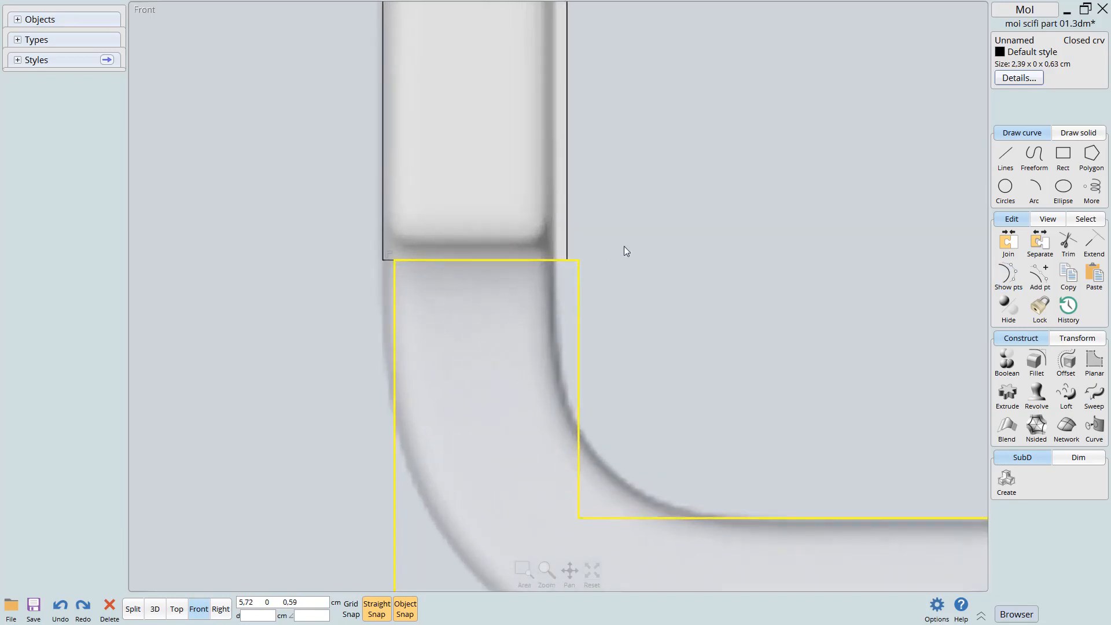
pyautogui.moveTo(381, 252); pyautogui.dragTo(370, 252)
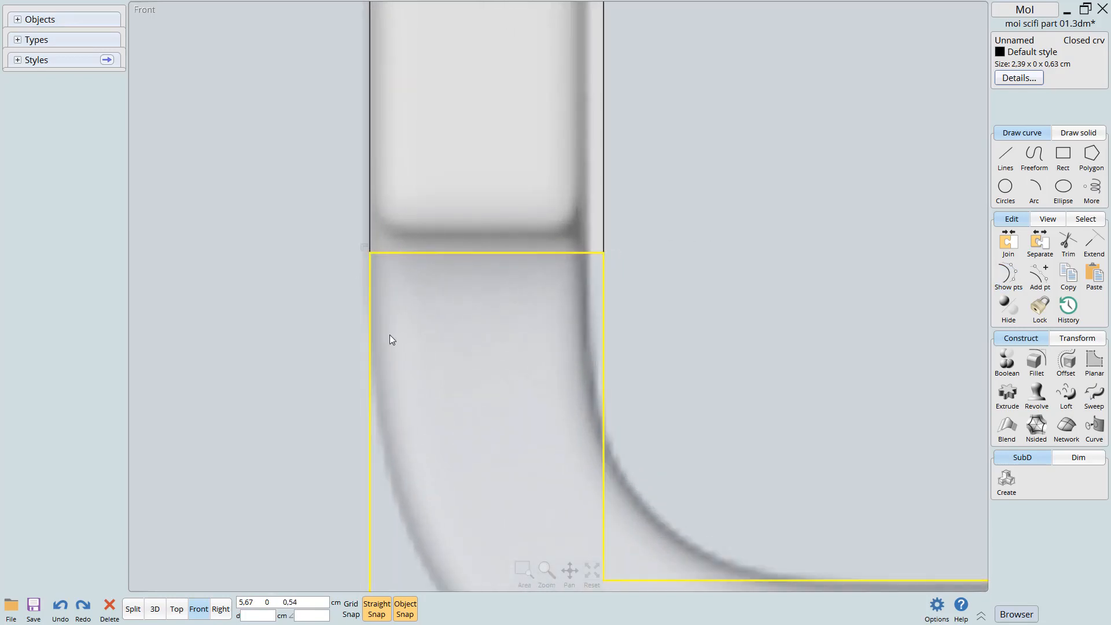
# Extrude the L-shaped profile 4,69 cm in the top view to the slotted tab's upper edge, with capped ends
pyautogui.press('3')
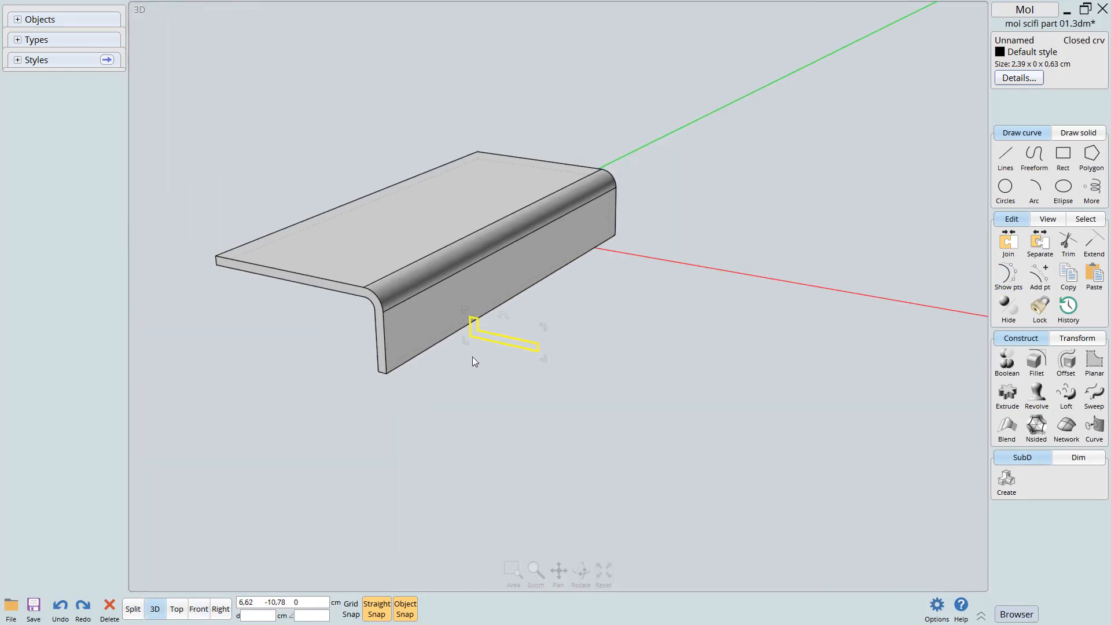
pyautogui.press('1')
pyautogui.scroll(-5, 577, 314)
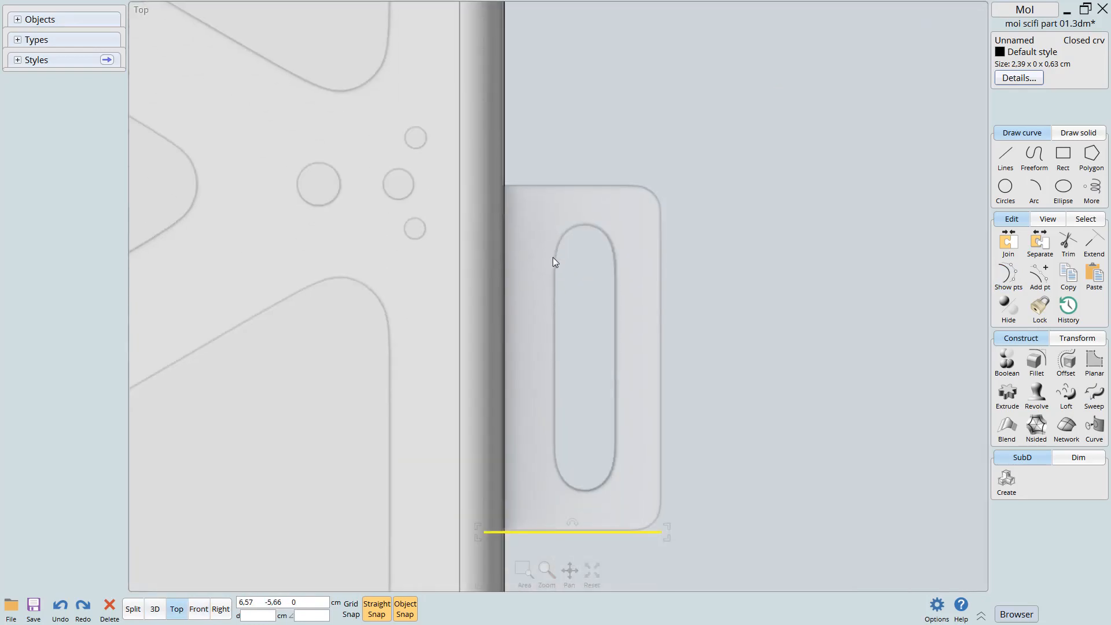
pyautogui.press('e')
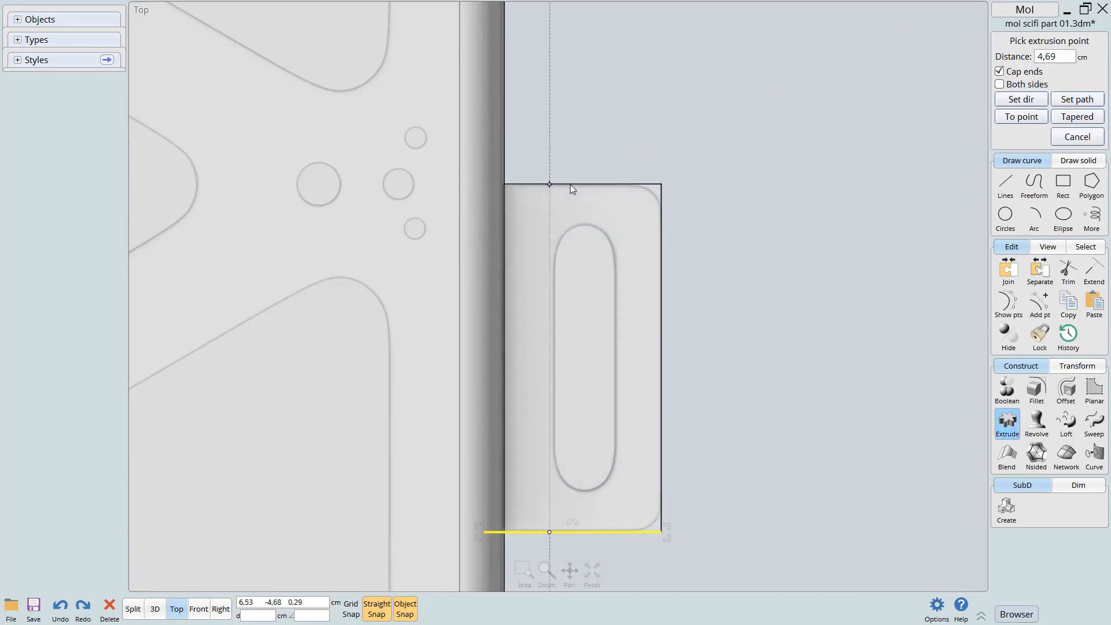
pyautogui.click(570, 184)
# Examine in 3D how the extruded foot tab meets the bracket wall's lower edge, and clear the profile selection
pyautogui.press('3')
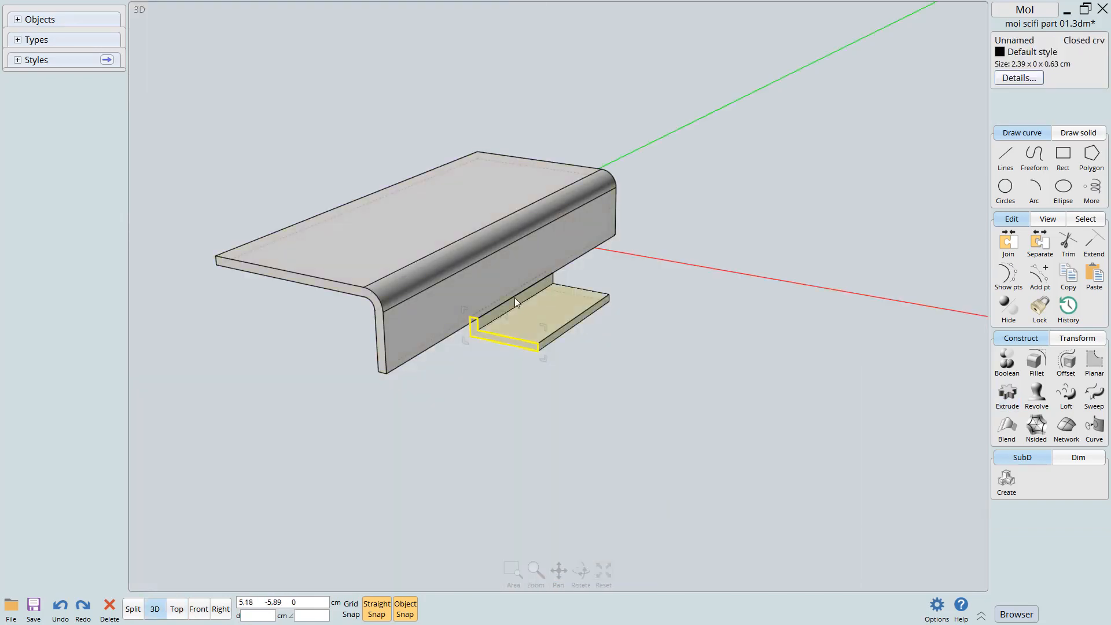
pyautogui.scroll(6, 515, 298)
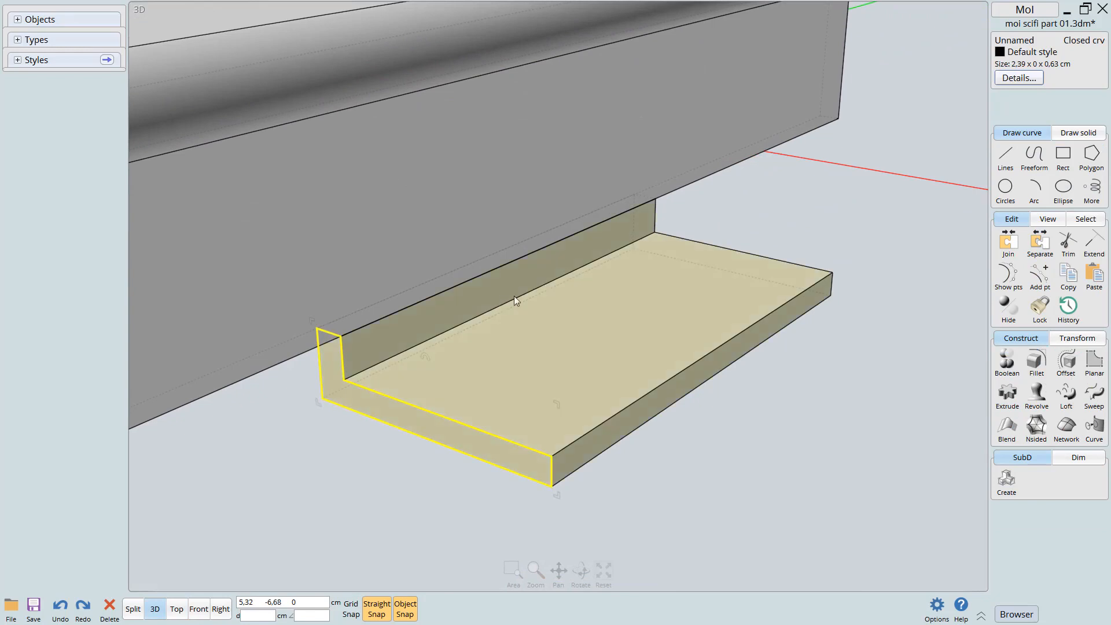
pyautogui.moveTo(503, 296); pyautogui.dragTo(548, 298, button='middle')
pyautogui.moveTo(504, 389); pyautogui.dragTo(517, 356, button='right')
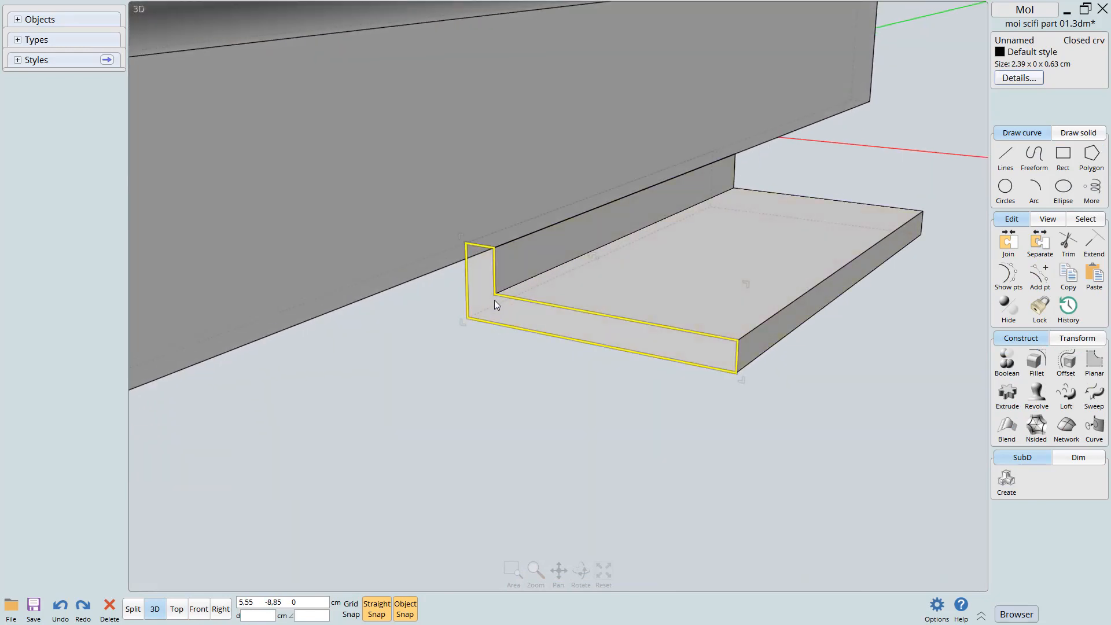
pyautogui.moveTo(555, 293); pyautogui.dragTo(505, 321, button='right')
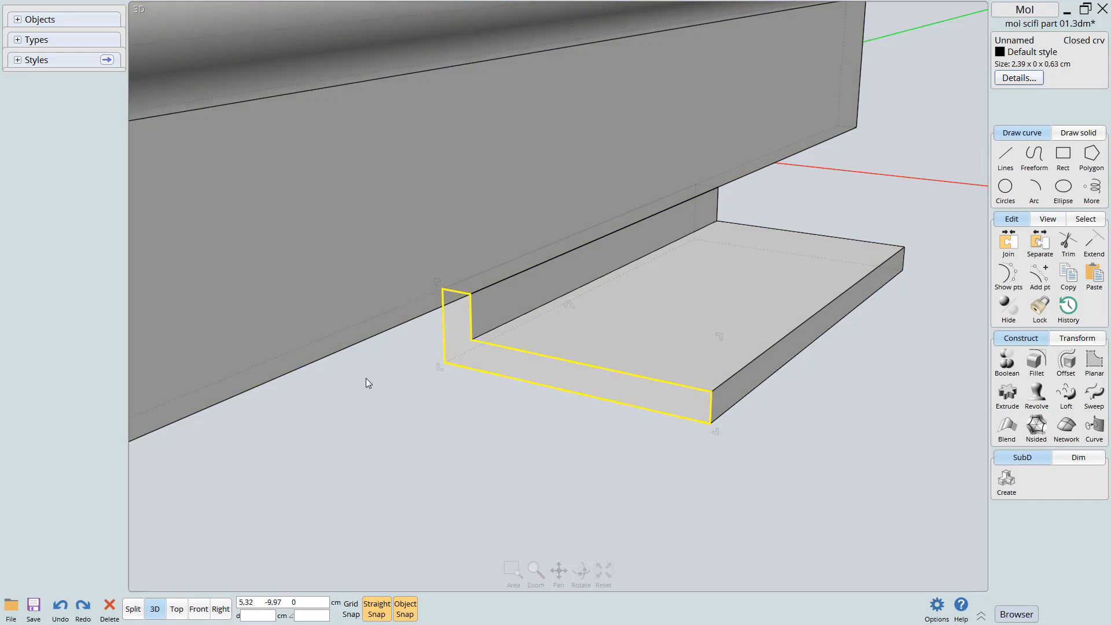
pyautogui.moveTo(533, 287); pyautogui.dragTo(530, 324, button='right')
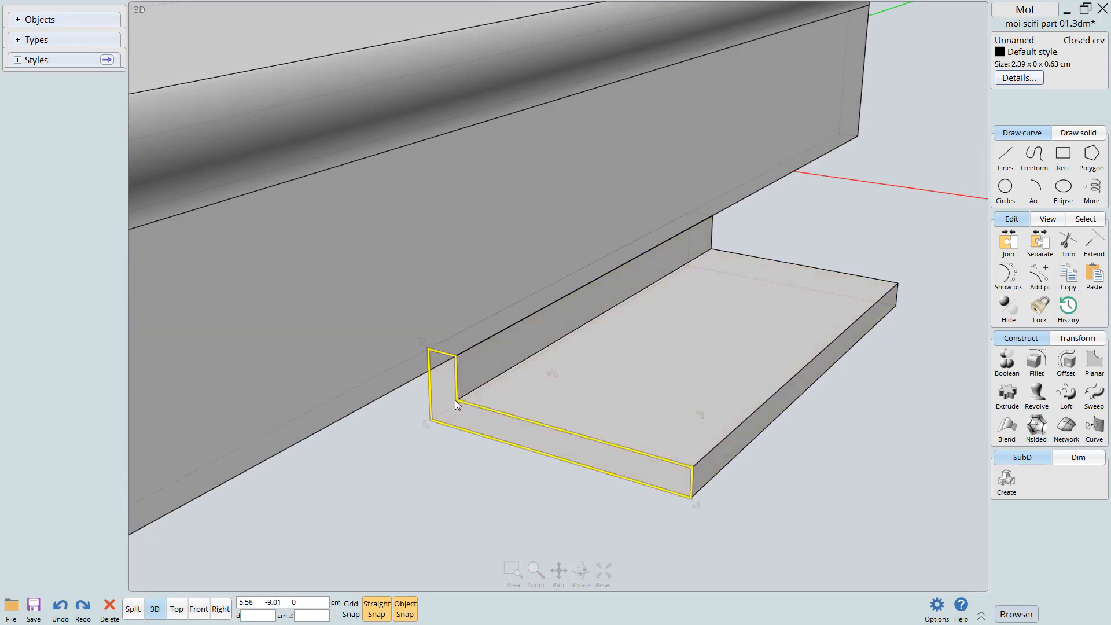
pyautogui.click(453, 452)
pyautogui.click(468, 428)
pyautogui.click(450, 422)
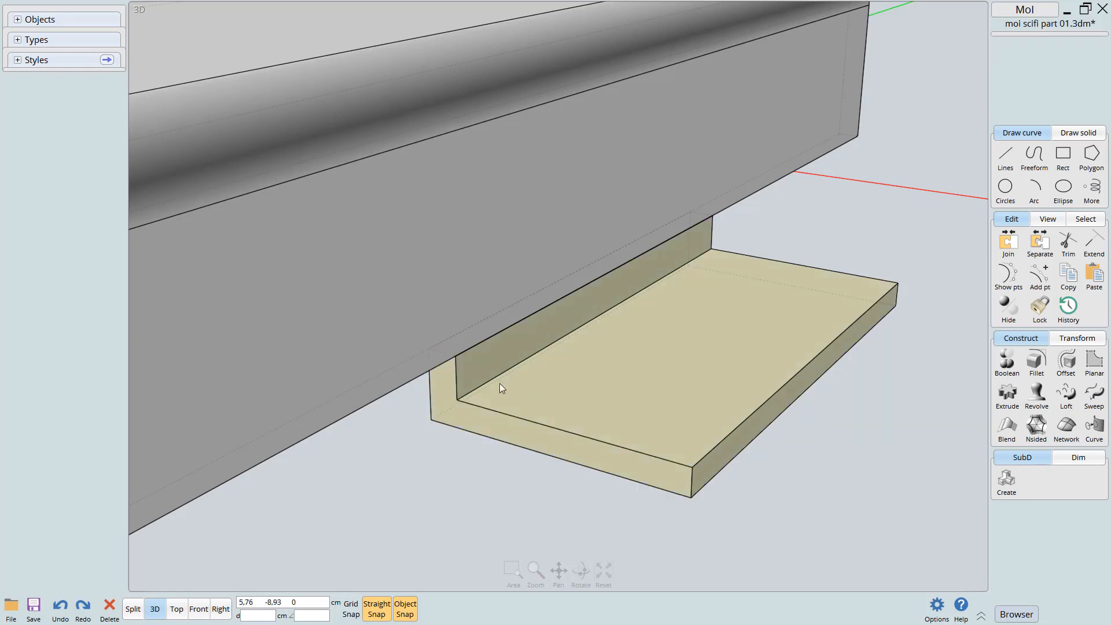
# Boolean-union the L-shaped foot tab with the bent sheet body
pyautogui.click(565, 367)
pyautogui.click(537, 229)
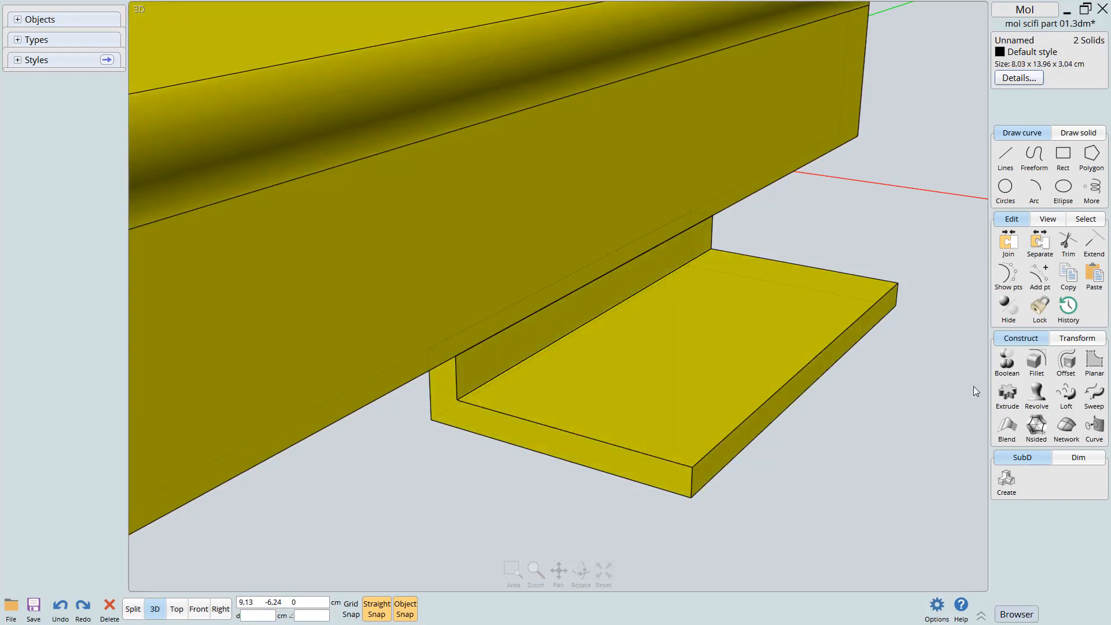
pyautogui.click(1007, 359)
pyautogui.click(1033, 363)
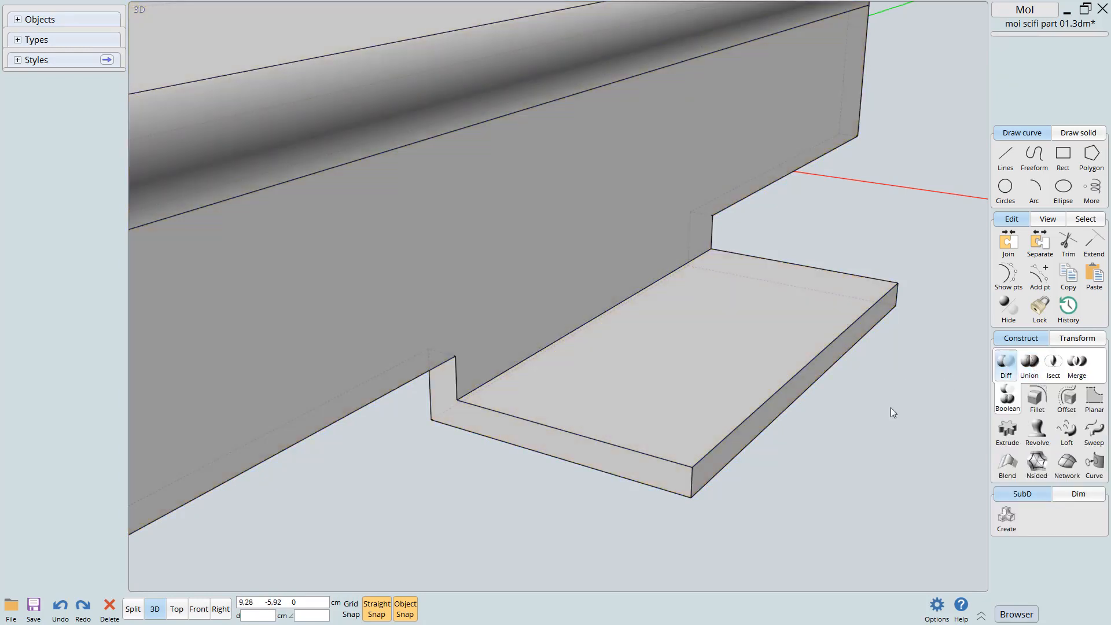
# Start a circular fillet on the foot tab's inner bend edge, trying radii of 0,6 cm and 0,3 cm against the front reference
pyautogui.scroll(-5, 735, 417)
pyautogui.moveTo(717, 442); pyautogui.dragTo(608, 381, button='right')
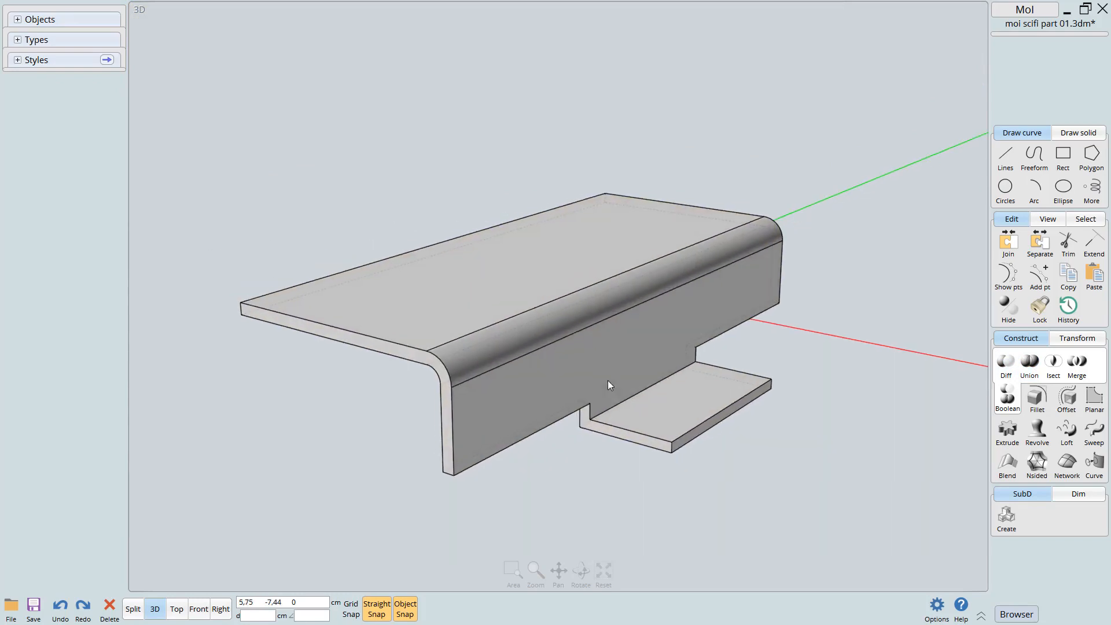
pyautogui.scroll(3, 701, 380)
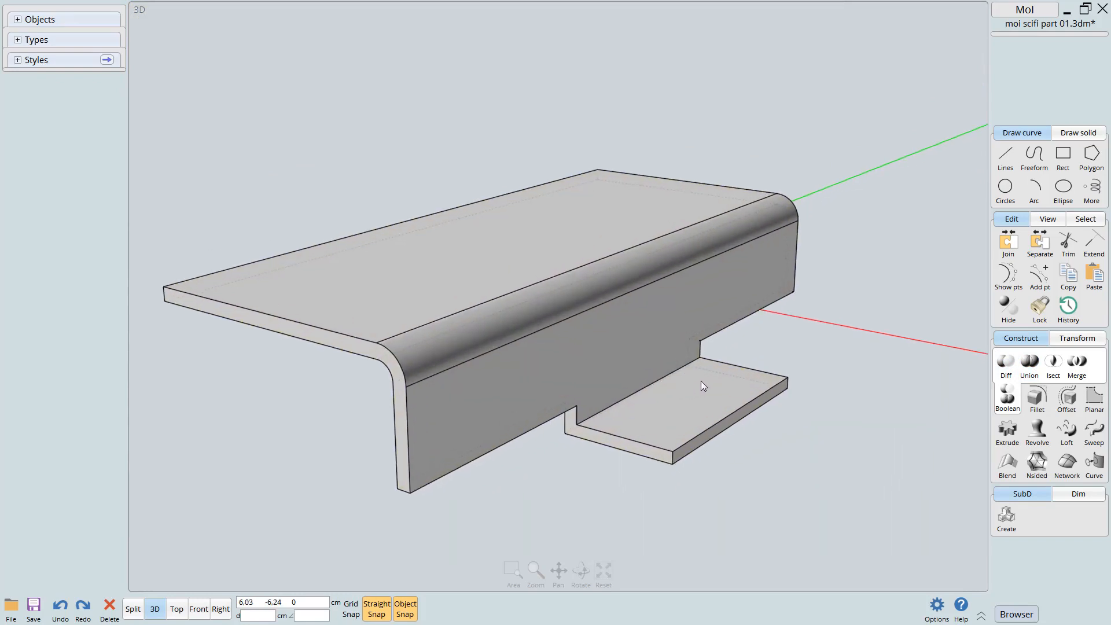
pyautogui.click(631, 350)
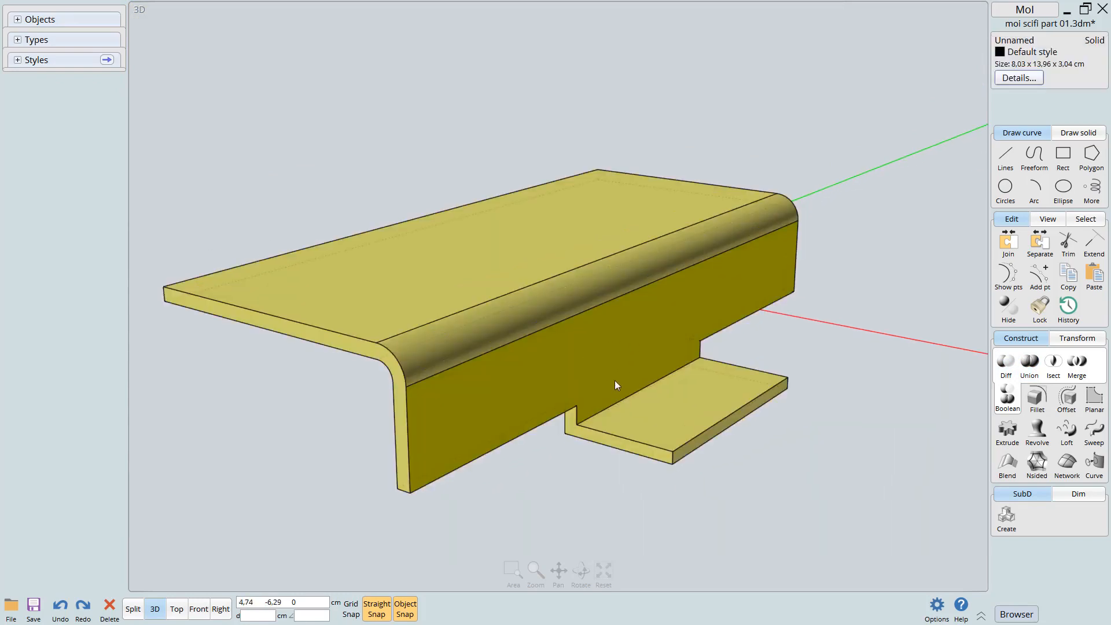
pyautogui.click(666, 378)
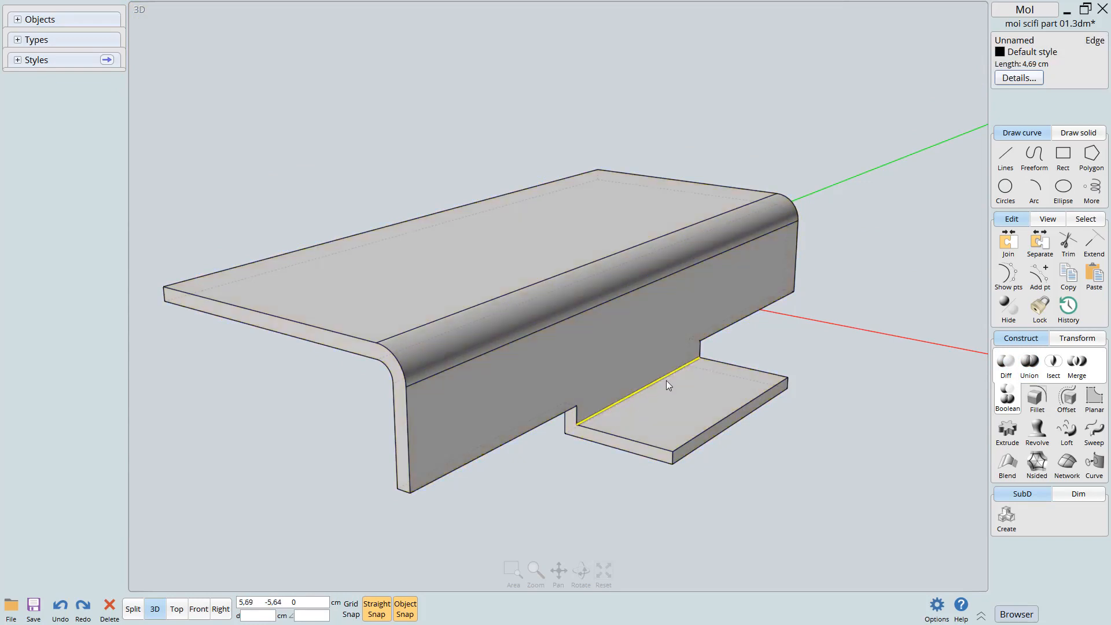
pyautogui.press('F9')
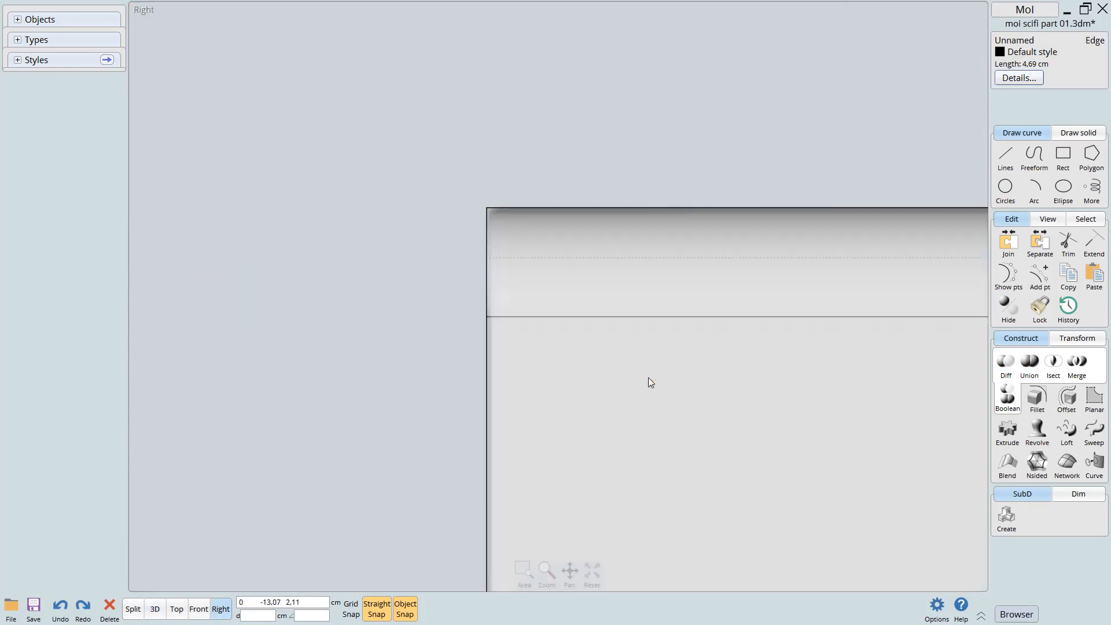
pyautogui.press('F8')
pyautogui.scroll(-4, 523, 392)
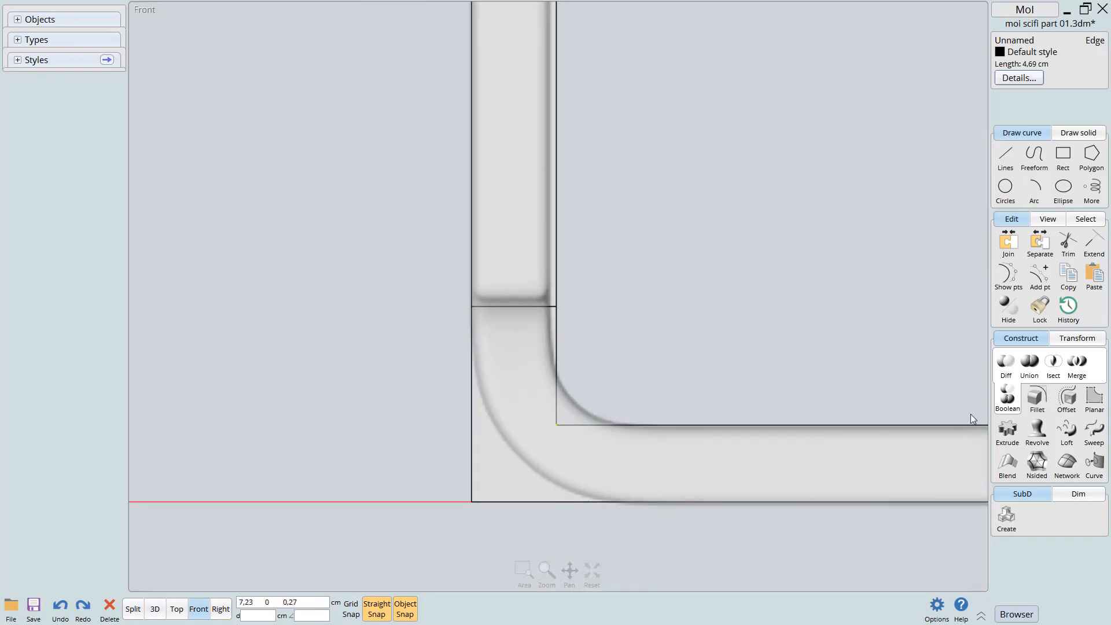
pyautogui.click(1036, 397)
pyautogui.scroll(2, 595, 393)
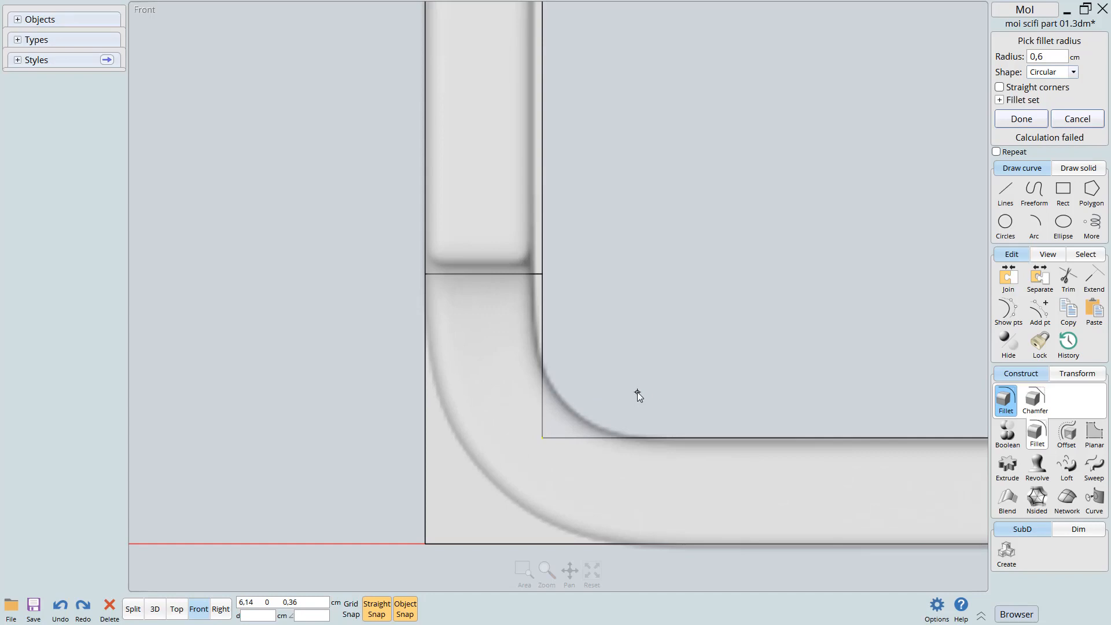
pyautogui.press('BackSpace')
pyautogui.press('BackSpace')
pyautogui.write(',3')
pyautogui.press('Return')
# Set the inner bend fillet's radius to 0,25 cm and finish the fillet
pyautogui.press('BackSpace')
pyautogui.press('BackSpace')
pyautogui.press('BackSpace')
pyautogui.write('0,25')
pyautogui.press('Return')
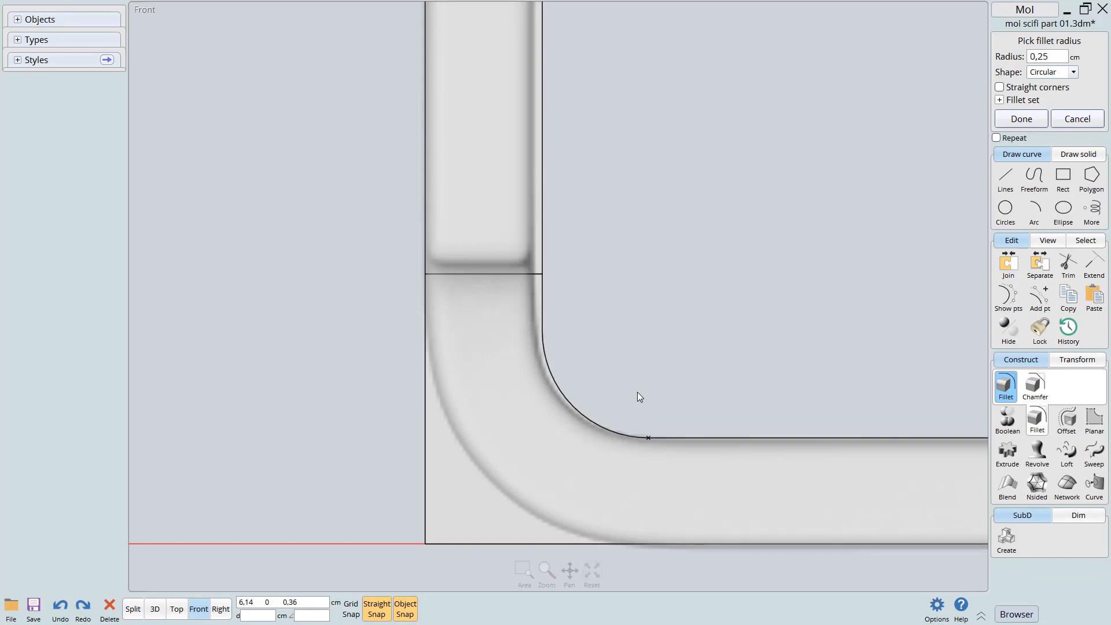
pyautogui.rightClick(686, 280)
# Fillet only the foot tab's outer bend edge with a circular radius of 0,5 cm, matching the front reference
pyautogui.moveTo(536, 464); pyautogui.dragTo(557, 372, button='middle')
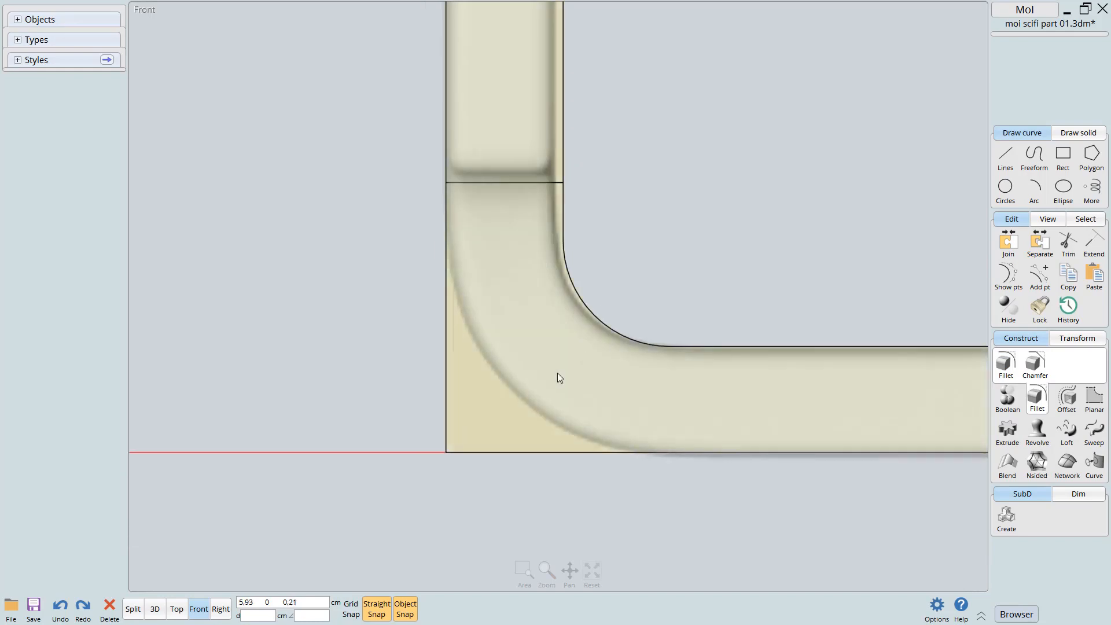
pyautogui.click(557, 375)
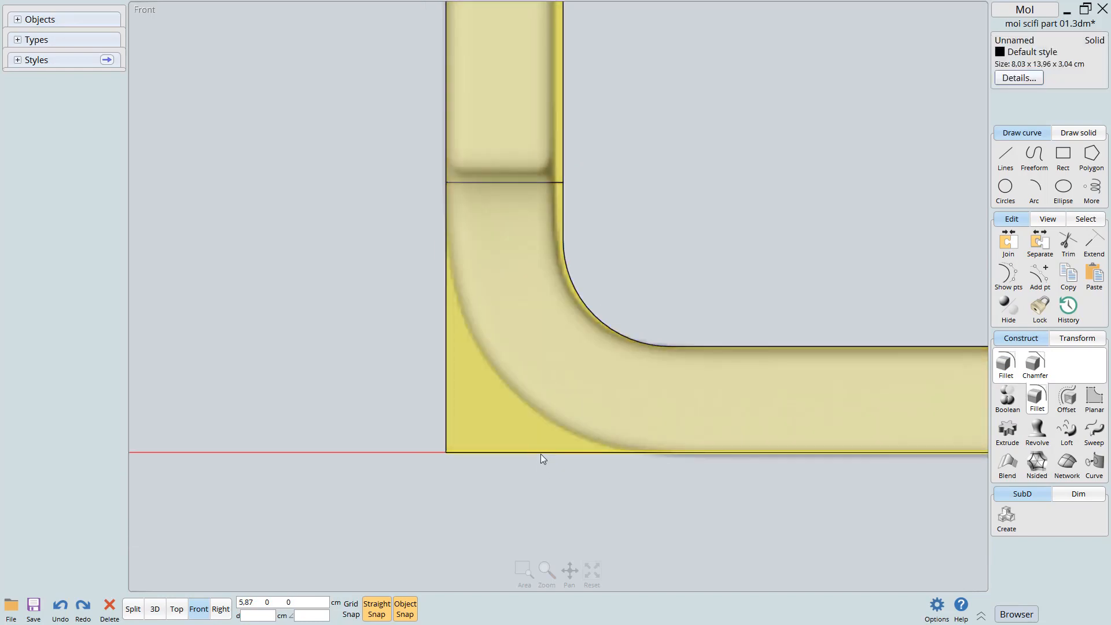
pyautogui.click(540, 454)
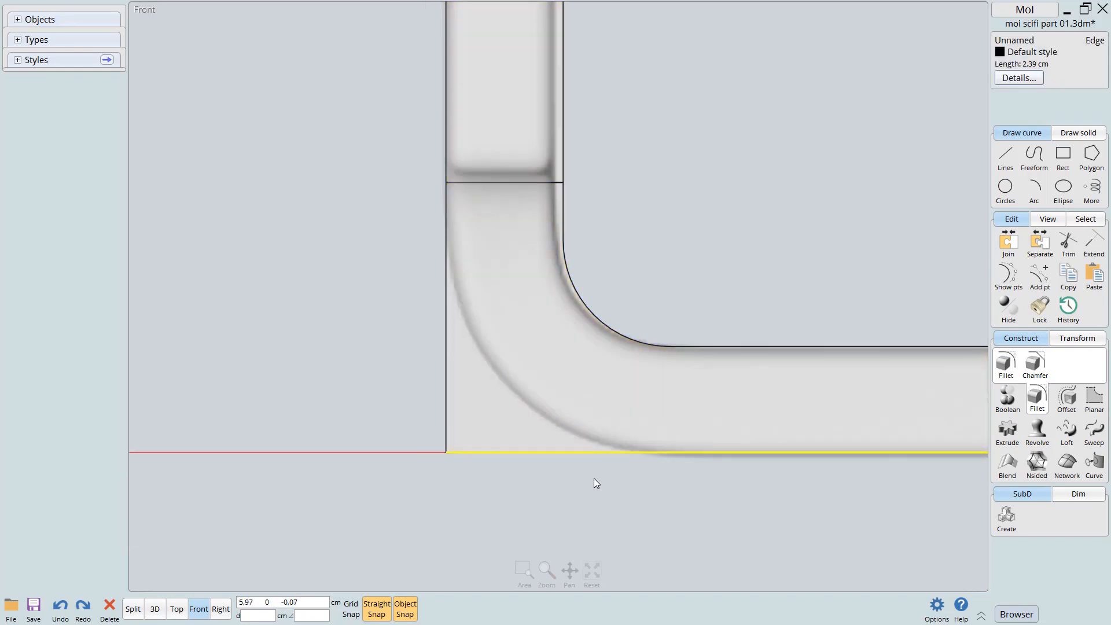
pyautogui.moveTo(646, 504); pyautogui.dragTo(407, 424)
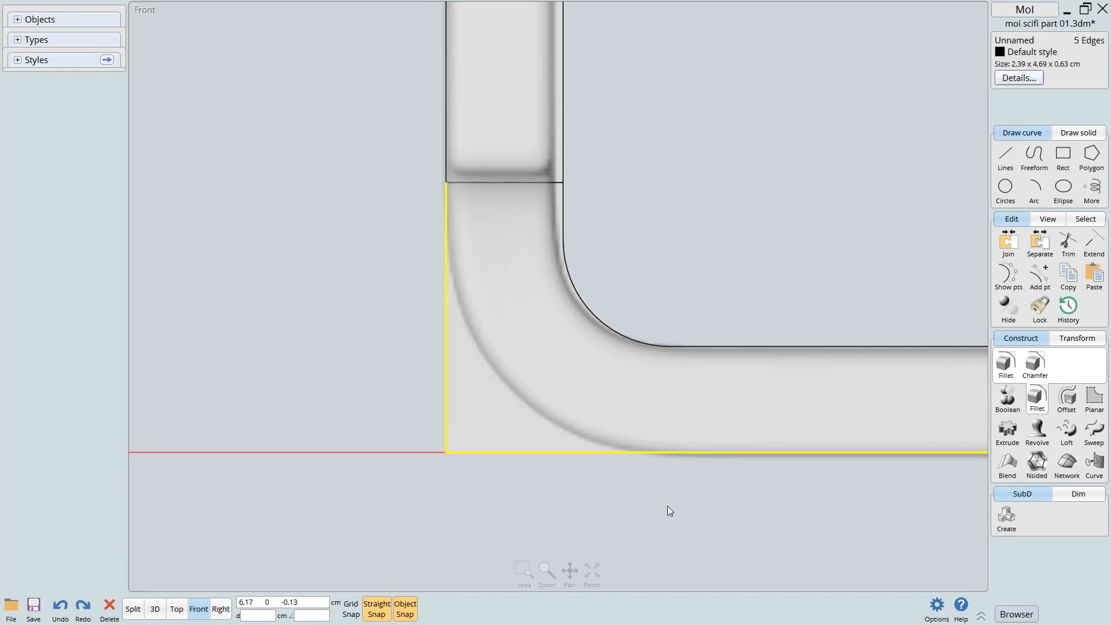
pyautogui.keyDown('ctrl'); pyautogui.moveTo(666, 503); pyautogui.dragTo(514, 431); pyautogui.keyUp('ctrl')
pyautogui.keyDown('ctrl'); pyautogui.moveTo(476, 392); pyautogui.dragTo(416, 372); pyautogui.keyUp('ctrl')
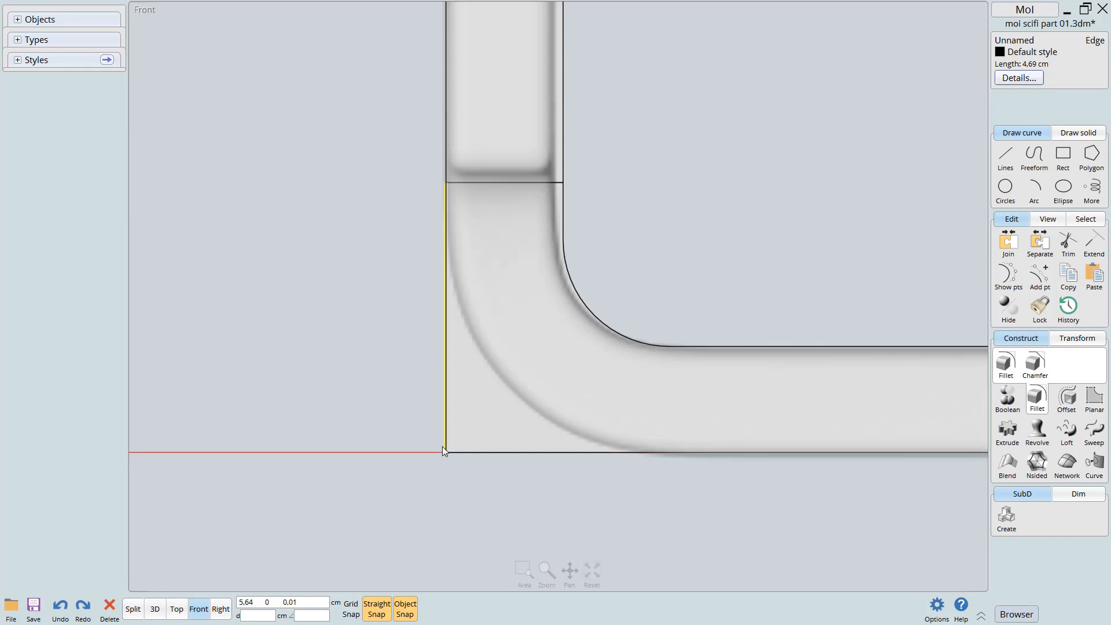
pyautogui.press('F5')
pyautogui.moveTo(567, 408); pyautogui.dragTo(651, 385, button='right')
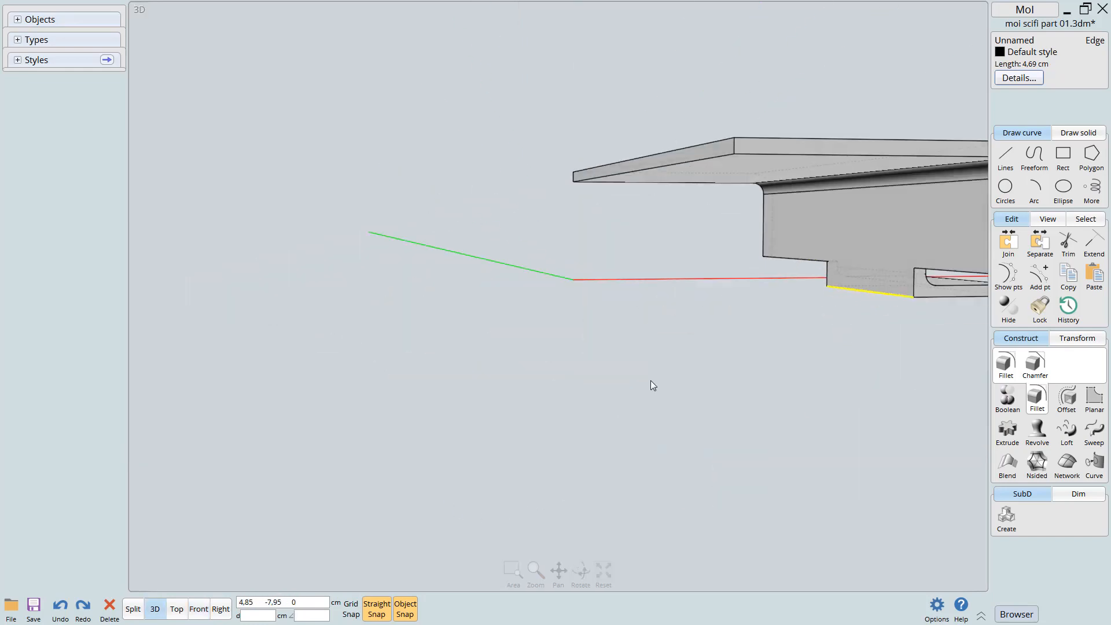
pyautogui.press('F7')
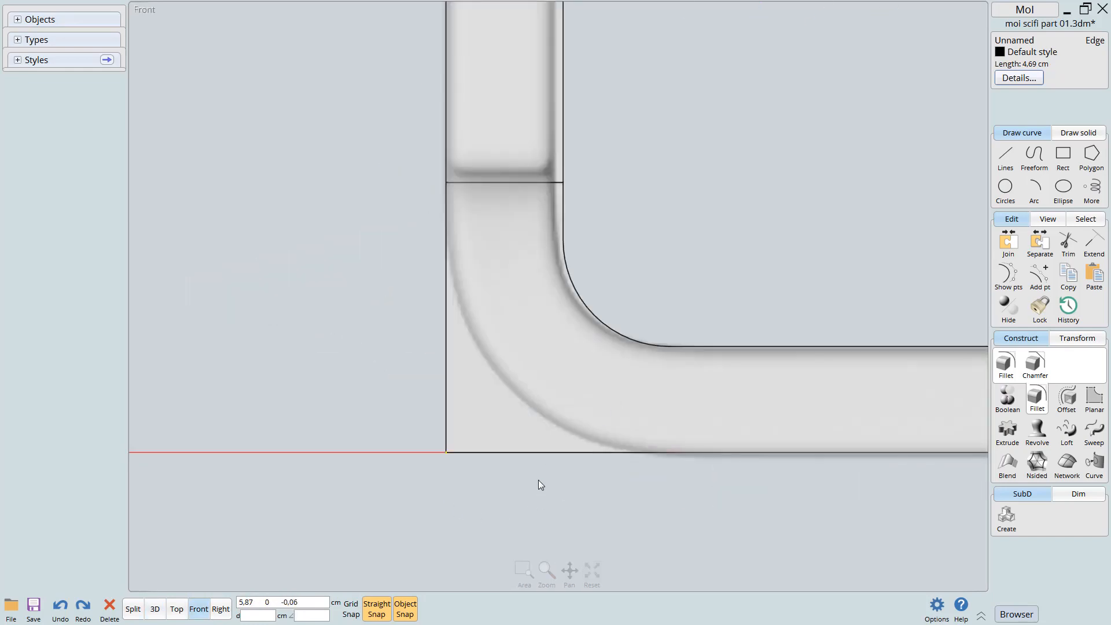
pyautogui.moveTo(540, 480); pyautogui.dragTo(517, 482, button='right')
pyautogui.rightClick(504, 484)
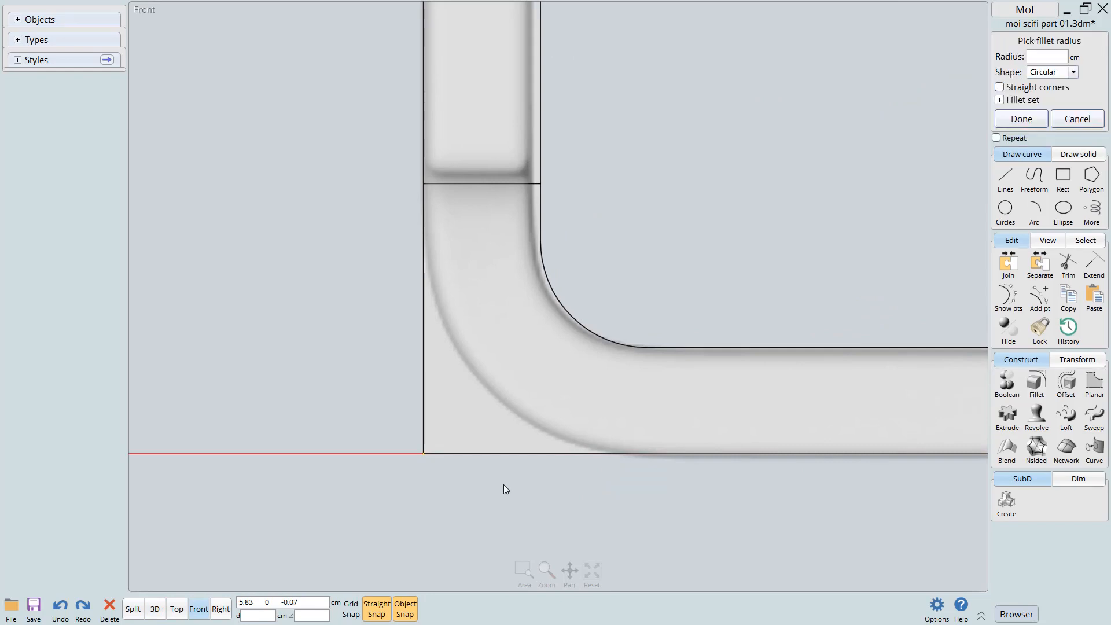
pyautogui.scroll(1, 509, 486)
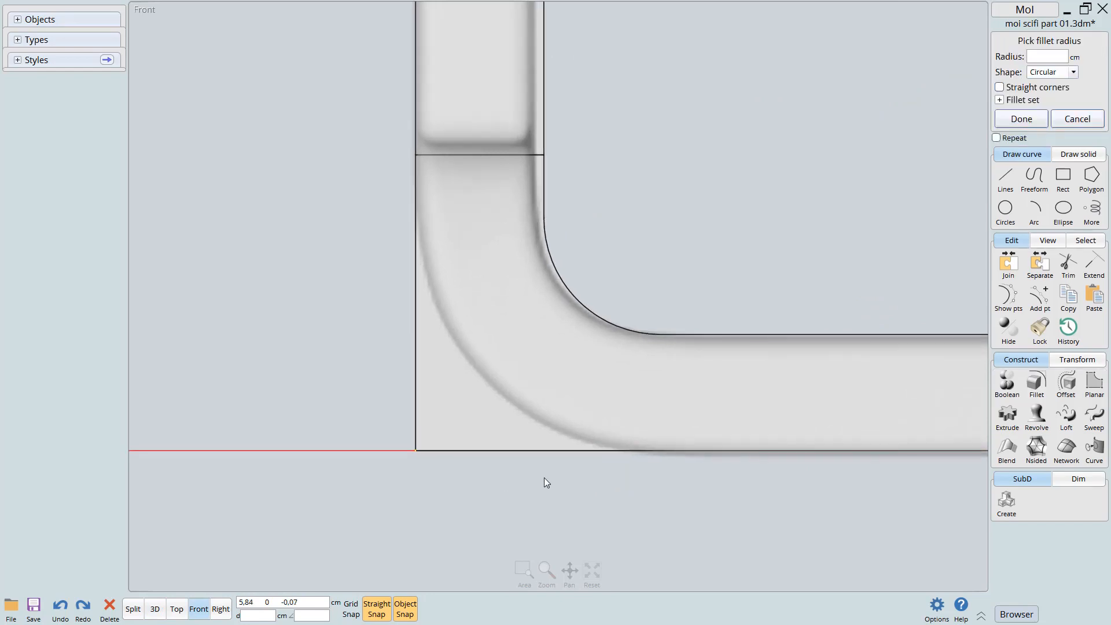
pyautogui.write('0,5')
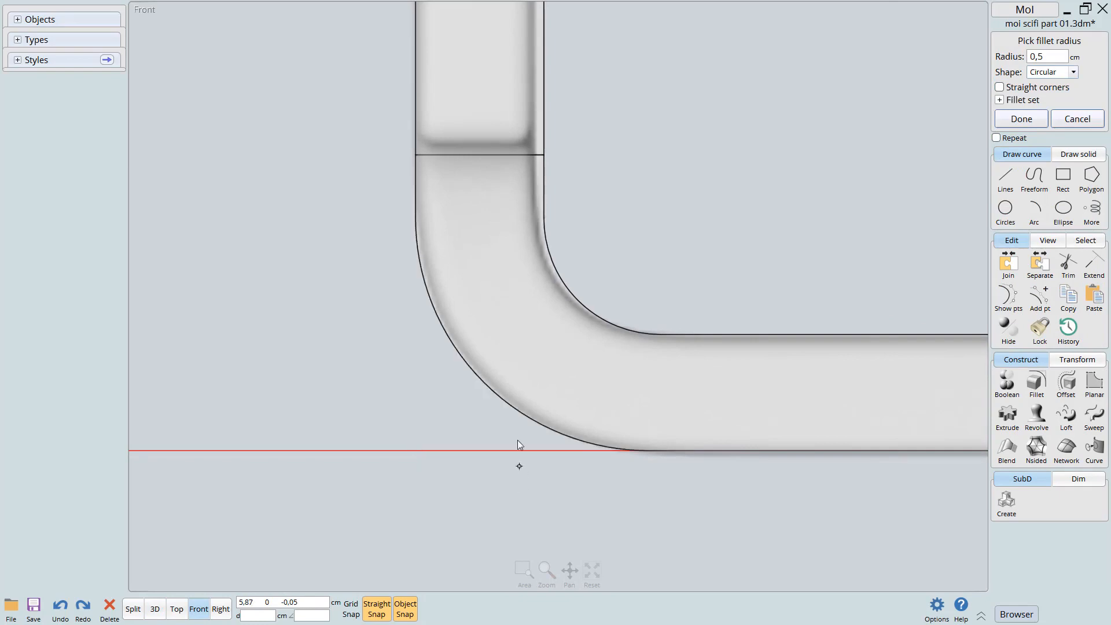
pyautogui.scroll(-3, 512, 452)
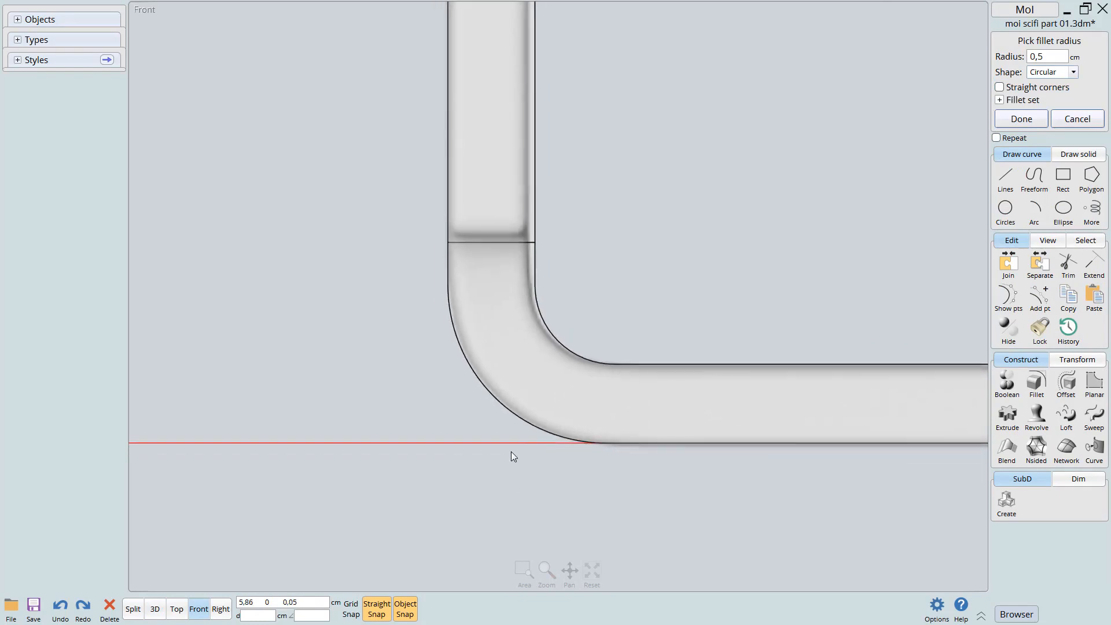
pyautogui.rightClick(662, 300)
# Fillet the wall's near lower corner edge and the two inner corners where the foot tab meets the wall with a 0,1 cm circular radius
pyautogui.press('F5')
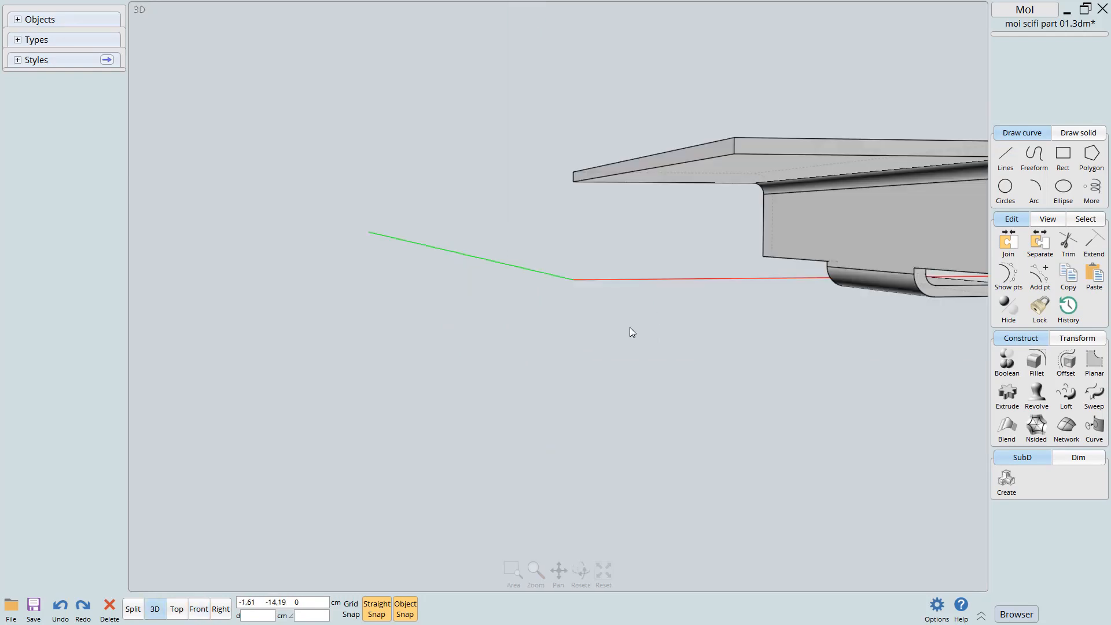
pyautogui.moveTo(837, 256)
pyautogui.mouseDown(button='right')
pyautogui.moveTo(651, 295)
pyautogui.moveTo(668, 310)
pyautogui.moveTo(628, 307)
pyautogui.moveTo(701, 306)
pyautogui.moveTo(497, 387)
pyautogui.mouseUp(button='right')
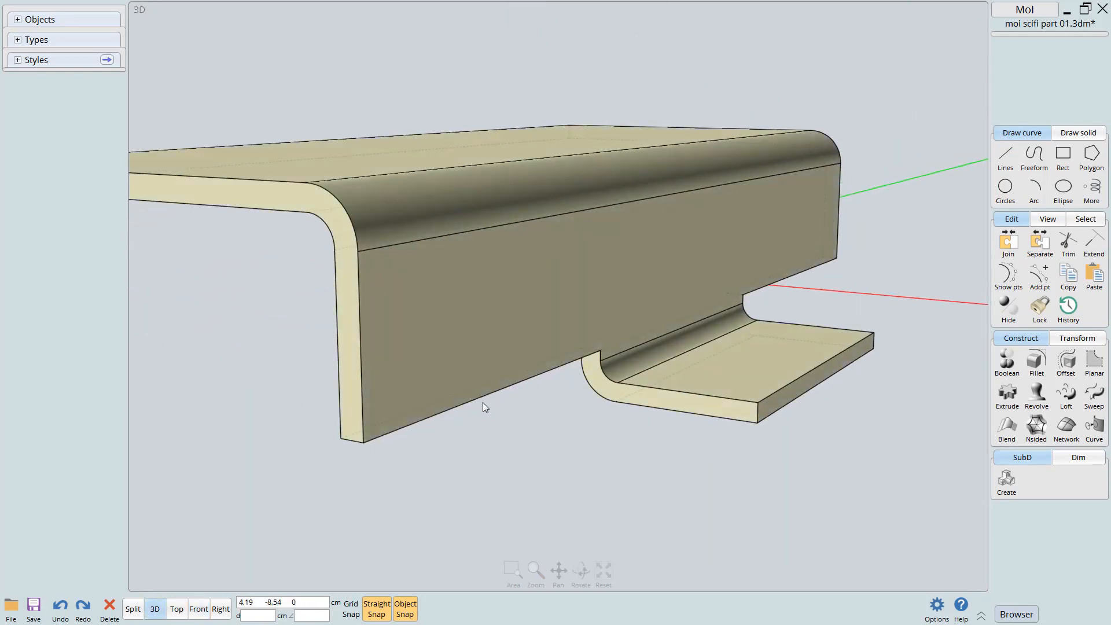
pyautogui.click(353, 441)
pyautogui.click(352, 440)
pyautogui.moveTo(500, 419); pyautogui.dragTo(574, 271, button='right')
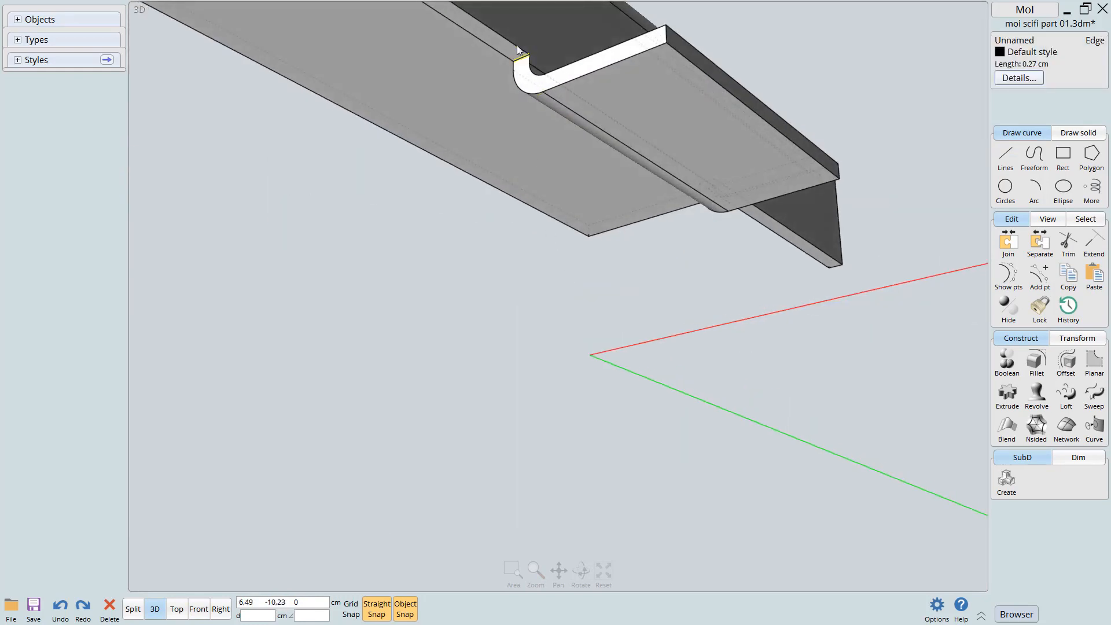
pyautogui.click(522, 59)
pyautogui.moveTo(613, 122); pyautogui.dragTo(346, 211, button='right')
pyautogui.click(377, 193)
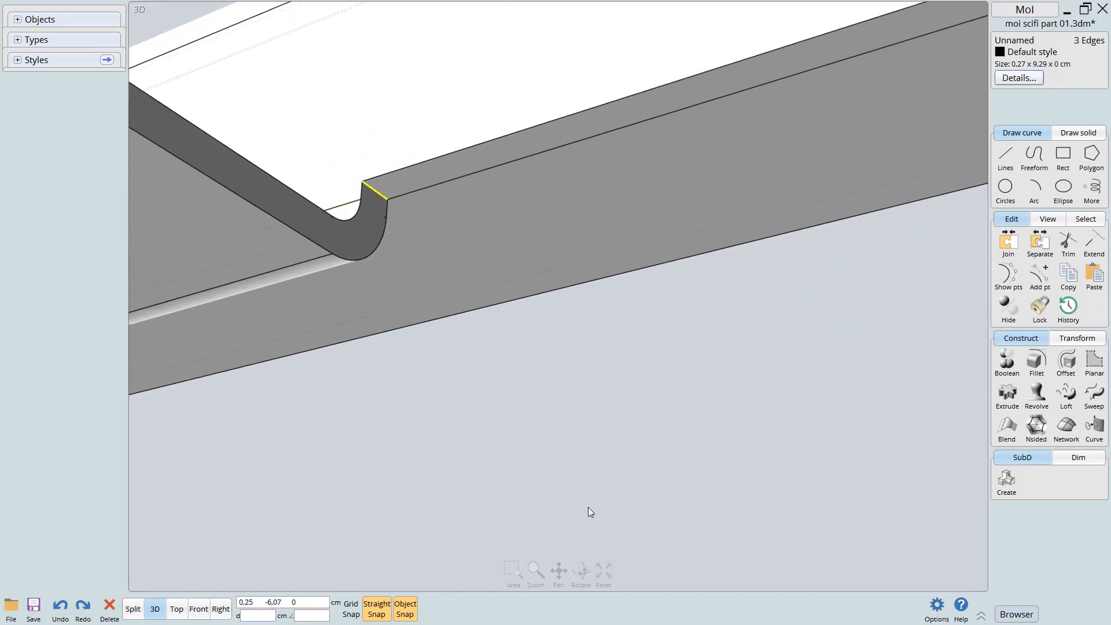
pyautogui.press('3')
pyautogui.scroll(-6, 514, 457)
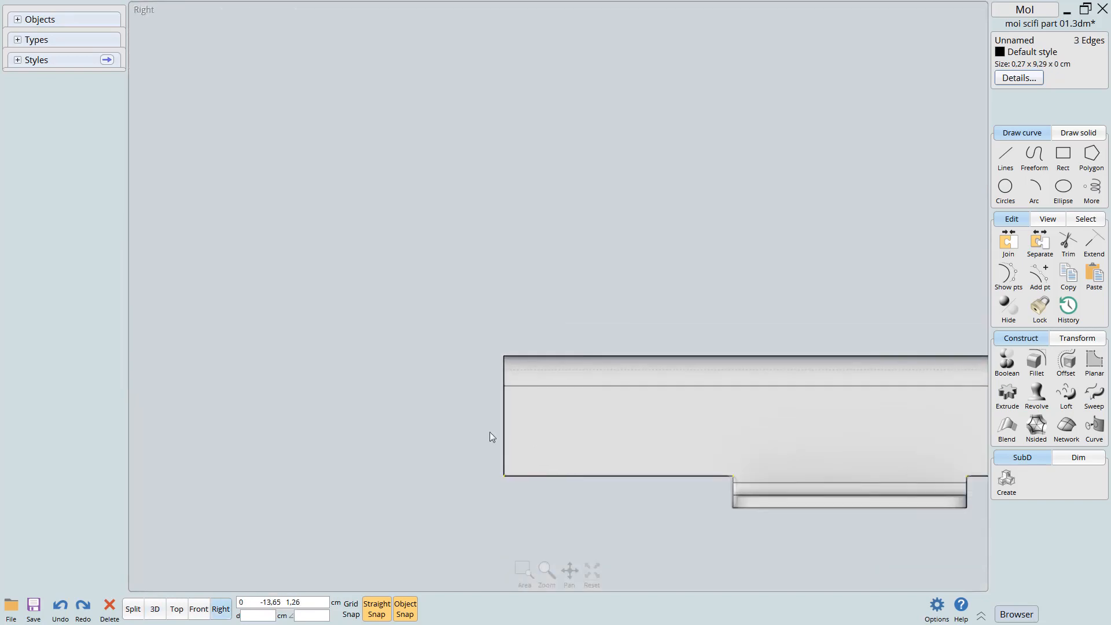
pyautogui.moveTo(520, 446); pyautogui.dragTo(273, 353, button='middle')
pyautogui.scroll(5, 504, 397)
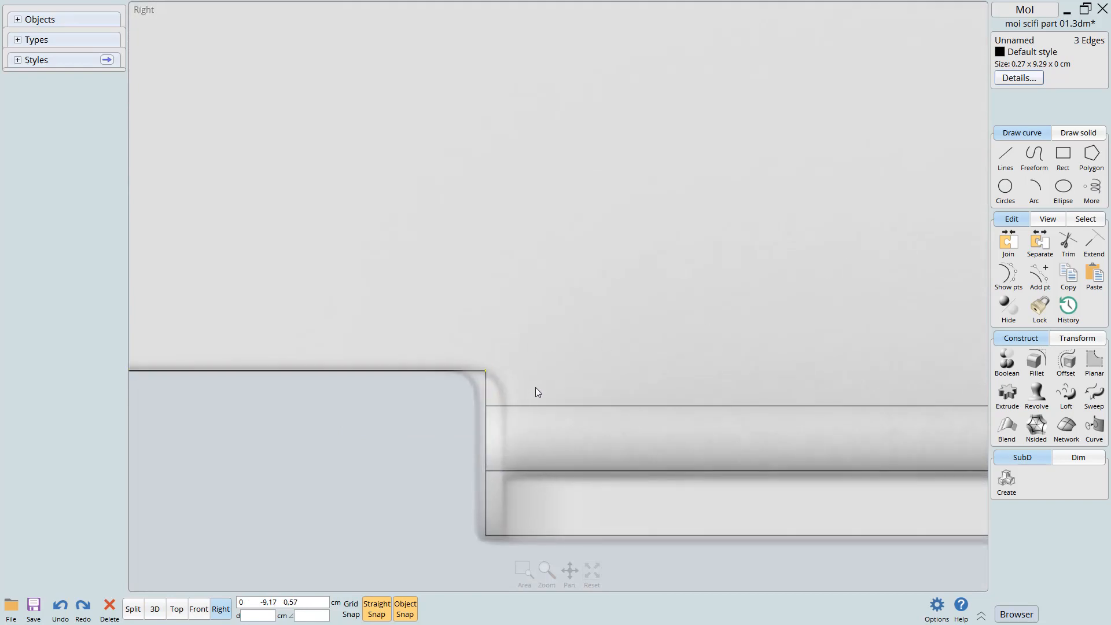
pyautogui.press('f')
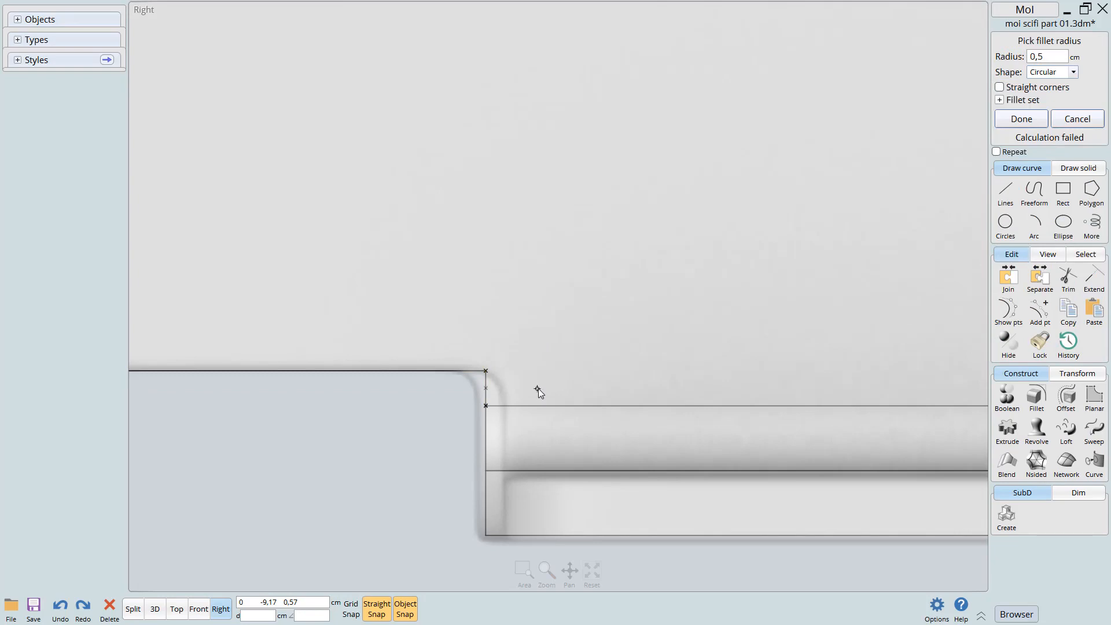
pyautogui.write('0,1')
pyautogui.press('Return')
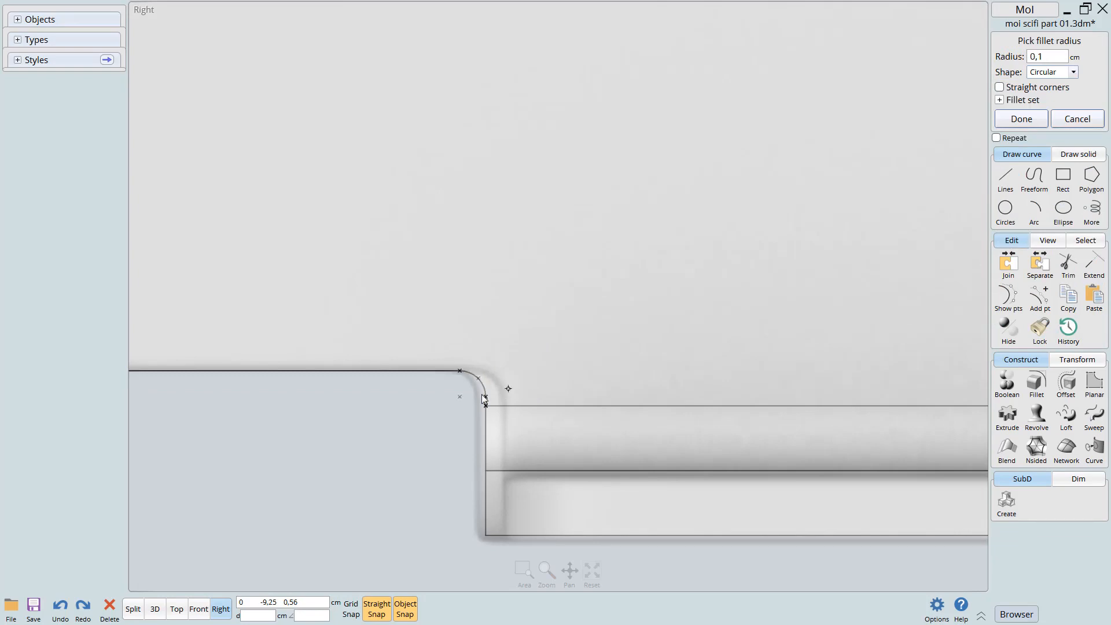
pyautogui.rightClick(603, 317)
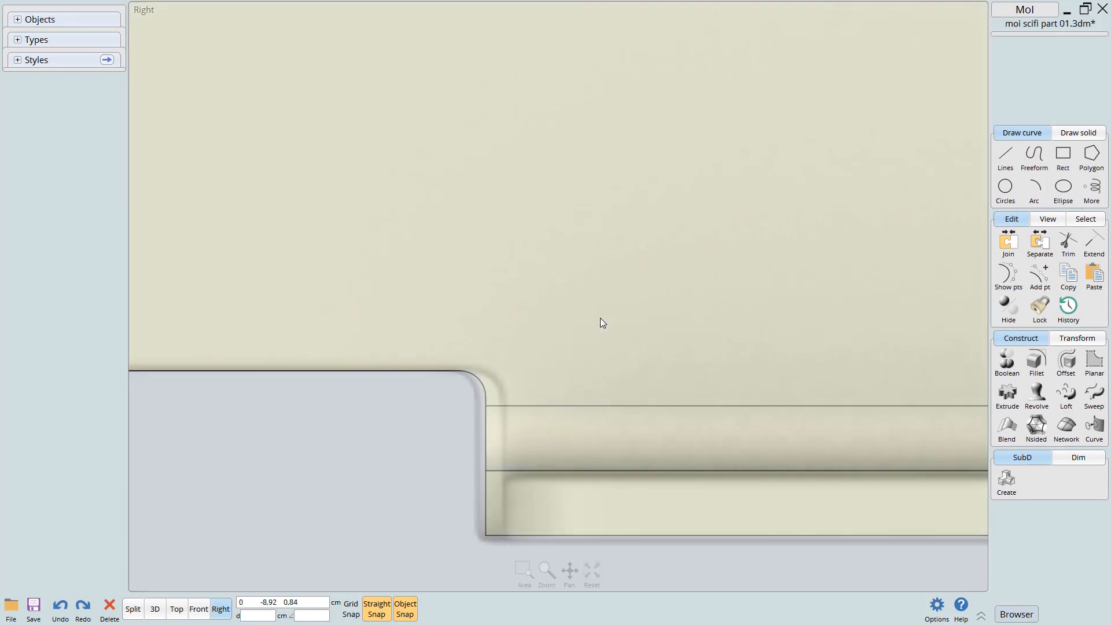
# Fillet the foot tab's two outer corner edges with a circular radius of 0,3 cm, checking against the top reference
pyautogui.press('4')
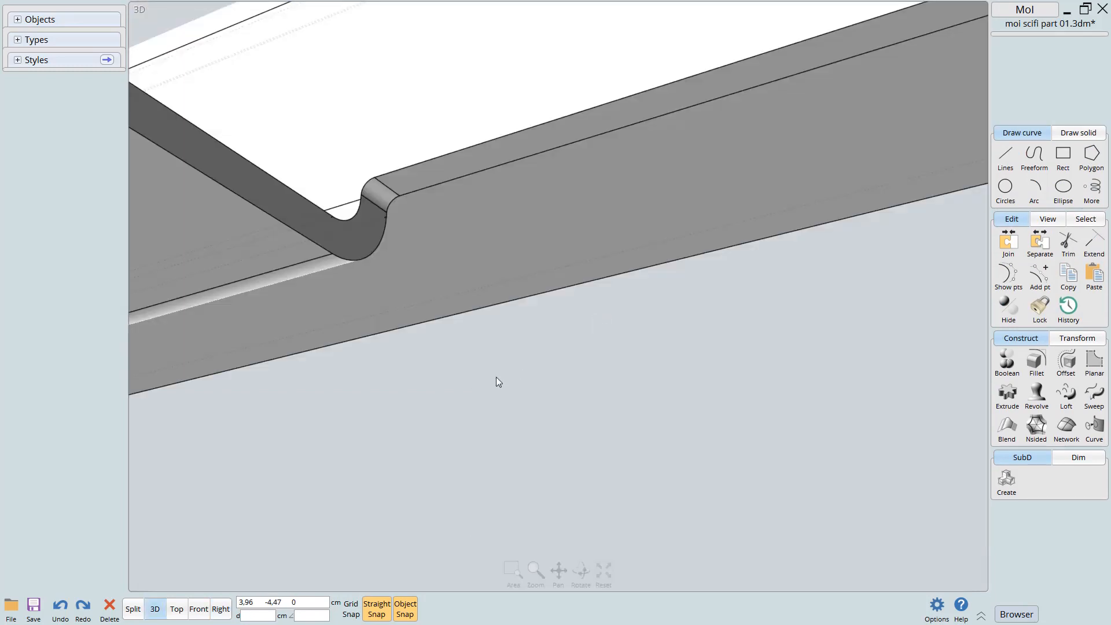
pyautogui.scroll(-5, 557, 307)
pyautogui.moveTo(585, 230); pyautogui.dragTo(707, 303, button='right')
pyautogui.click(642, 435)
pyautogui.scroll(3, 641, 436)
pyautogui.click(583, 443)
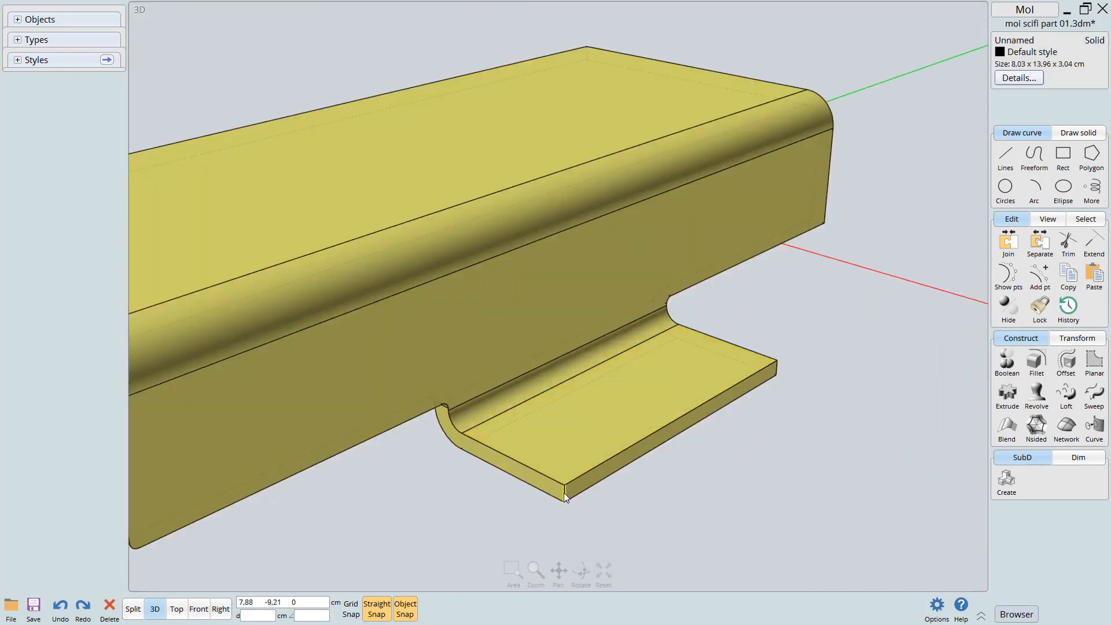
pyautogui.click(564, 494)
pyautogui.click(776, 371)
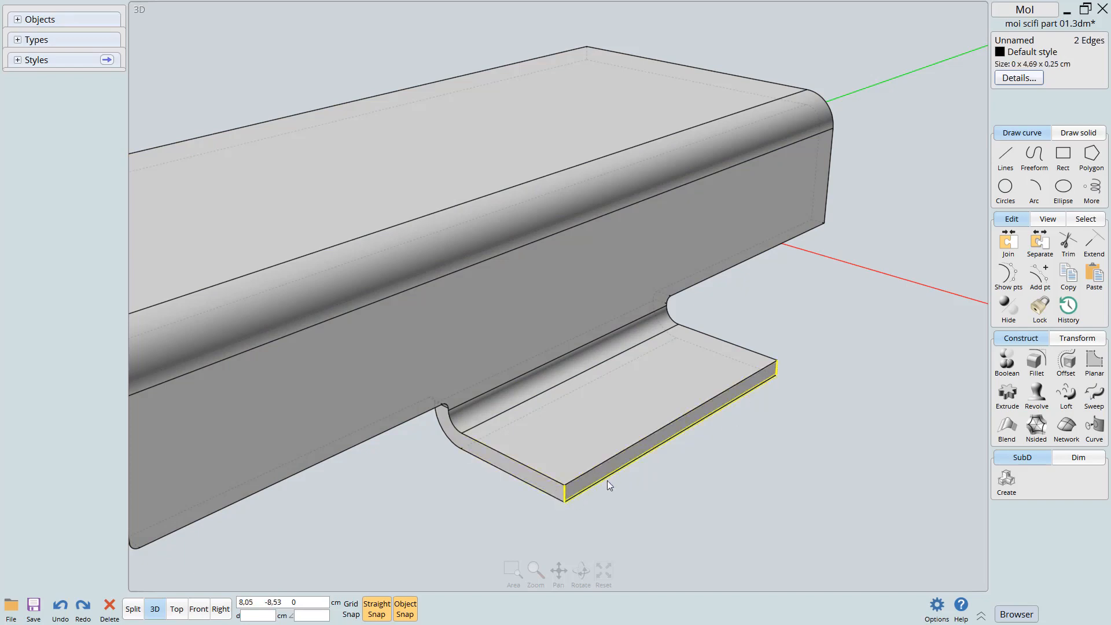
pyautogui.press('F6')
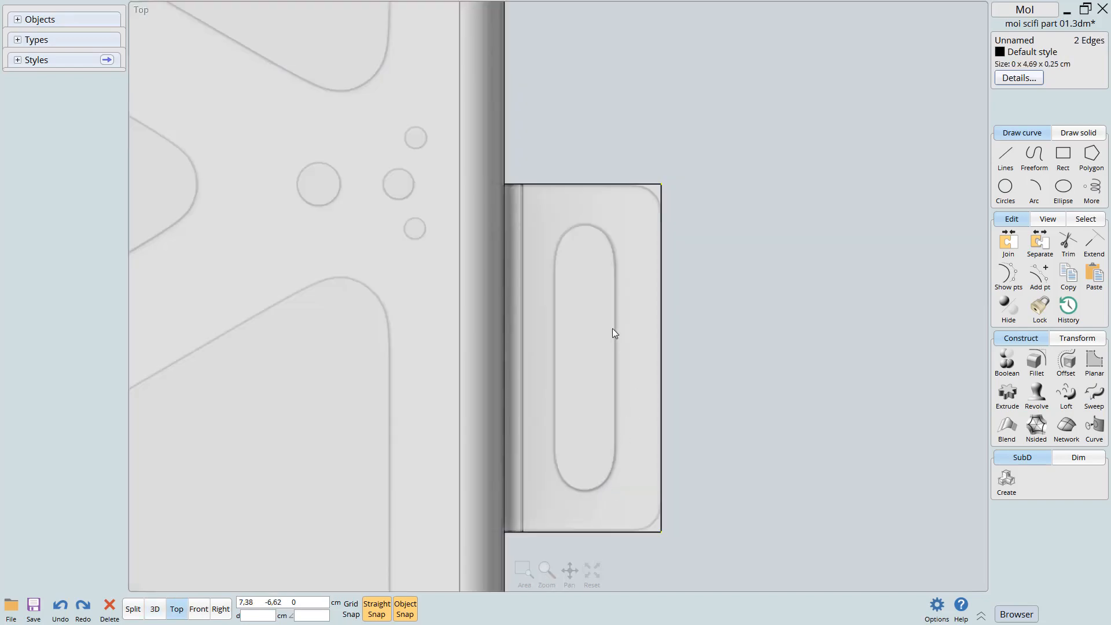
pyautogui.scroll(2, 634, 337)
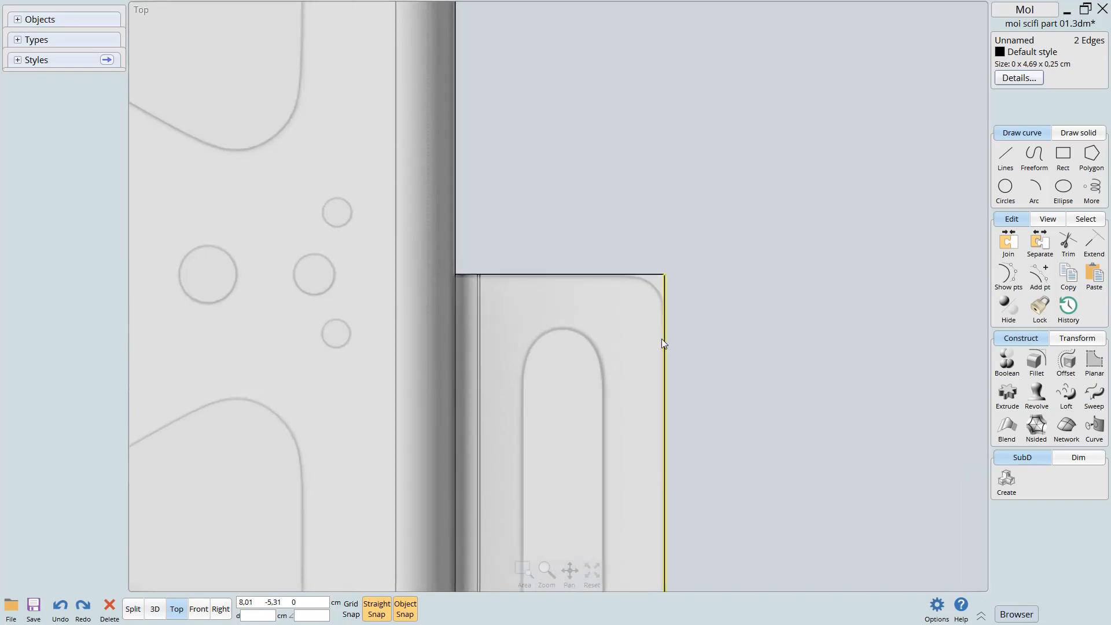
pyautogui.press('f')
pyautogui.press('BackSpace')
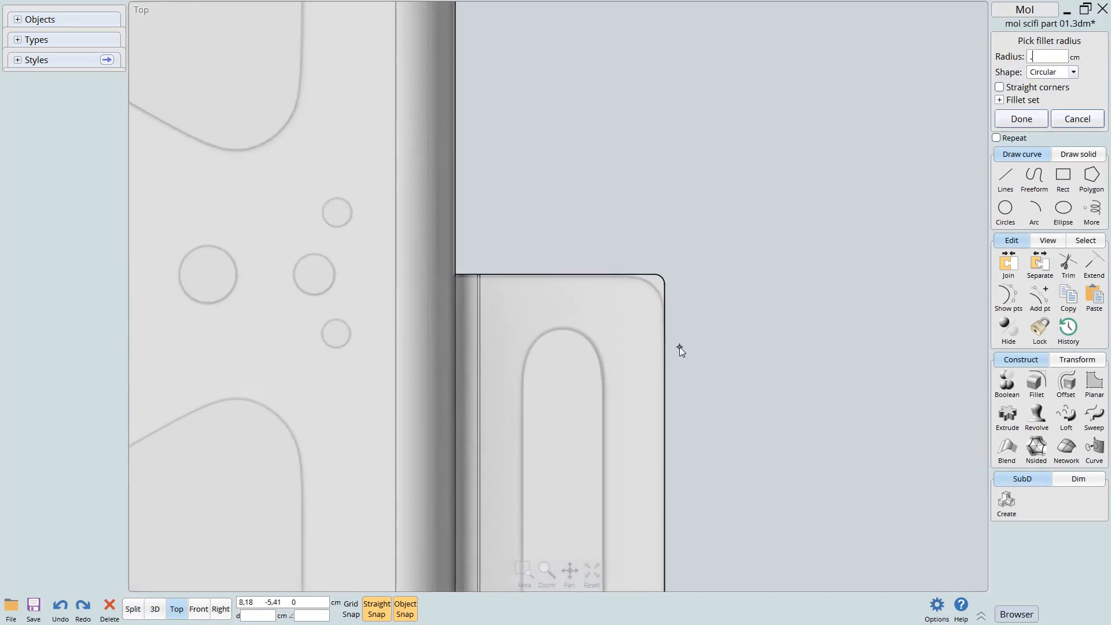
pyautogui.write('3')
pyautogui.scroll(3, 603, 310)
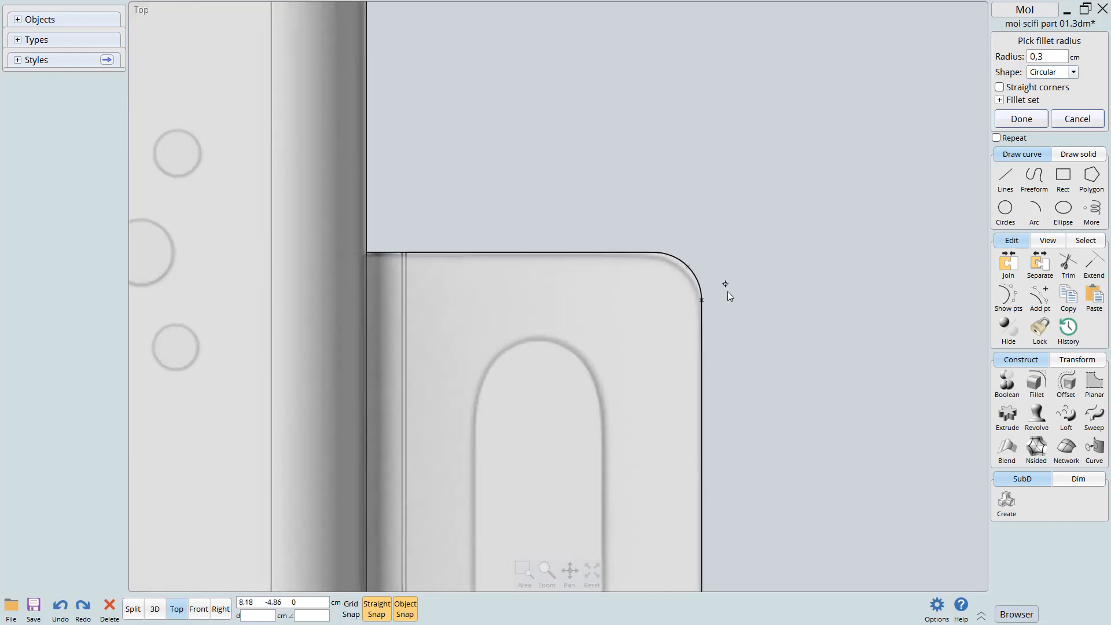
pyautogui.press('Return')
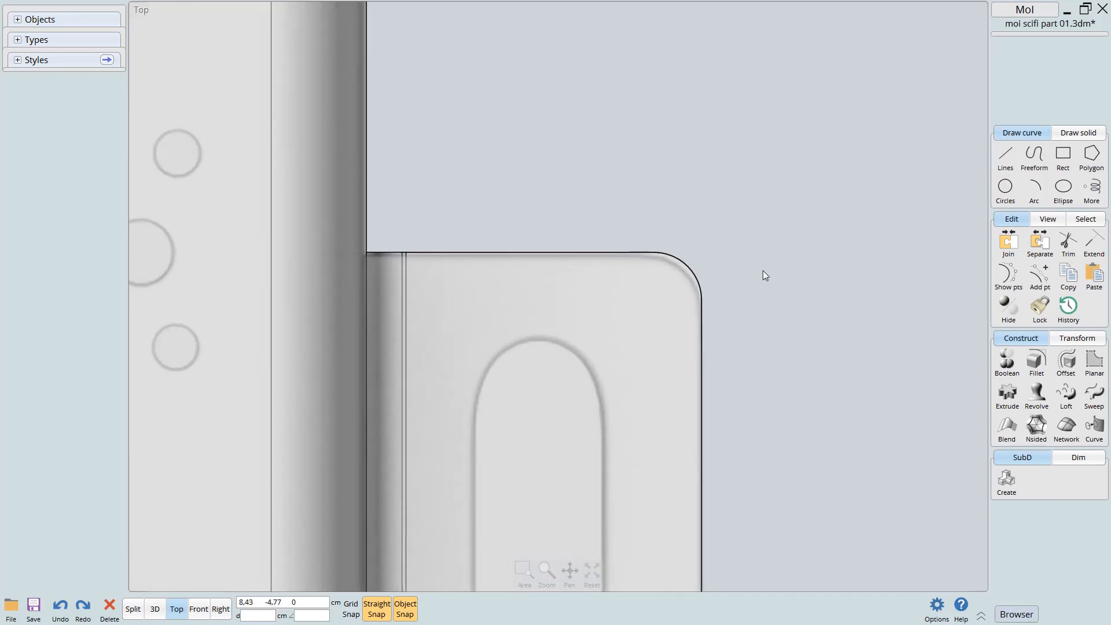
# Try a circular fillet on all edges of the whole bracket solid with a radius of 0,1 cm
pyautogui.press('F5')
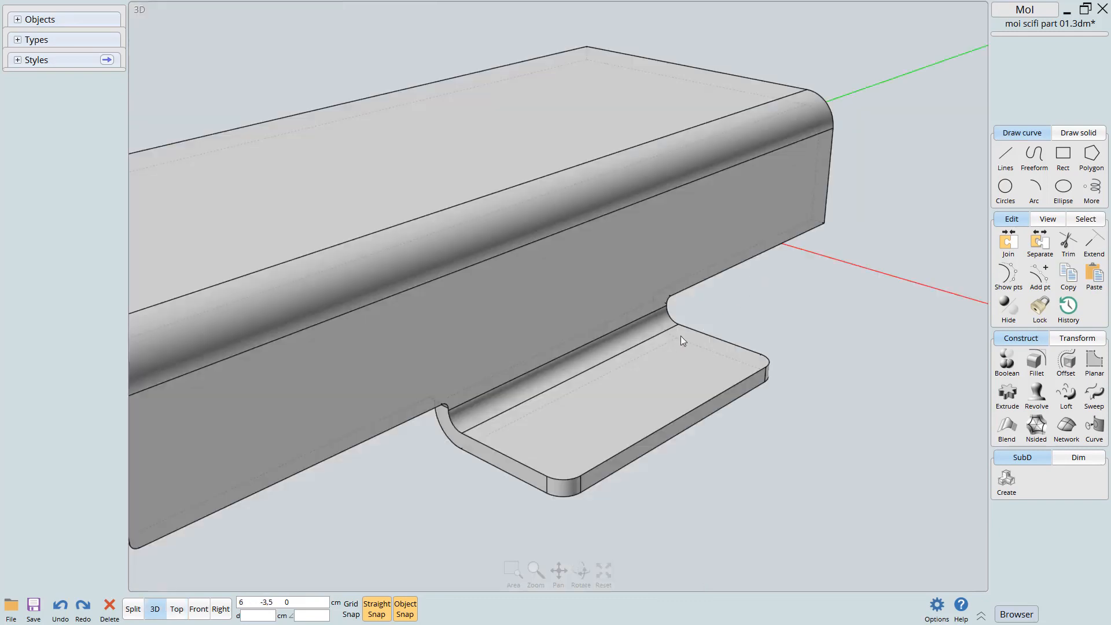
pyautogui.scroll(-5, 677, 324)
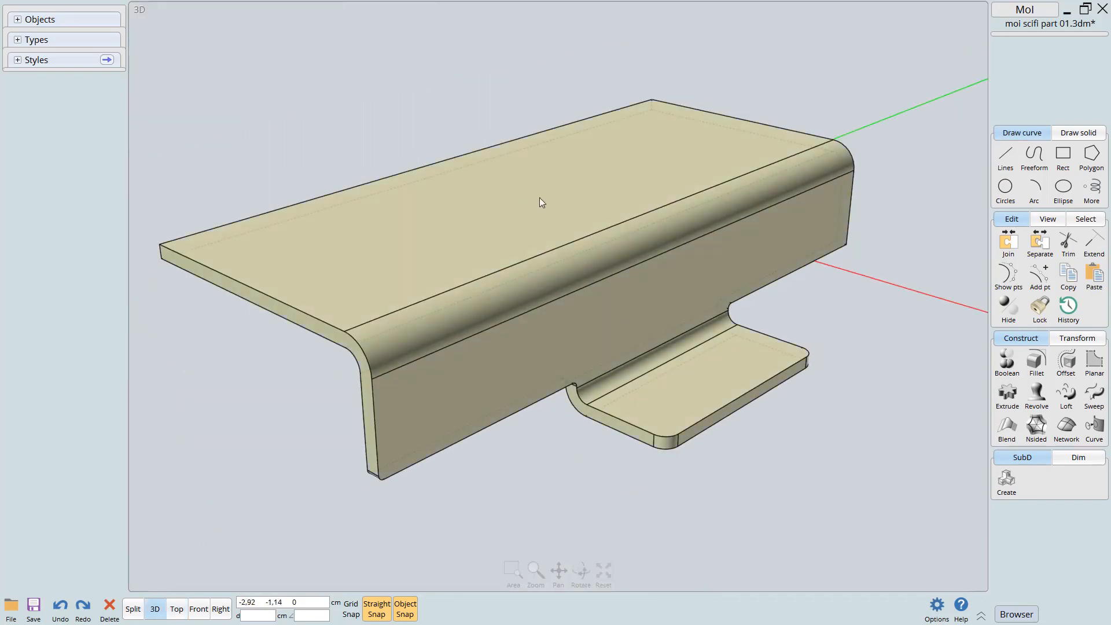
pyautogui.click(678, 308)
pyautogui.moveTo(678, 307); pyautogui.dragTo(677, 311, button='right')
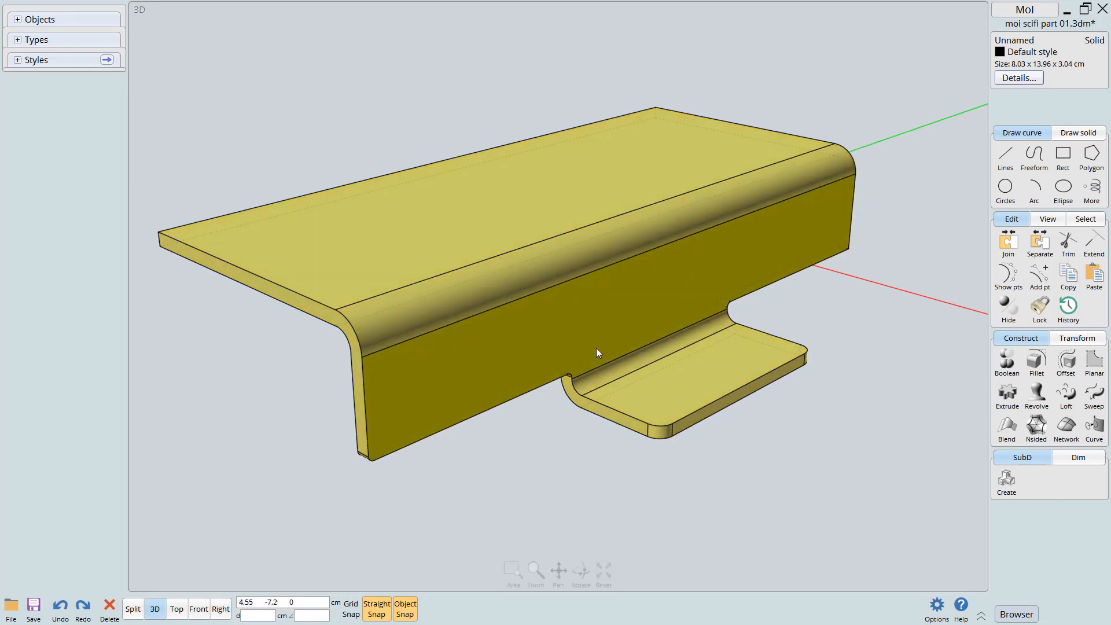
pyautogui.press('f')
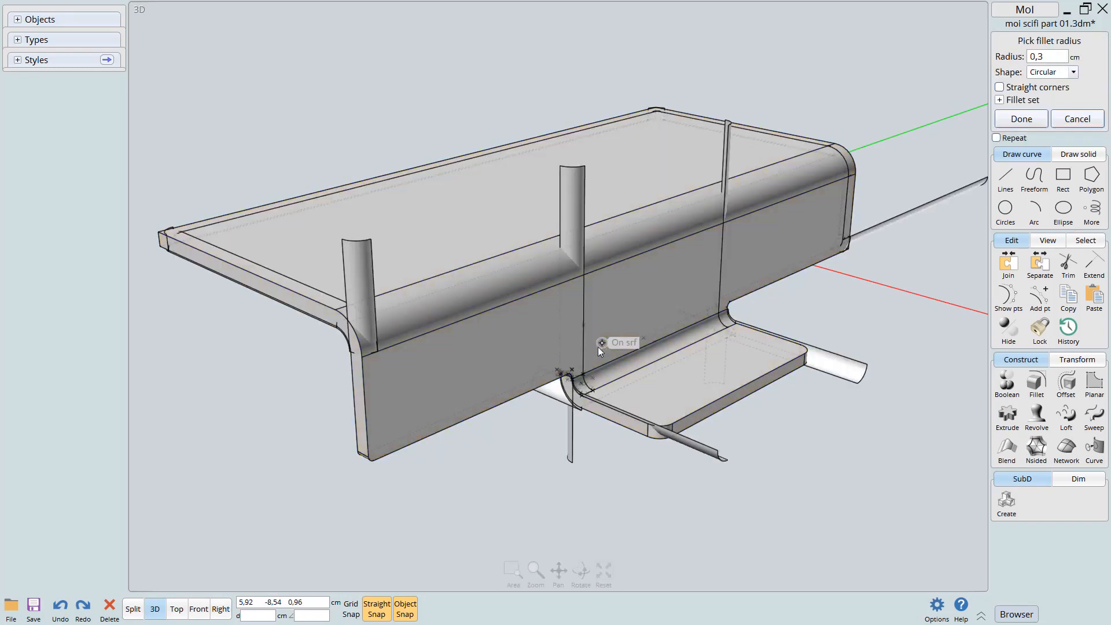
pyautogui.moveTo(652, 334); pyautogui.dragTo(611, 356, button='right')
pyautogui.write('0,1')
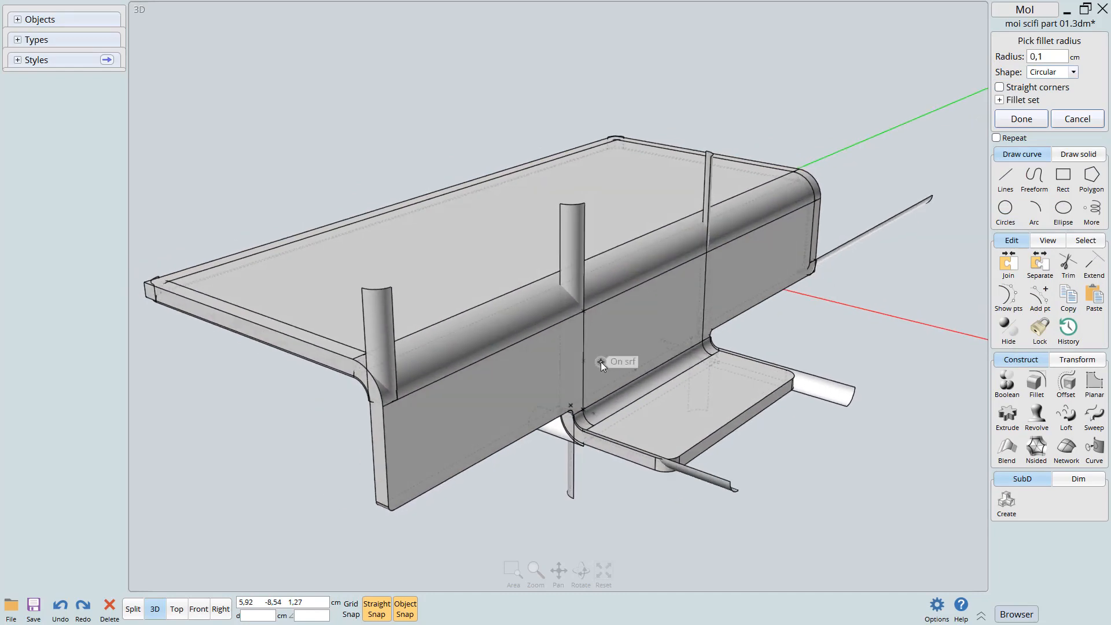
pyautogui.moveTo(601, 394); pyautogui.dragTo(610, 350, button='right')
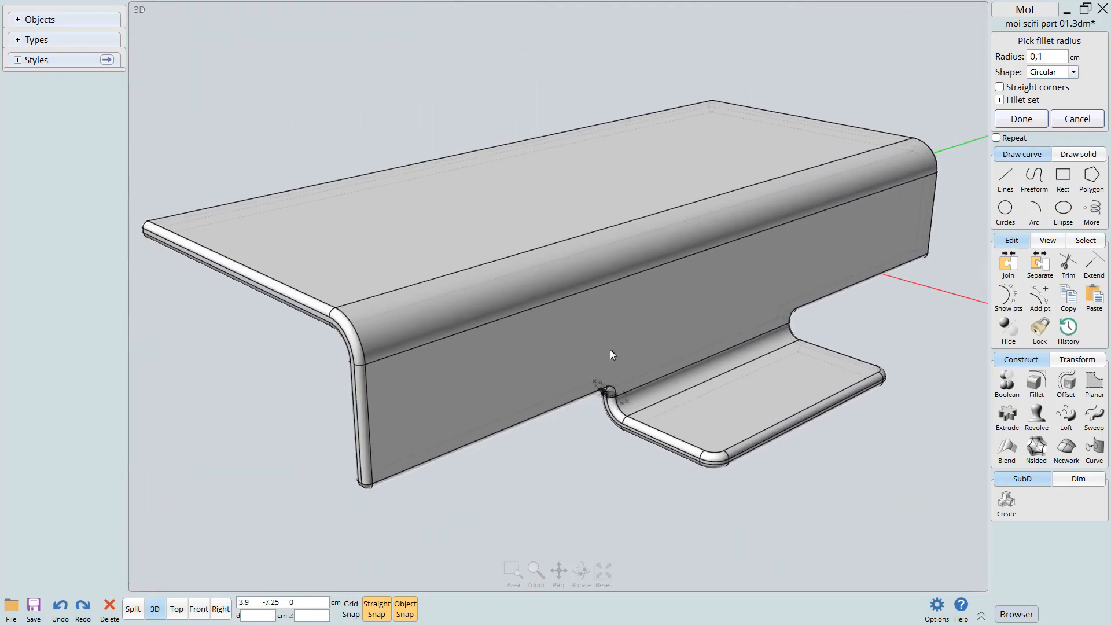
pyautogui.click(611, 353)
pyautogui.moveTo(730, 432); pyautogui.dragTo(616, 398, button='right')
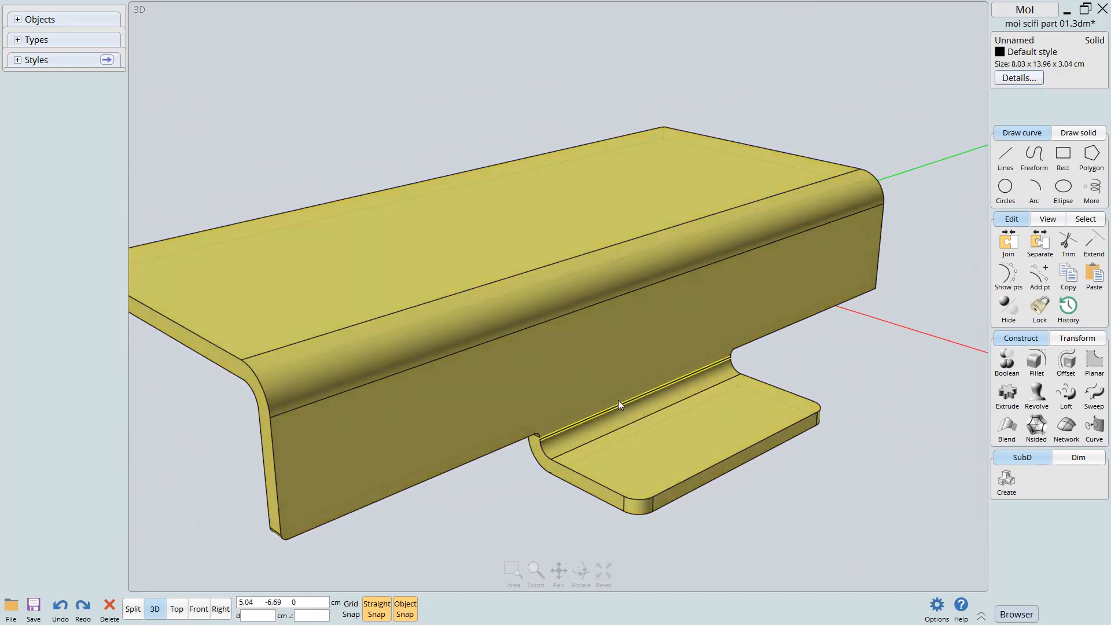
# Draw a diameter-based circle about 0,81 cm across at the upper end of the foot tab's reference slot and align it with the rounded end
pyautogui.press('F7')
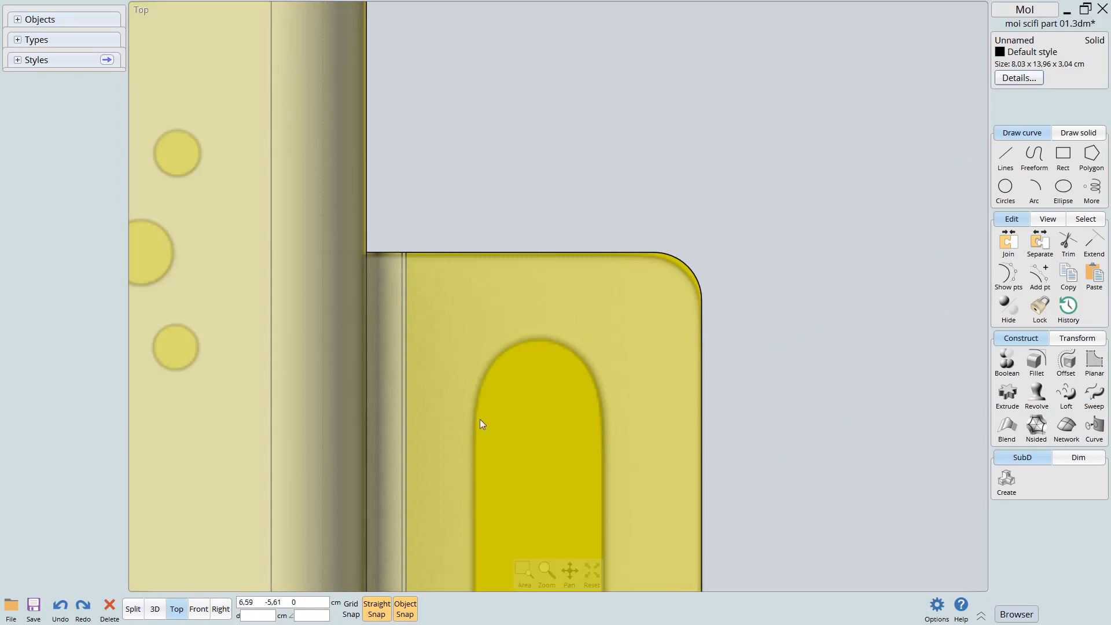
pyautogui.scroll(-5, 574, 376)
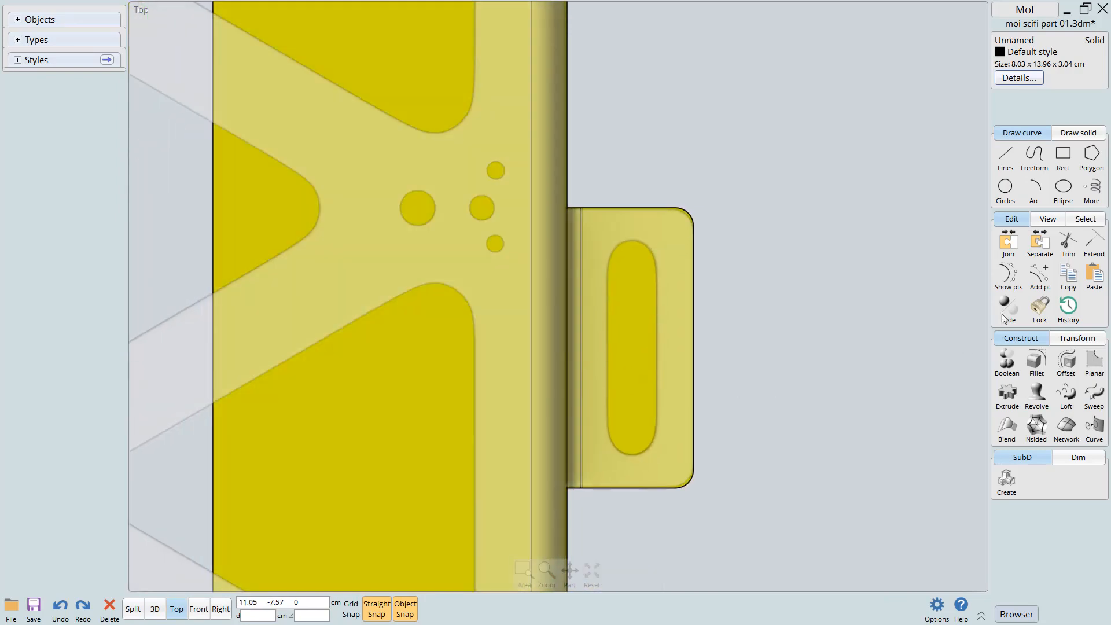
pyautogui.click(1006, 187)
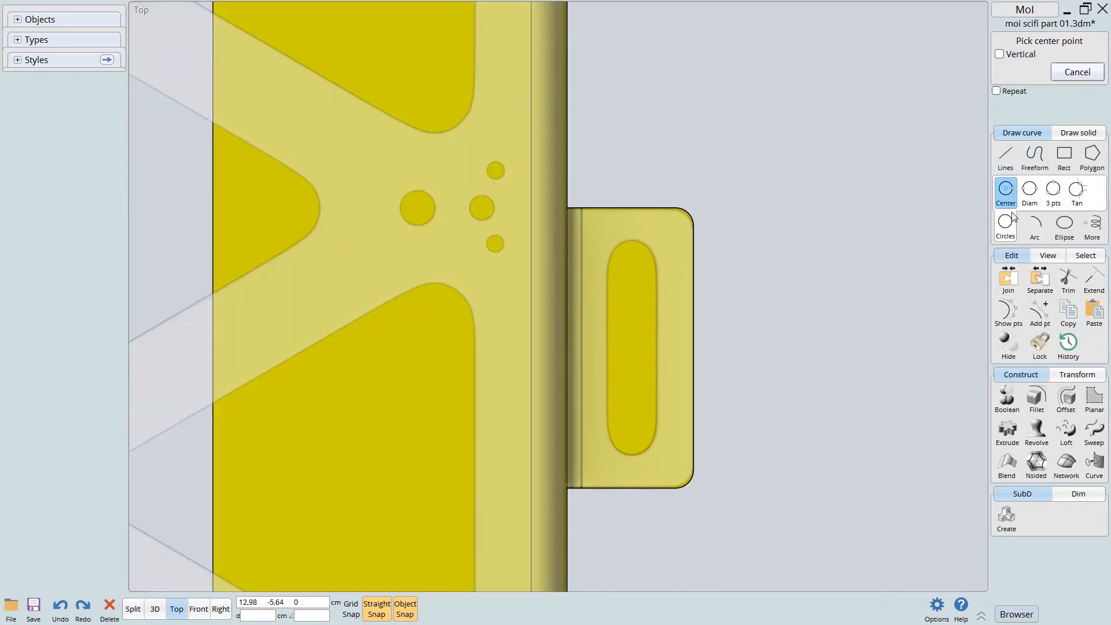
pyautogui.click(1029, 192)
pyautogui.scroll(4, 613, 290)
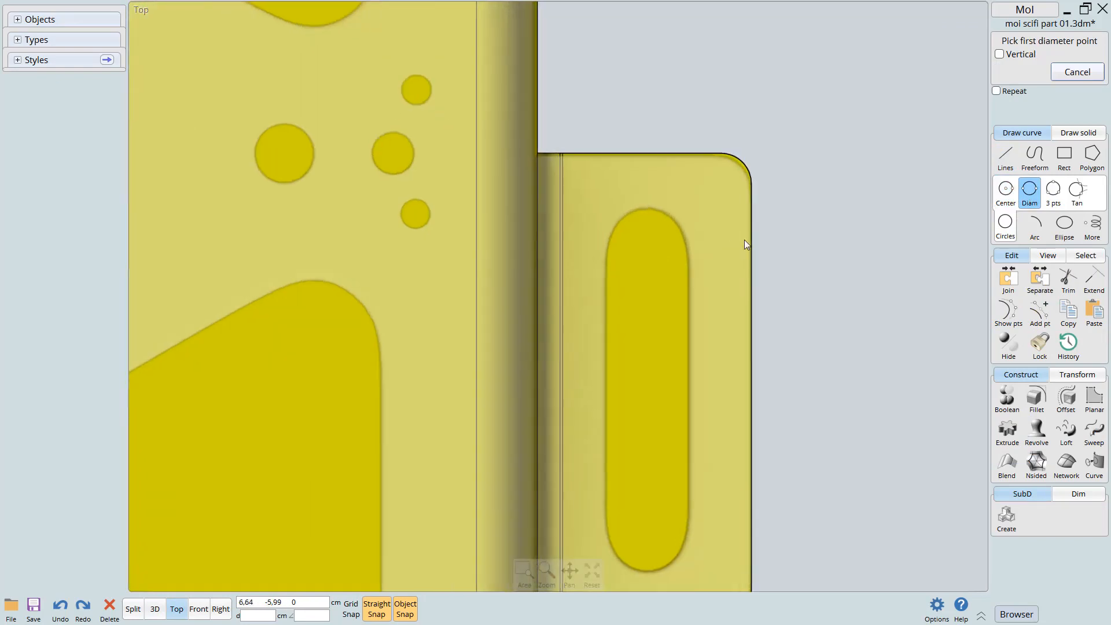
pyautogui.click(604, 240)
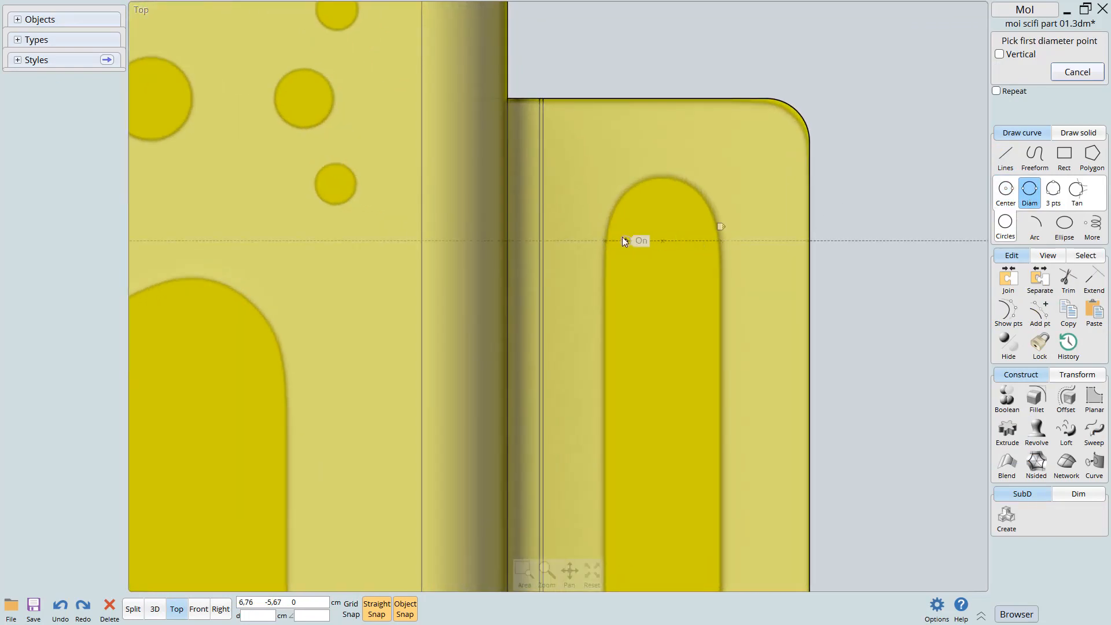
pyautogui.click(605, 241)
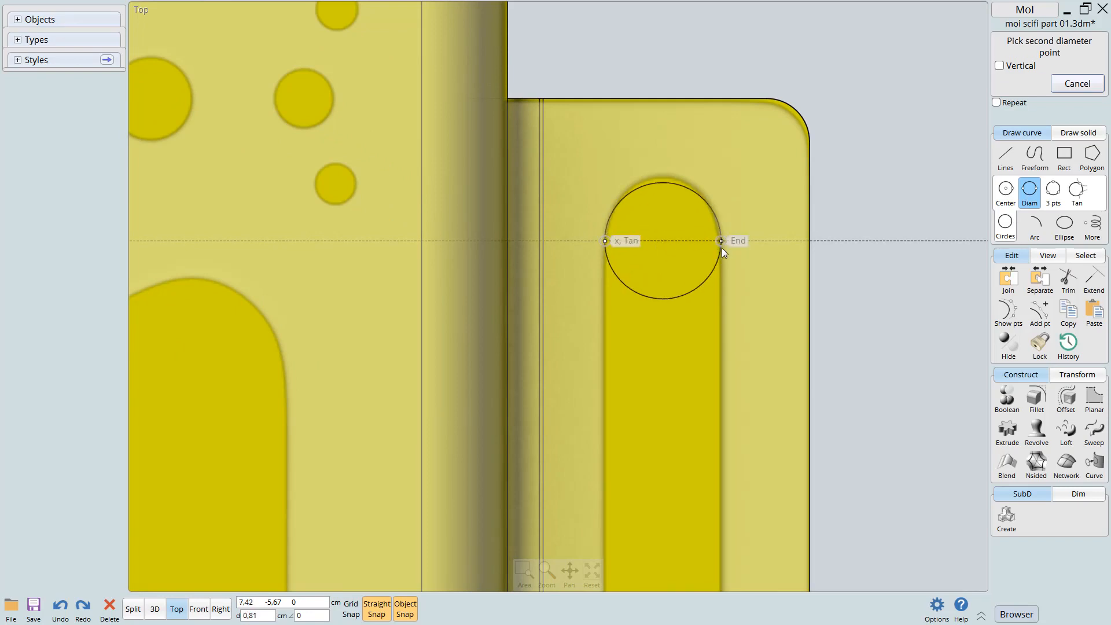
pyautogui.click(721, 248)
pyautogui.click(661, 182)
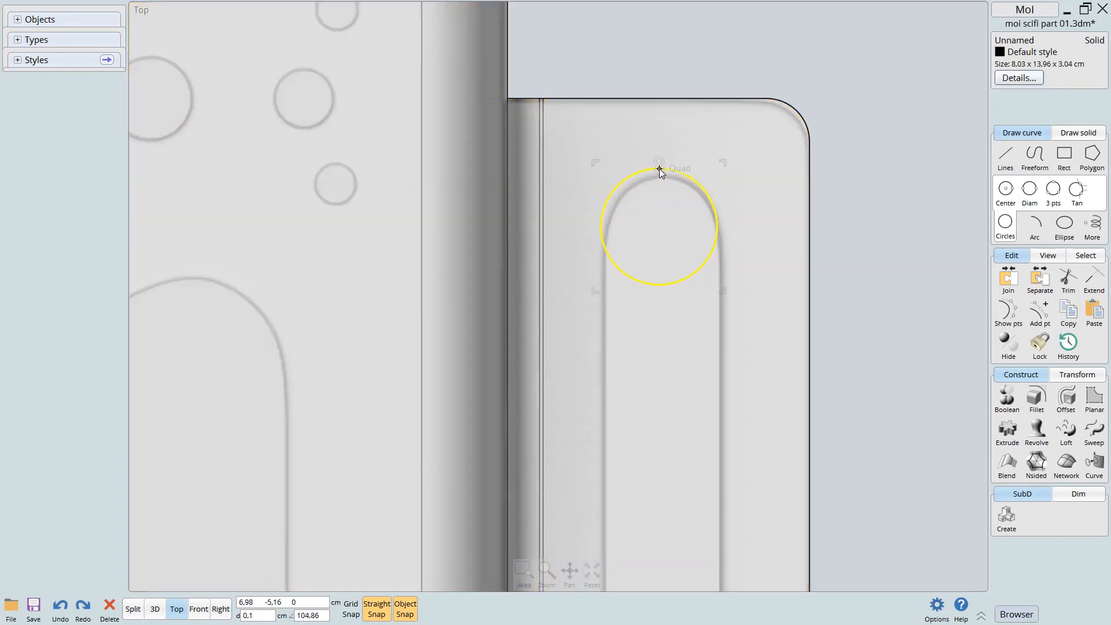
# Copy the slot-end circle straight down to the lower end of the foot tab's reference slot
pyautogui.scroll(-3, 656, 185)
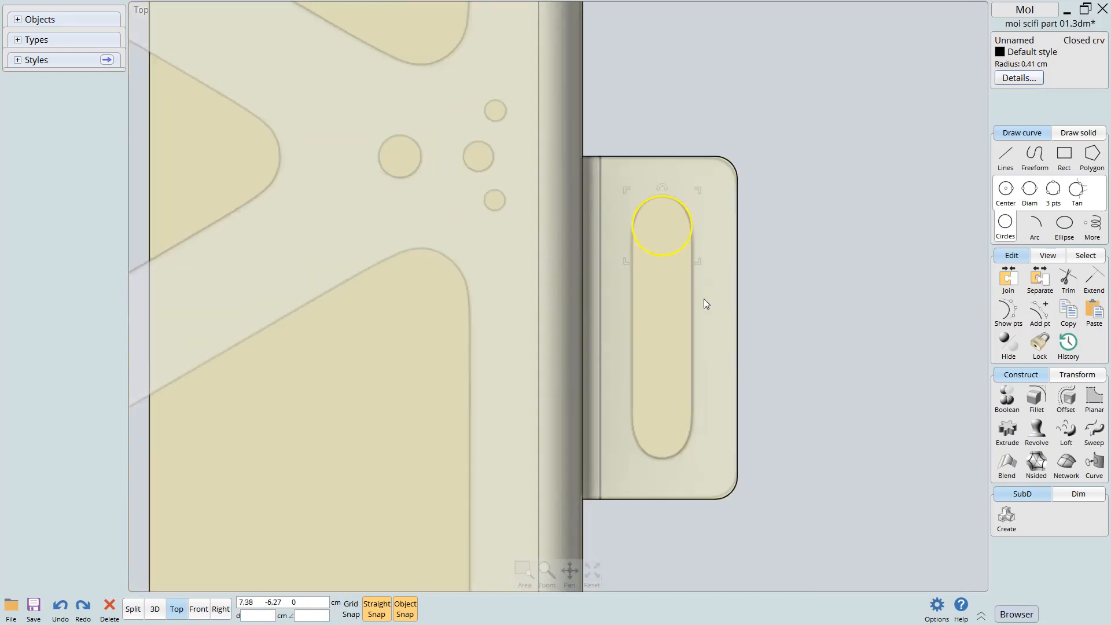
pyautogui.moveTo(648, 193); pyautogui.dragTo(648, 394)
pyautogui.scroll(2, 689, 356)
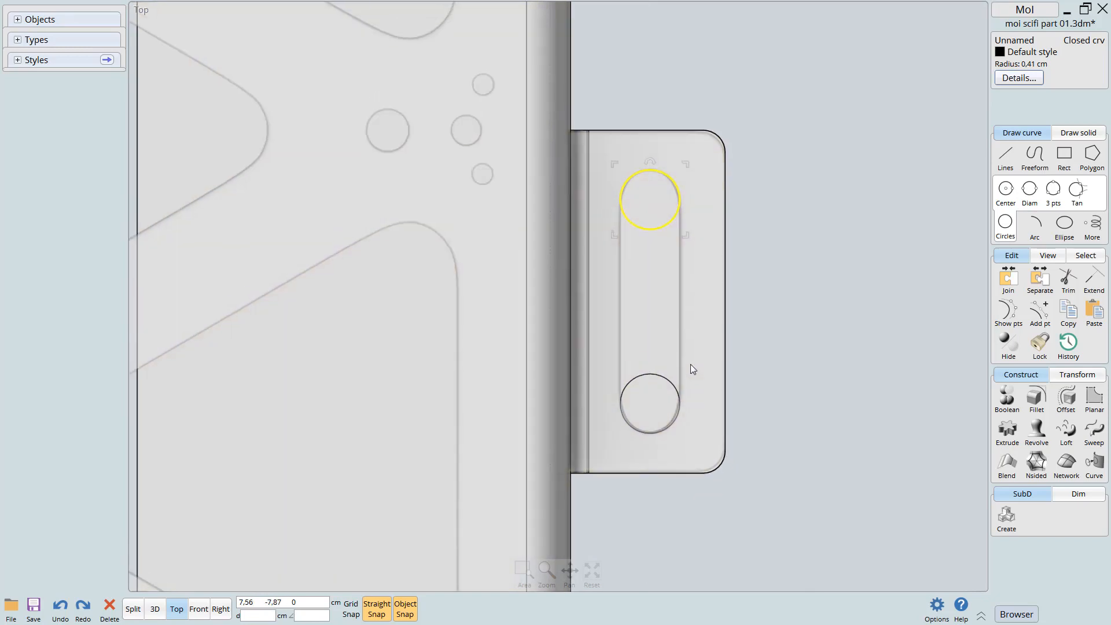
# Draw a three-point rectangle about 0,81 by 2,79 cm between the side quadrants of the two slot-end circles on the foot tab
pyautogui.scroll(1, 702, 342)
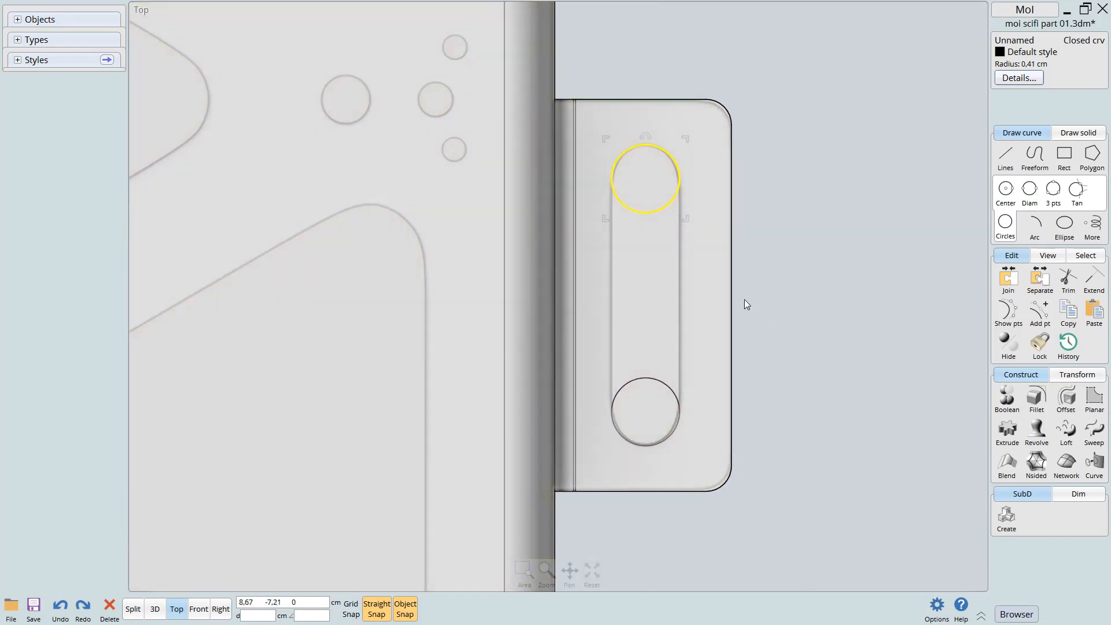
pyautogui.click(1065, 162)
pyautogui.click(1061, 165)
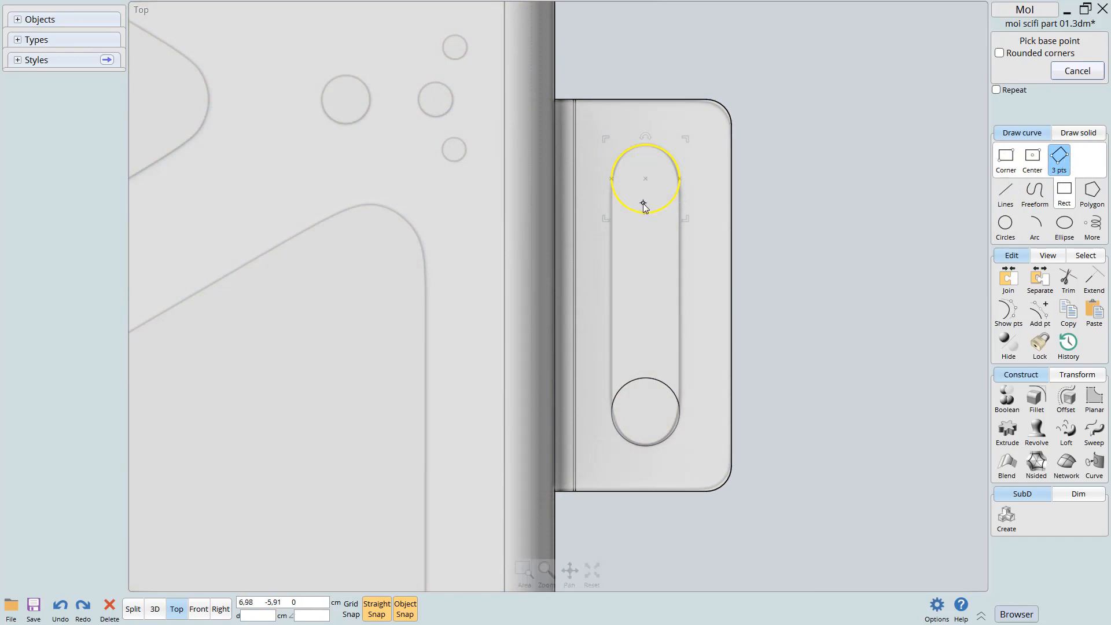
pyautogui.scroll(2, 660, 225)
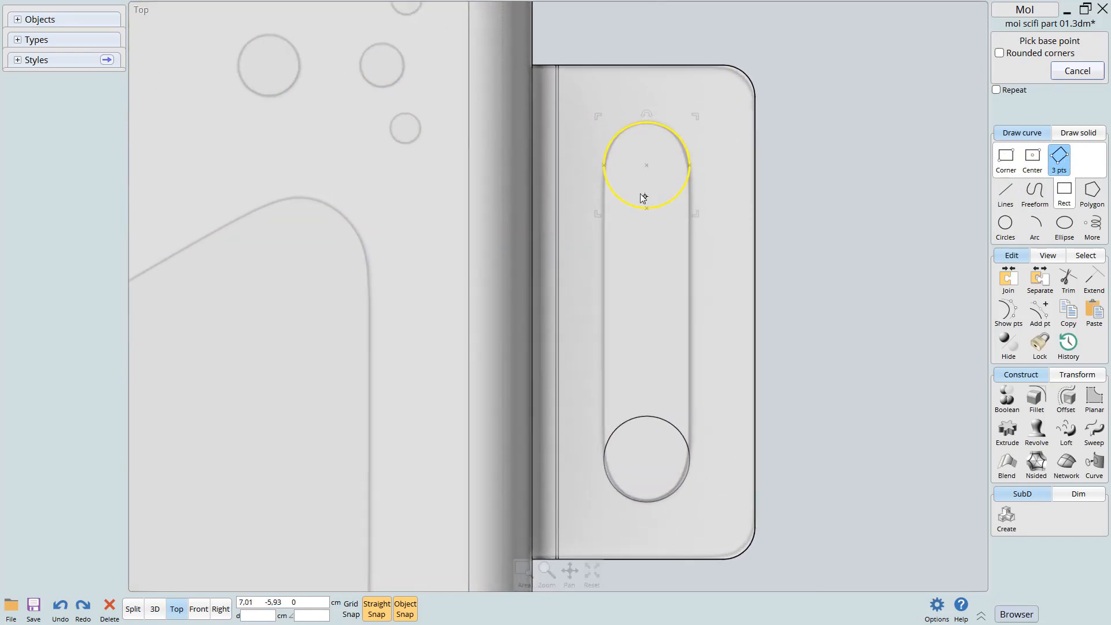
pyautogui.click(604, 165)
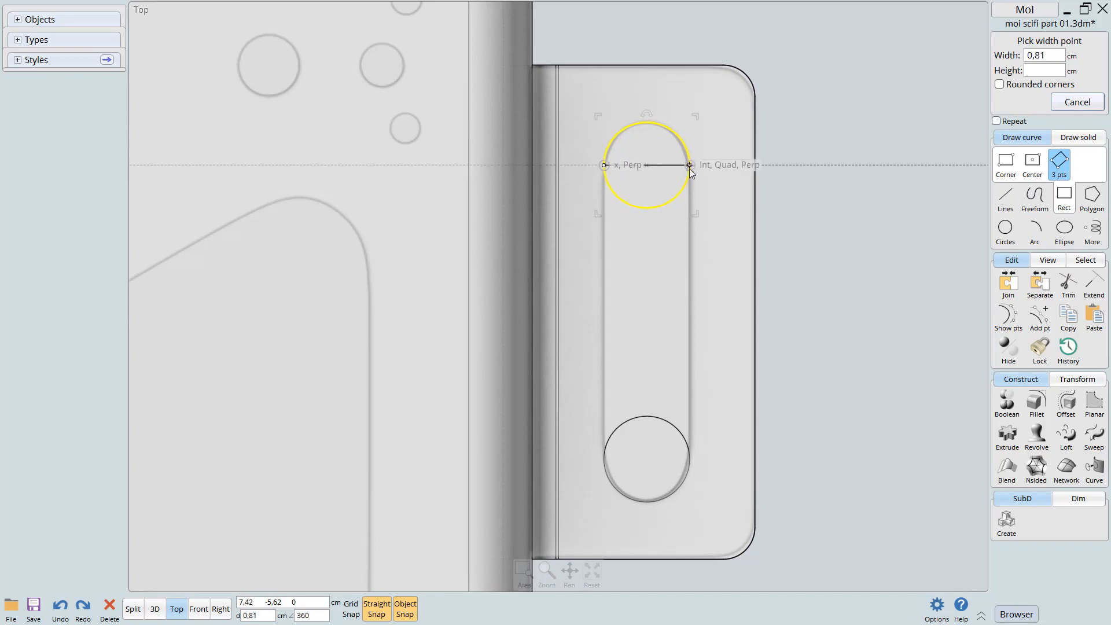
pyautogui.click(690, 166)
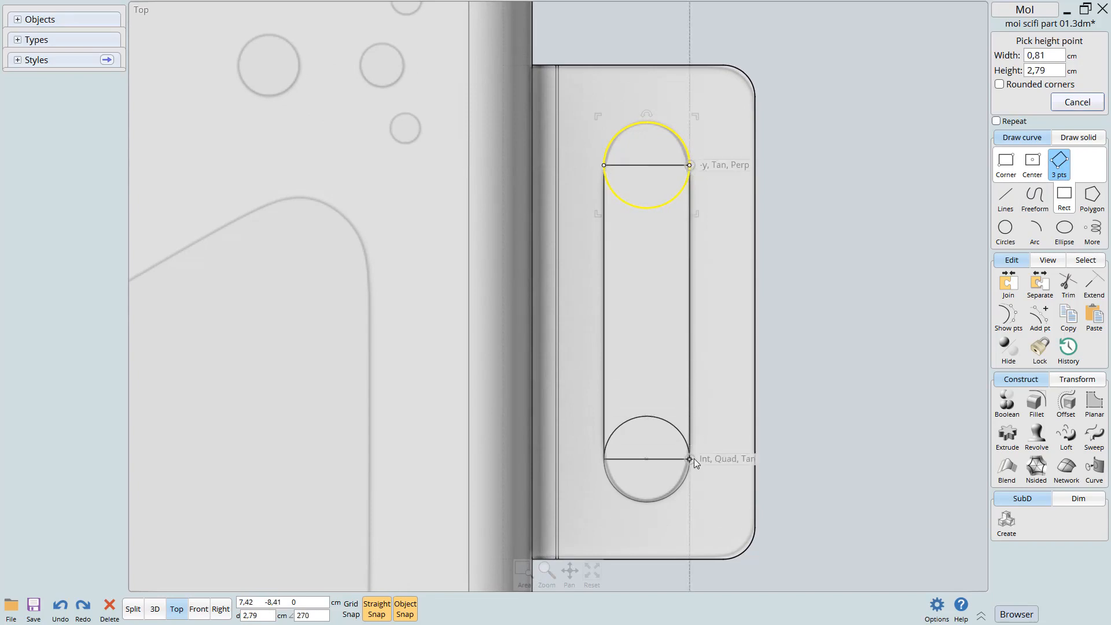
pyautogui.click(693, 458)
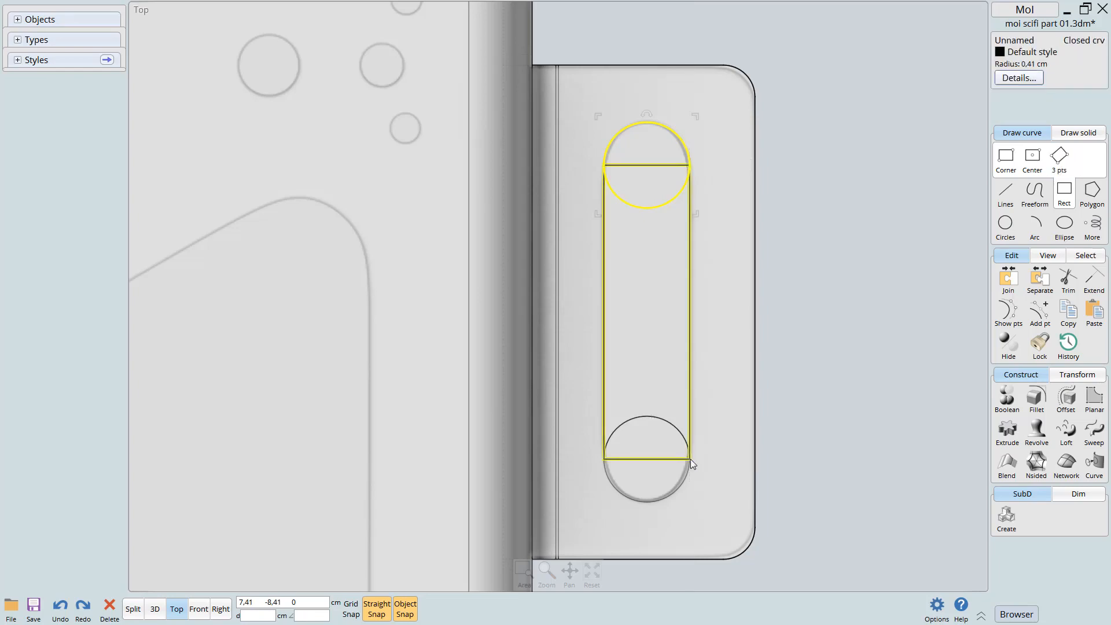
# Mutually trim the two slot-end circles and the rectangle at their intersections
pyautogui.click(671, 493)
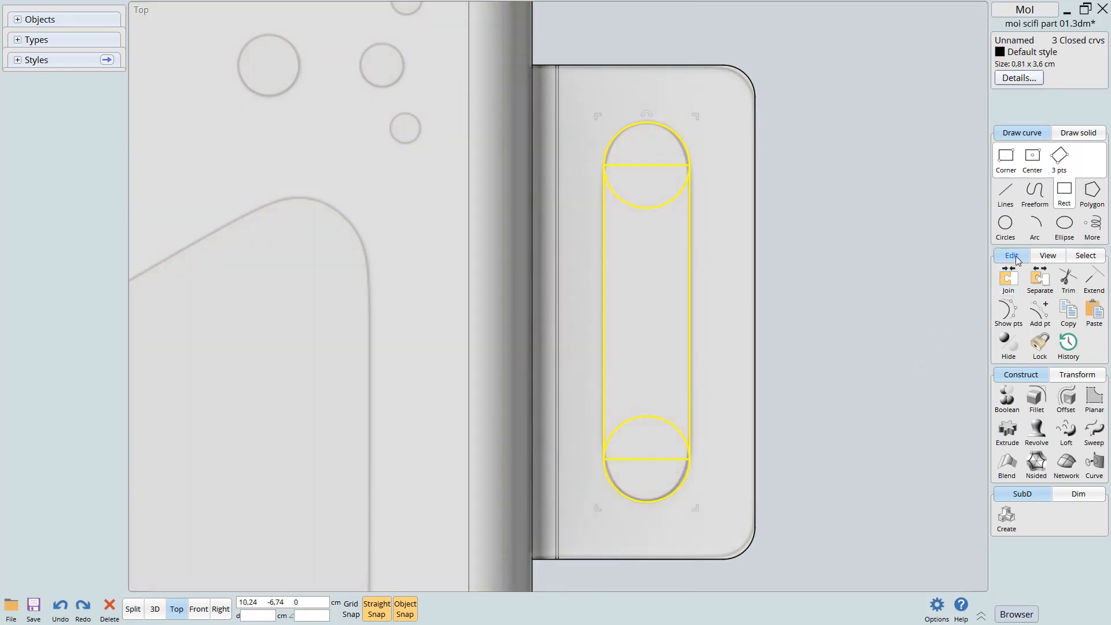
pyautogui.click(1067, 280)
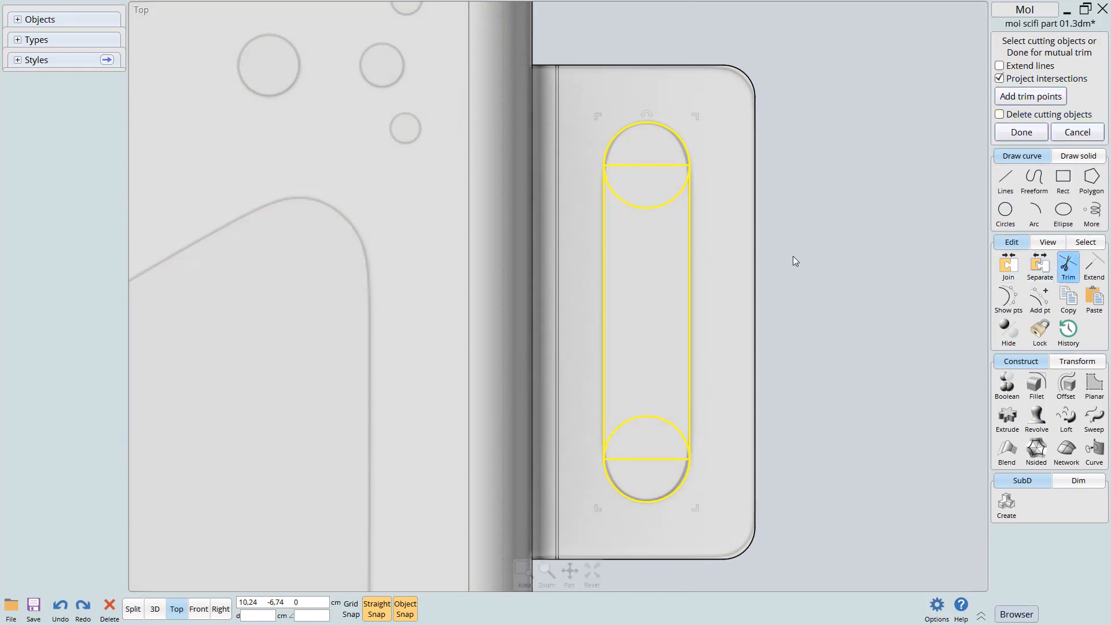
pyautogui.rightClick(814, 237)
pyautogui.rightClick(813, 237)
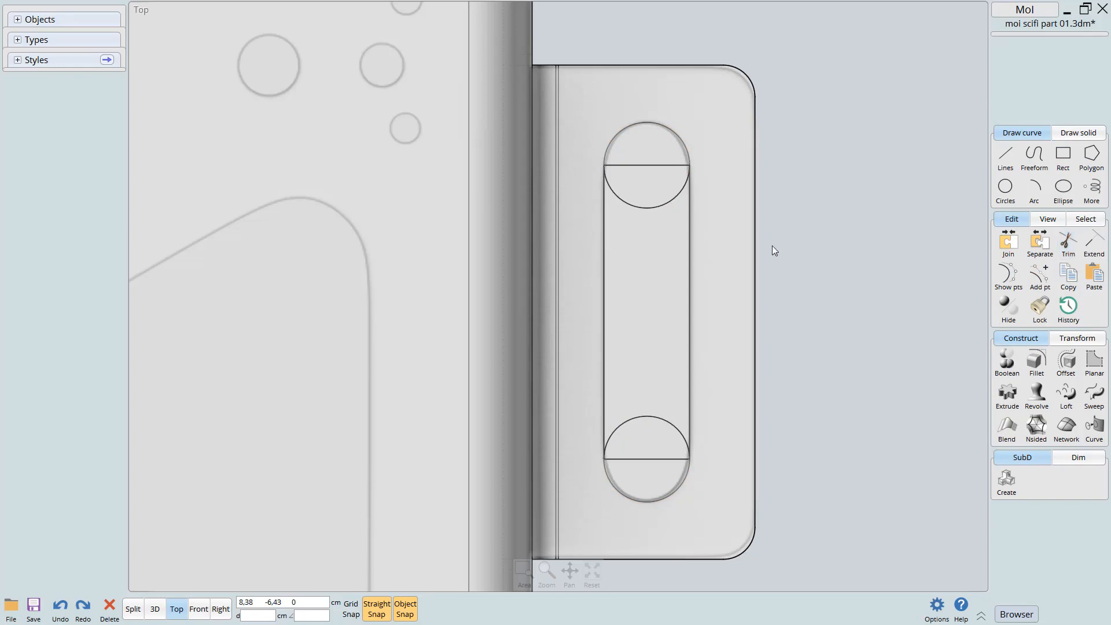
# Delete the two inner half circles and the rectangle's two short edges, leaving only the outer slot outline
pyautogui.click(654, 166)
pyautogui.click(658, 206)
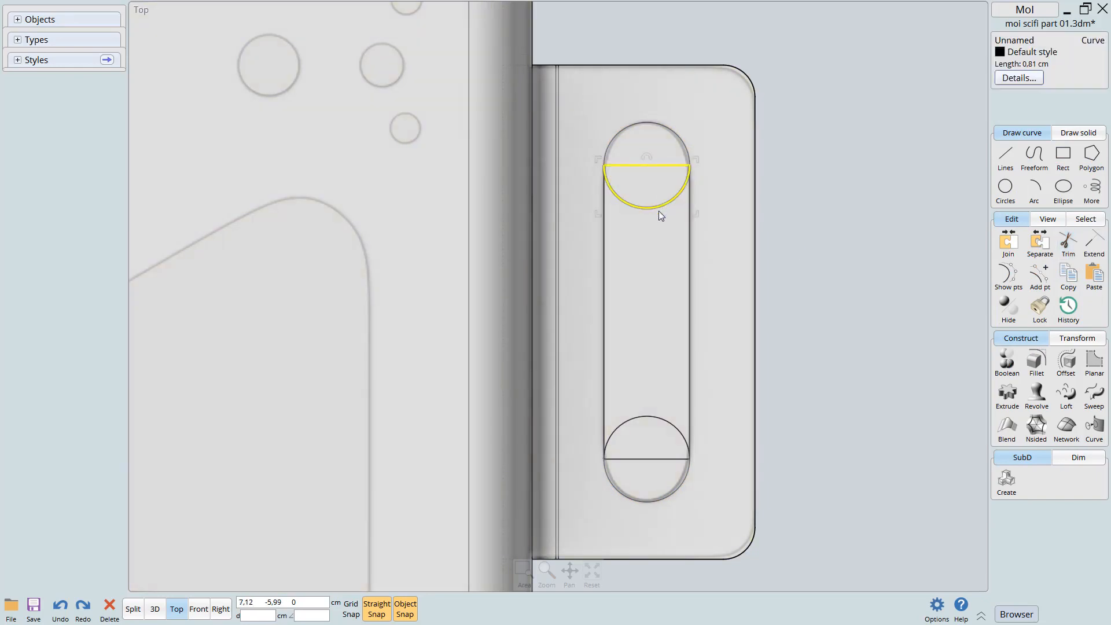
pyautogui.click(646, 416)
pyautogui.click(651, 461)
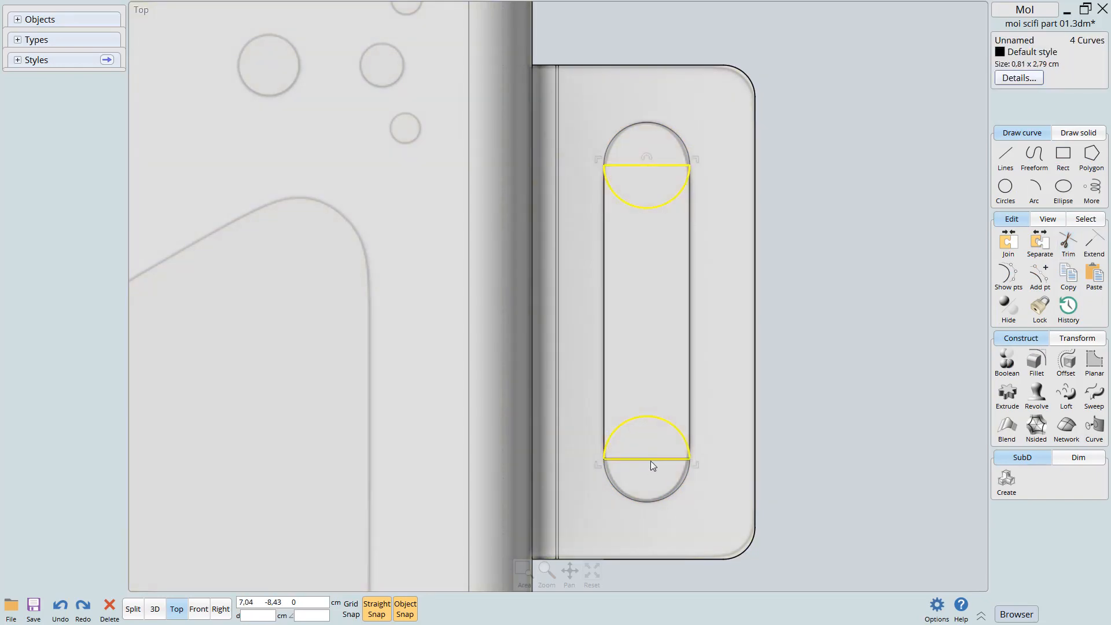
pyautogui.press('Delete')
pyautogui.click(682, 145)
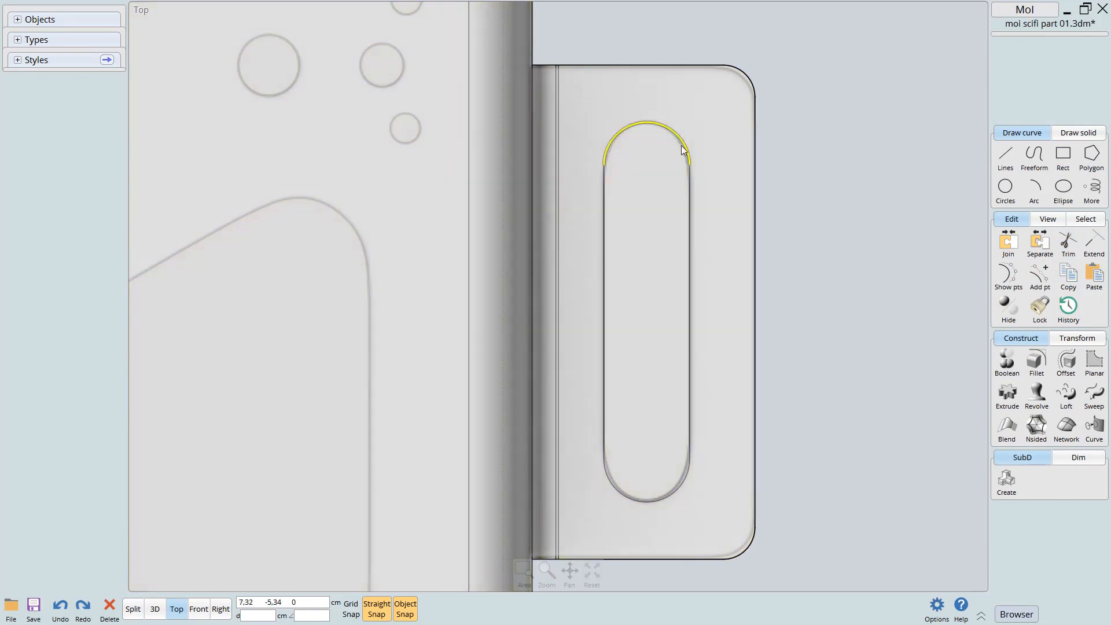
pyautogui.click(685, 225)
pyautogui.click(604, 254)
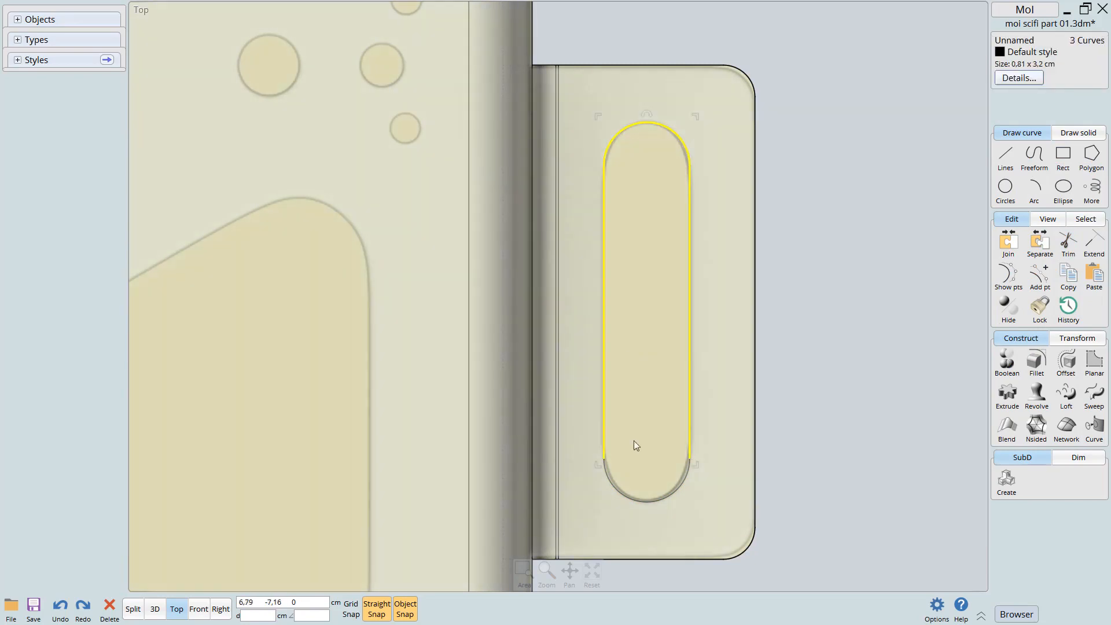
pyautogui.click(648, 494)
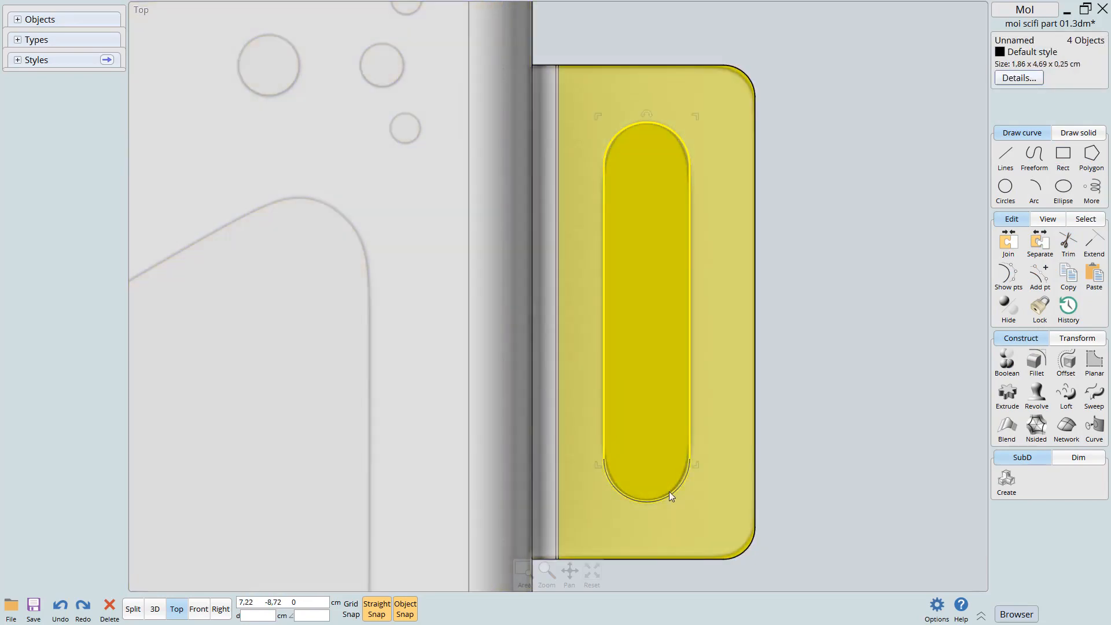
pyautogui.click(671, 491)
pyautogui.click(813, 263)
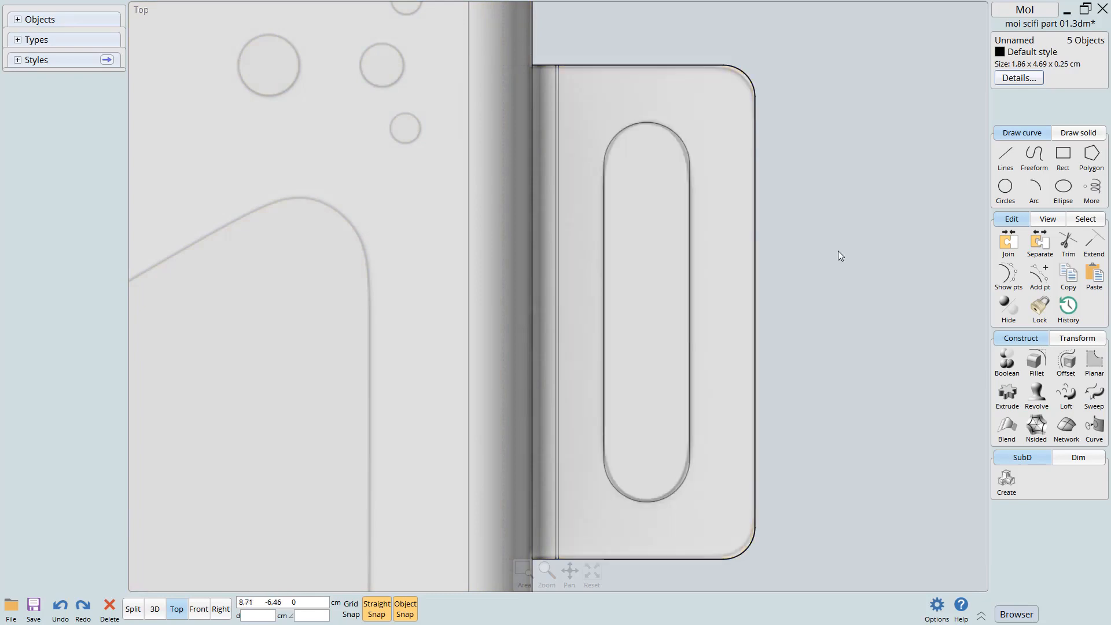
# Join the slot outline's two end arcs and two straight sides into one closed curve
pyautogui.click(686, 142)
pyautogui.click(689, 203)
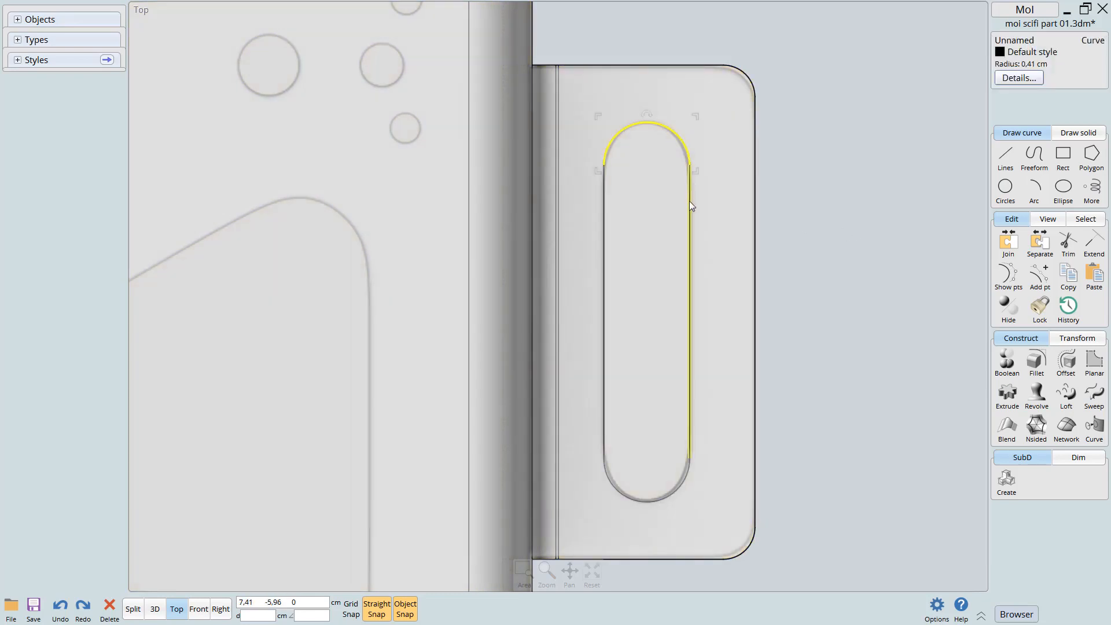
pyautogui.click(605, 237)
pyautogui.click(658, 498)
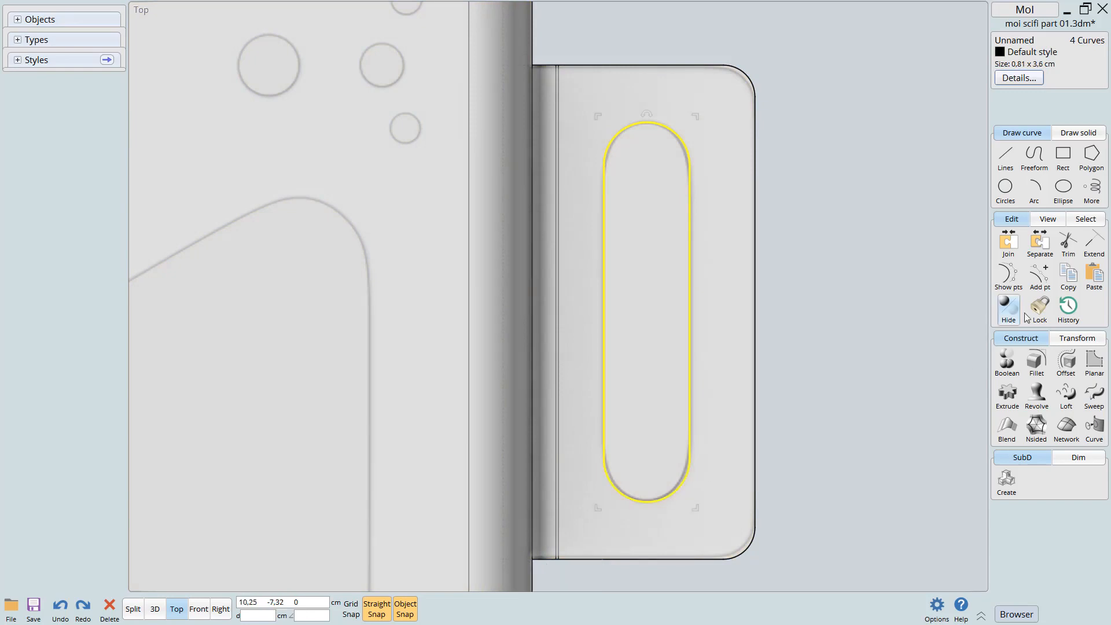
pyautogui.click(1010, 243)
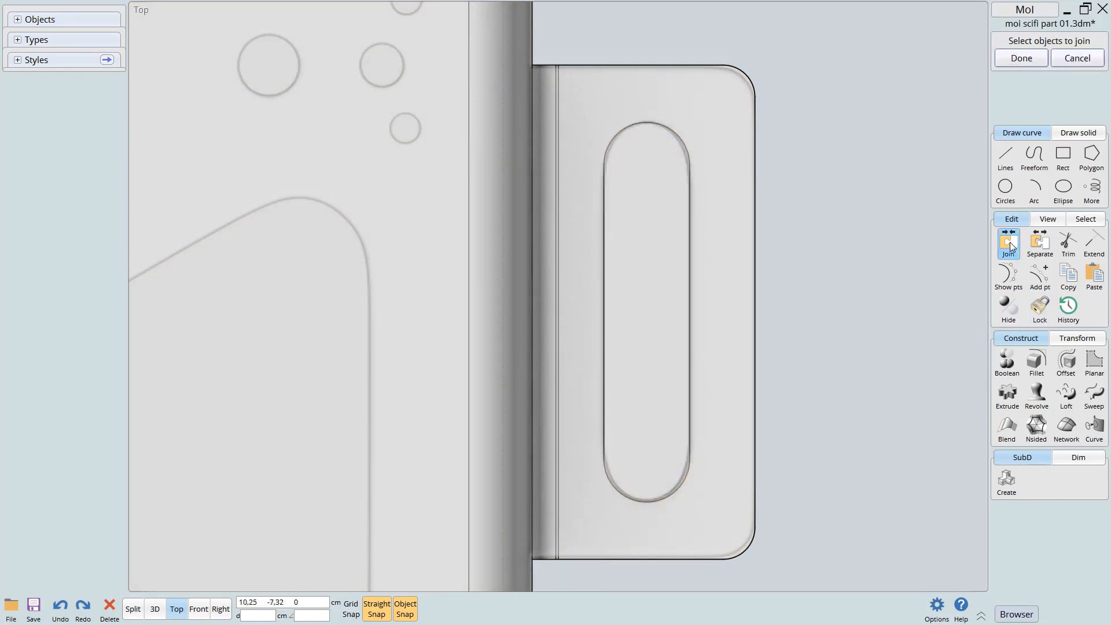
pyautogui.scroll(-4, 696, 330)
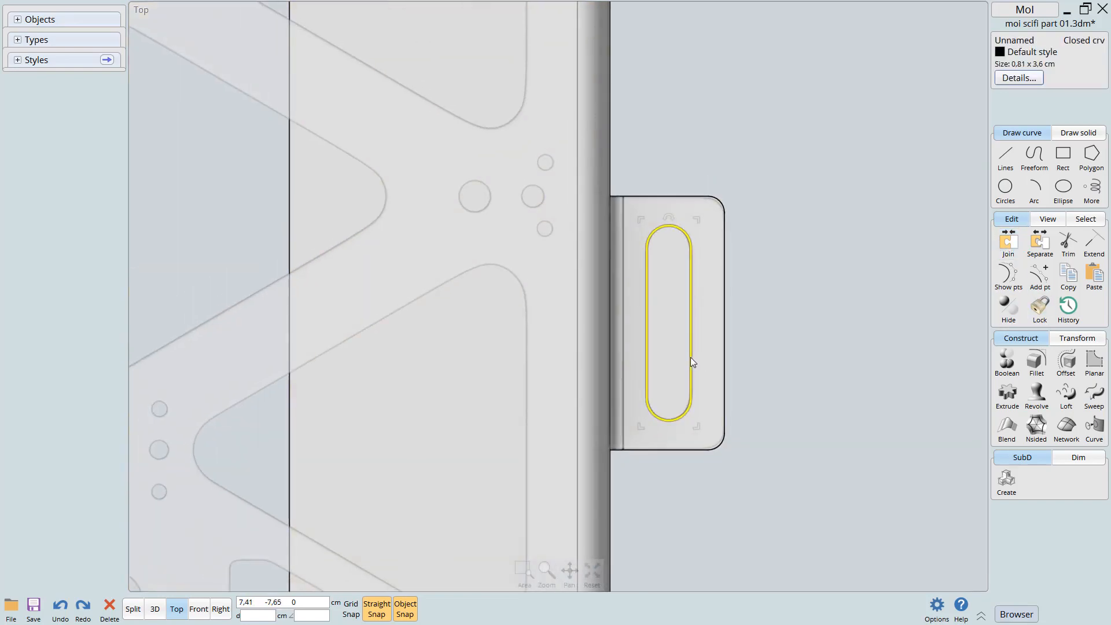
# Show the control points of the joined slot curve in the 3D view
pyautogui.press('F5')
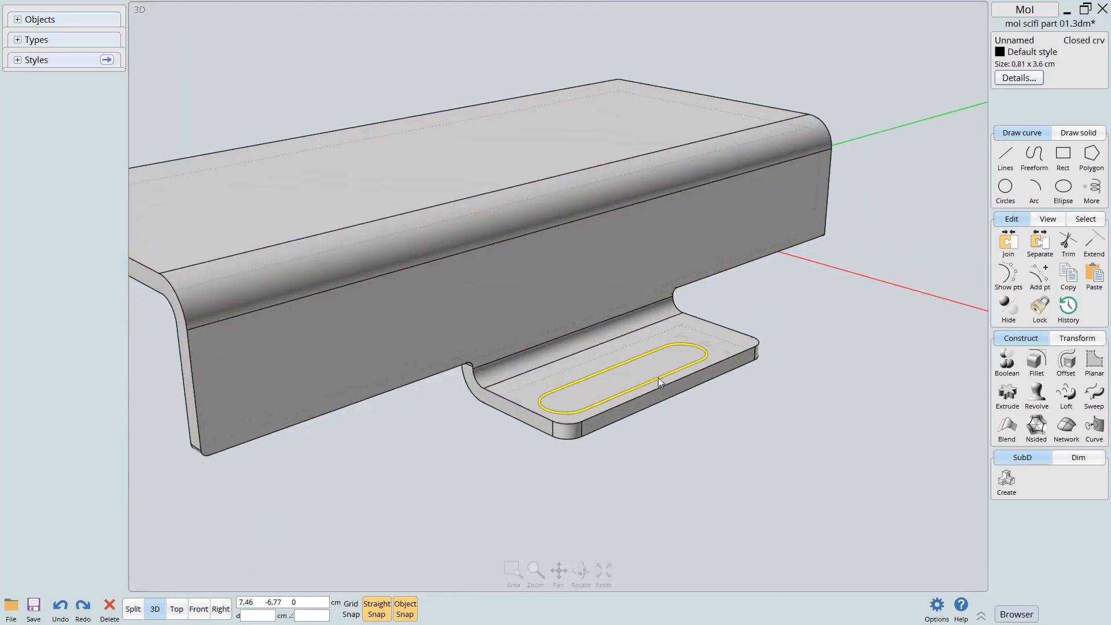
pyautogui.scroll(5, 684, 347)
pyautogui.click(1008, 274)
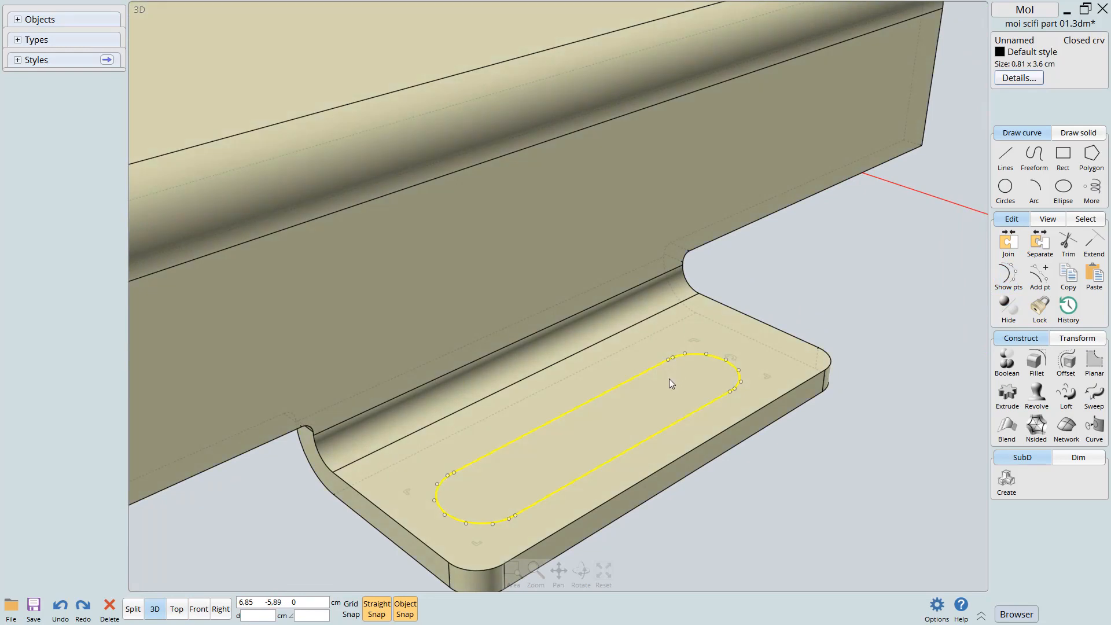
pyautogui.moveTo(690, 415); pyautogui.dragTo(707, 383, button='middle')
pyautogui.scroll(2, 679, 421)
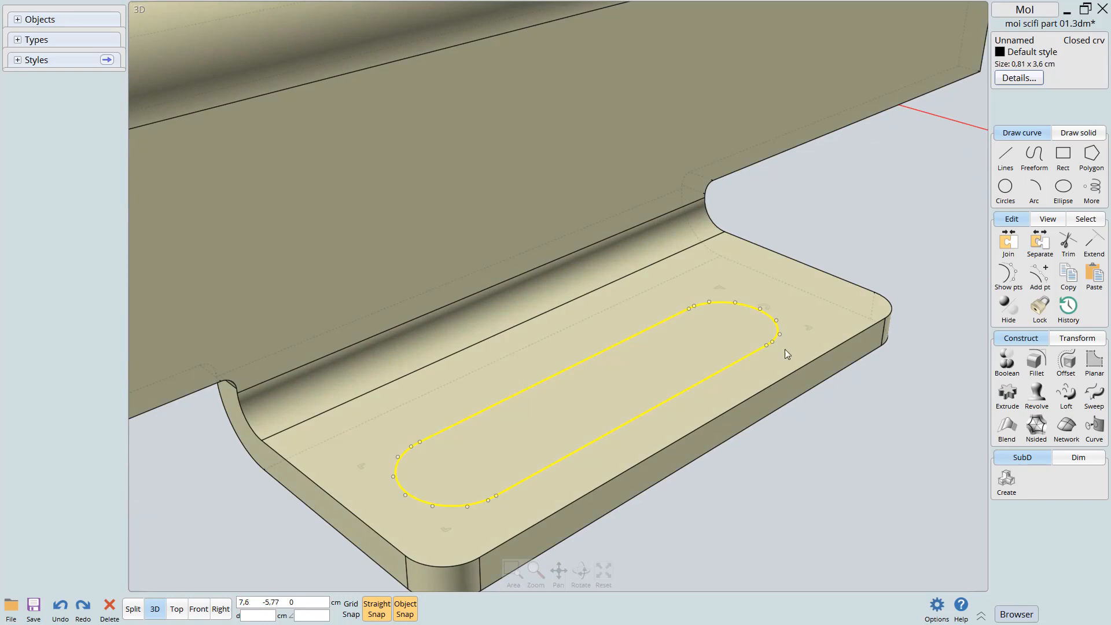
# Try moving a control point where the slot's rounded end meets its straight side, and inspect the isolated curve's shape
pyautogui.scroll(3, 743, 365)
pyautogui.moveTo(737, 342); pyautogui.dragTo(751, 349)
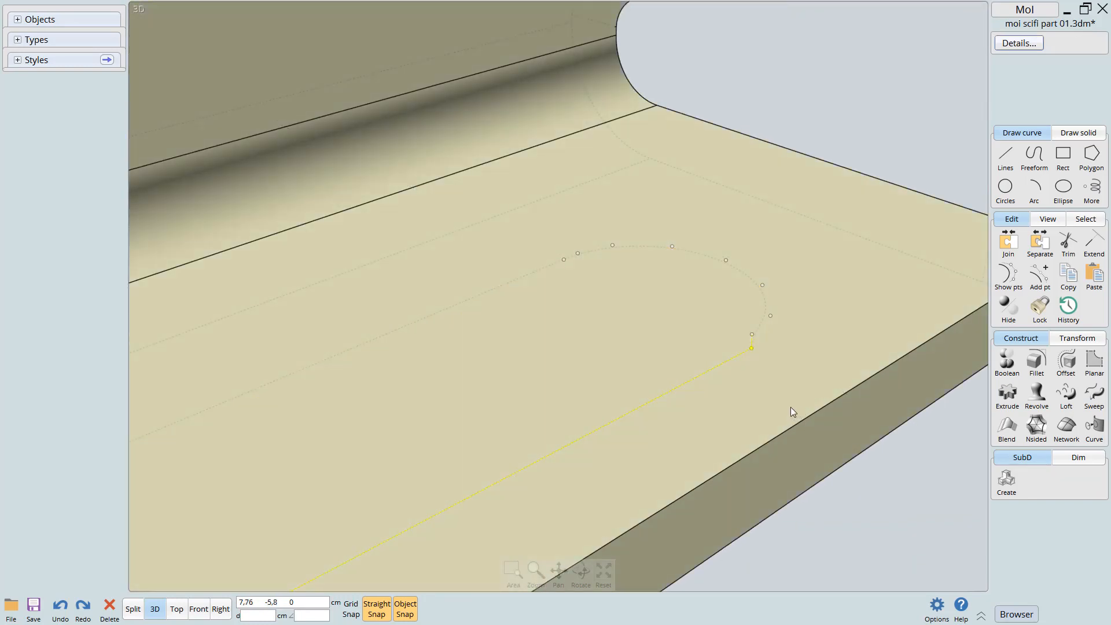
pyautogui.press('i')
pyautogui.moveTo(756, 369)
pyautogui.mouseDown(button='right')
pyautogui.moveTo(723, 380)
pyautogui.moveTo(744, 354)
pyautogui.mouseUp(button='right')
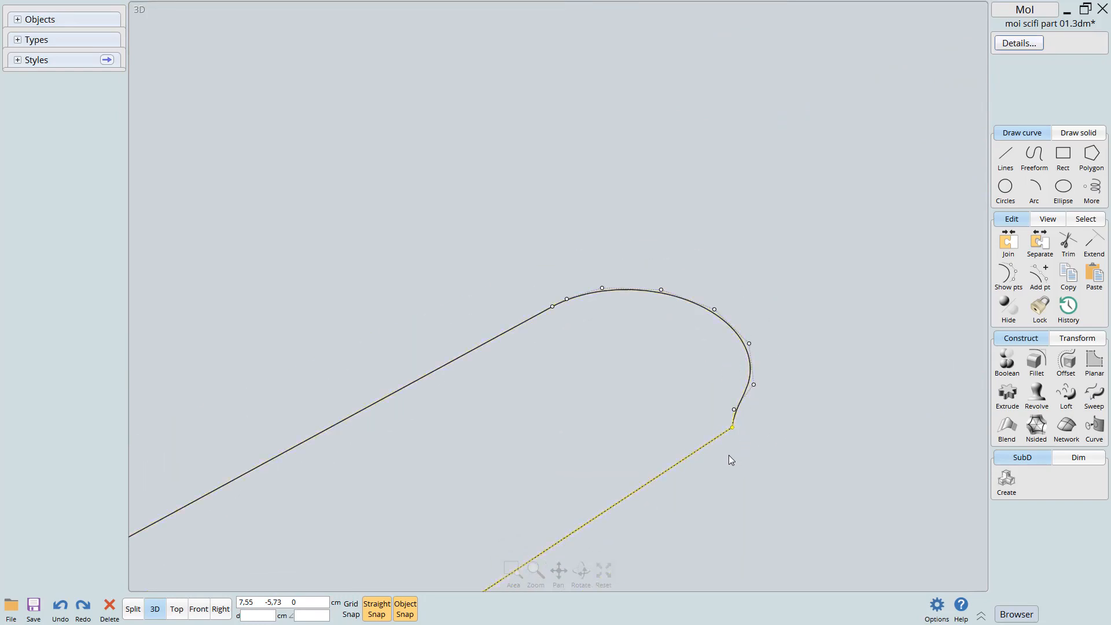
pyautogui.press('i')
pyautogui.scroll(-2, 724, 440)
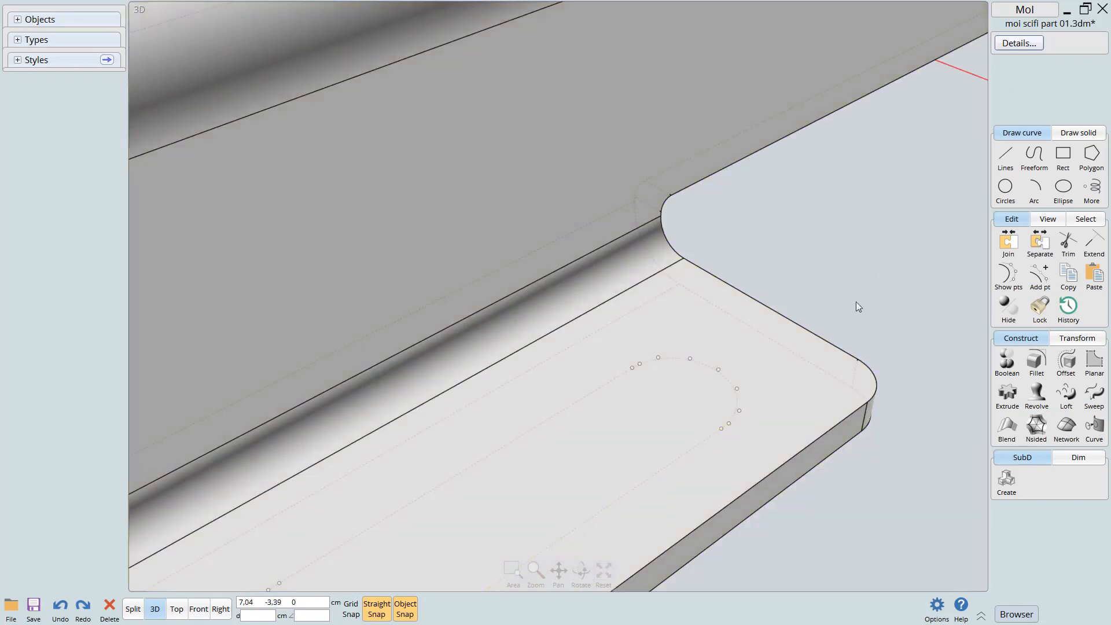
# Isolate the closed slot curve so only it is displayed in the 3D view
pyautogui.click(679, 458)
pyautogui.press('i')
pyautogui.moveTo(723, 453); pyautogui.dragTo(761, 331, button='middle')
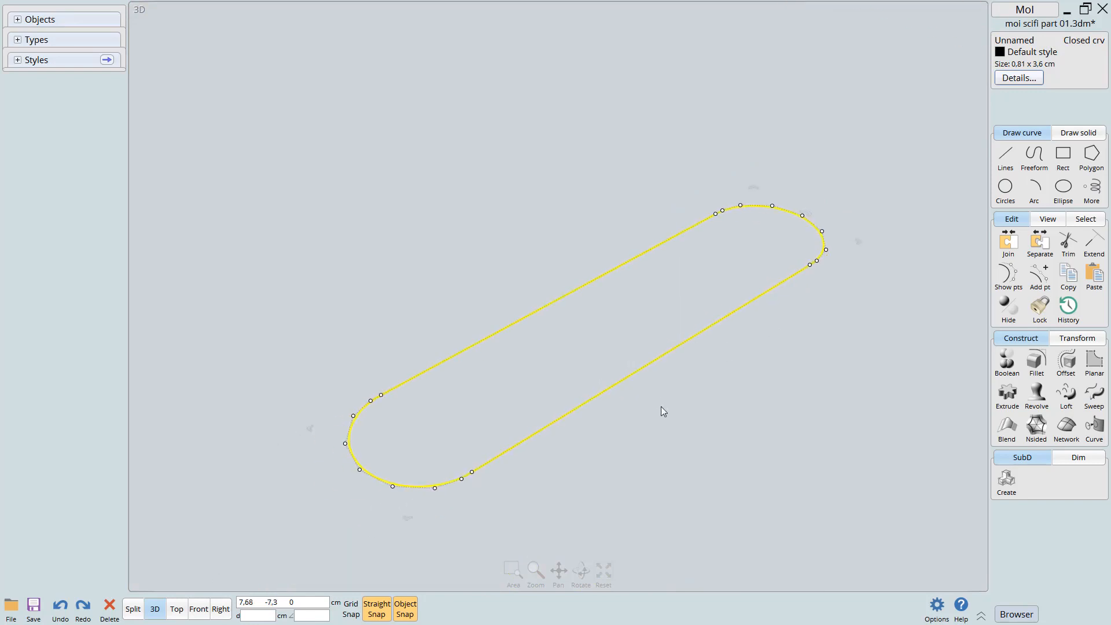
# Look up the Rebuild command's entry among the shortcut keys in the options
pyautogui.click(937, 607)
pyautogui.click(348, 151)
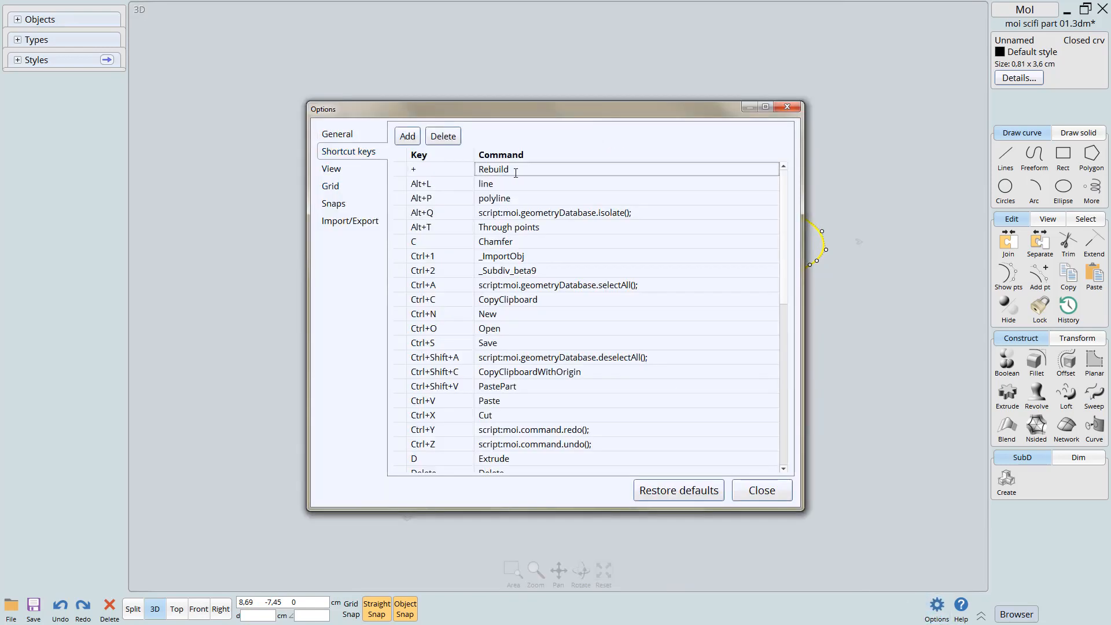
pyautogui.moveTo(512, 170); pyautogui.dragTo(471, 169)
pyautogui.click(762, 490)
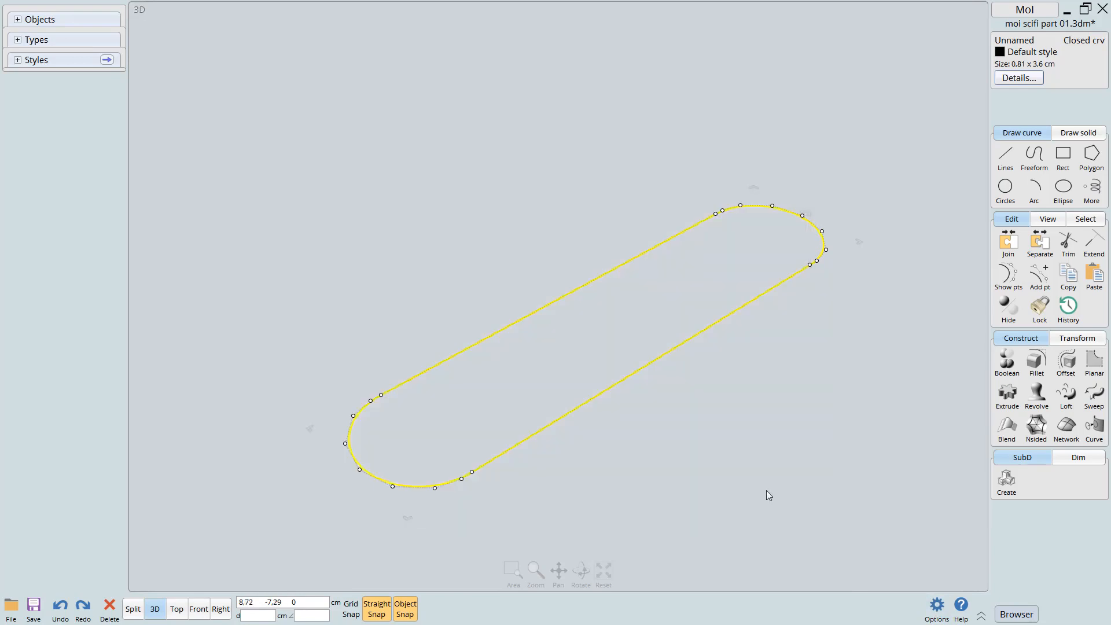
# Rebuild the slot curve in Refit mode with a tolerance of 0,01 cm, deleting the input curve
pyautogui.press('Tab')
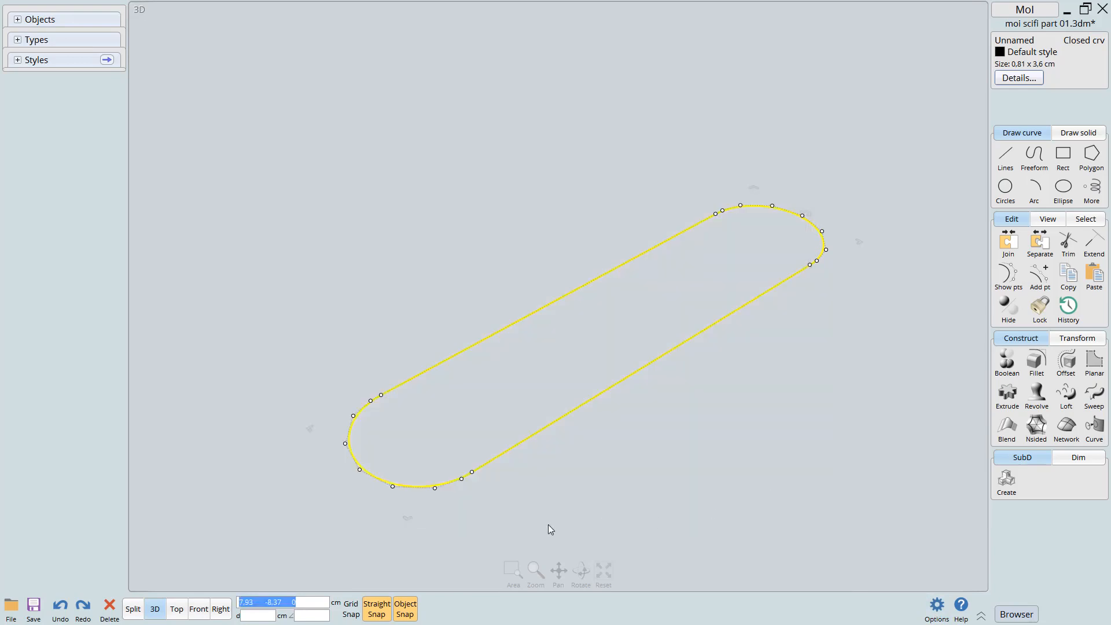
pyautogui.write('rebuild')
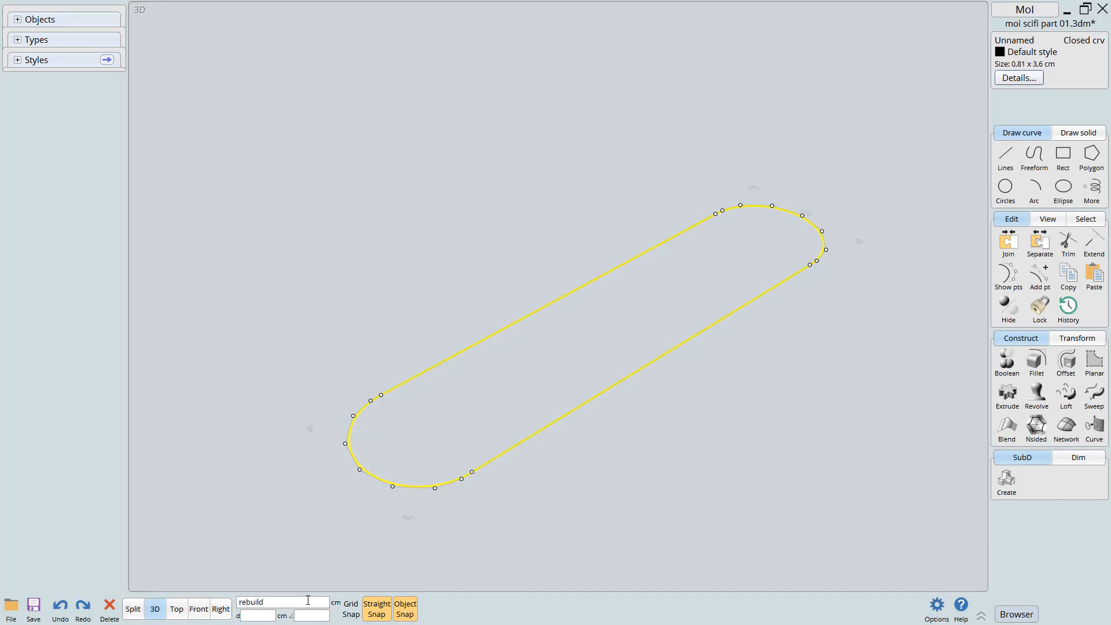
pyautogui.press('Return')
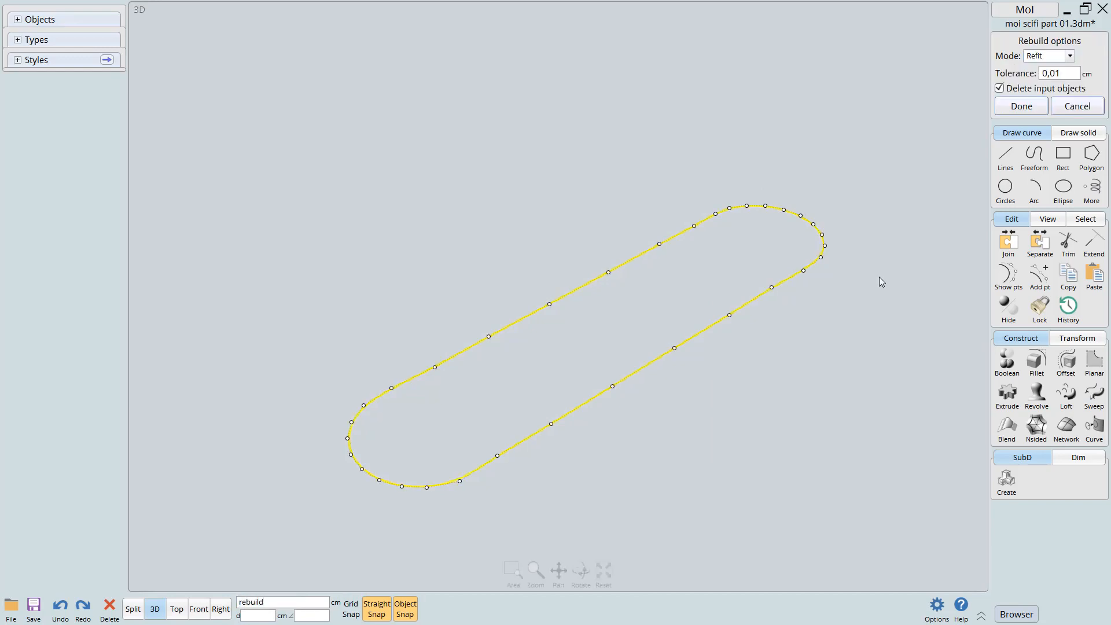
pyautogui.rightClick(864, 294)
# Try moving a control point near the rebuilt slot curve's rounded end, and undo the move
pyautogui.scroll(3, 832, 287)
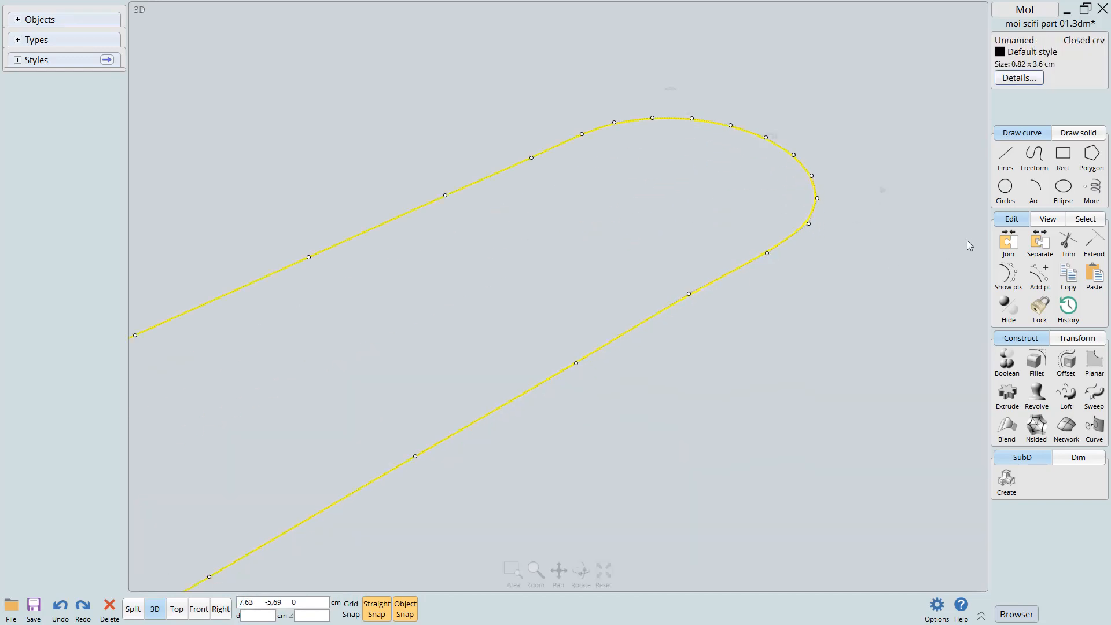
pyautogui.moveTo(768, 253); pyautogui.dragTo(789, 265)
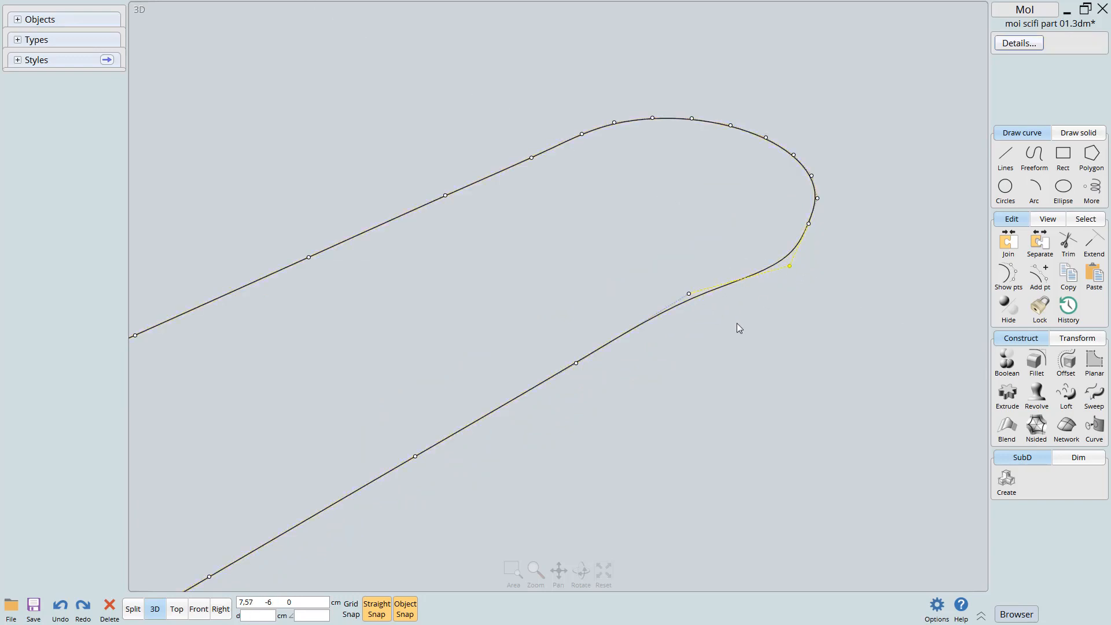
pyautogui.hotkey('ctrl', 'z')
# Bring the whole bracket back into display and turn off the slot curve's control points
pyautogui.scroll(-10, 731, 340)
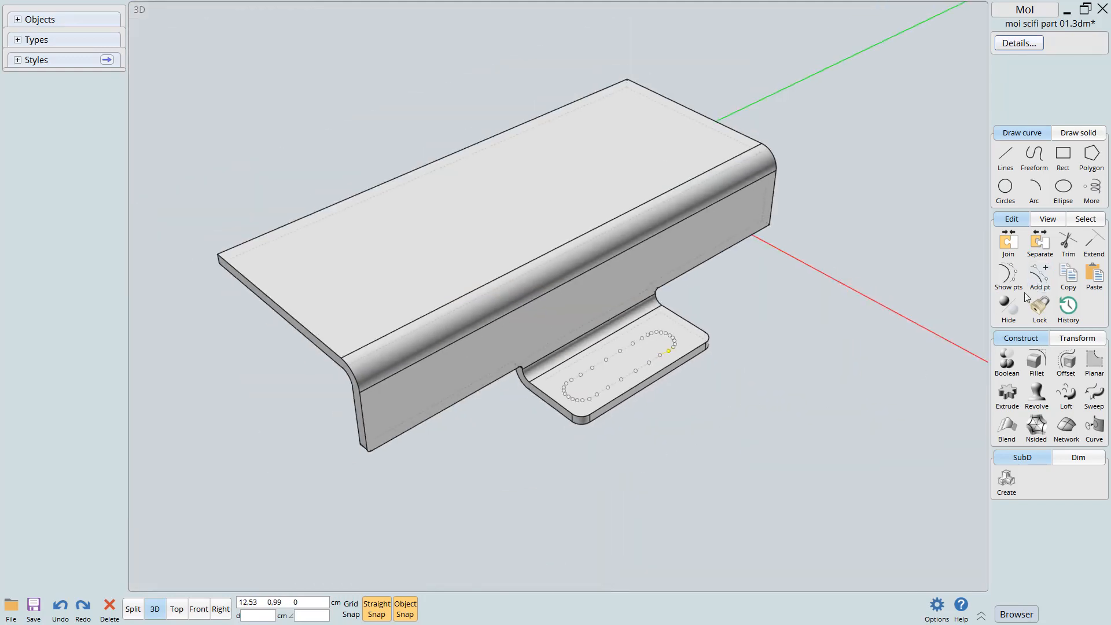
pyautogui.press('Escape')
pyautogui.scroll(5, 726, 373)
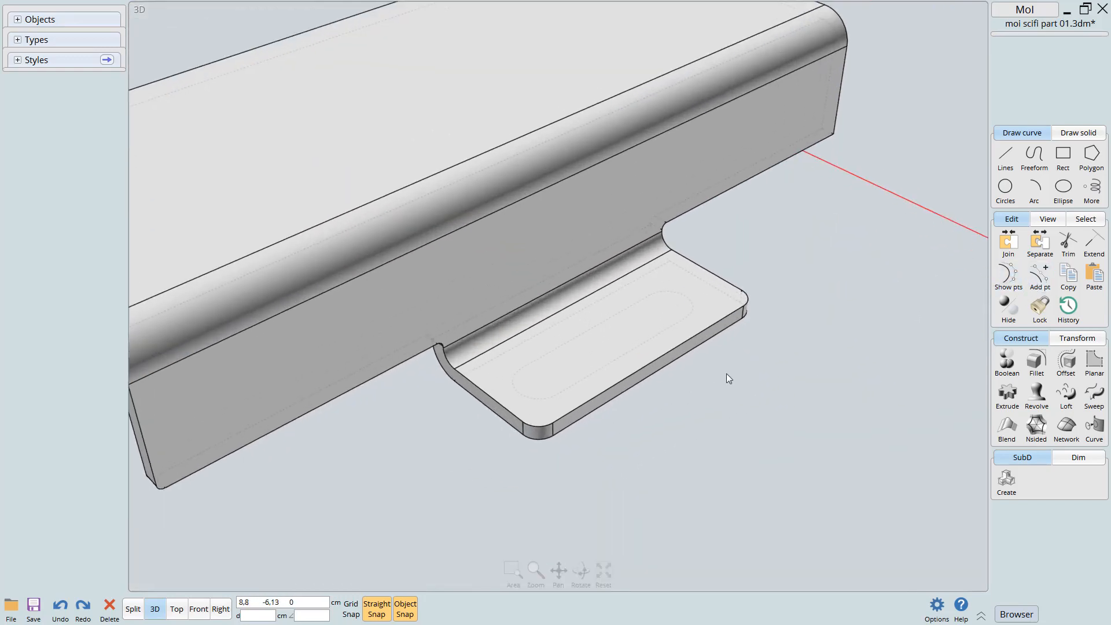
# Cut the slot through the foot tab with a Boolean difference using the slot curve, and delete the leftover slot piece and curve
pyautogui.click(717, 293)
pyautogui.click(687, 317)
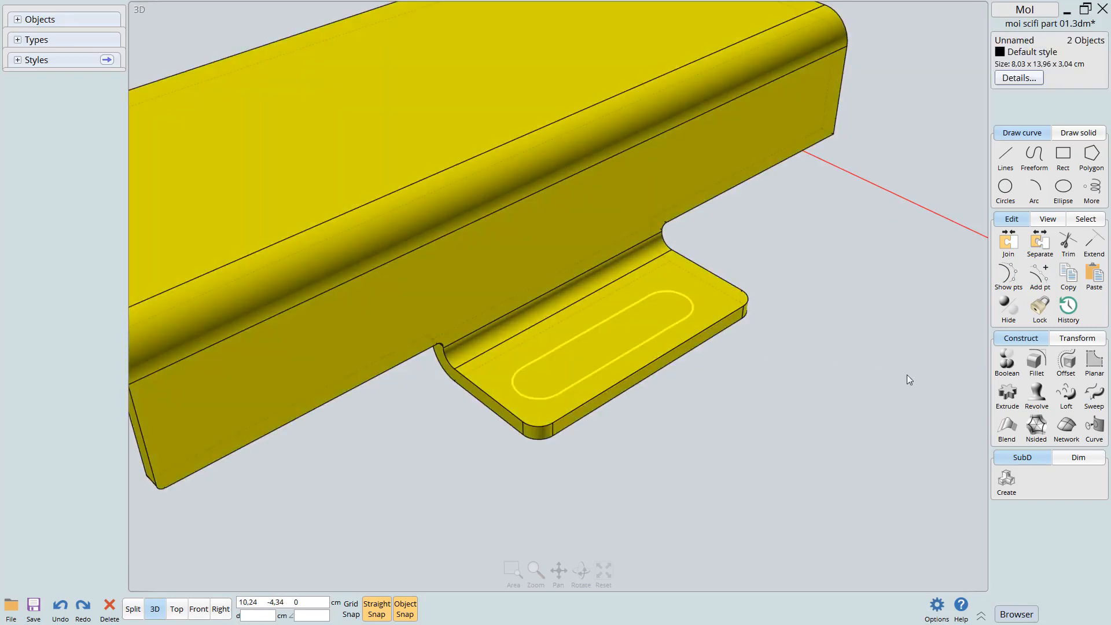
pyautogui.click(1013, 362)
pyautogui.click(1005, 361)
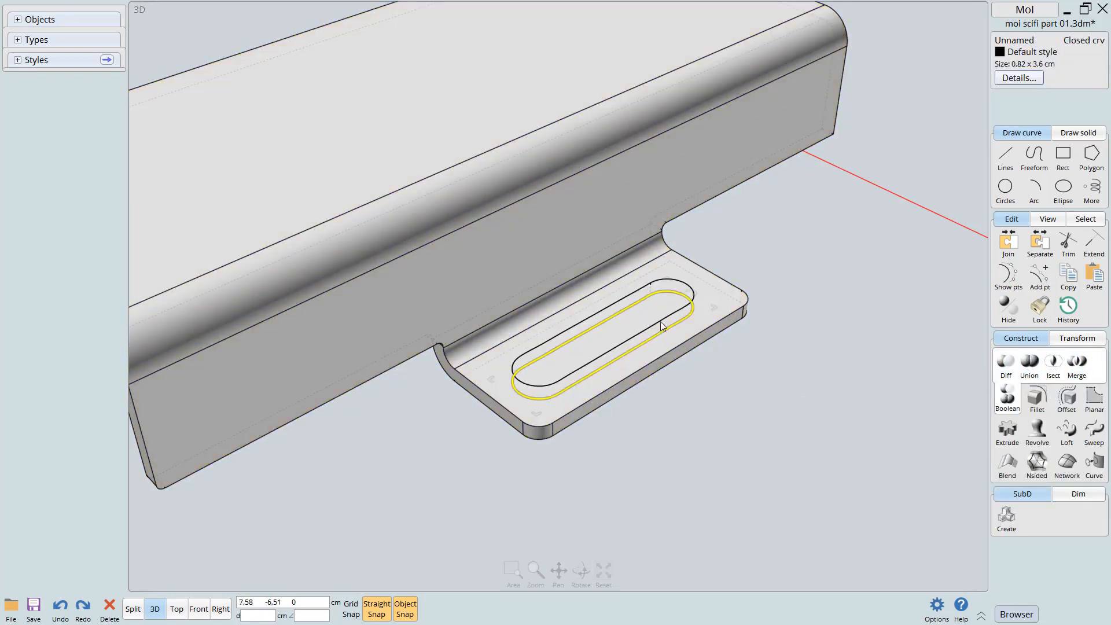
pyautogui.moveTo(688, 322)
pyautogui.mouseDown(button='right')
pyautogui.moveTo(716, 338)
pyautogui.moveTo(688, 300)
pyautogui.mouseUp(button='right')
pyautogui.click(687, 300)
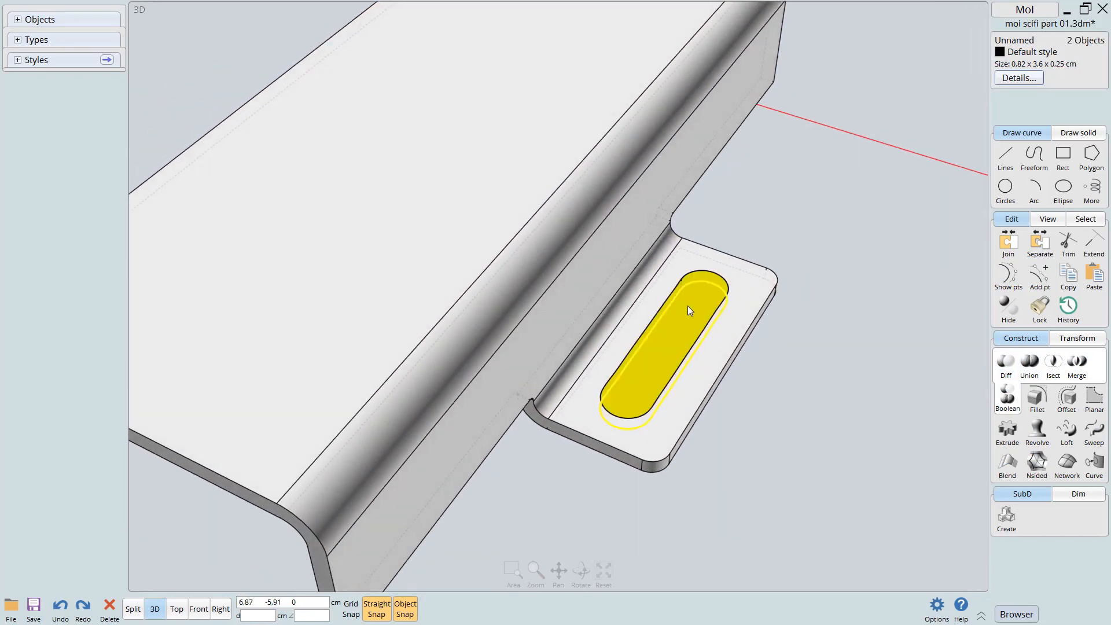
pyautogui.press('Delete')
# Mirror the slotted bracket quarter across the X axis through the origin in the top view, keeping the original
pyautogui.moveTo(671, 328); pyautogui.dragTo(672, 419, button='right')
pyautogui.scroll(-3, 679, 351)
pyautogui.press('t')
pyautogui.scroll(-4, 685, 383)
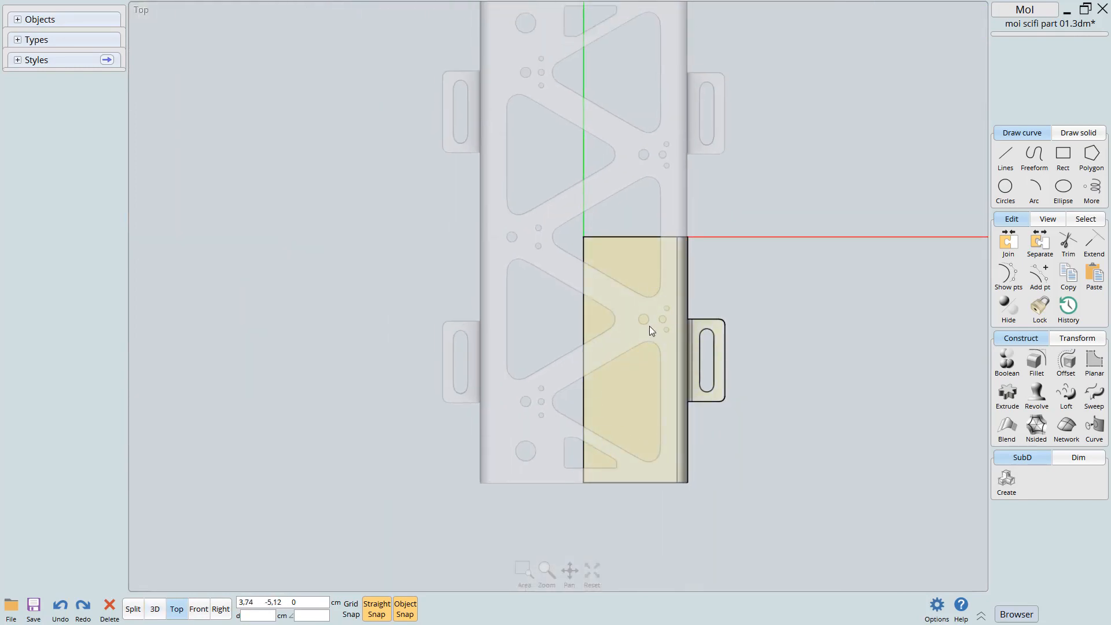
pyautogui.click(630, 265)
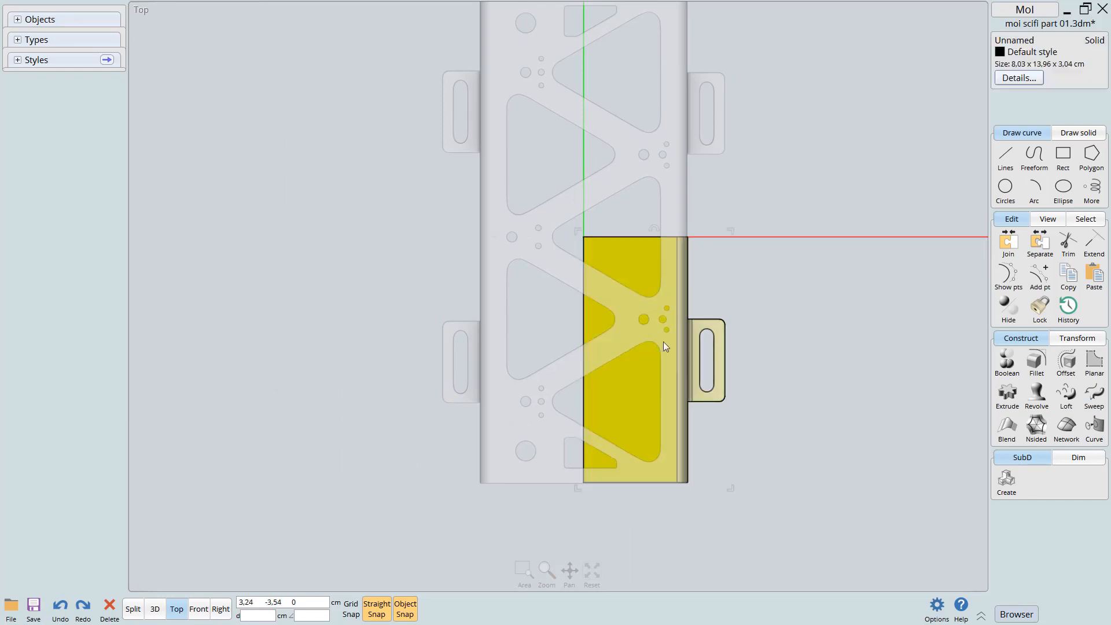
pyautogui.moveTo(648, 135); pyautogui.dragTo(669, 199, button='right')
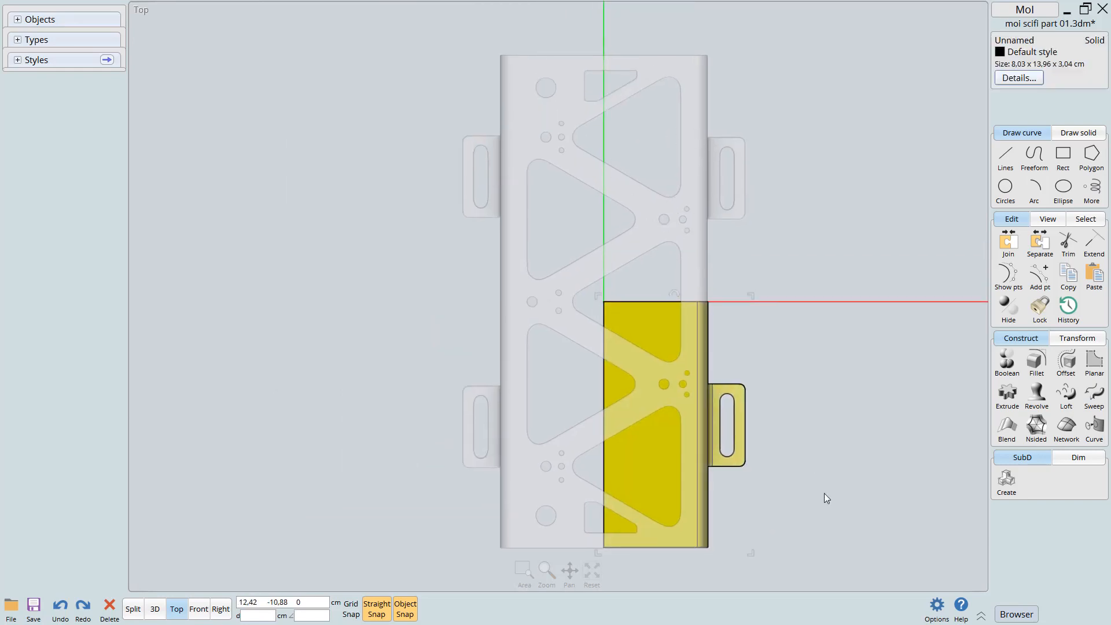
pyautogui.click(1091, 339)
pyautogui.click(1007, 394)
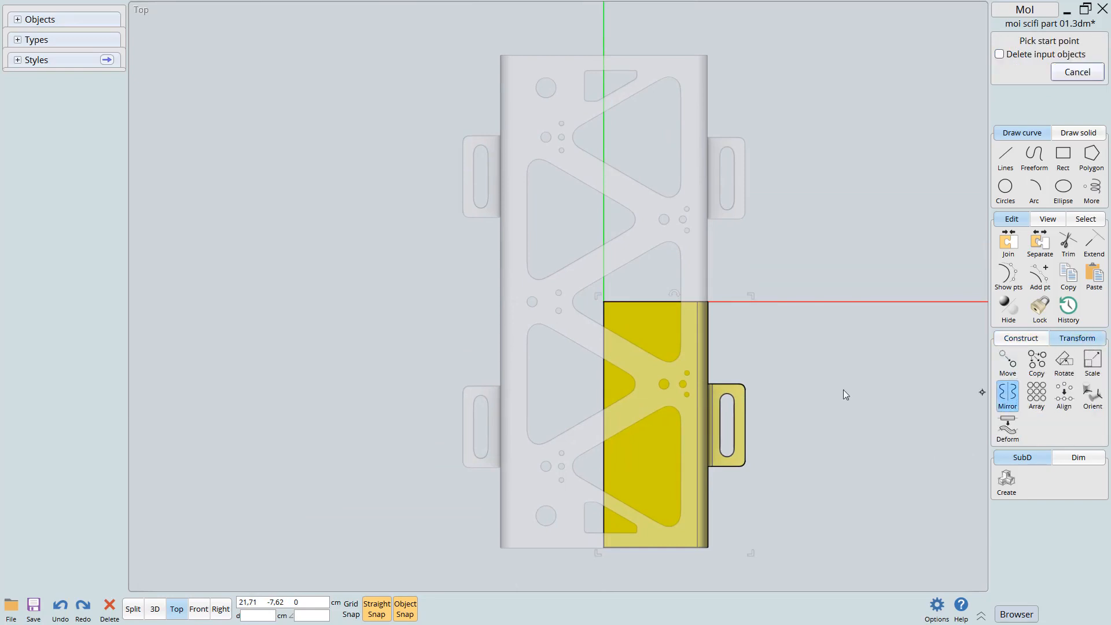
pyautogui.click(604, 302)
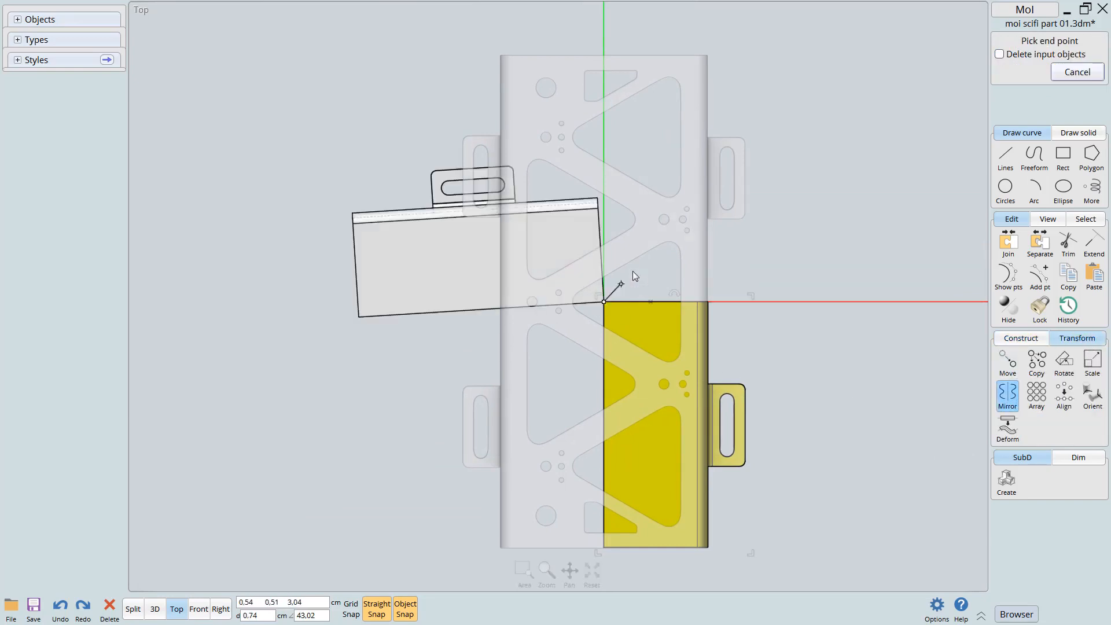
pyautogui.click(668, 299)
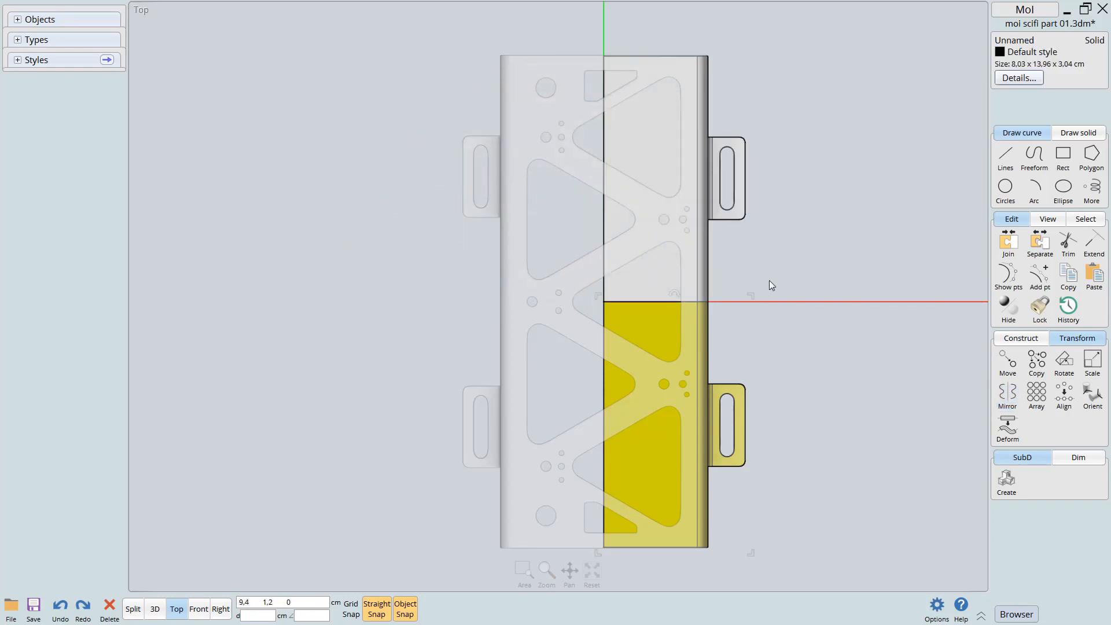
# Union the bracket quarter and its mirrored copy into one solid half
pyautogui.moveTo(764, 265); pyautogui.dragTo(683, 319)
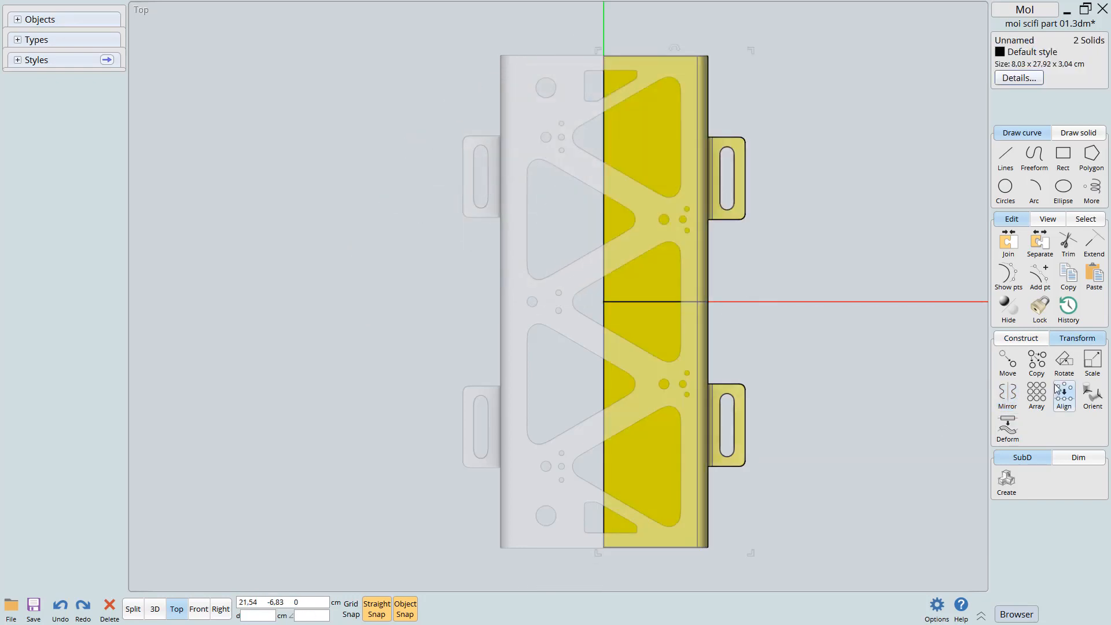
pyautogui.click(1028, 339)
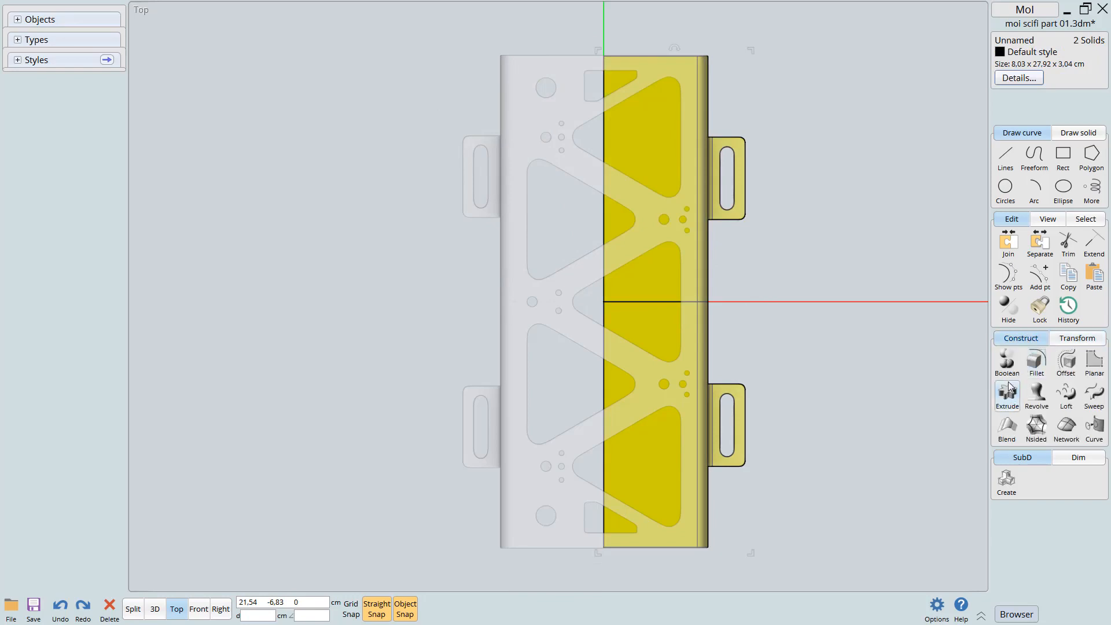
pyautogui.click(1007, 364)
pyautogui.click(1029, 363)
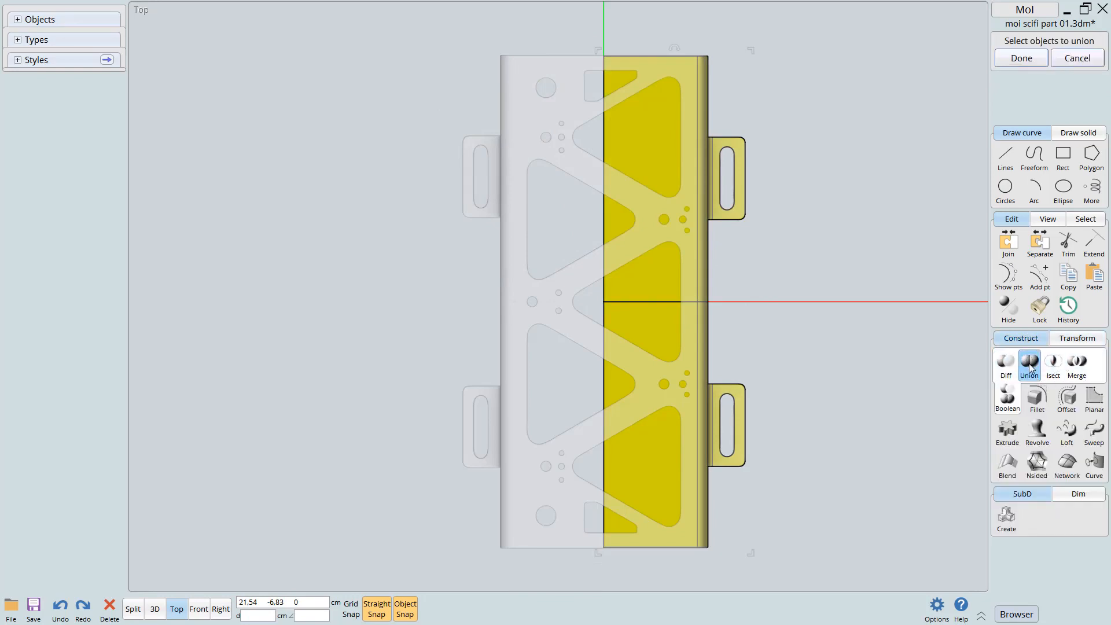
pyautogui.click(662, 301)
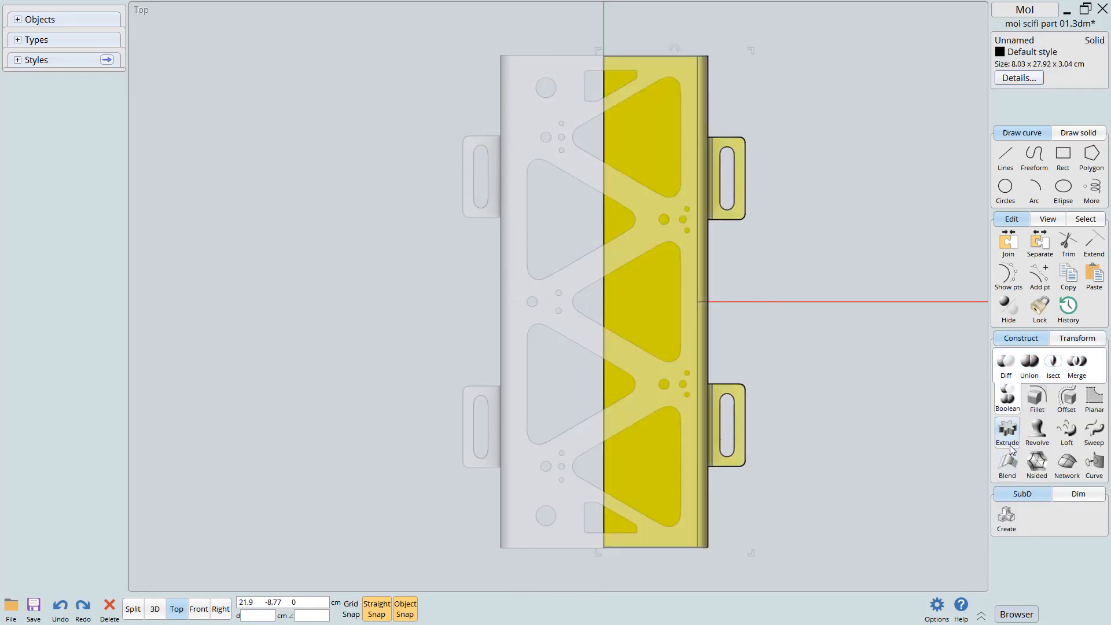
# Mirror the bracket half across the Y axis through the origin and union both halves into a single solid
pyautogui.click(1076, 338)
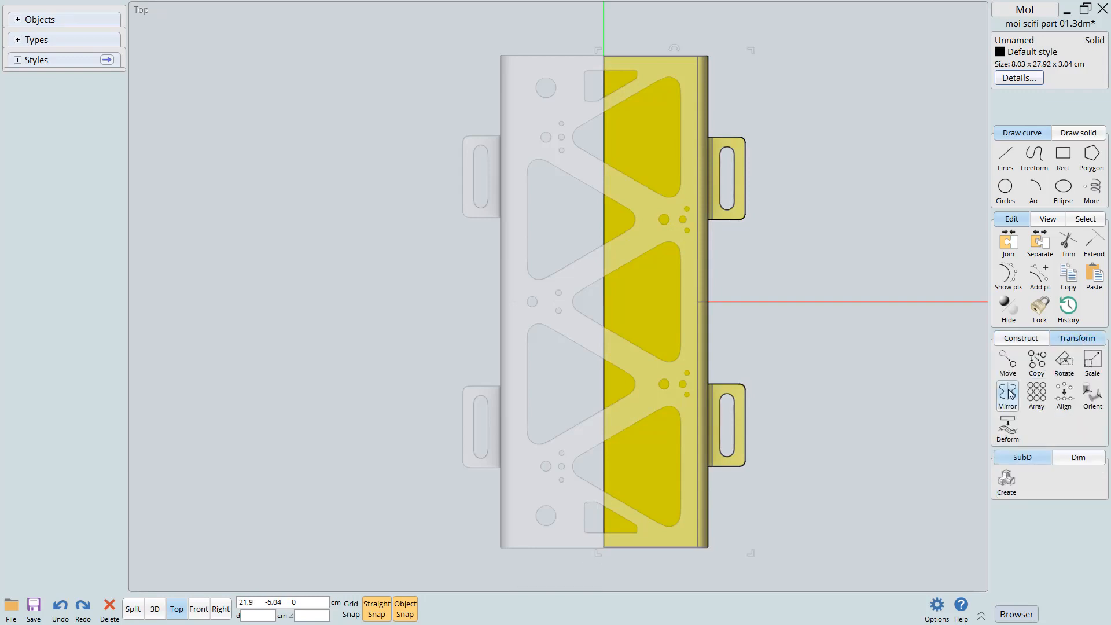
pyautogui.click(1007, 394)
pyautogui.click(605, 301)
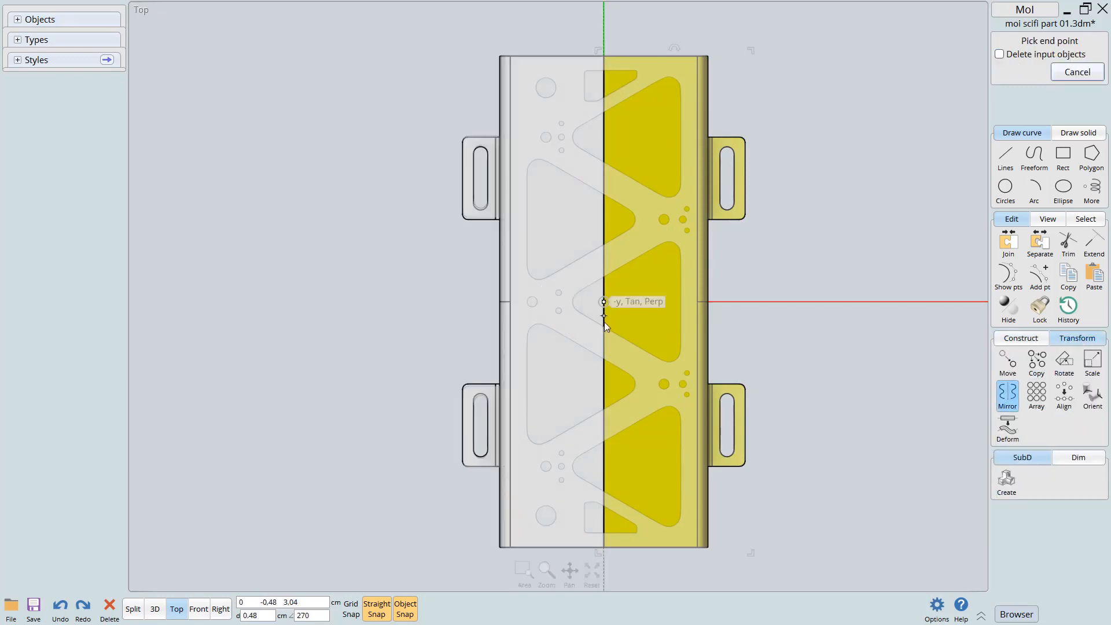
pyautogui.click(609, 325)
pyautogui.moveTo(774, 269); pyautogui.dragTo(567, 357)
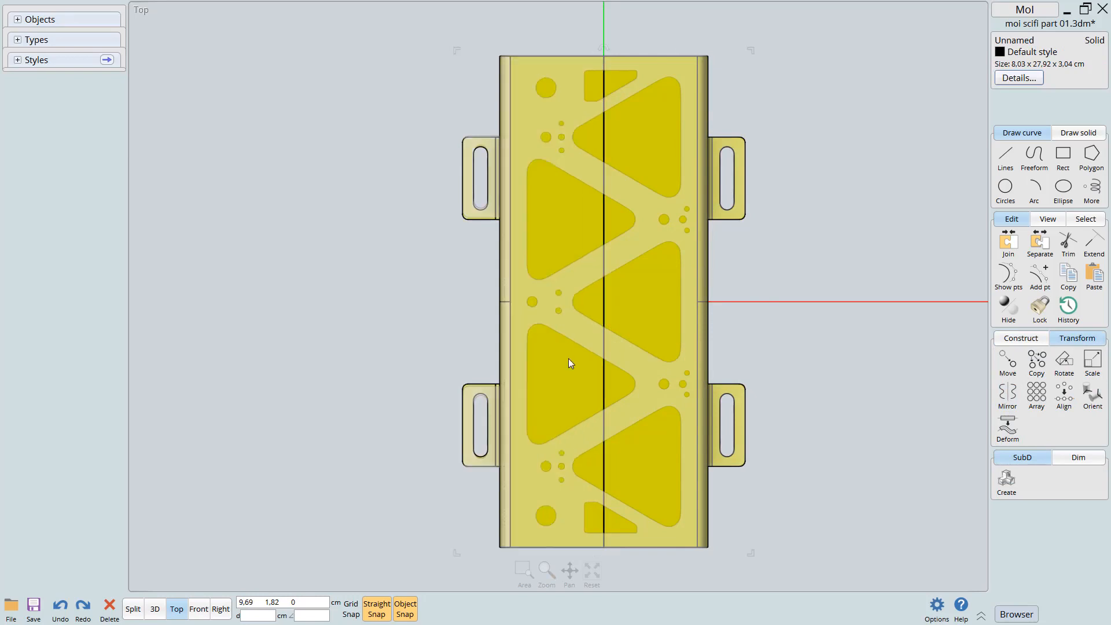
pyautogui.press('Escape')
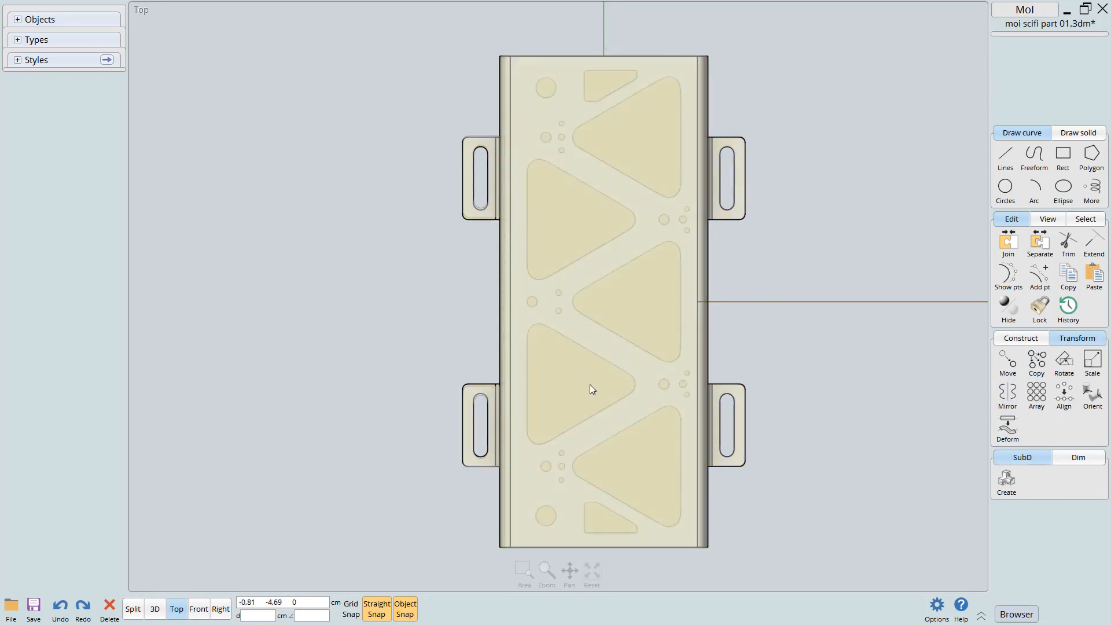
# Examine the split edges along the rounded bend of the full bracket in the 3D view
pyautogui.press('F5')
pyautogui.moveTo(660, 304); pyautogui.dragTo(641, 359, button='right')
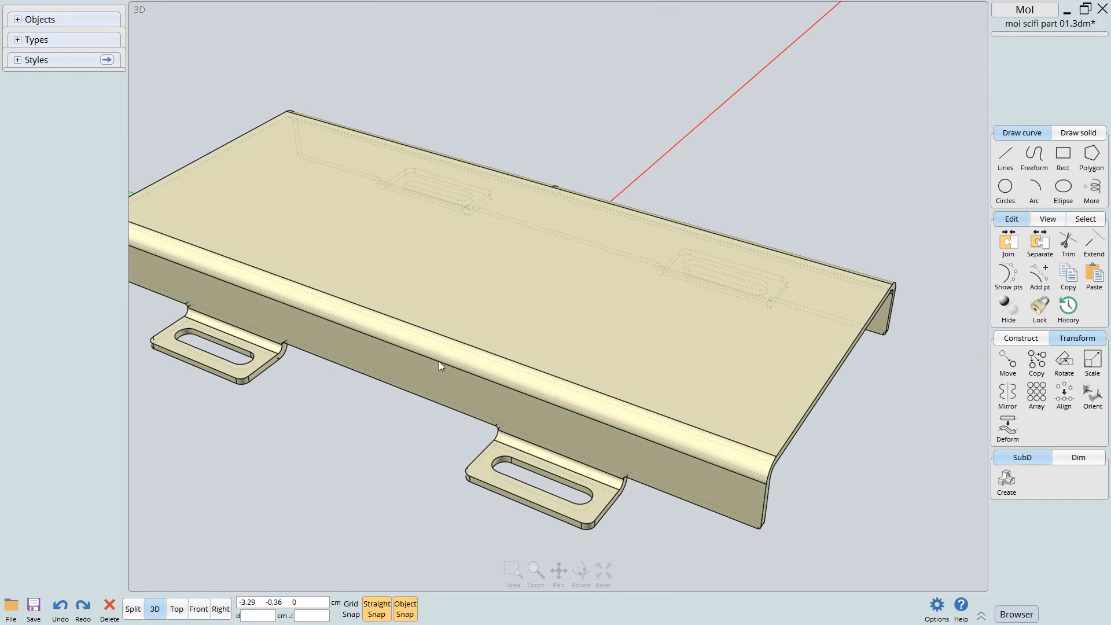
pyautogui.moveTo(477, 363); pyautogui.dragTo(462, 386, button='right')
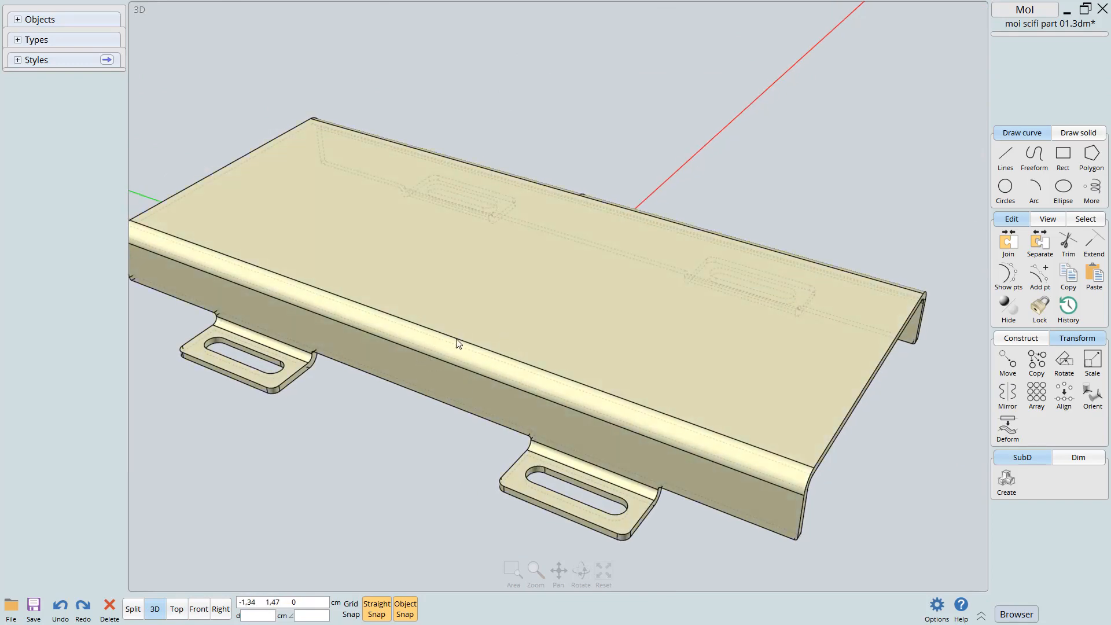
pyautogui.click(520, 306)
pyautogui.click(475, 349)
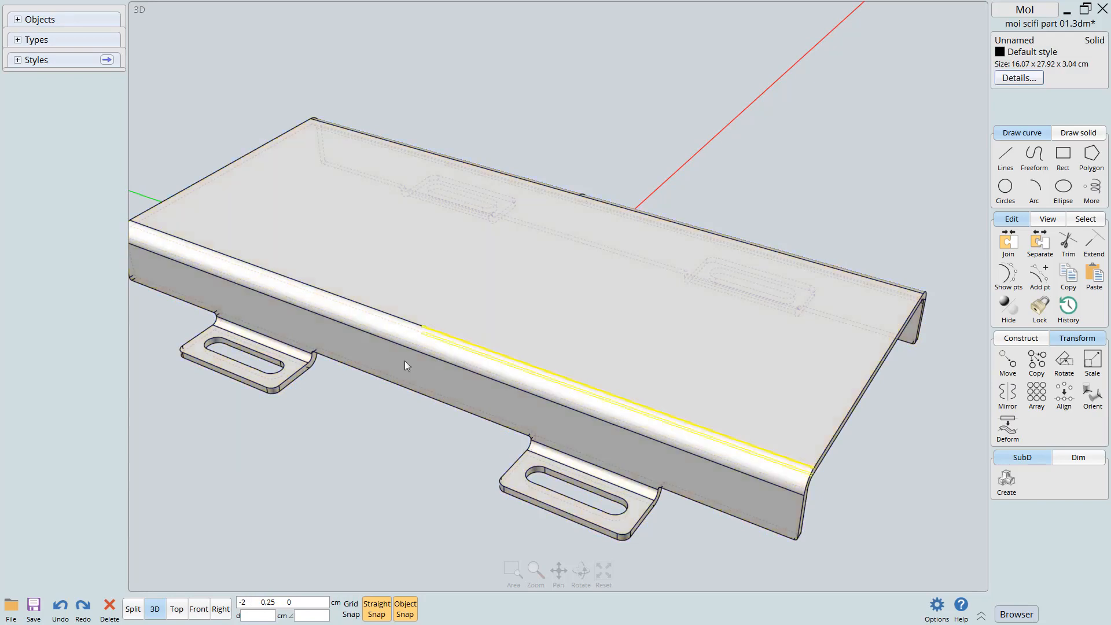
pyautogui.click(379, 312)
pyautogui.click(374, 338)
pyautogui.click(452, 362)
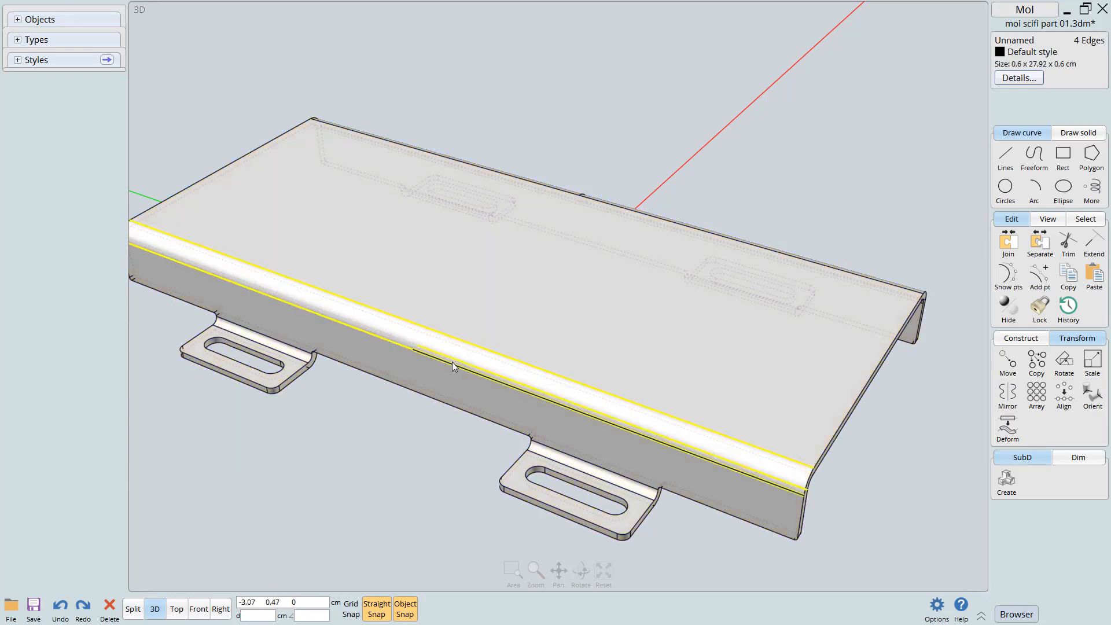
pyautogui.click(400, 421)
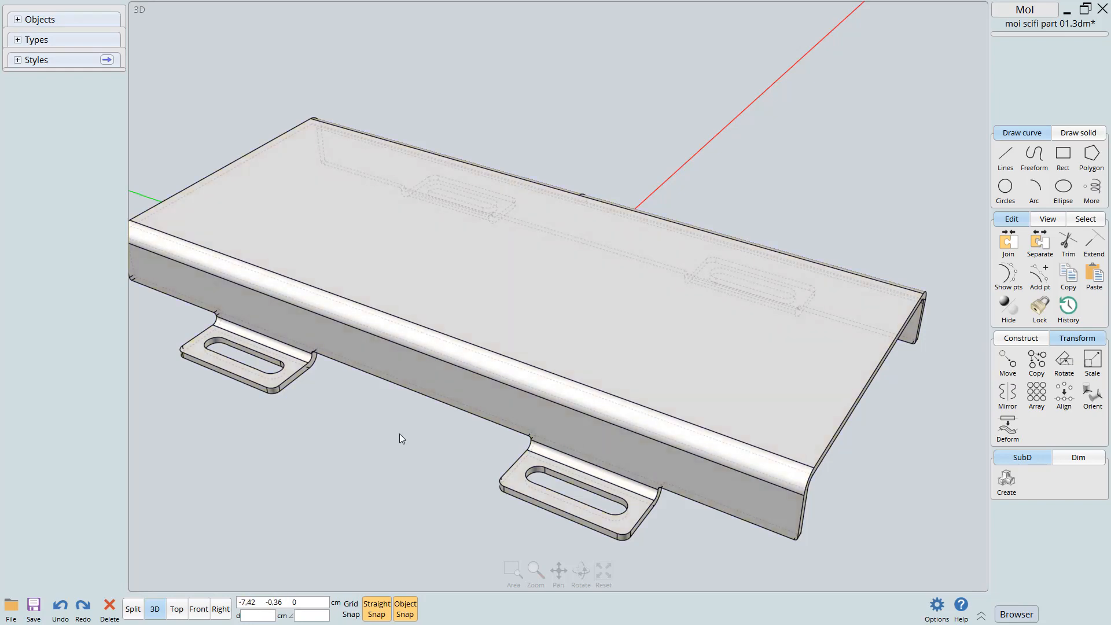
# Join the divided edges along one long side of the bracket, at its middle seam, with the merge command, and check both bends
pyautogui.click(471, 394)
pyautogui.click(443, 405)
pyautogui.moveTo(444, 450); pyautogui.dragTo(394, 286)
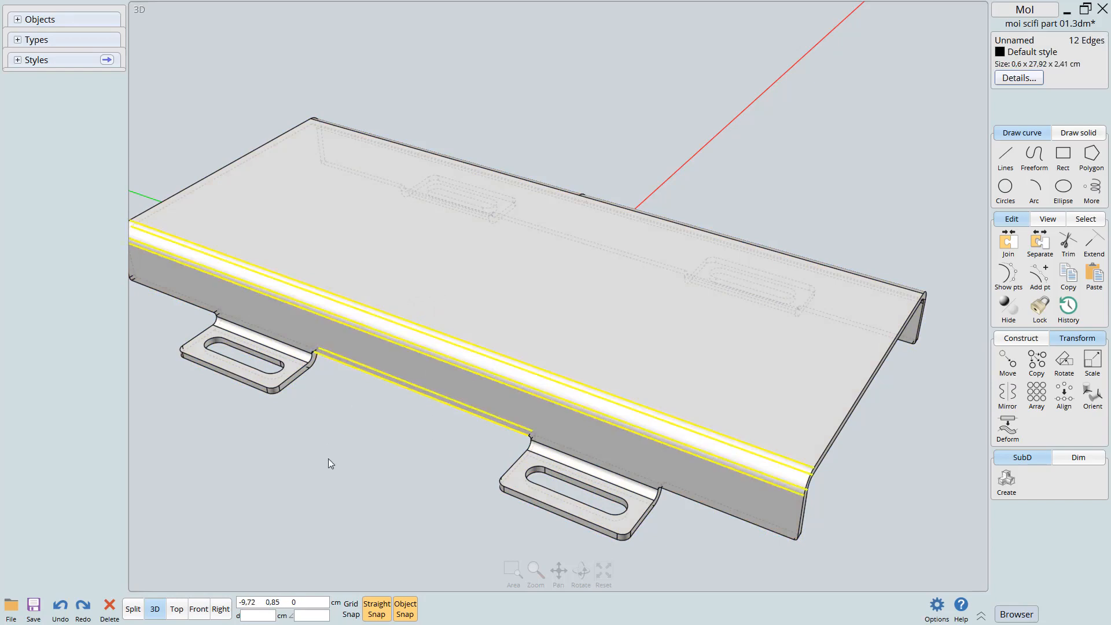
pyautogui.click(293, 602)
pyautogui.write('merge')
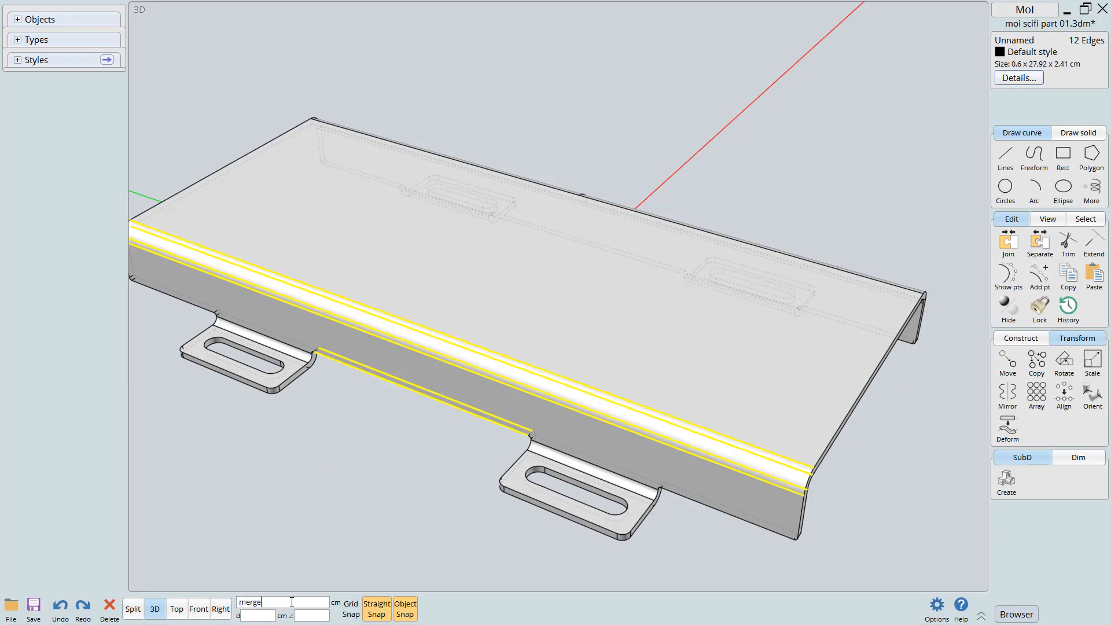
pyautogui.press('Return')
pyautogui.click(430, 356)
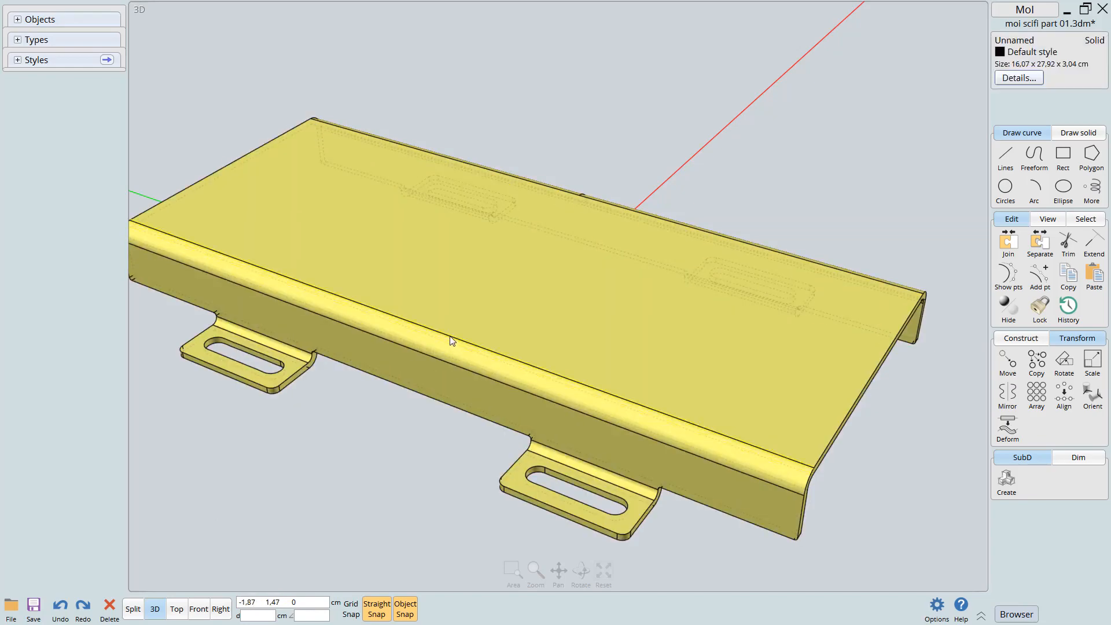
pyautogui.click(451, 338)
pyautogui.moveTo(601, 336); pyautogui.dragTo(539, 351, button='right')
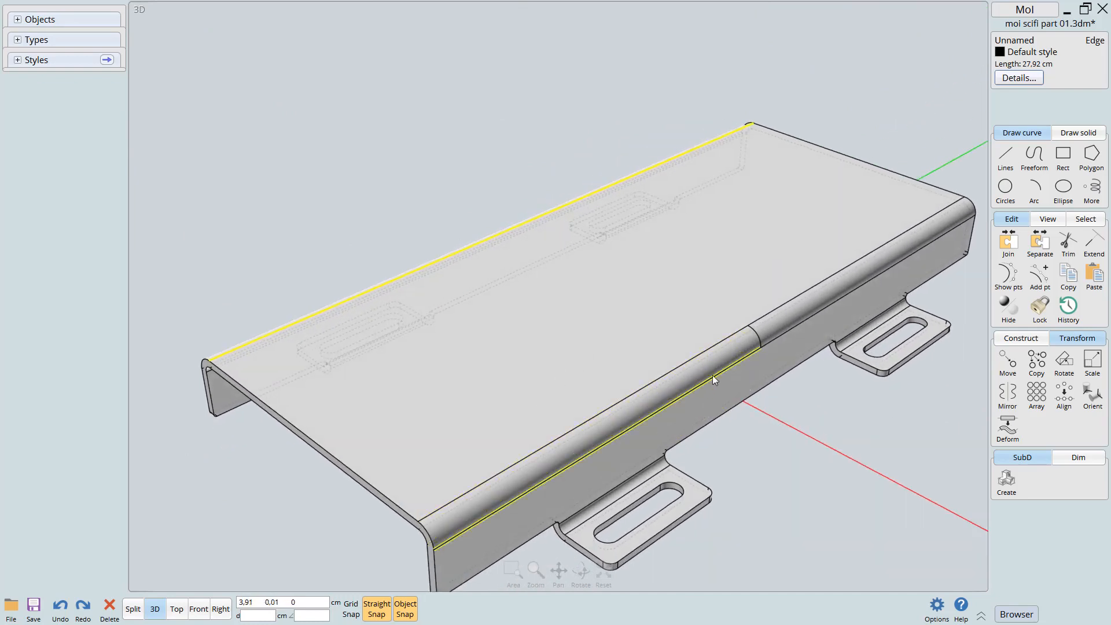
pyautogui.moveTo(777, 401); pyautogui.dragTo(651, 427, button='right')
# Draw a straight polyline about 32 cm long along the Y axis in the top view, extending past both ends of the bracket
pyautogui.press('F2')
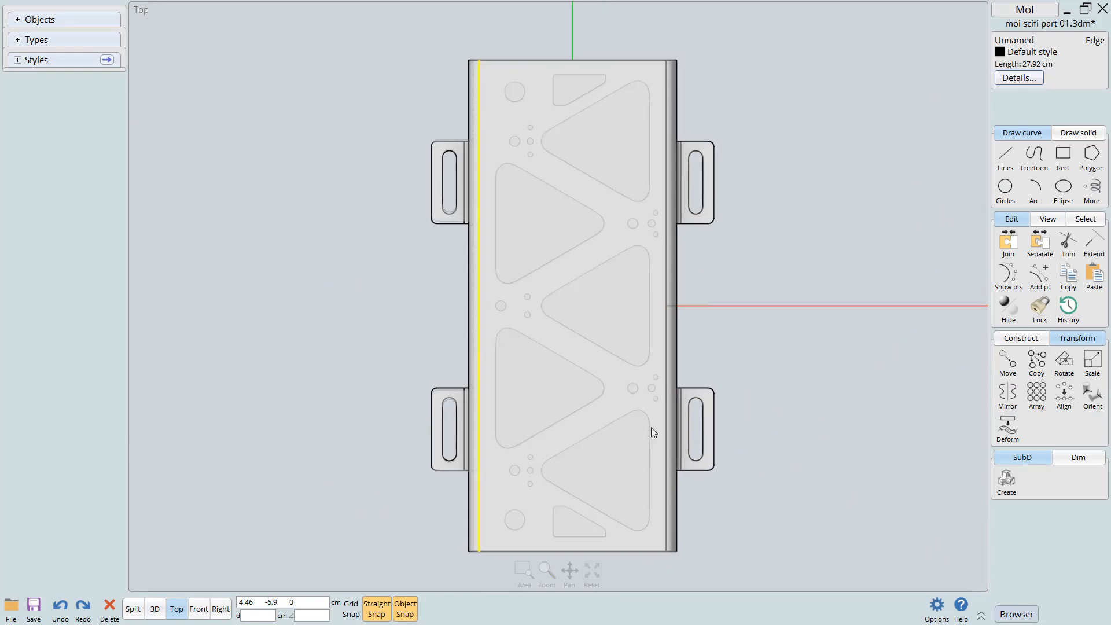
pyautogui.press('Escape')
pyautogui.click(1005, 156)
pyautogui.click(1034, 157)
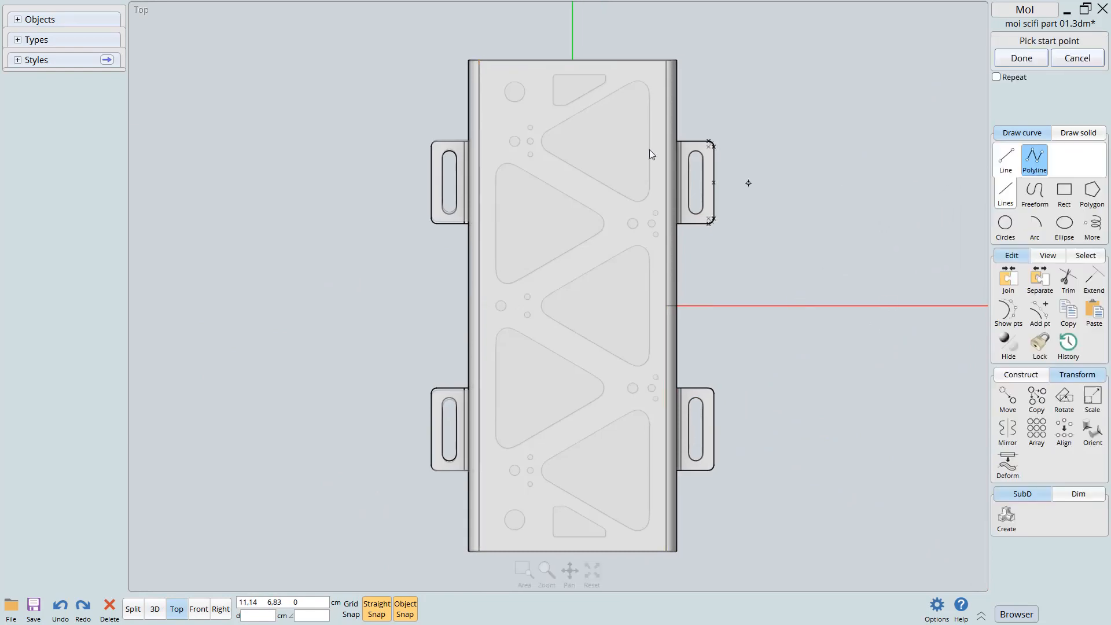
pyautogui.click(573, 25)
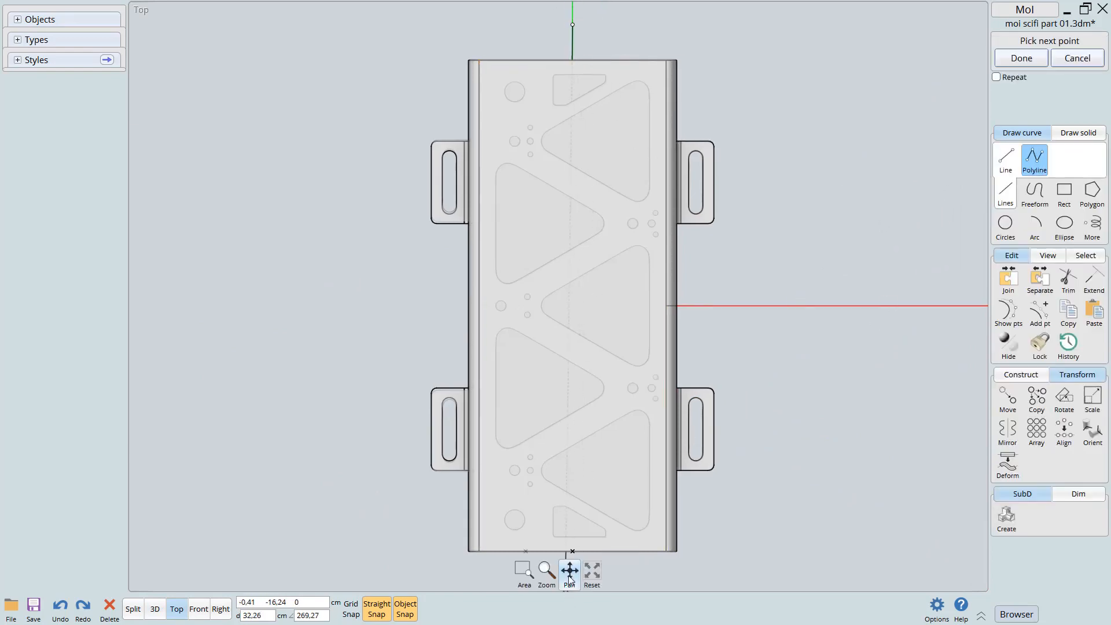
pyautogui.moveTo(595, 547); pyautogui.dragTo(588, 448, button='right')
pyautogui.click(569, 496)
pyautogui.moveTo(652, 526); pyautogui.dragTo(661, 549, button='right')
pyautogui.rightClick(680, 540)
# Split the bracket along the centre line with a Boolean merge, and delete the half with the unmerged bend and the line
pyautogui.click(575, 494)
pyautogui.click(625, 425)
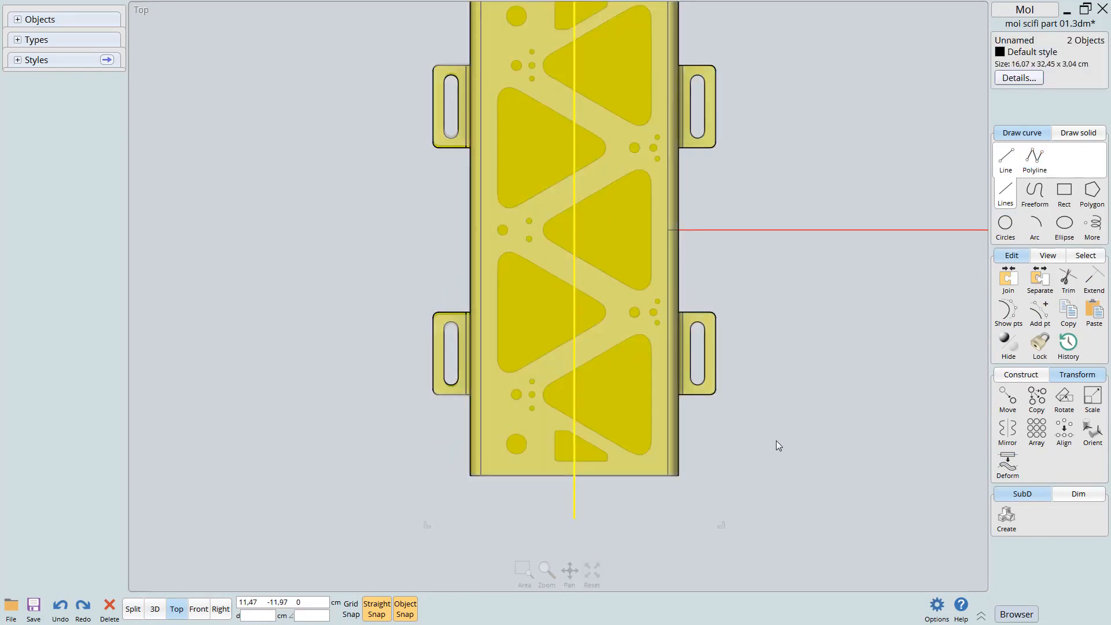
pyautogui.press('m')
pyautogui.click(633, 234)
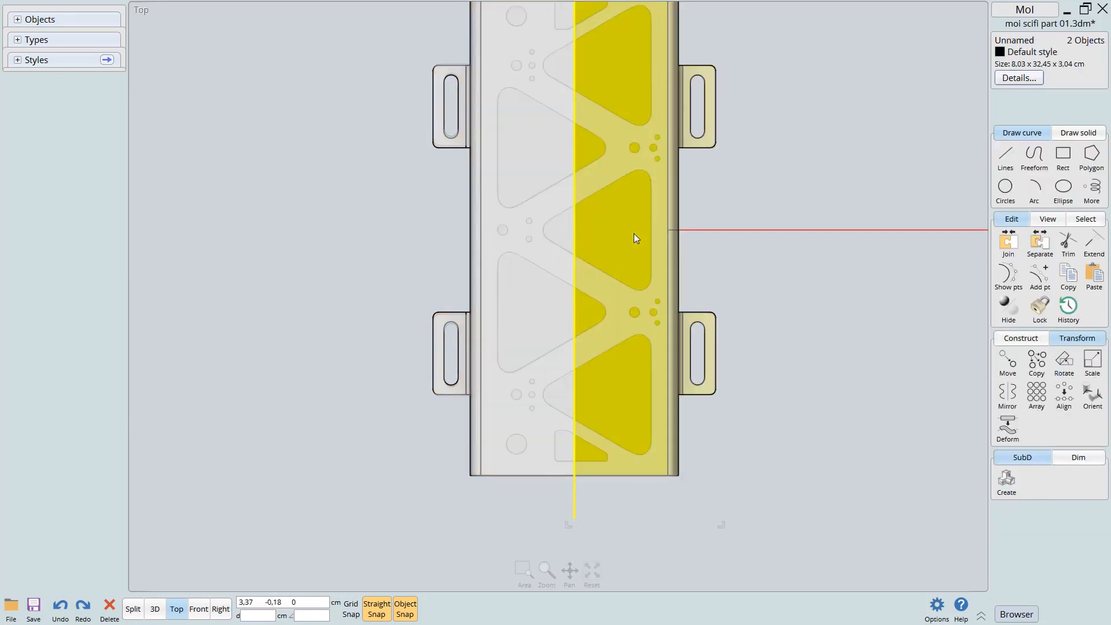
pyautogui.press('Escape')
# Mirror the remaining bracket half across the Y axis through the origin and union it with the copy
pyautogui.click(526, 189)
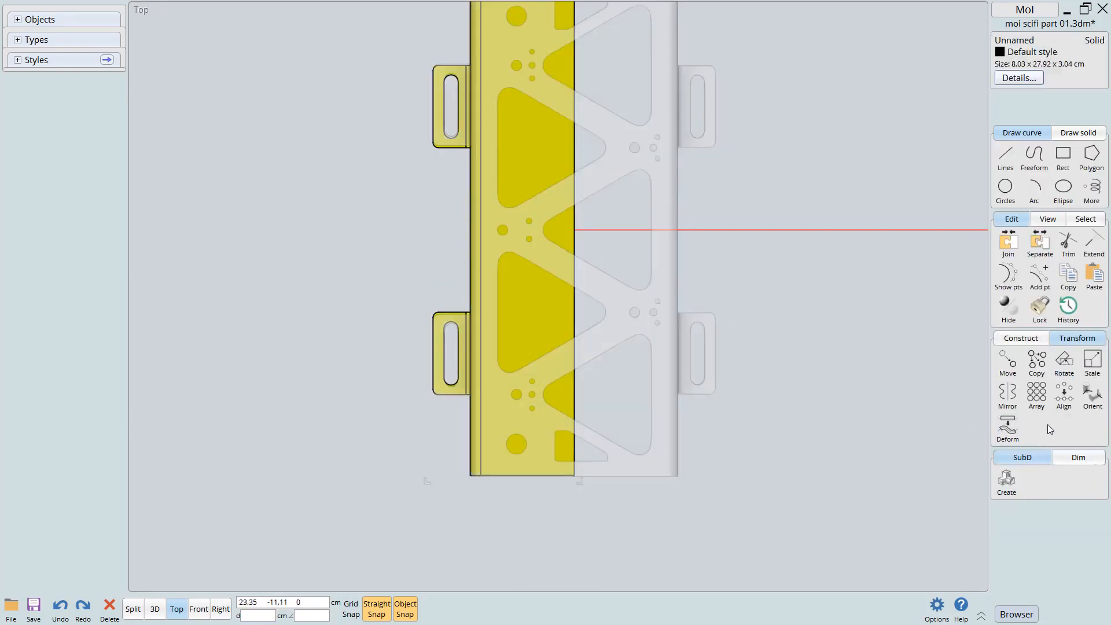
pyautogui.click(1007, 395)
pyautogui.click(578, 229)
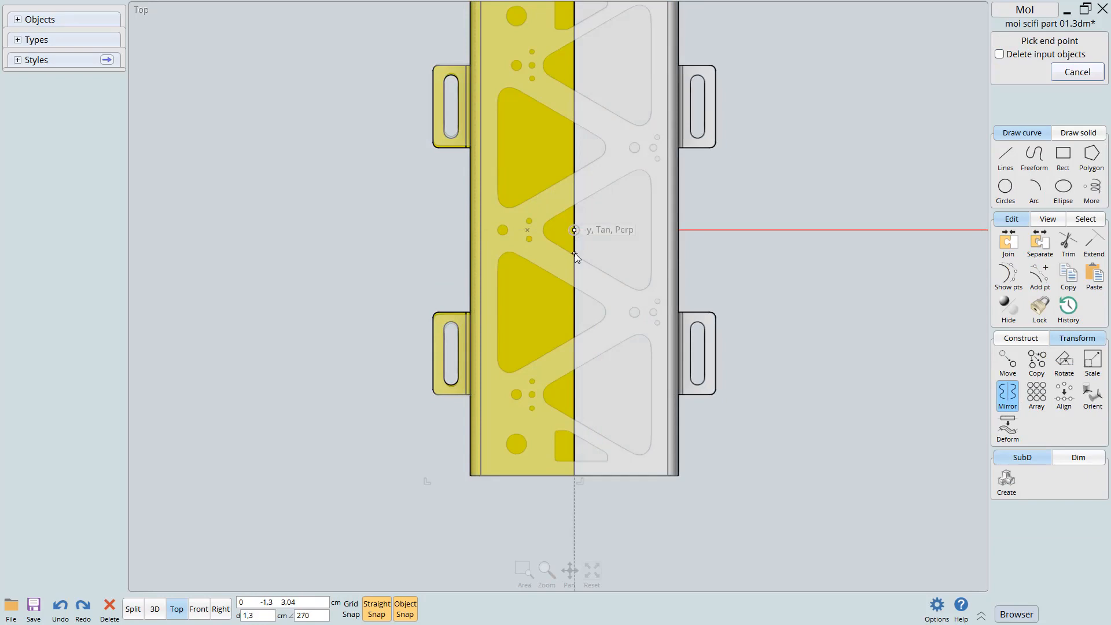
pyautogui.click(576, 249)
pyautogui.moveTo(725, 211); pyautogui.dragTo(516, 272)
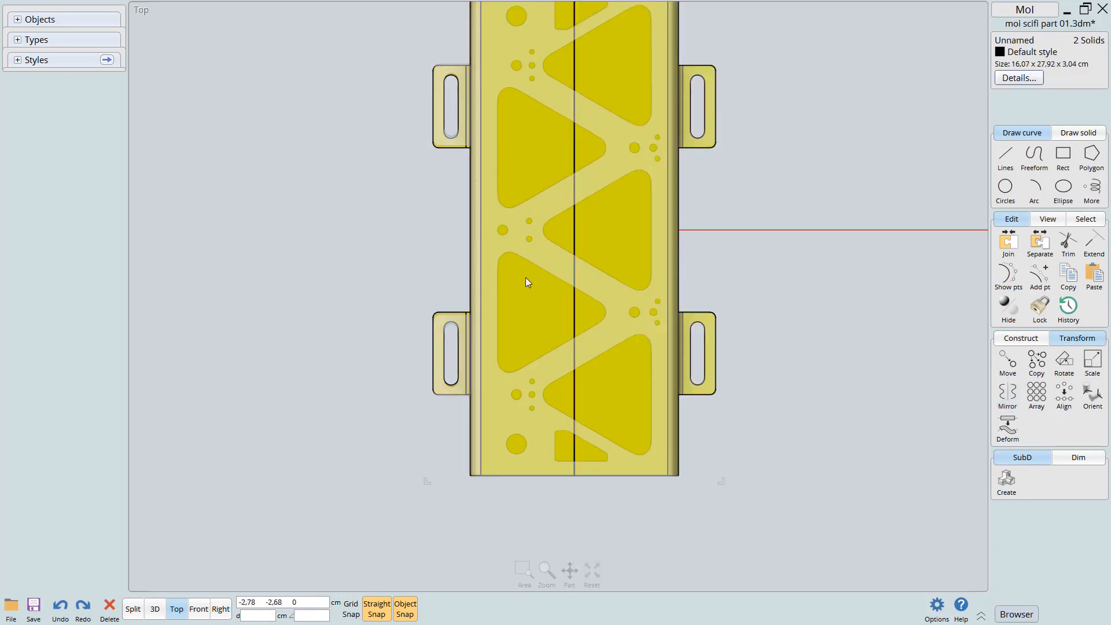
pyautogui.press('u')
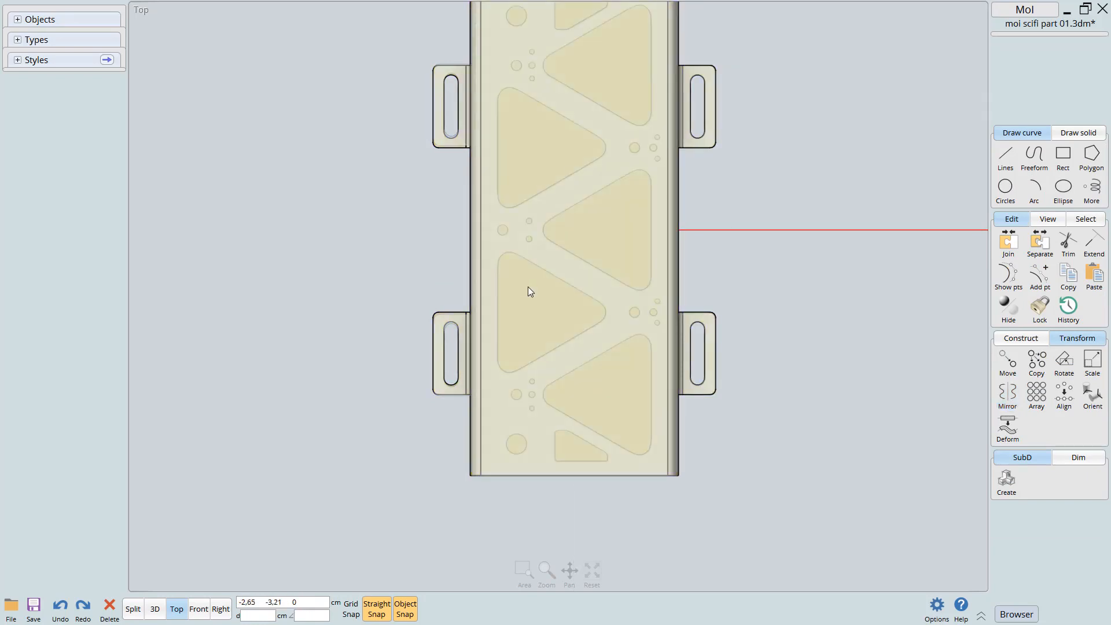
# Examine the unioned bracket in the 3D view, checking the top face, long bends, side walls and slotted tabs
pyautogui.press('F5')
pyautogui.click(673, 368)
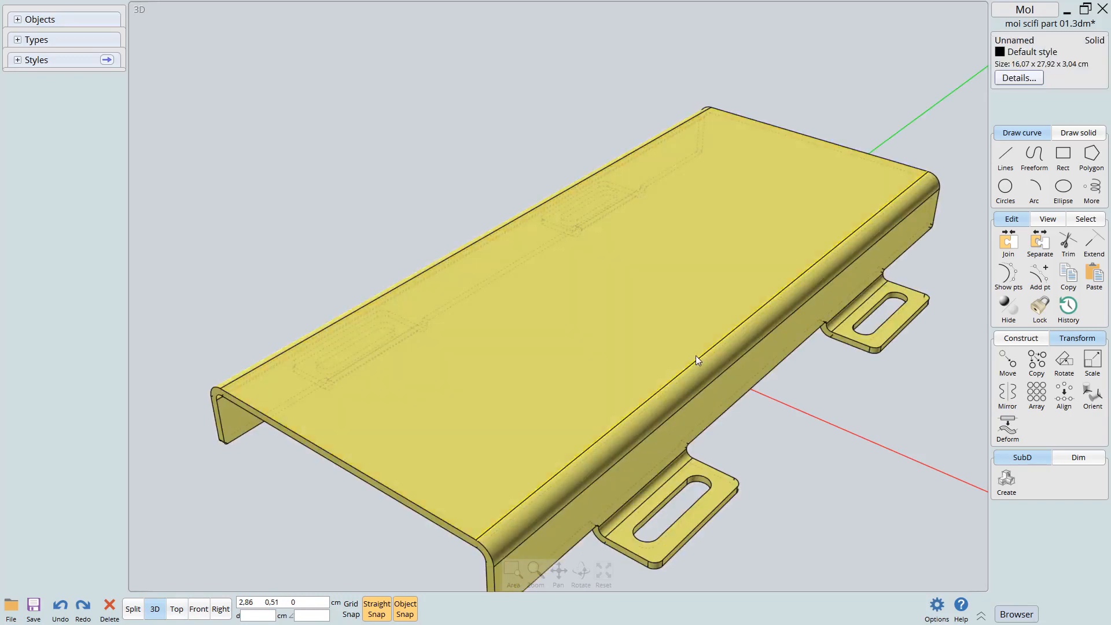
pyautogui.click(696, 357)
pyautogui.click(715, 376)
pyautogui.click(723, 405)
pyautogui.click(729, 416)
pyautogui.click(791, 446)
pyautogui.moveTo(766, 384); pyautogui.dragTo(633, 335, button='right')
pyautogui.scroll(2, 610, 342)
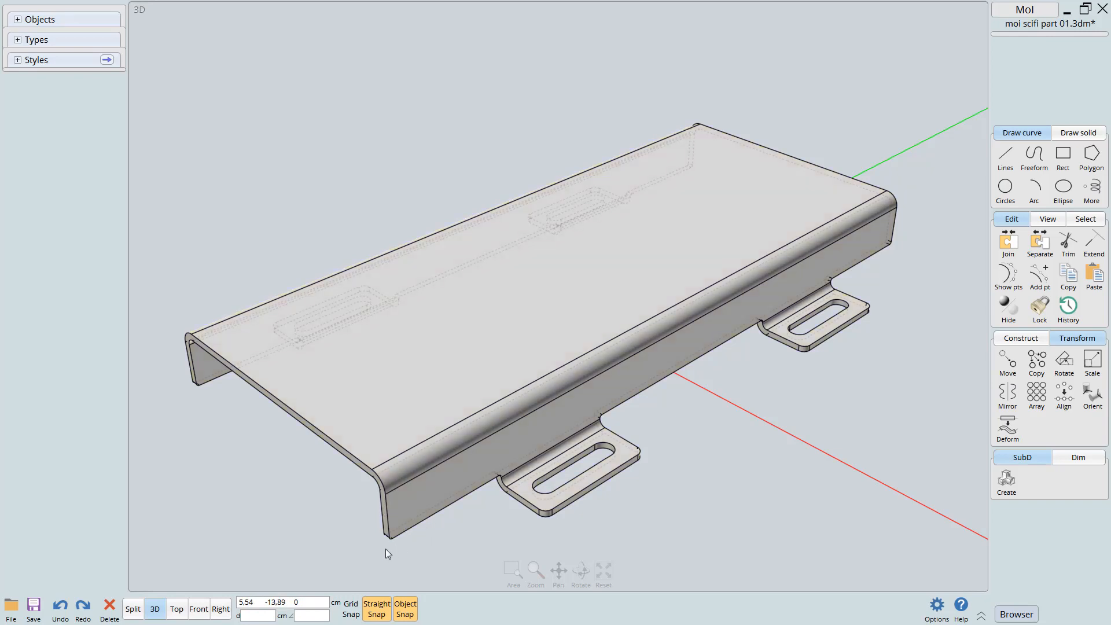
pyautogui.scroll(2, 401, 530)
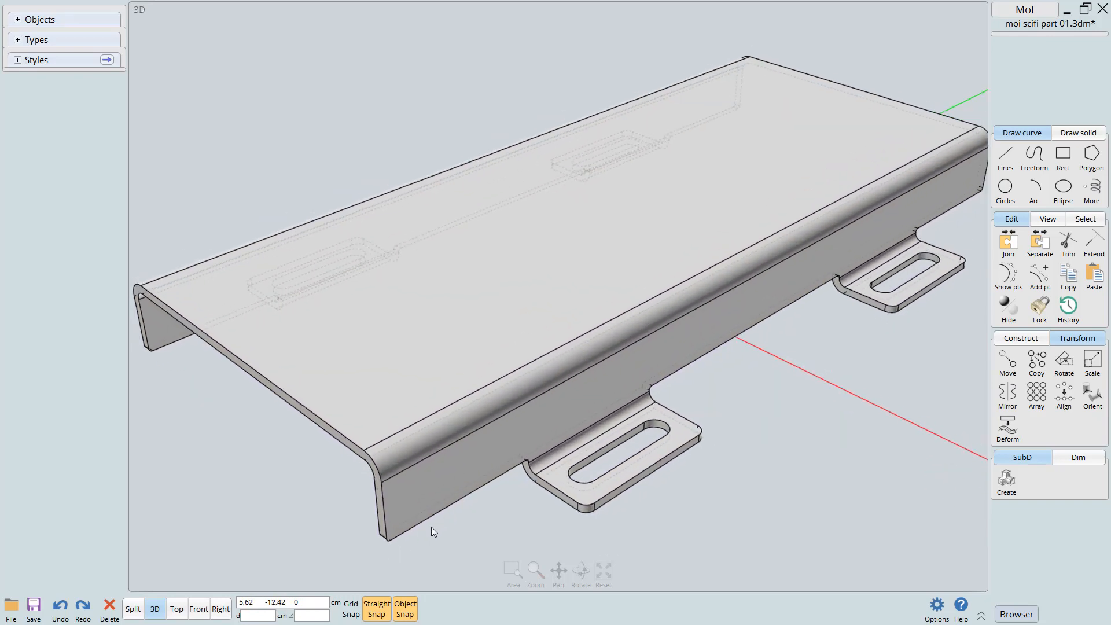
pyautogui.click(491, 474)
pyautogui.scroll(1, 486, 472)
pyautogui.scroll(2, 594, 483)
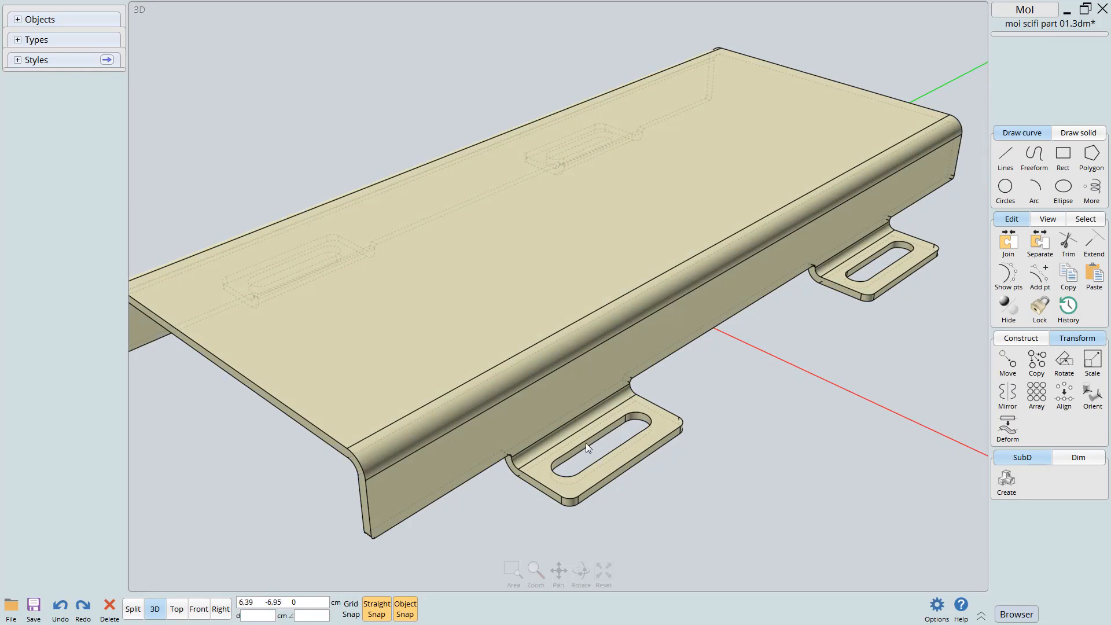
pyautogui.moveTo(589, 408); pyautogui.dragTo(613, 422, button='middle')
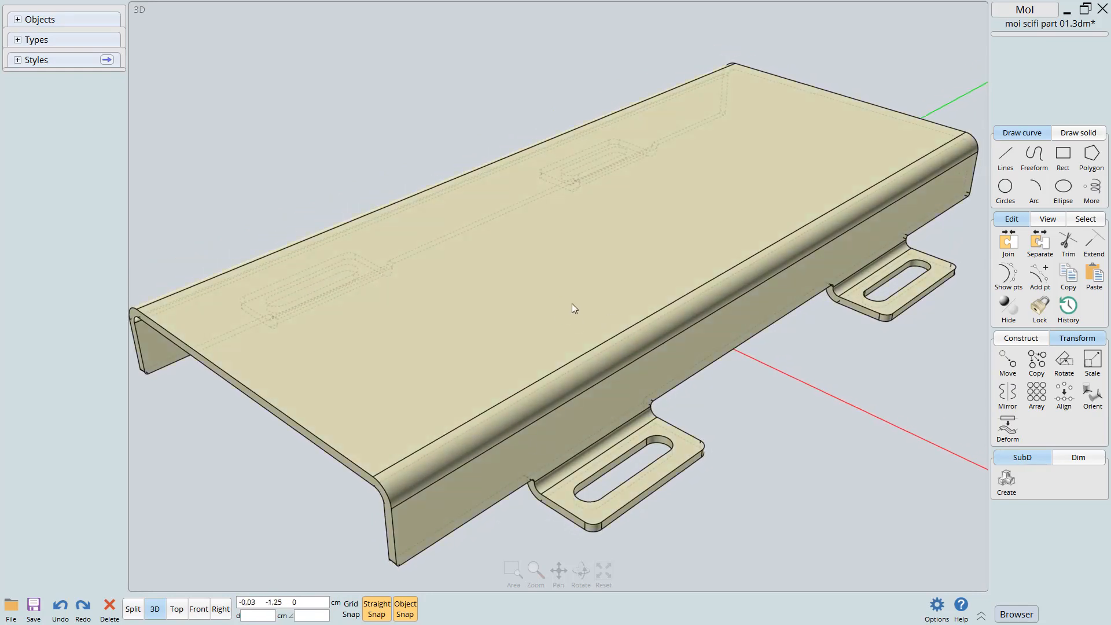
# Fillet all edges of the bracket with radius 0.05 cm, trying 1 cm and 0.1 cm first
pyautogui.click(650, 268)
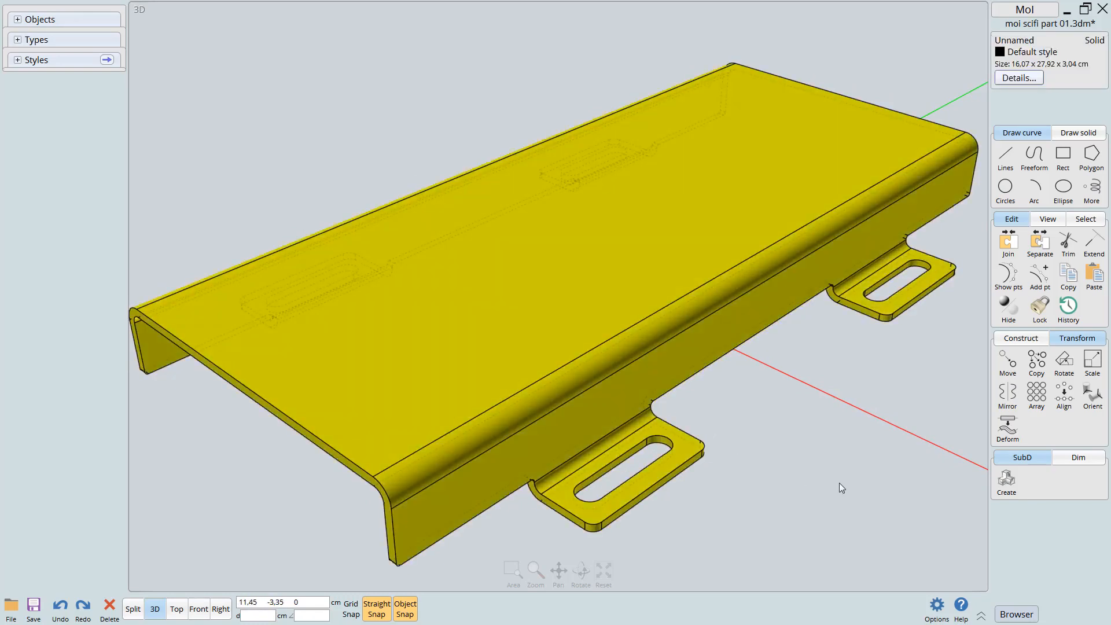
pyautogui.press('f')
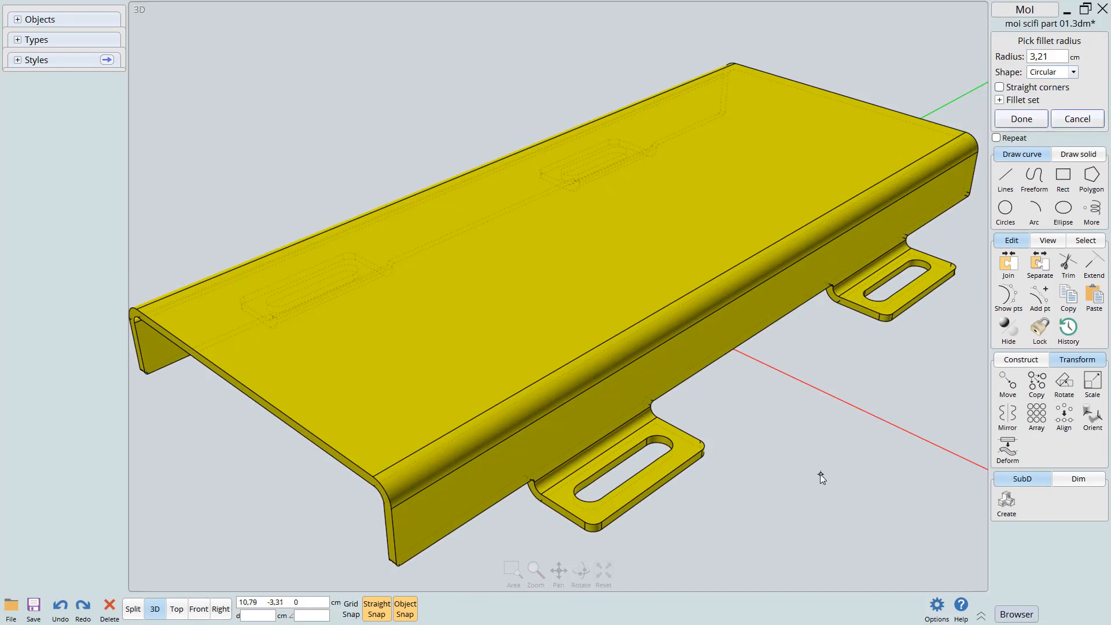
pyautogui.write('1')
pyautogui.press('Return')
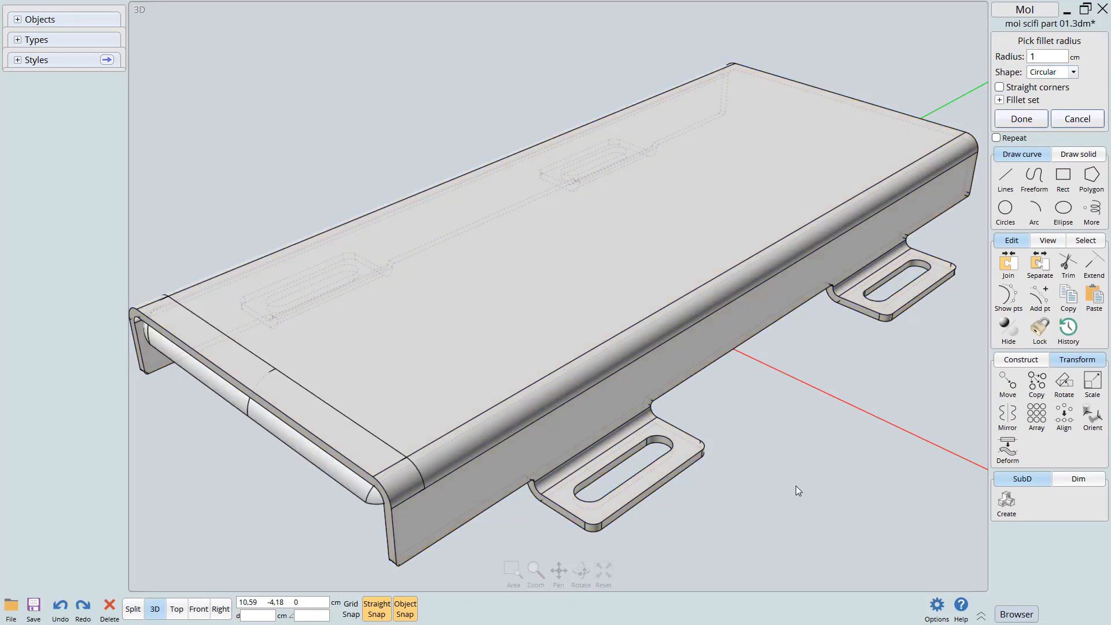
pyautogui.moveTo(748, 476); pyautogui.dragTo(701, 444, button='right')
pyautogui.scroll(2, 720, 477)
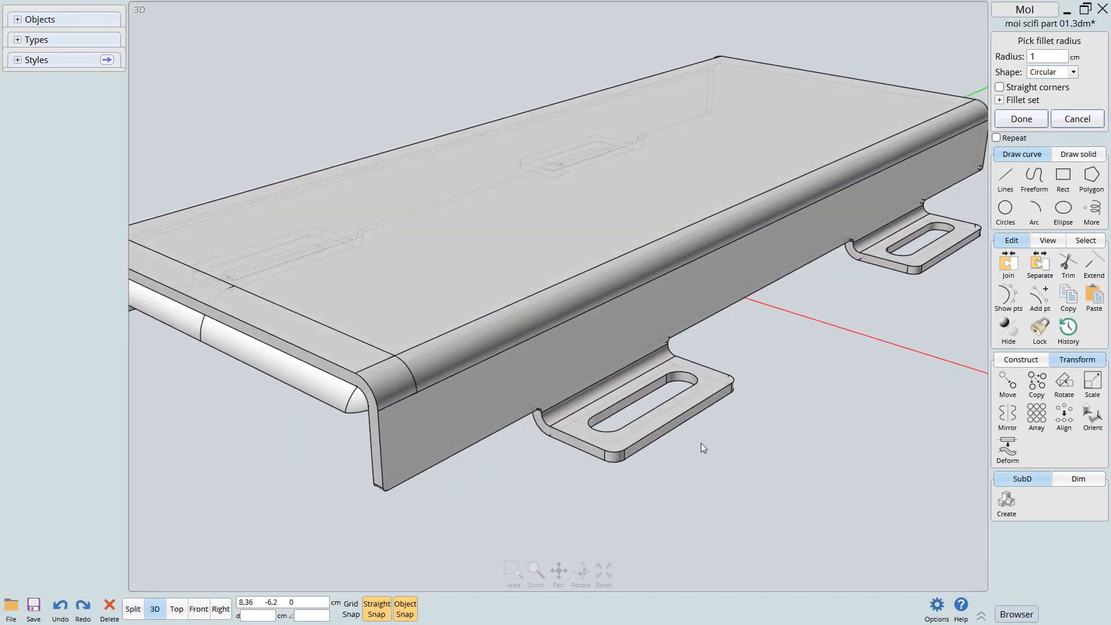
pyautogui.write('.')
pyautogui.write('1')
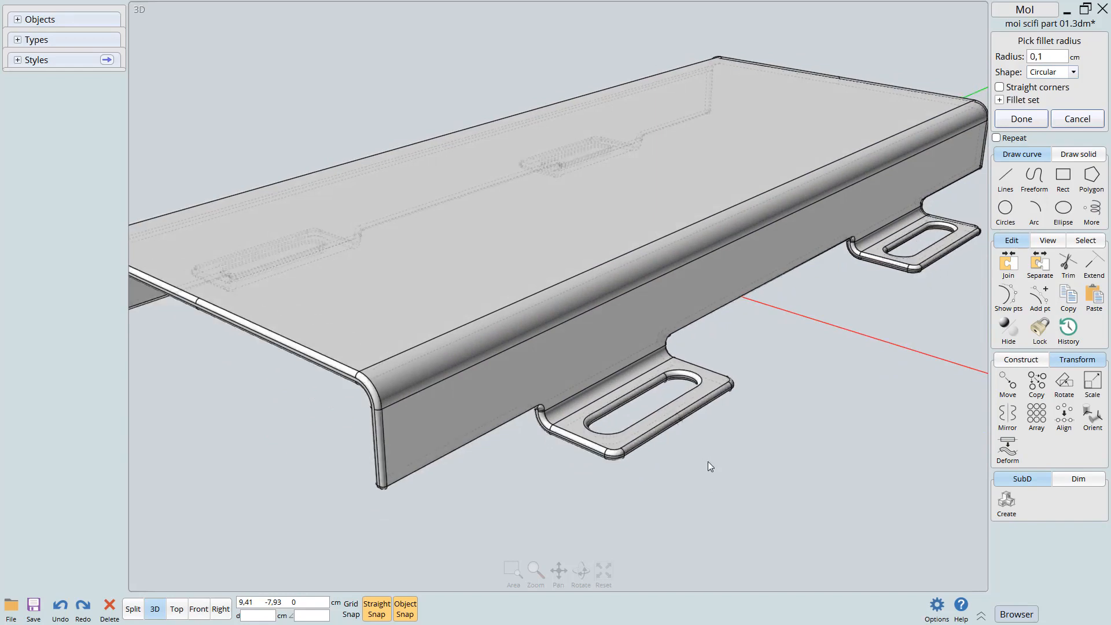
pyautogui.scroll(5, 605, 452)
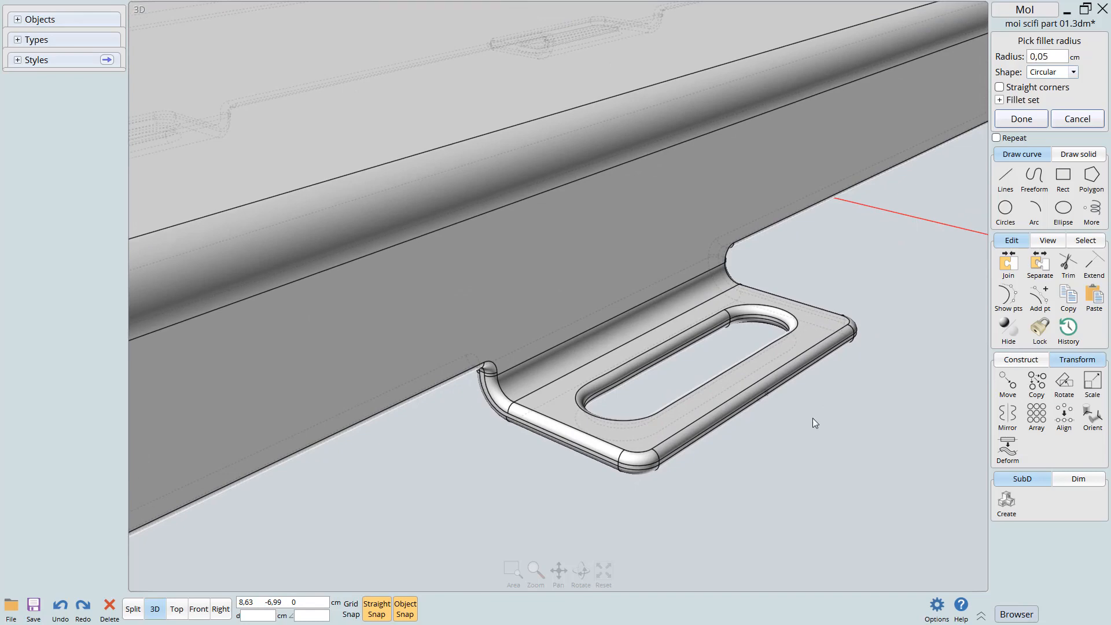
# Check the rounded edges on the slotted tabs, side walls and ends from both sides, and accept the fillet
pyautogui.moveTo(672, 412); pyautogui.dragTo(655, 372, button='right')
pyautogui.moveTo(671, 162); pyautogui.dragTo(739, 169, button='right')
pyautogui.scroll(6, 742, 253)
pyautogui.scroll(-6, 920, 231)
pyautogui.scroll(3, 860, 400)
pyautogui.moveTo(553, 209); pyautogui.dragTo(530, 295, button='right')
pyautogui.scroll(-5, 527, 289)
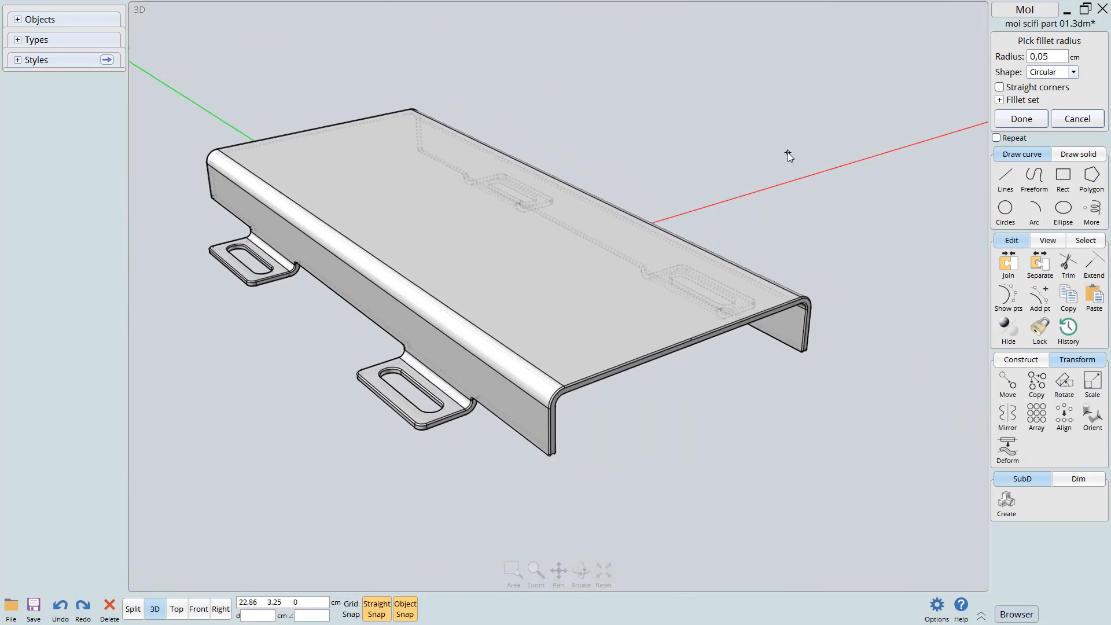
pyautogui.rightClick(725, 185)
# Name the filleted bracket solid "base shape"
pyautogui.moveTo(569, 320); pyautogui.dragTo(585, 405, button='right')
pyautogui.click(463, 361)
pyautogui.click(610, 355)
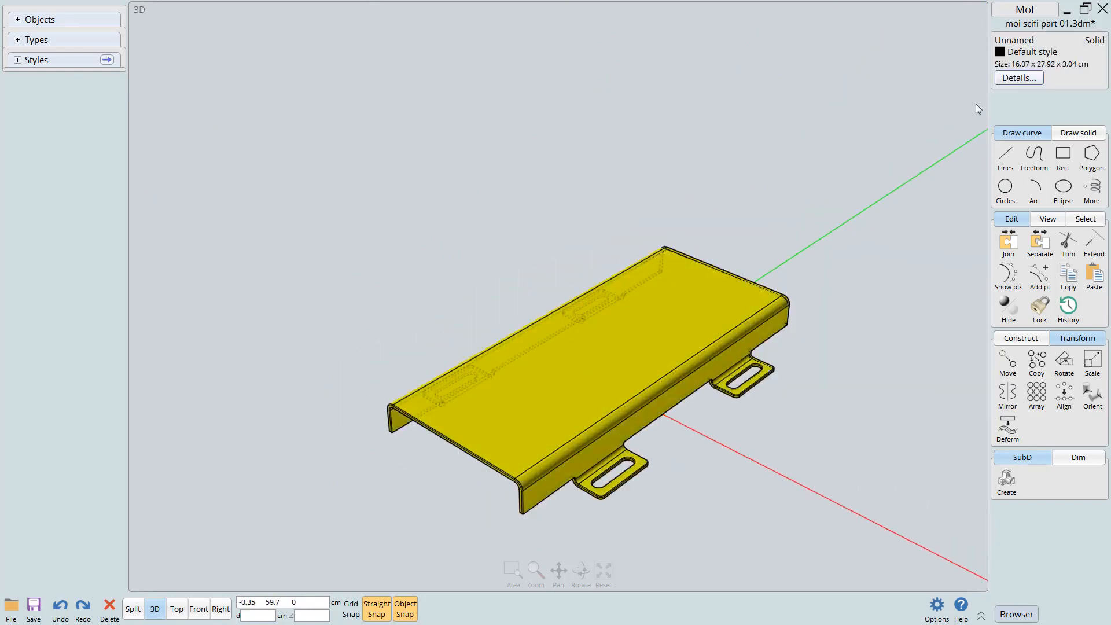
pyautogui.click(1015, 40)
pyautogui.write('bas')
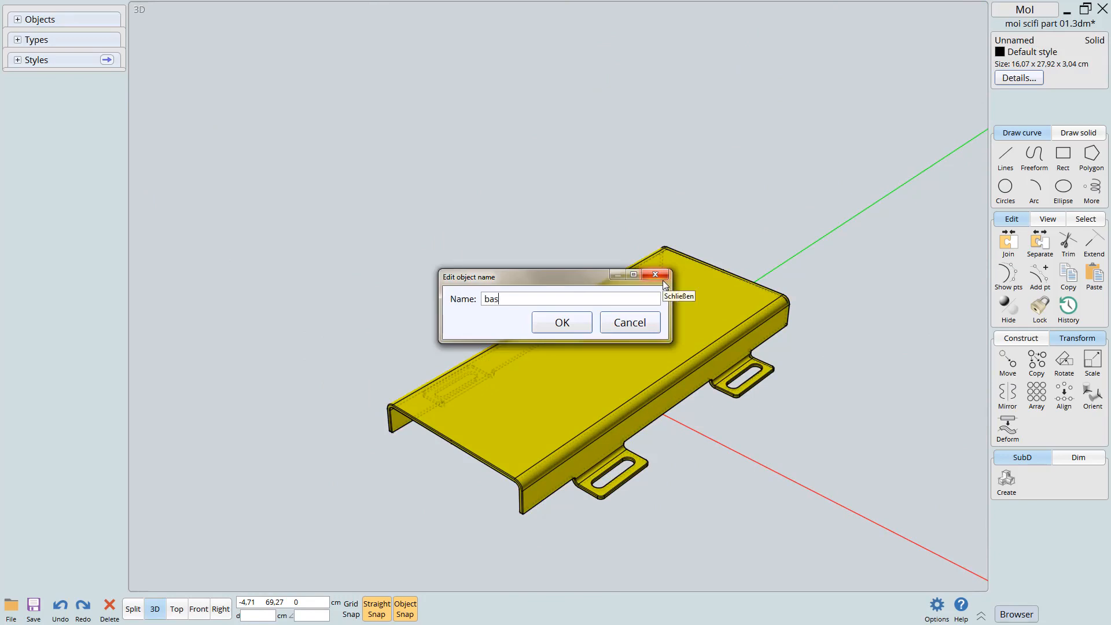
pyautogui.write('e shape')
pyautogui.press('Return')
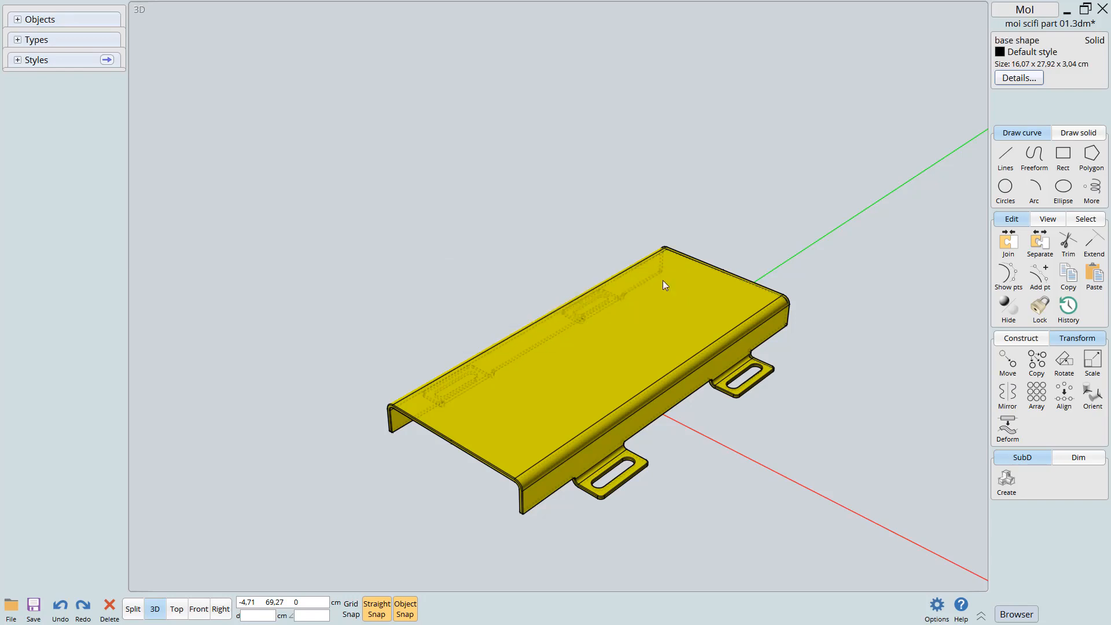
# Duplicate the bracket with one copy set well aside, and name the one at the original location "base shape 02"
pyautogui.moveTo(593, 354); pyautogui.dragTo(176, 164)
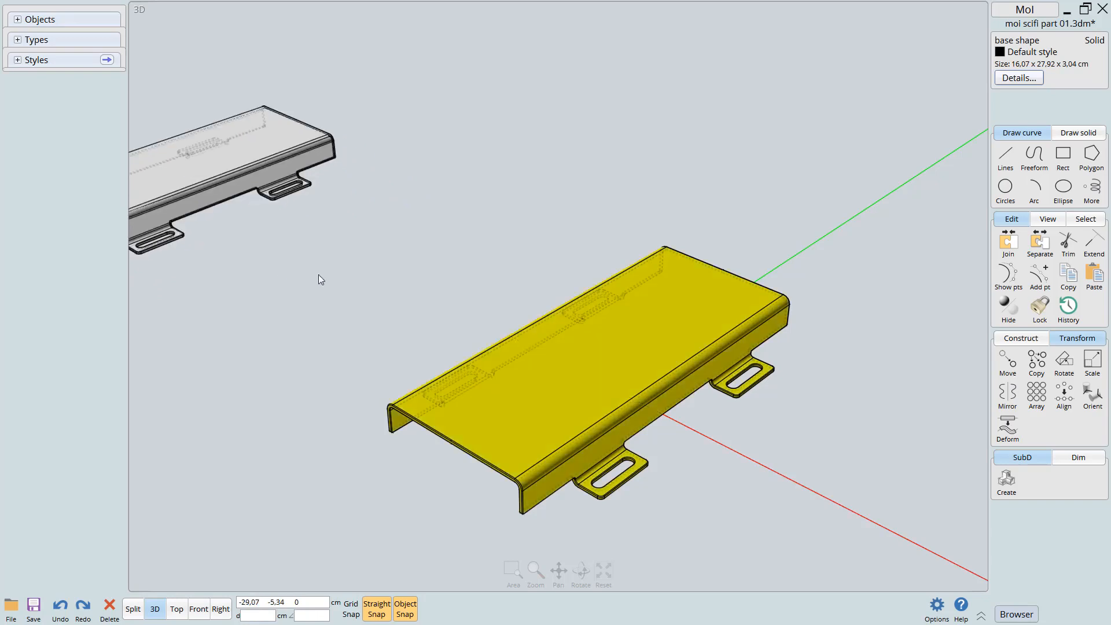
pyautogui.moveTo(602, 250); pyautogui.dragTo(648, 232, button='middle')
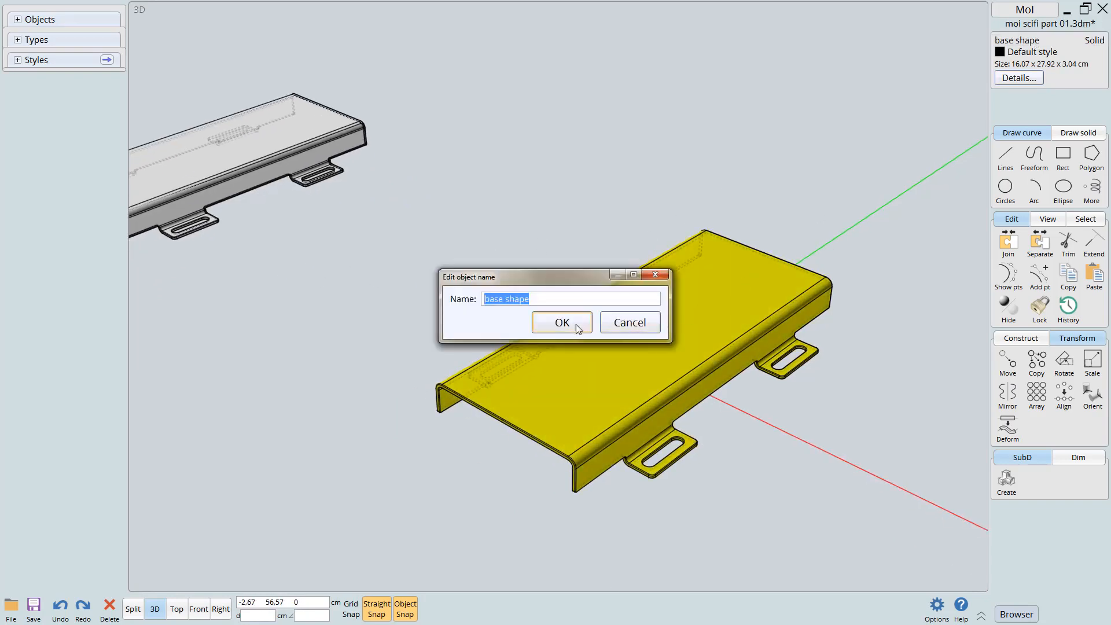
pyautogui.click(565, 301)
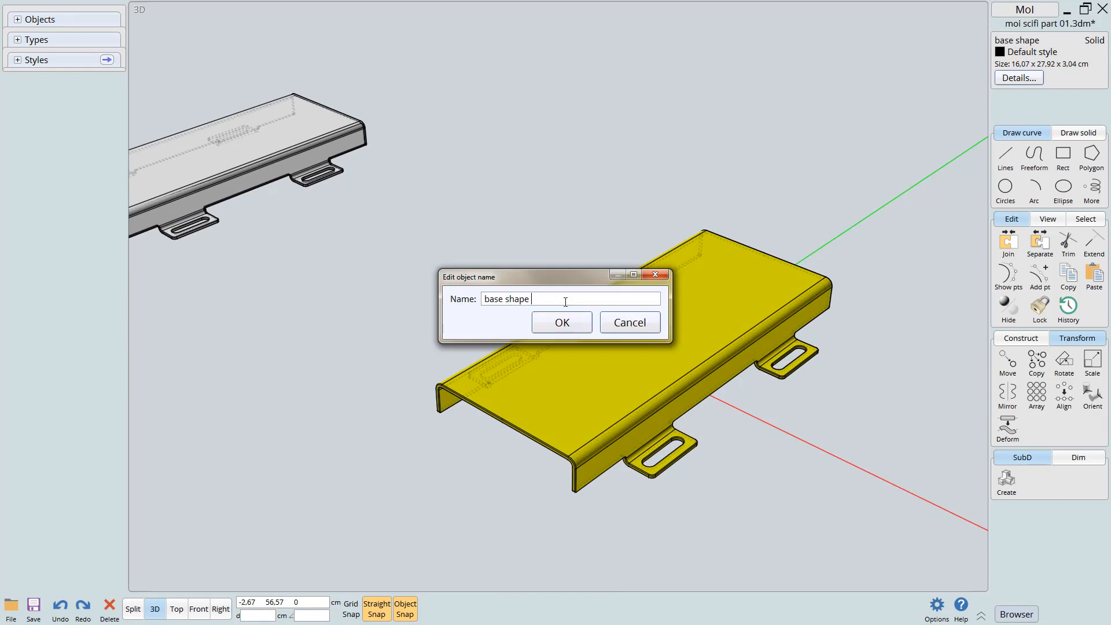
pyautogui.click(562, 322)
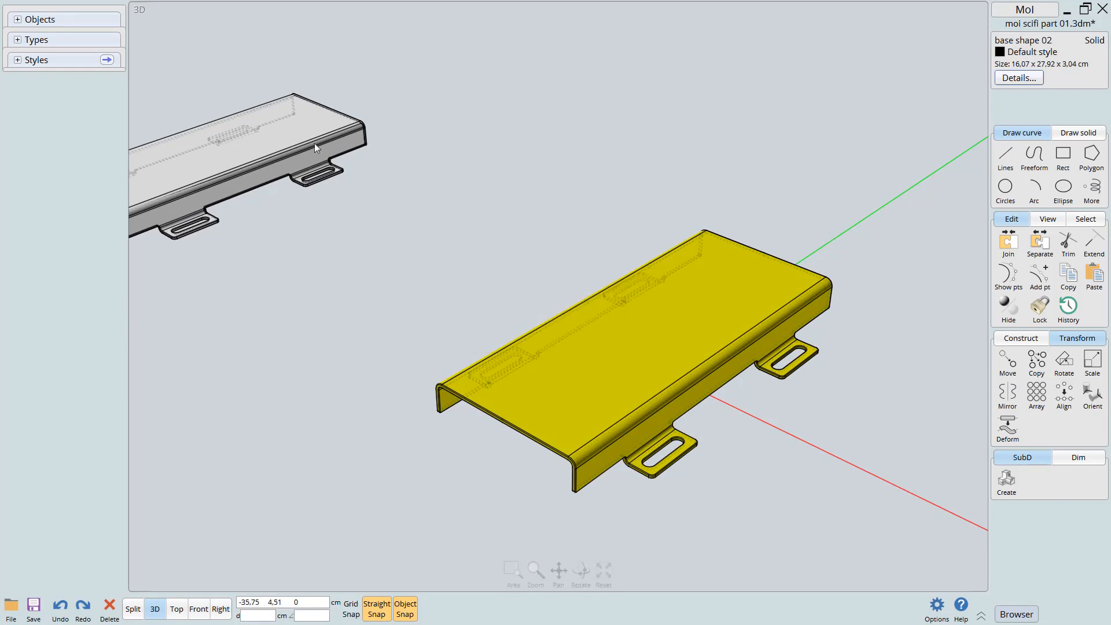
# Hide both bracket objects, base shape and base shape 02
pyautogui.click(18, 20)
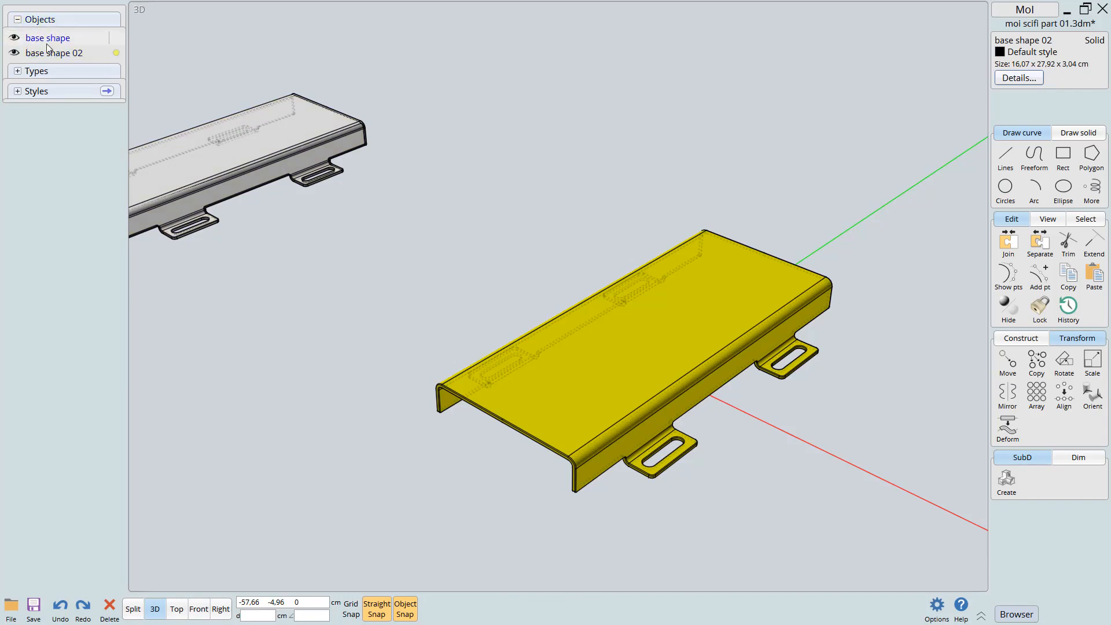
pyautogui.click(14, 40)
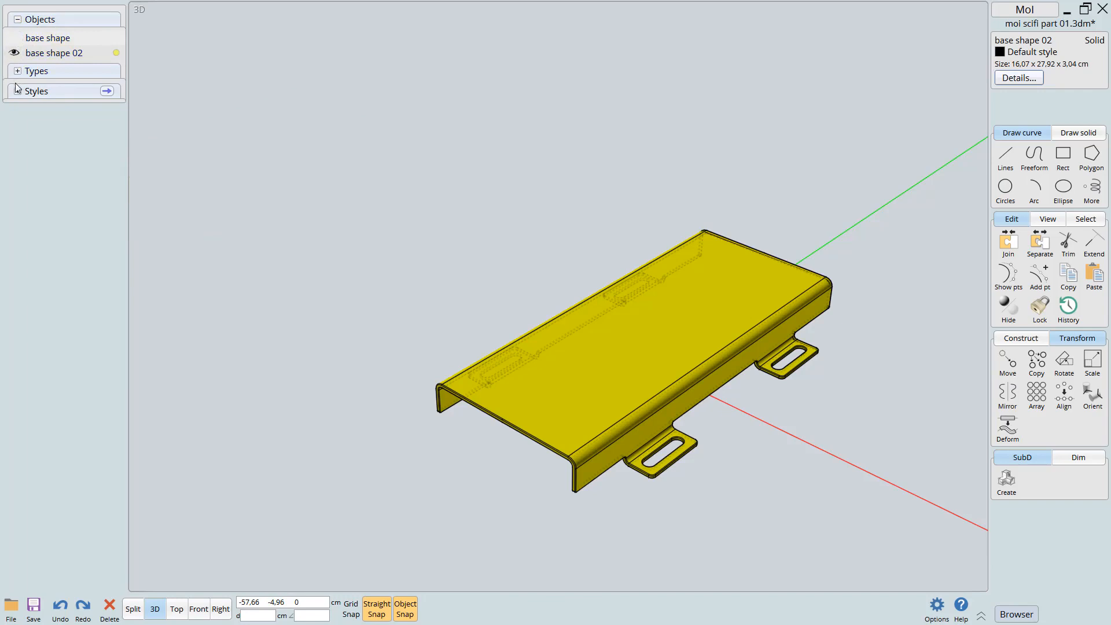
pyautogui.click(14, 53)
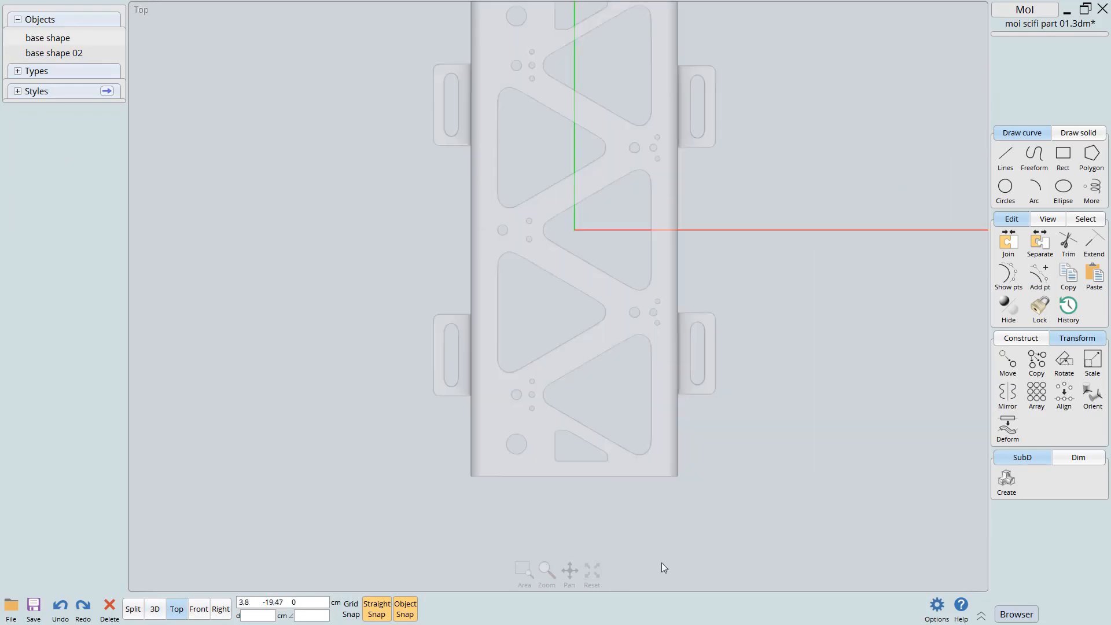
# Draw a flipped three-sided polygon by edge in the top view, over the reference's lowest large triangular cutout with its vertical side along the cutout's
pyautogui.moveTo(659, 445); pyautogui.dragTo(684, 522, button='right')
pyautogui.scroll(2, 675, 479)
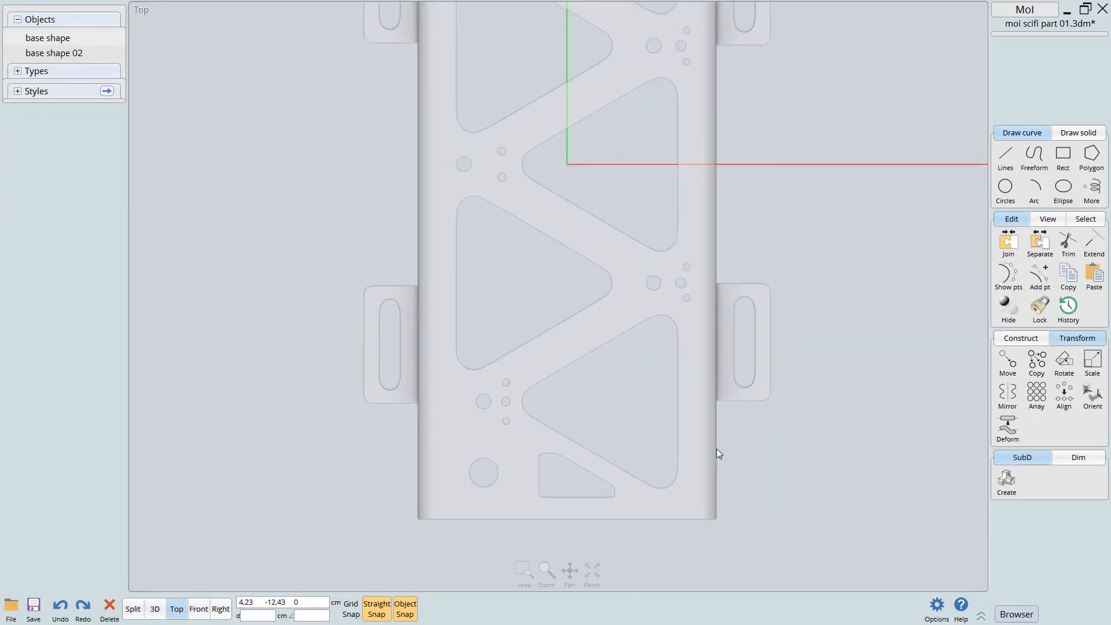
pyautogui.moveTo(619, 380)
pyautogui.mouseDown(button='right')
pyautogui.moveTo(580, 412)
pyautogui.moveTo(627, 373)
pyautogui.moveTo(620, 362)
pyautogui.mouseUp(button='right')
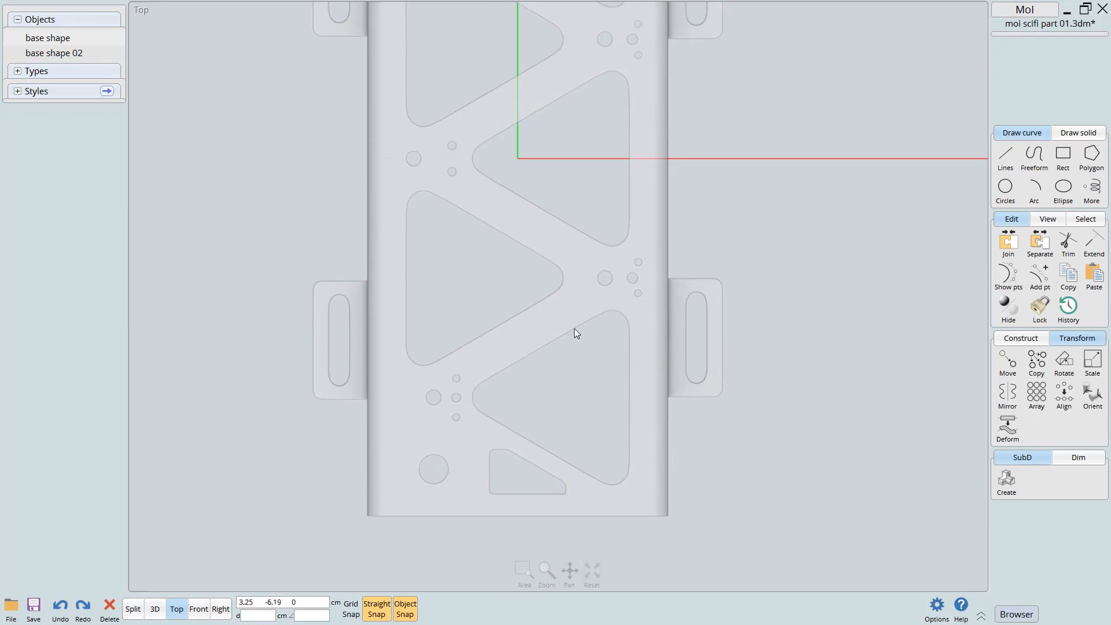
pyautogui.click(1093, 157)
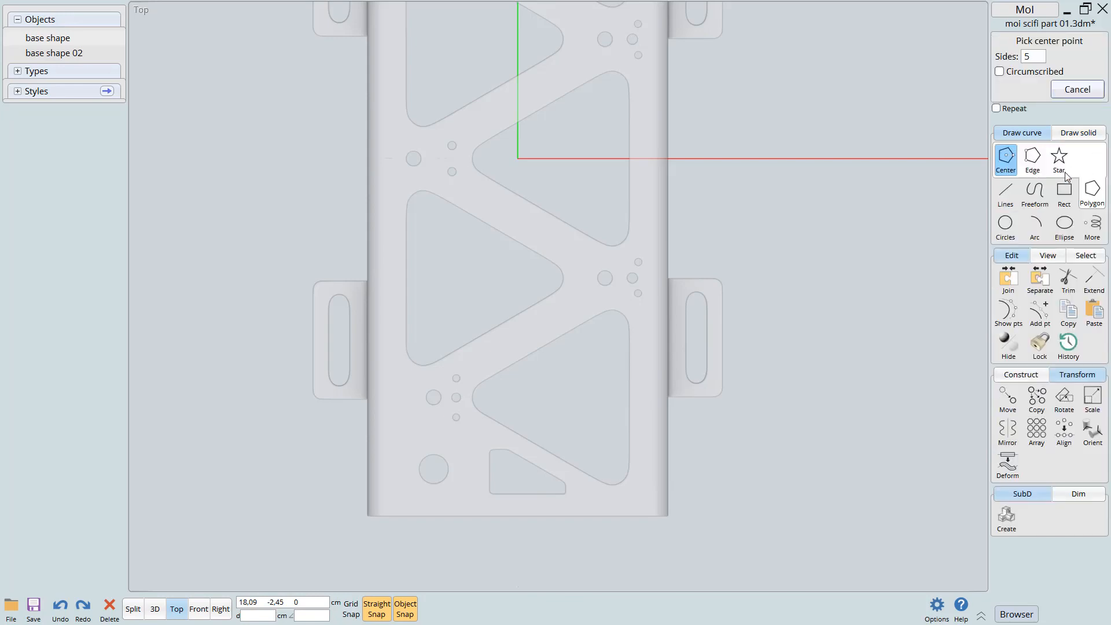
pyautogui.click(1033, 159)
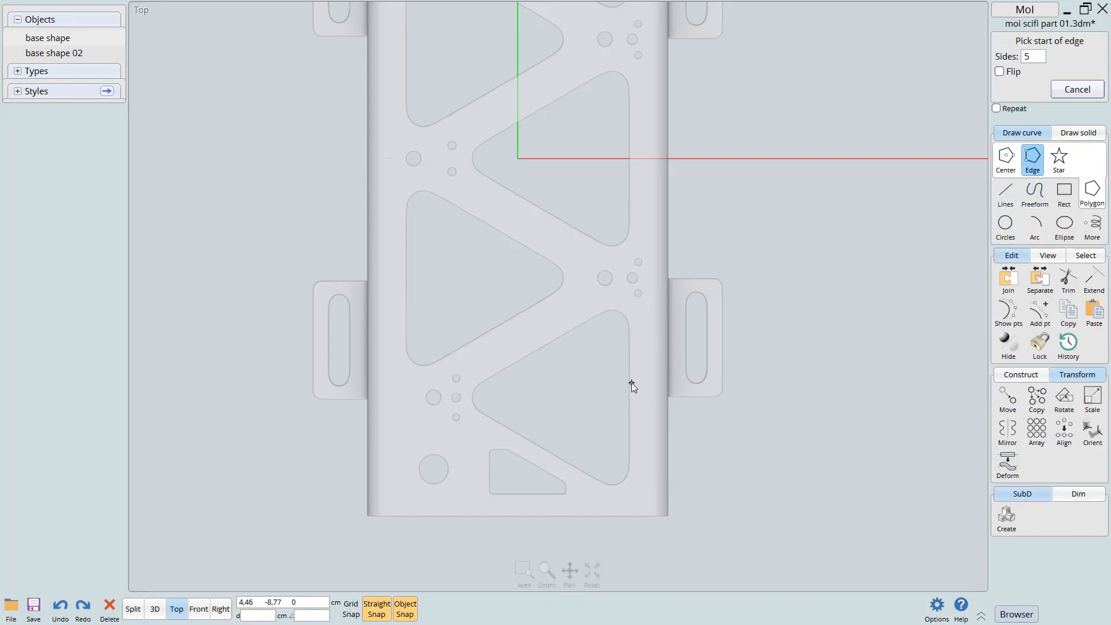
pyautogui.moveTo(631, 382); pyautogui.dragTo(637, 358, button='middle')
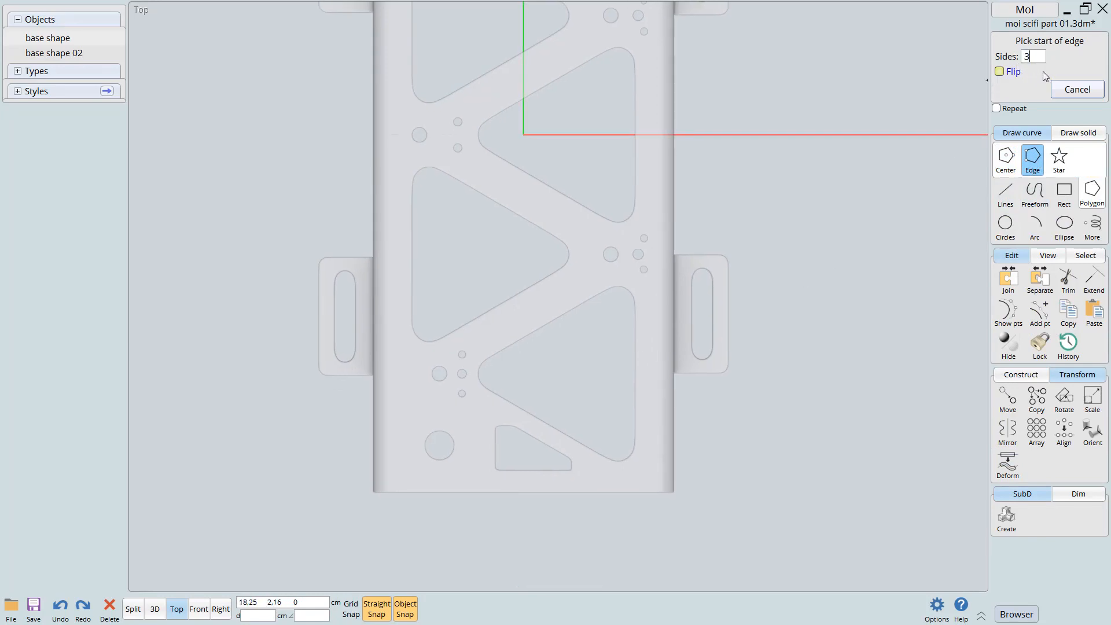
pyautogui.scroll(3, 626, 354)
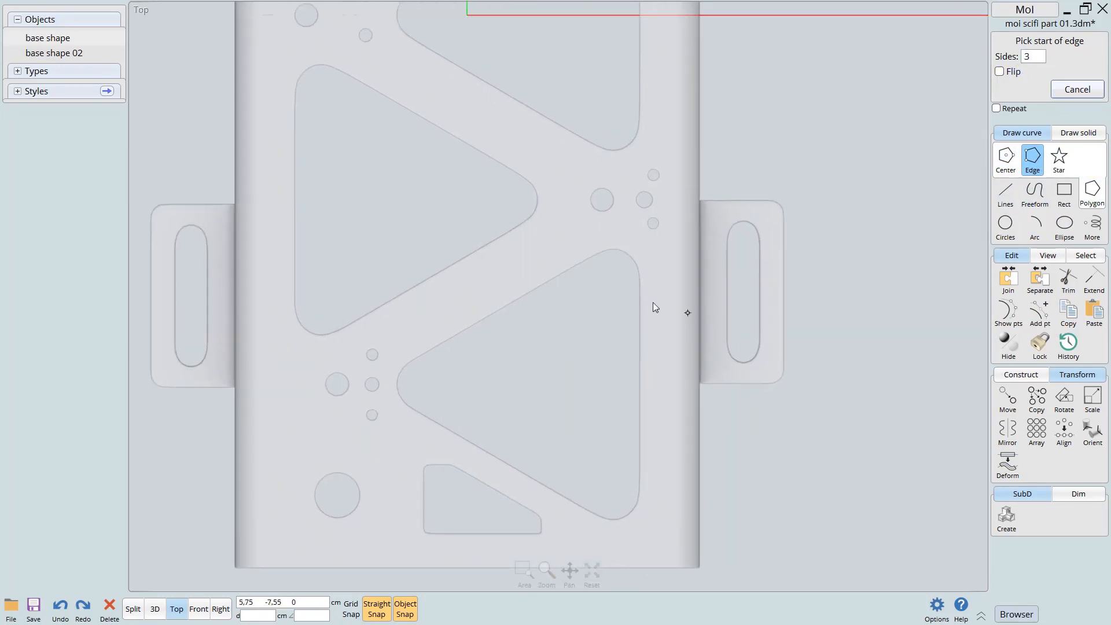
pyautogui.click(641, 238)
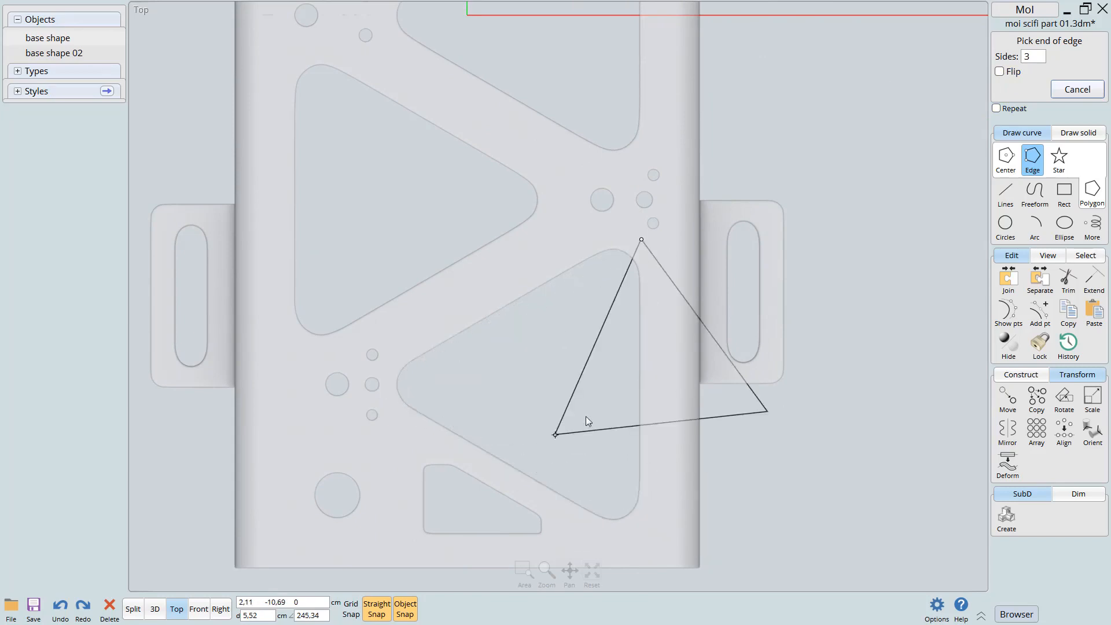
pyautogui.click(999, 72)
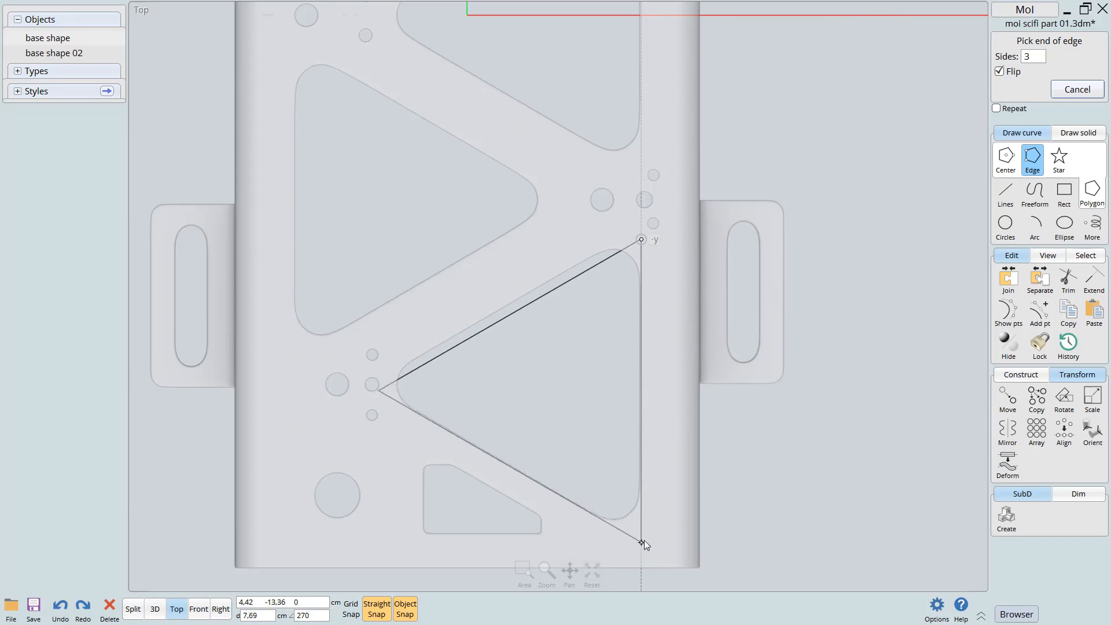
pyautogui.moveTo(646, 520); pyautogui.dragTo(642, 442, button='middle')
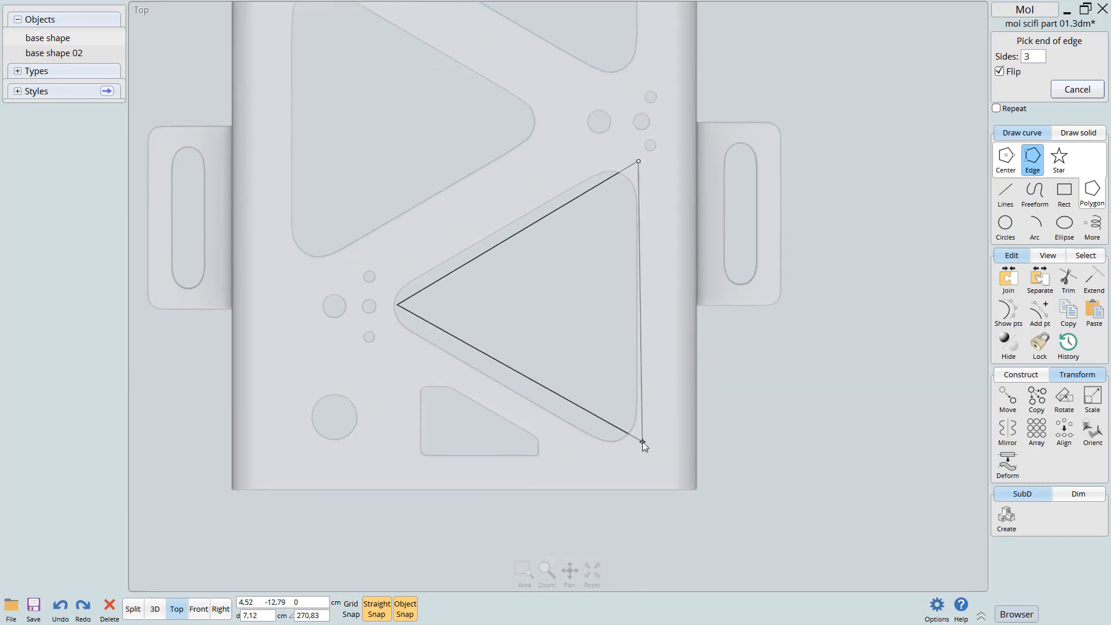
pyautogui.click(645, 479)
# Move the triangle slightly up along Y to line its upper slanted side up with the reference cutout
pyautogui.click(554, 211)
pyautogui.moveTo(554, 207); pyautogui.dragTo(554, 199)
pyautogui.moveTo(640, 268); pyautogui.dragTo(663, 312, button='middle')
# Fillet all three corners of the large triangle with a circular 0.7 cm radius
pyautogui.press('f')
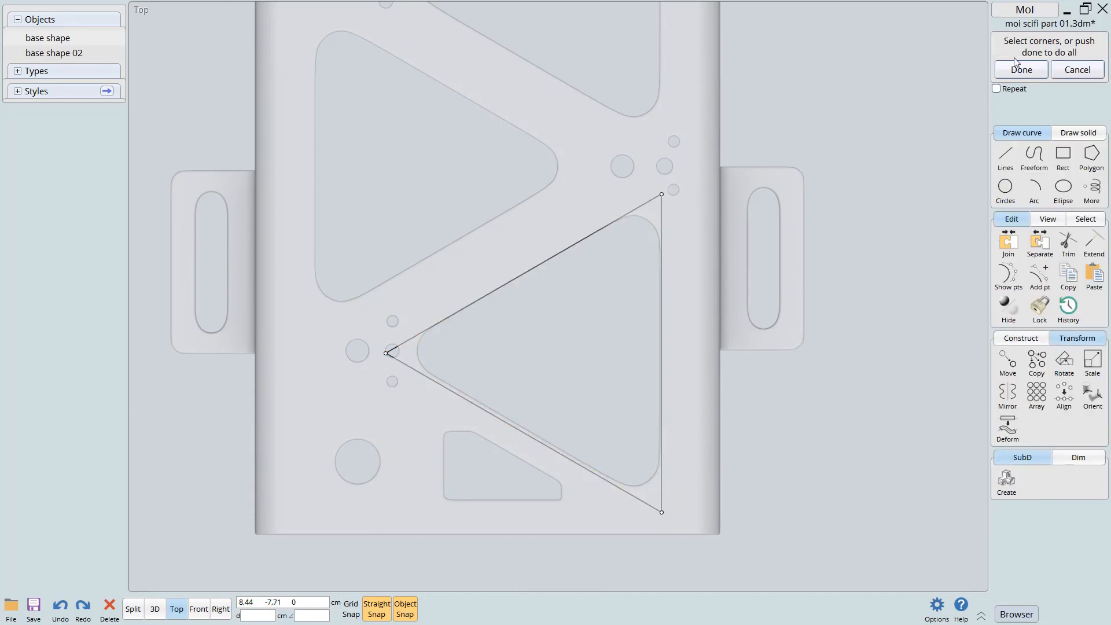
pyautogui.rightClick(829, 292)
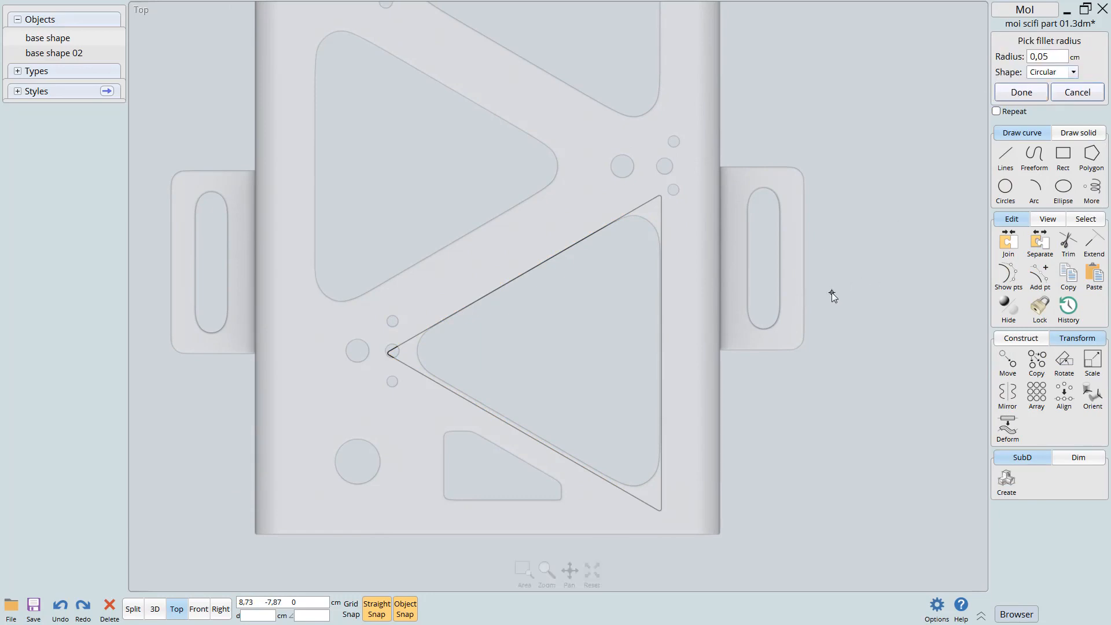
pyautogui.write('1')
pyautogui.press('Return')
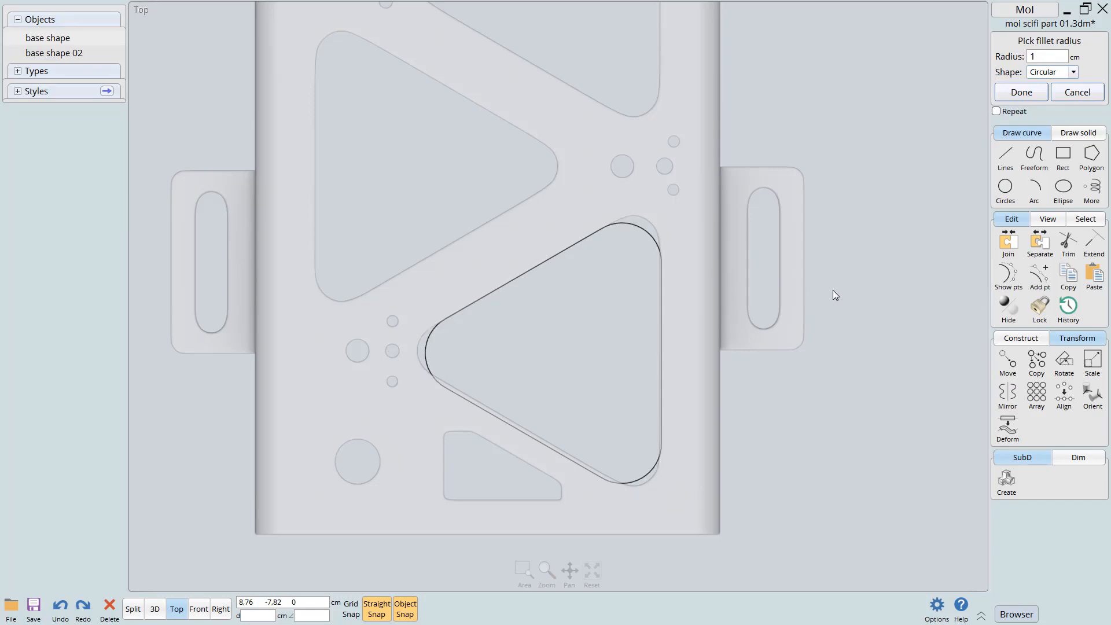
pyautogui.write('.7')
pyautogui.press('Return')
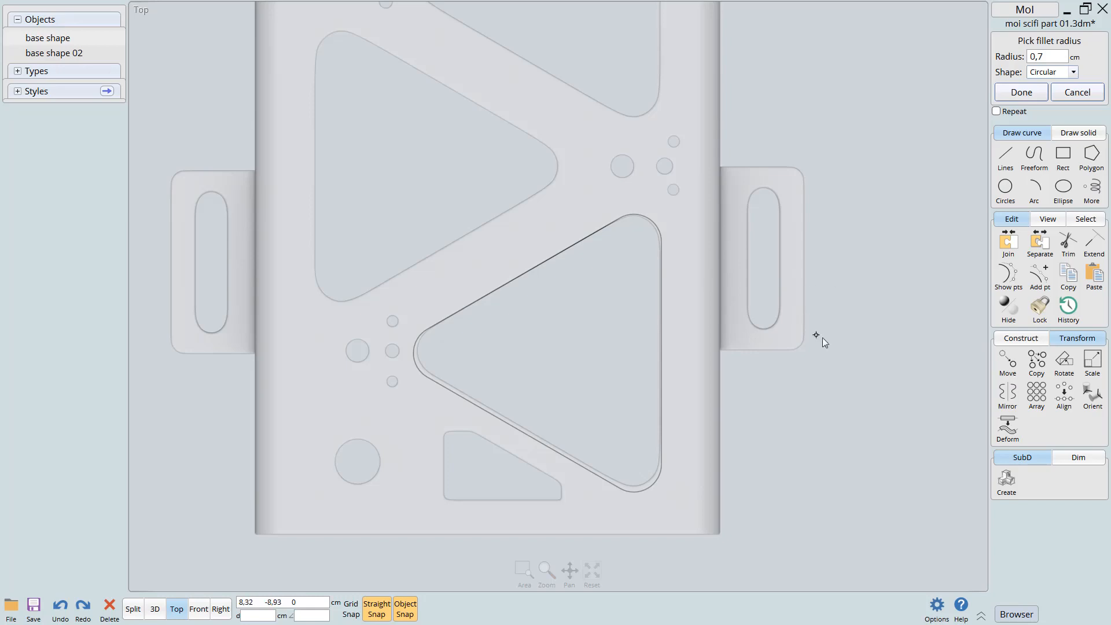
pyautogui.press('Return')
# Turn off object snap and nudge the rounded triangle slightly up along Y to center it evenly around the reference cutout
pyautogui.scroll(2, 628, 334)
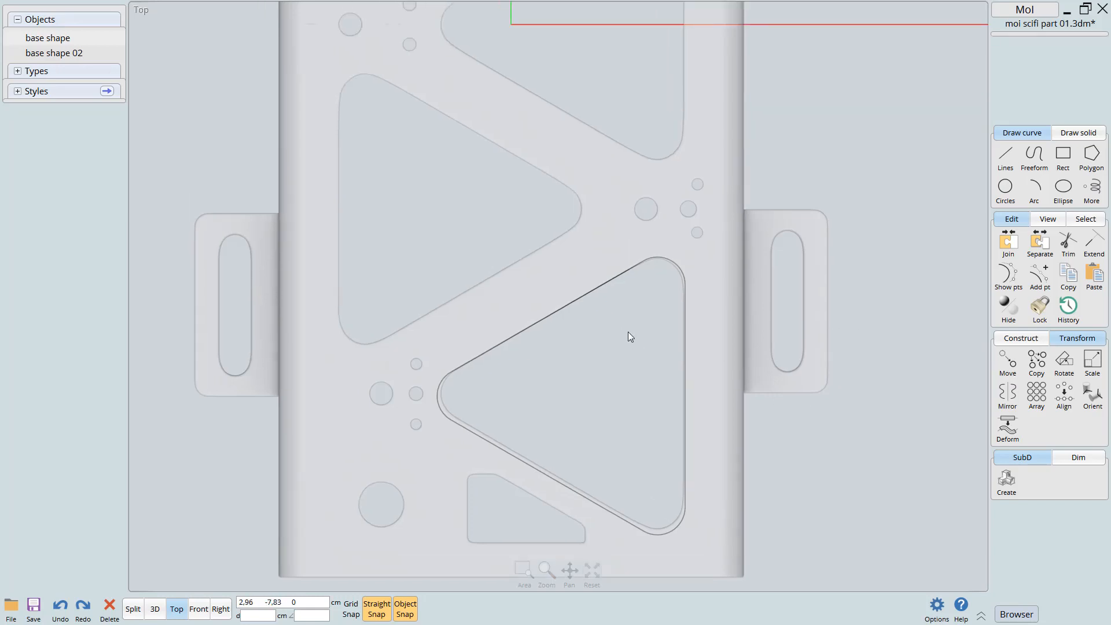
pyautogui.click(585, 281)
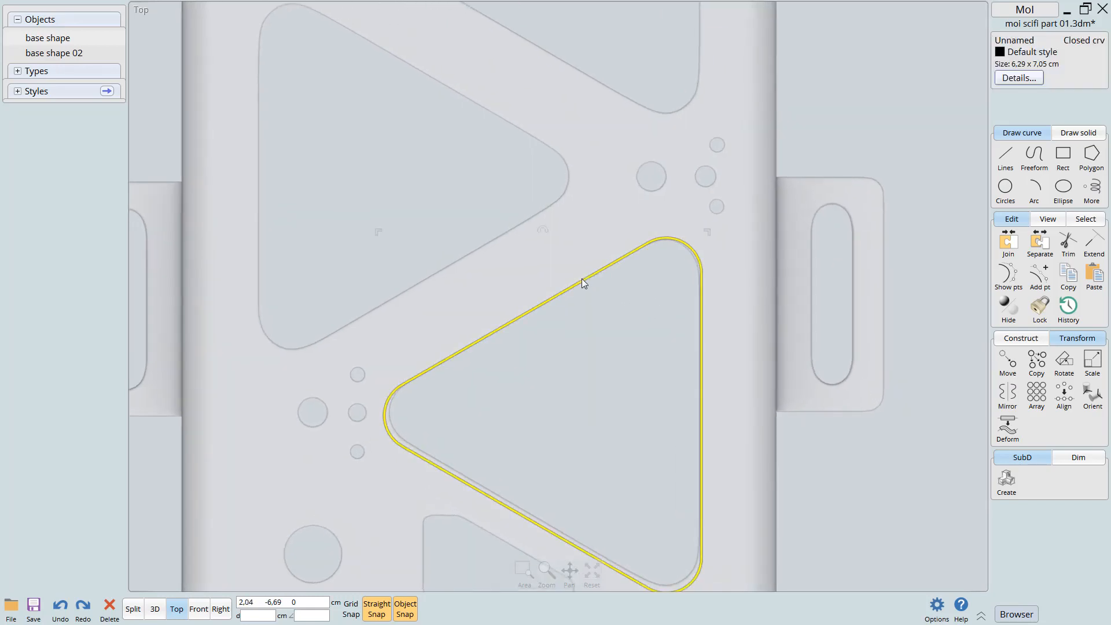
pyautogui.moveTo(583, 281)
pyautogui.mouseDown()
pyautogui.moveTo(585, 265)
pyautogui.moveTo(586, 279)
pyautogui.mouseUp()
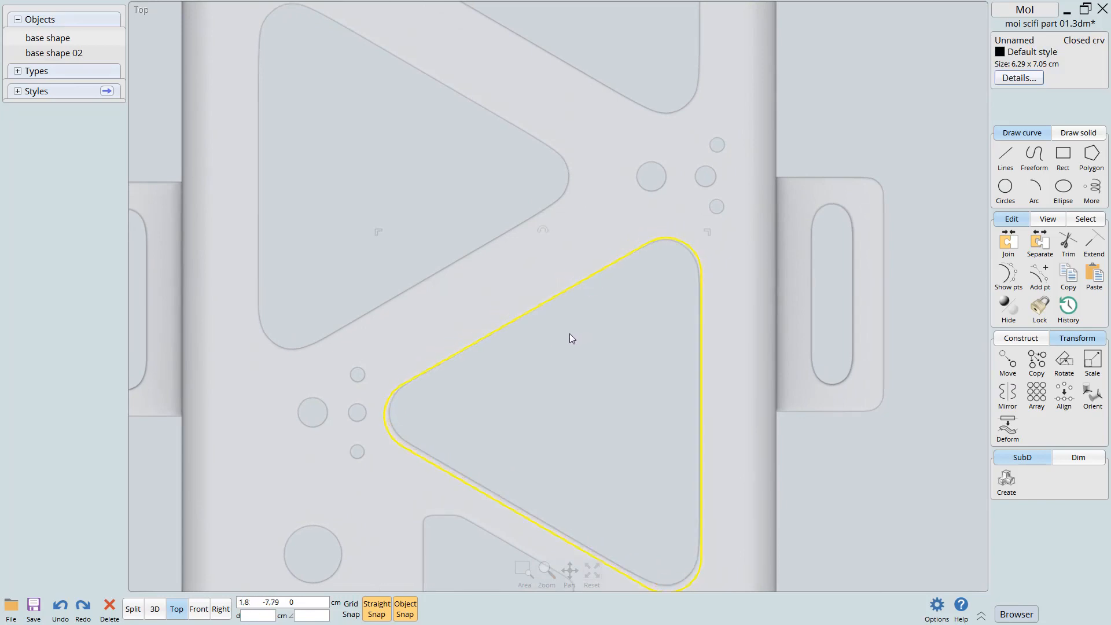
pyautogui.scroll(-2, 585, 293)
pyautogui.scroll(2, 519, 342)
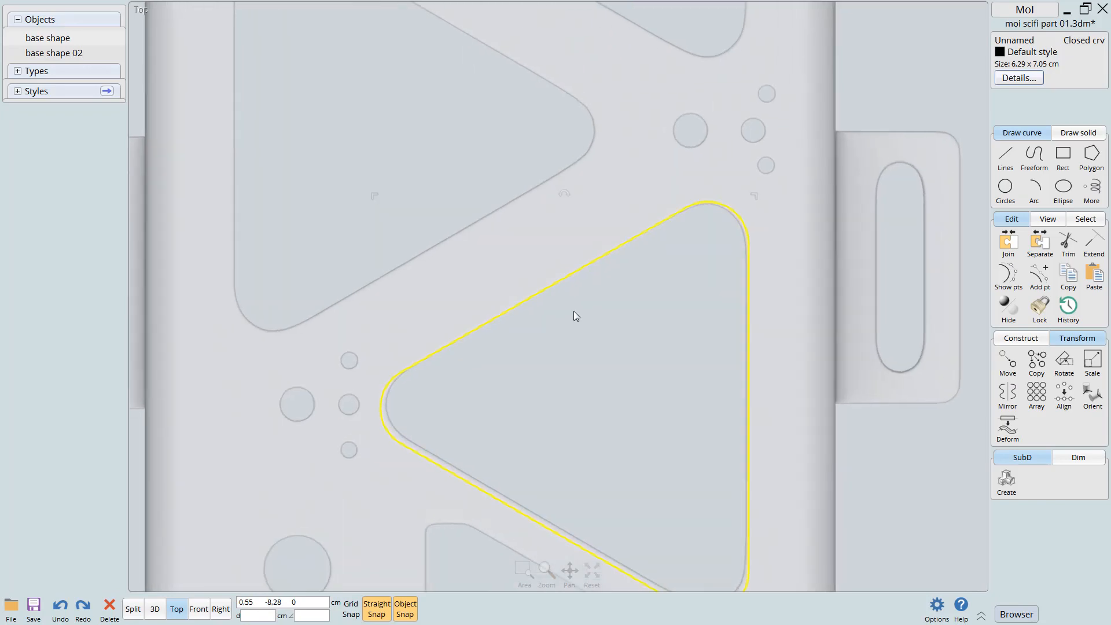
pyautogui.click(405, 609)
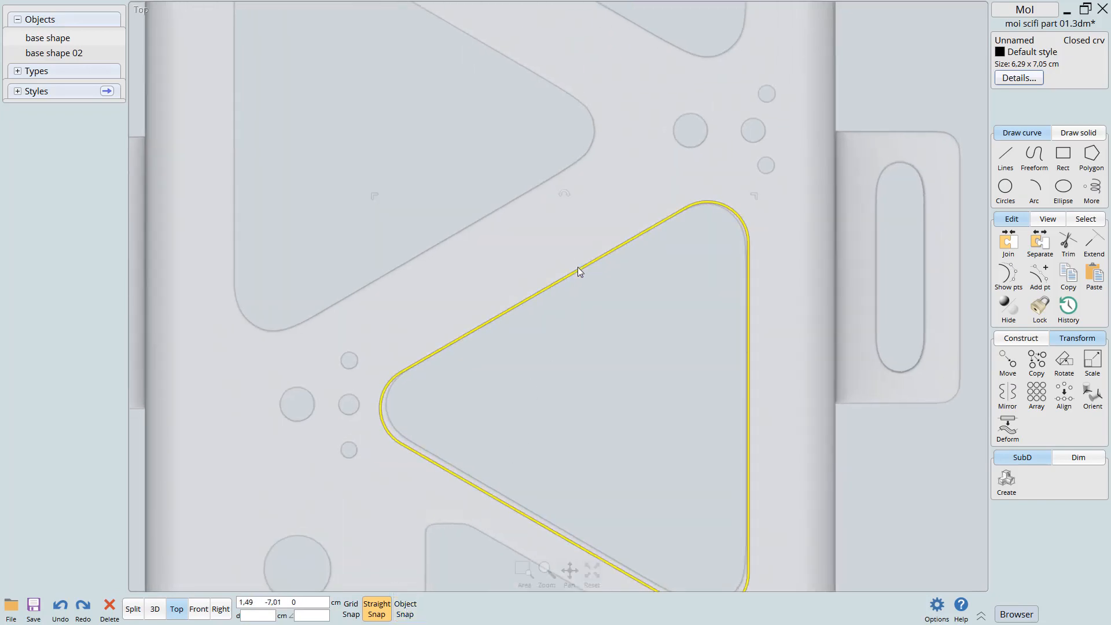
pyautogui.moveTo(579, 269)
pyautogui.mouseDown()
pyautogui.moveTo(579, 254)
pyautogui.moveTo(580, 266)
pyautogui.mouseUp()
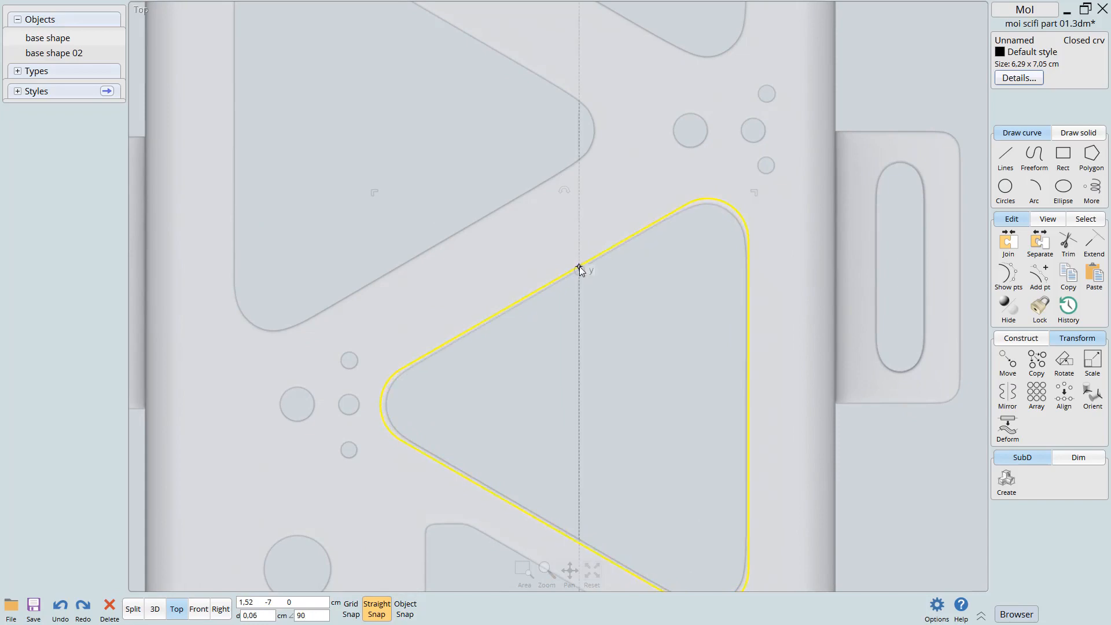
pyautogui.moveTo(650, 328); pyautogui.dragTo(608, 252, button='middle')
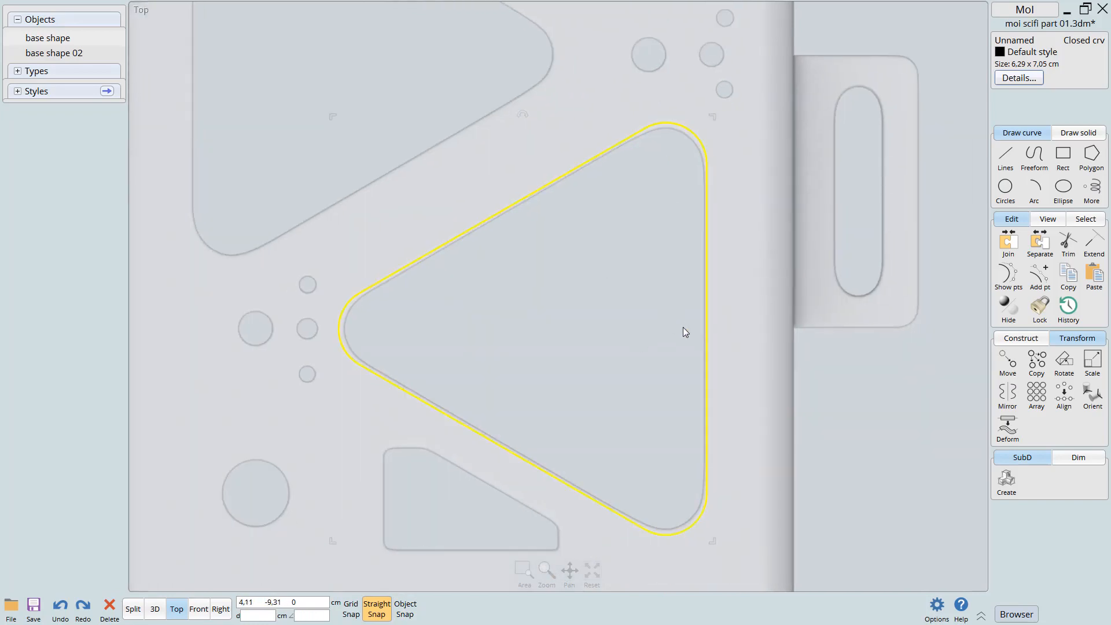
# Turn object snap back on and mirror the rounded triangle across the X axis through the origin, keeping the original
pyautogui.scroll(-4, 687, 330)
pyautogui.scroll(1, 648, 360)
pyautogui.scroll(-3, 644, 360)
pyautogui.moveTo(643, 422); pyautogui.dragTo(649, 456, button='middle')
pyautogui.click(1008, 393)
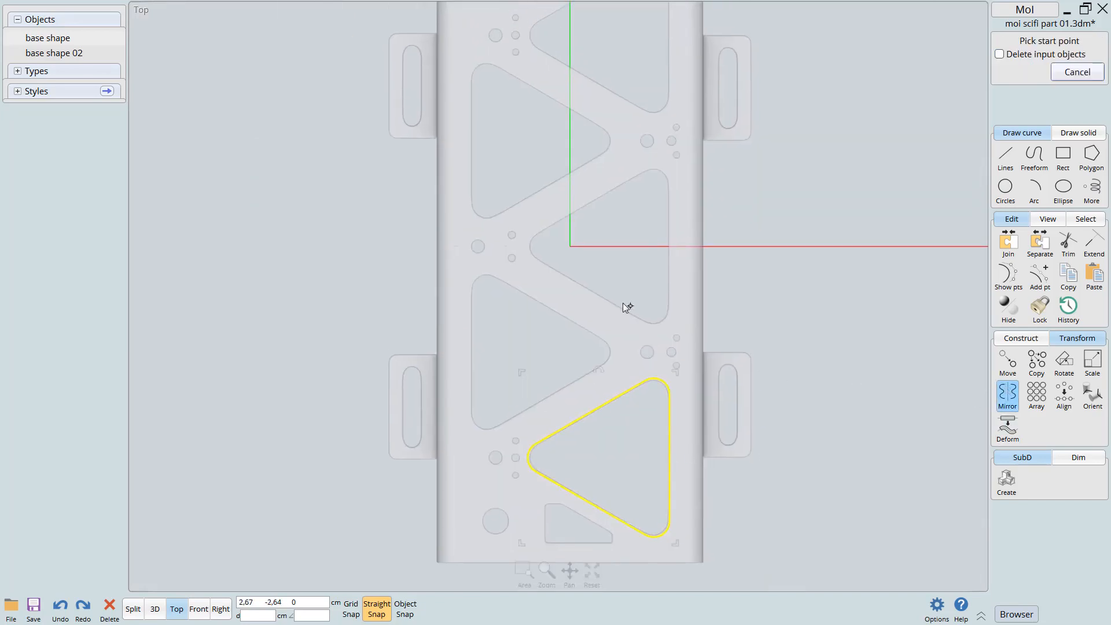
pyautogui.click(405, 608)
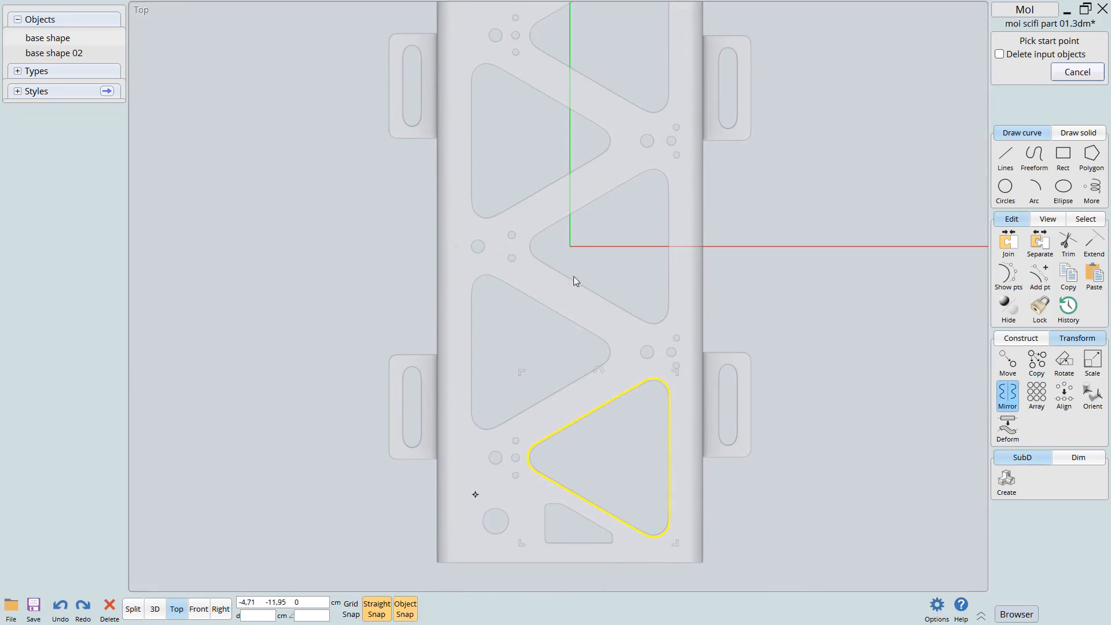
pyautogui.click(569, 247)
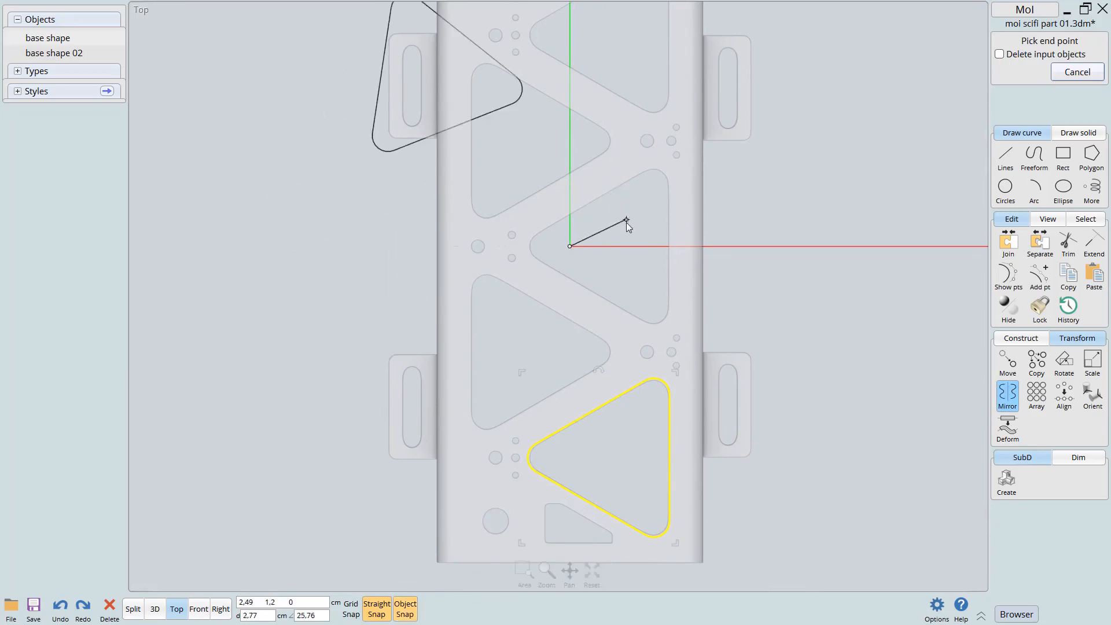
pyautogui.click(625, 245)
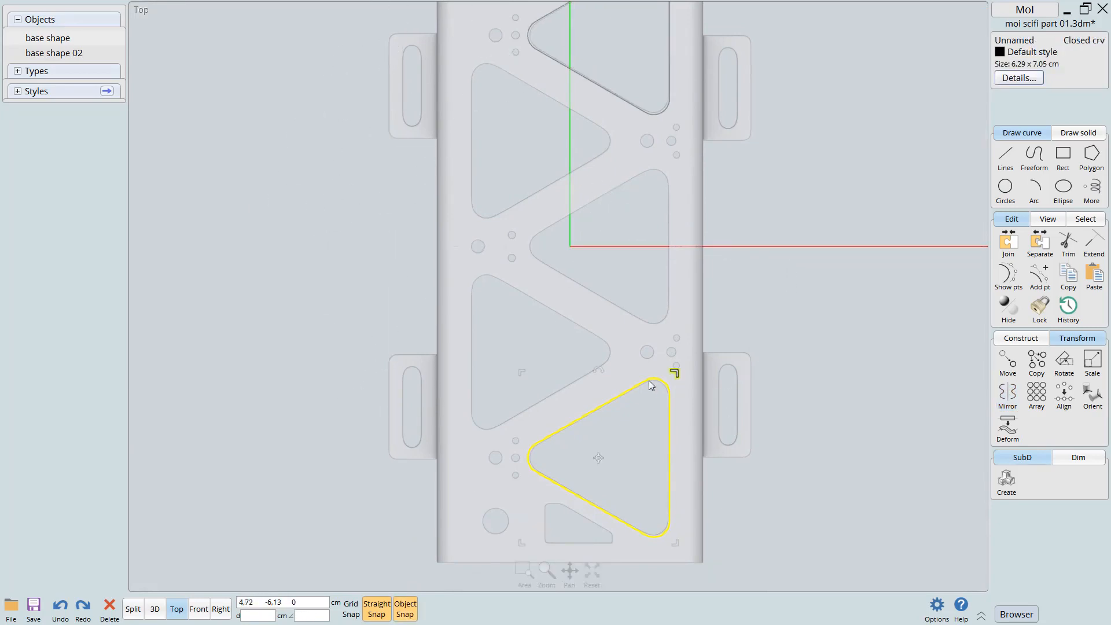
# Copy the lowest rounded triangle straight up over the middle right-hand cutout and start moving the copy into line with the reference
pyautogui.keyDown('ctrl'); pyautogui.moveTo(633, 389); pyautogui.dragTo(633, 186); pyautogui.keyUp('ctrl')
pyautogui.scroll(3, 694, 270)
pyautogui.click(647, 245)
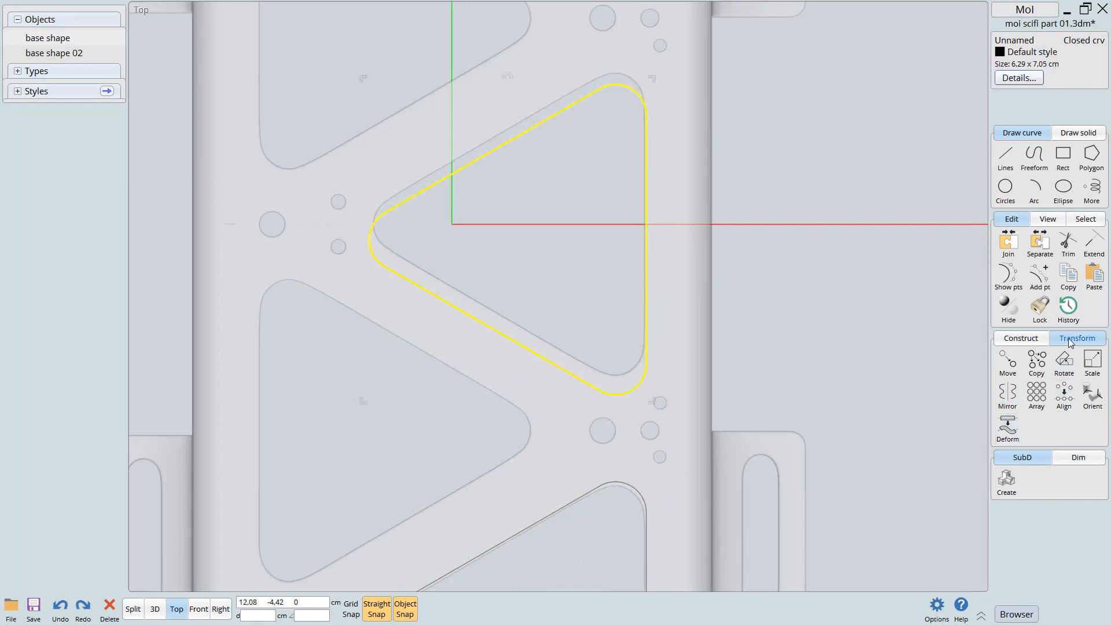
pyautogui.click(1007, 363)
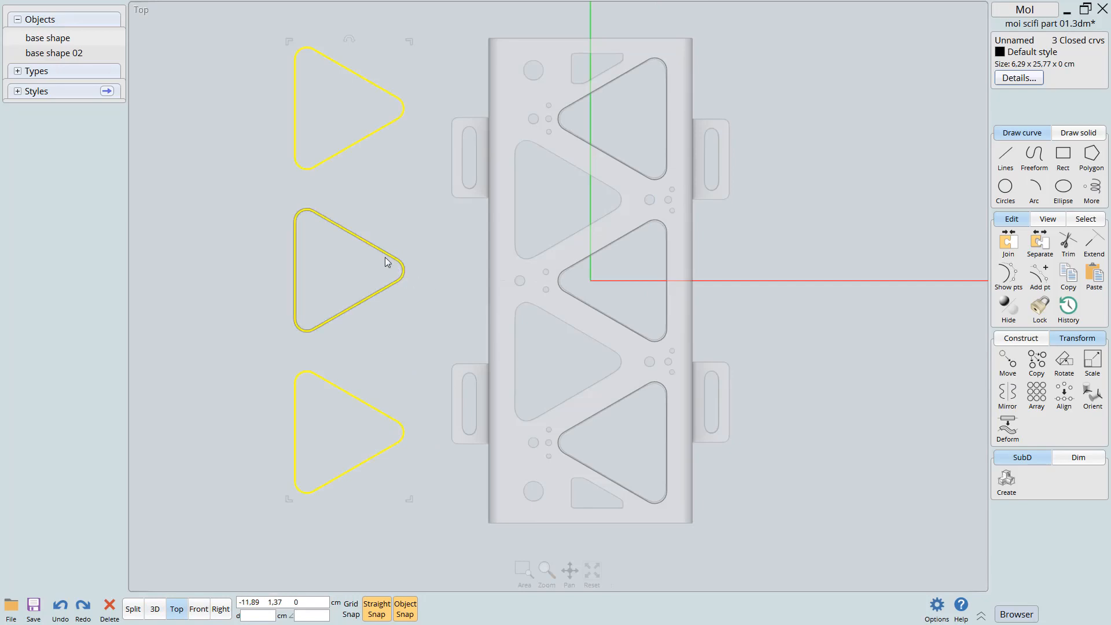
# Move the three flipped triangle copies onto the bracket, aligning two of them with the left-hand reference cutouts
pyautogui.moveTo(387, 262); pyautogui.dragTo(591, 356)
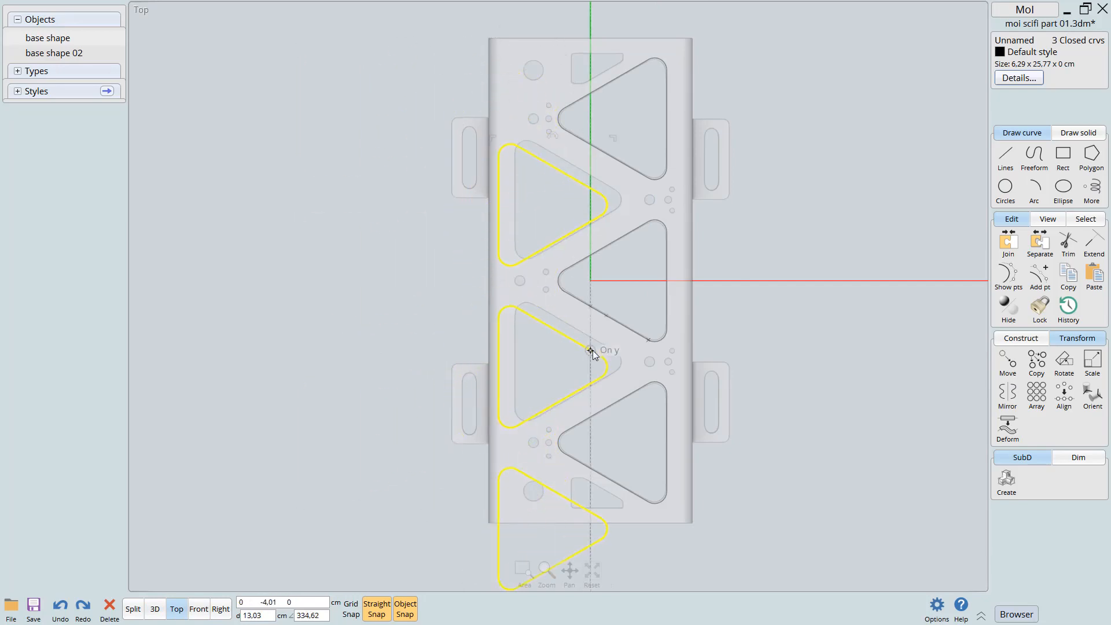
pyautogui.scroll(5, 590, 381)
pyautogui.moveTo(527, 270); pyautogui.dragTo(567, 260)
pyautogui.scroll(-6, 539, 311)
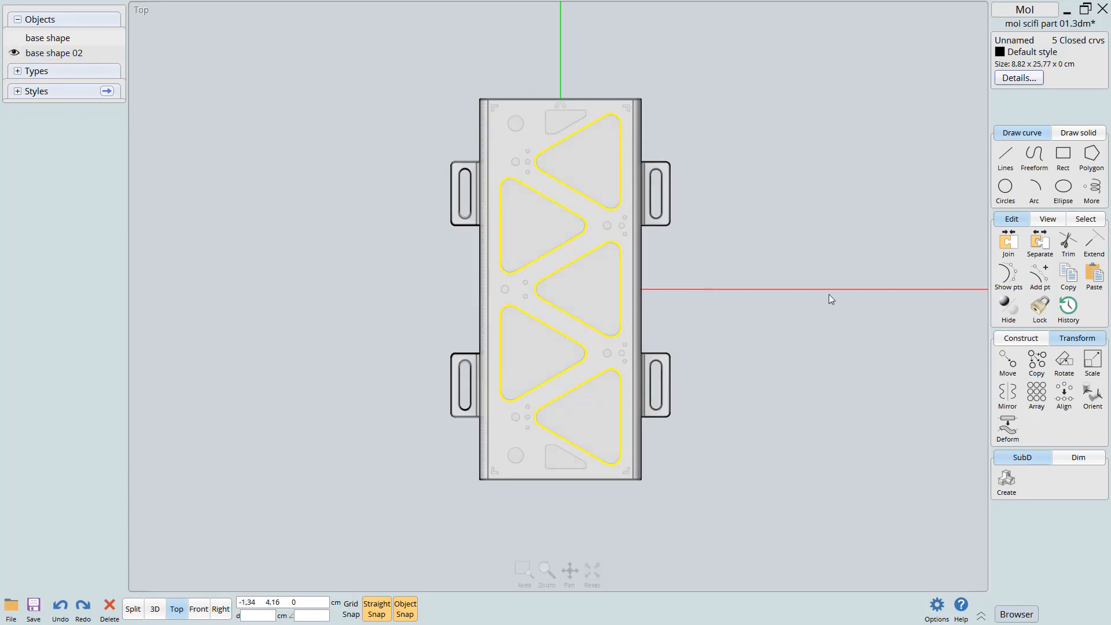
# Boolean-merge base shape 02 with the five rounded triangle profiles
pyautogui.click(557, 179)
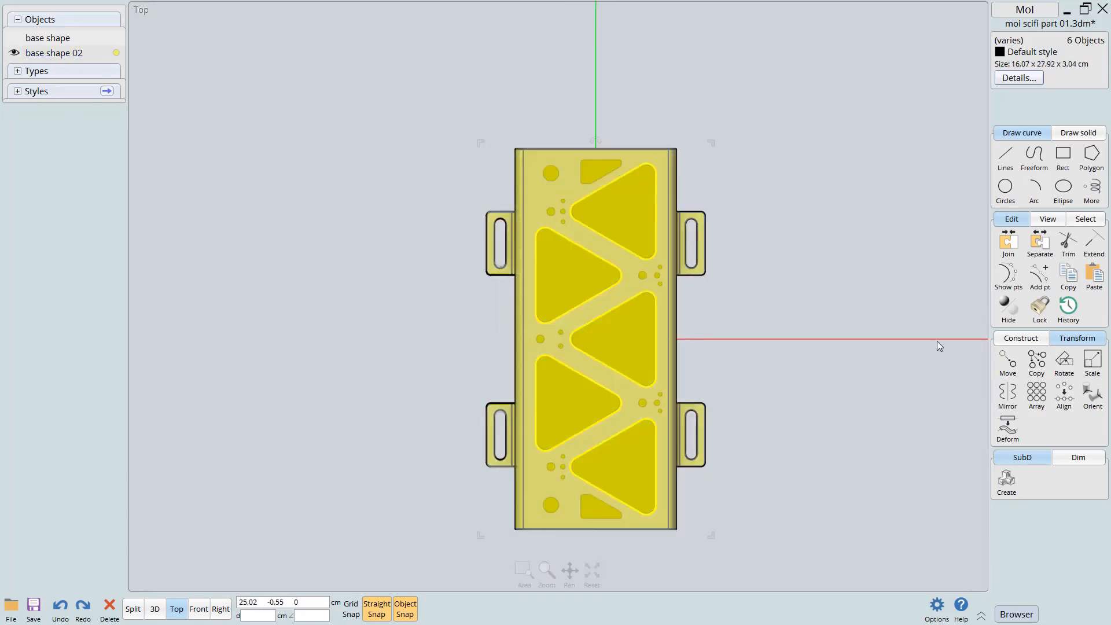
pyautogui.click(1016, 339)
pyautogui.click(1007, 362)
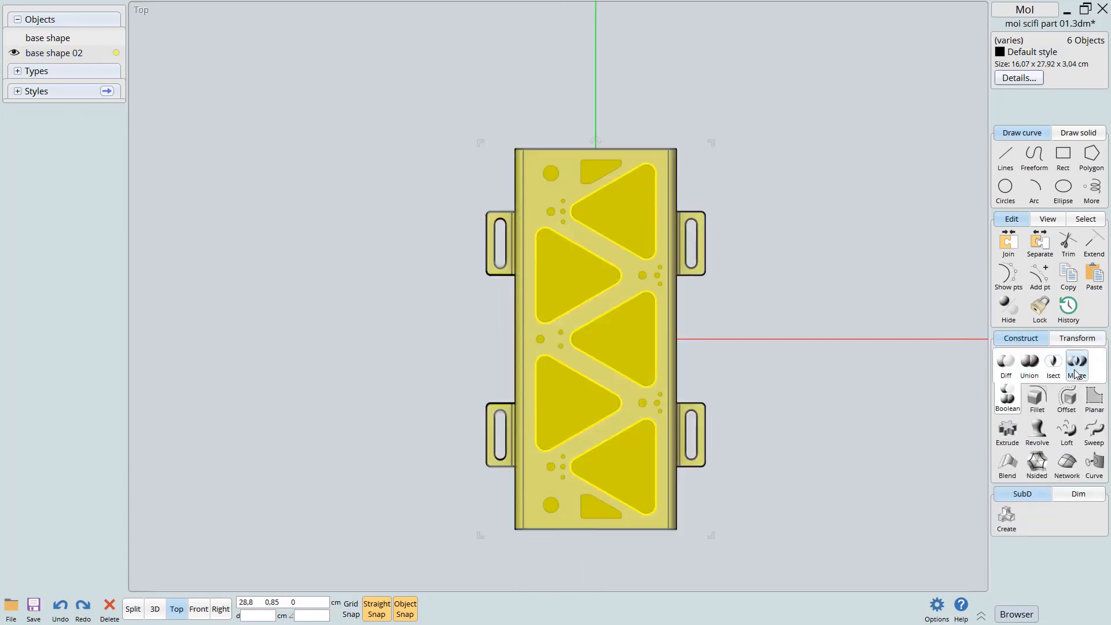
pyautogui.click(1076, 363)
pyautogui.rightClick(840, 296)
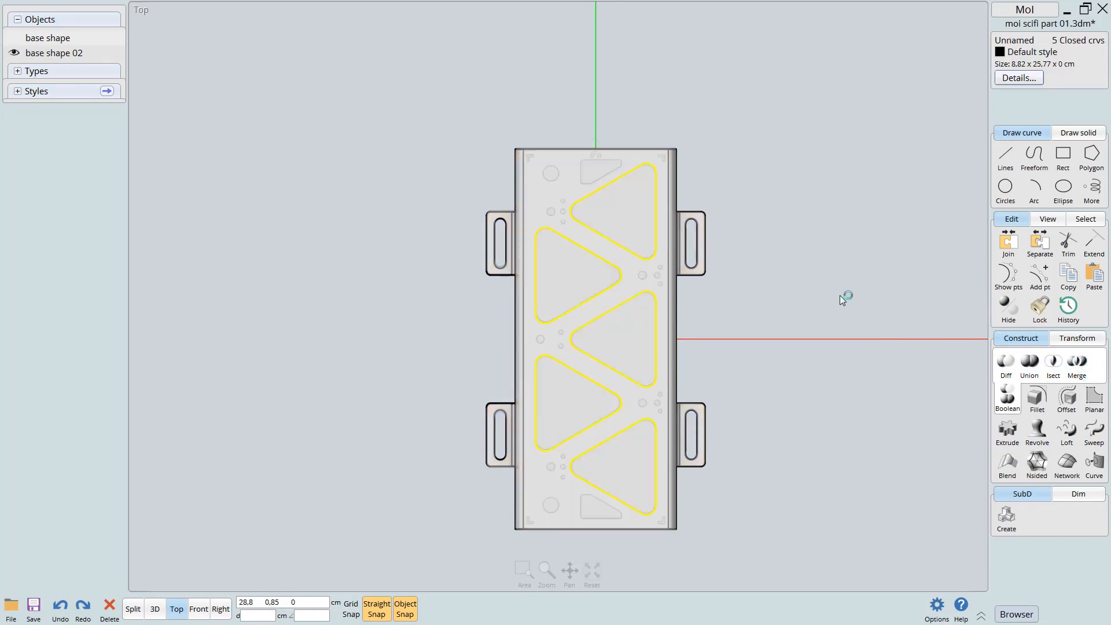
# Delete the five triangular solid pieces and their outline curves from the plate of base shape 02
pyautogui.click(621, 195)
pyautogui.click(589, 283)
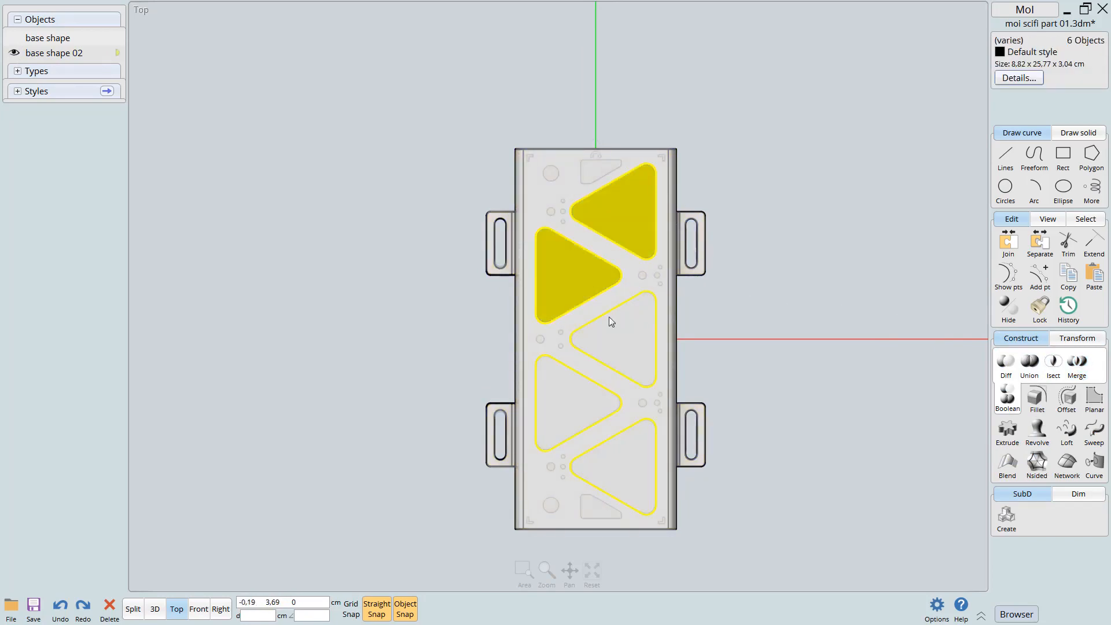
pyautogui.click(624, 345)
pyautogui.click(567, 401)
pyautogui.click(630, 471)
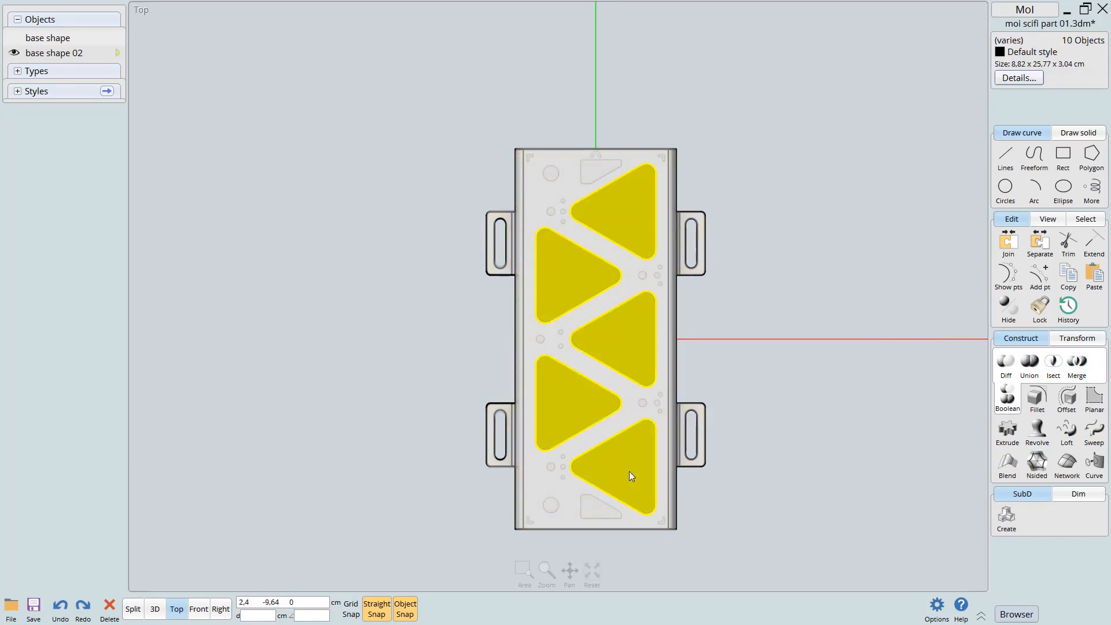
pyautogui.press('Delete')
# Select the upper and lower rim edges along one straight side and one adjoining corner of the nearest triangular cutout
pyautogui.moveTo(620, 460); pyautogui.dragTo(571, 456, button='right')
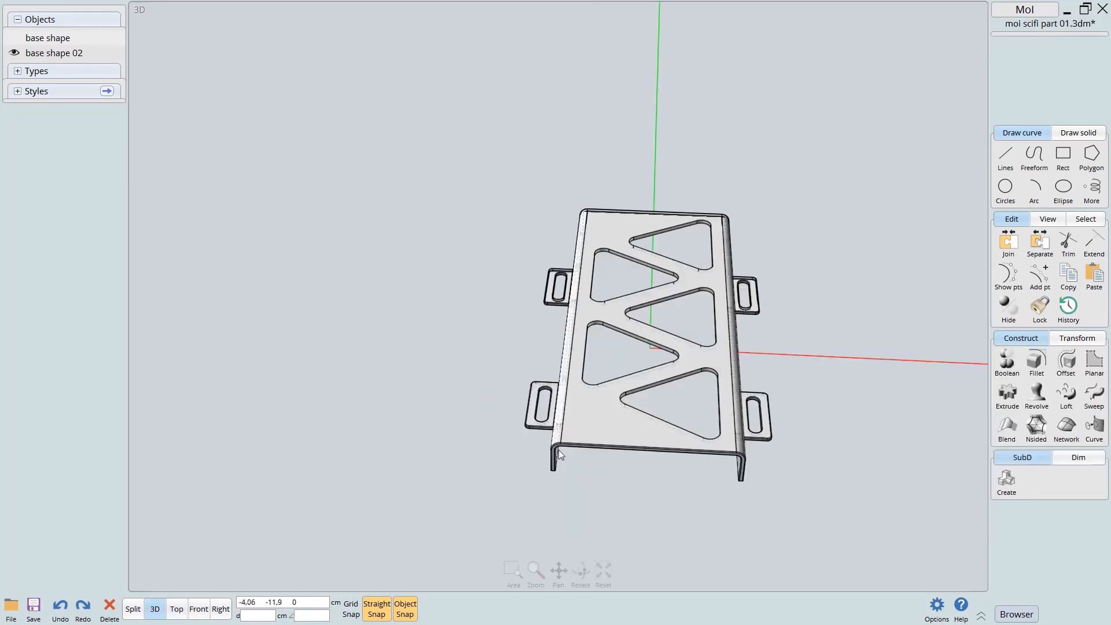
pyautogui.moveTo(672, 344); pyautogui.dragTo(599, 380, button='right')
pyautogui.scroll(5, 694, 347)
pyautogui.moveTo(773, 310); pyautogui.dragTo(710, 327, button='right')
pyautogui.scroll(2, 751, 332)
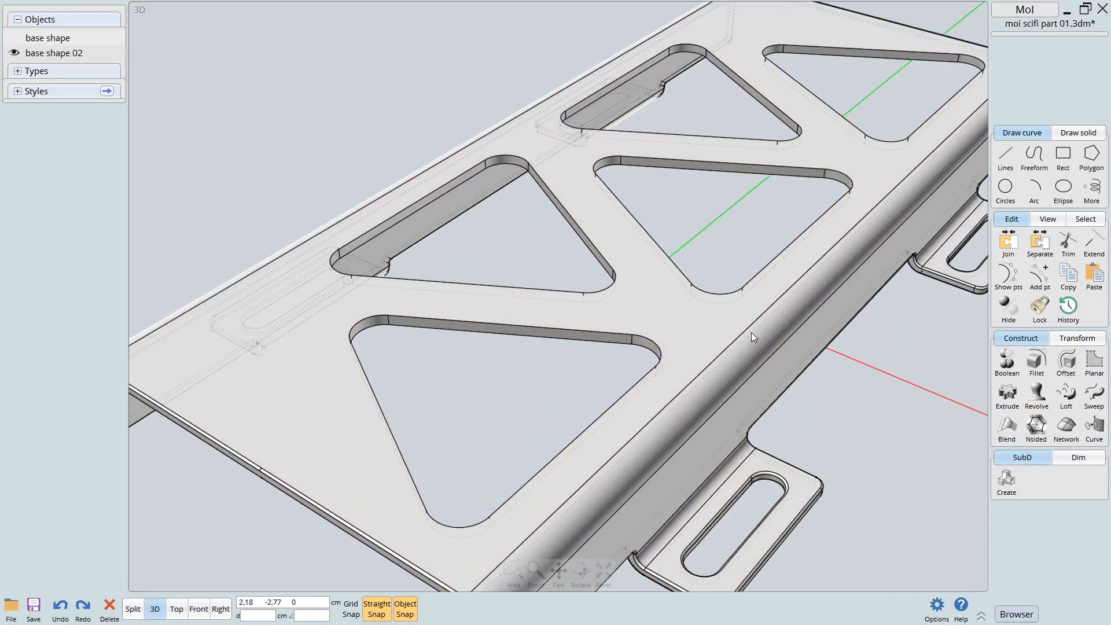
pyautogui.click(601, 324)
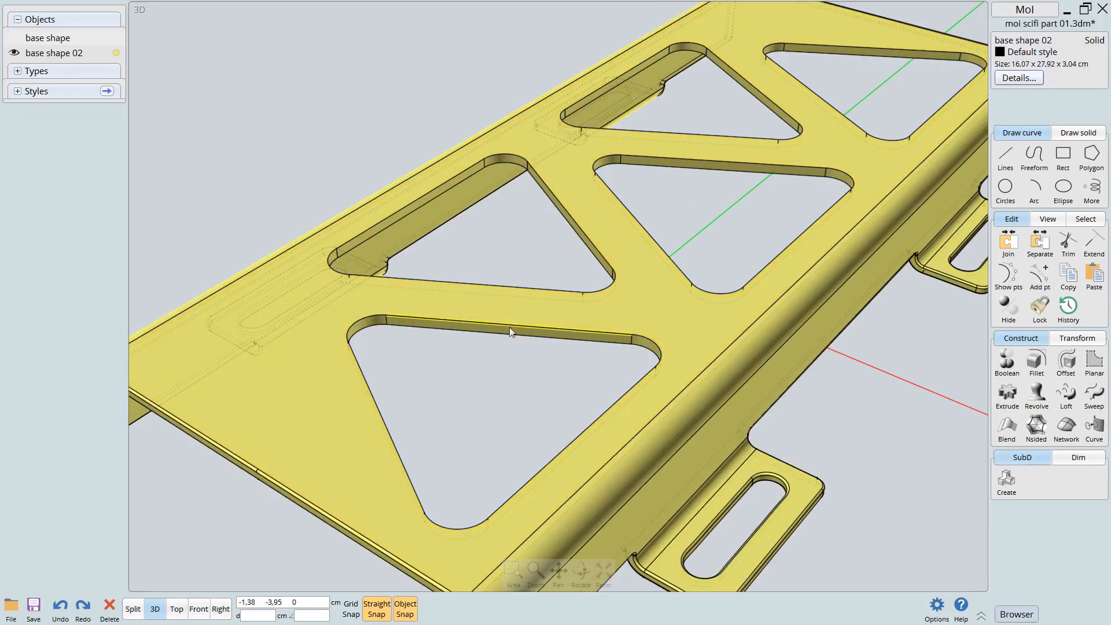
pyautogui.moveTo(516, 324)
pyautogui.mouseDown(button='right')
pyautogui.moveTo(606, 326)
pyautogui.moveTo(509, 353)
pyautogui.mouseUp(button='right')
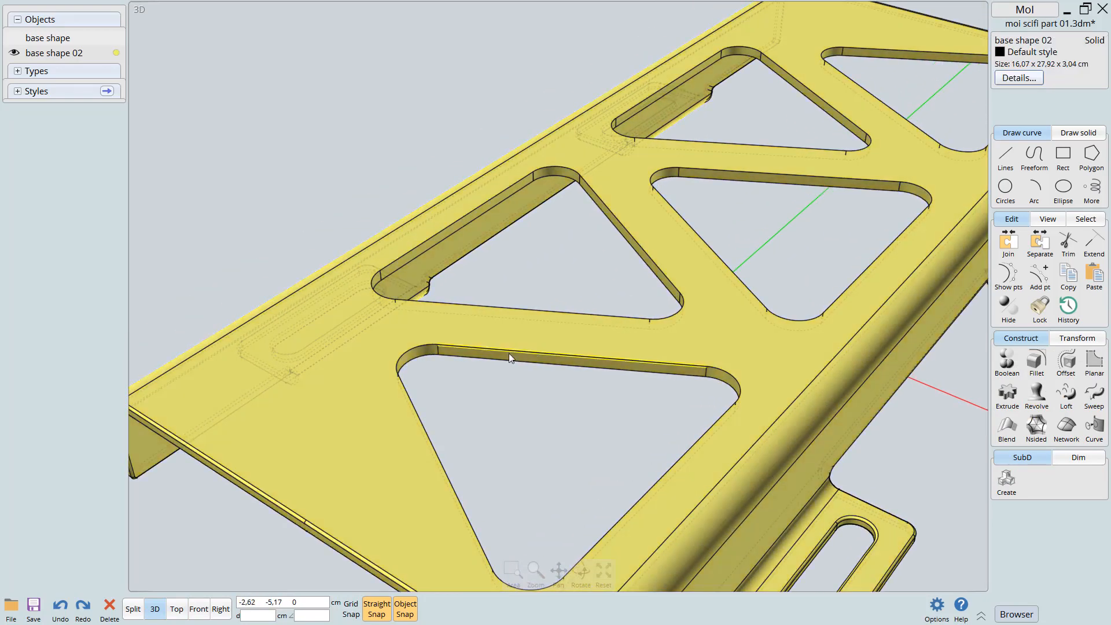
pyautogui.click(509, 354)
pyautogui.click(421, 348)
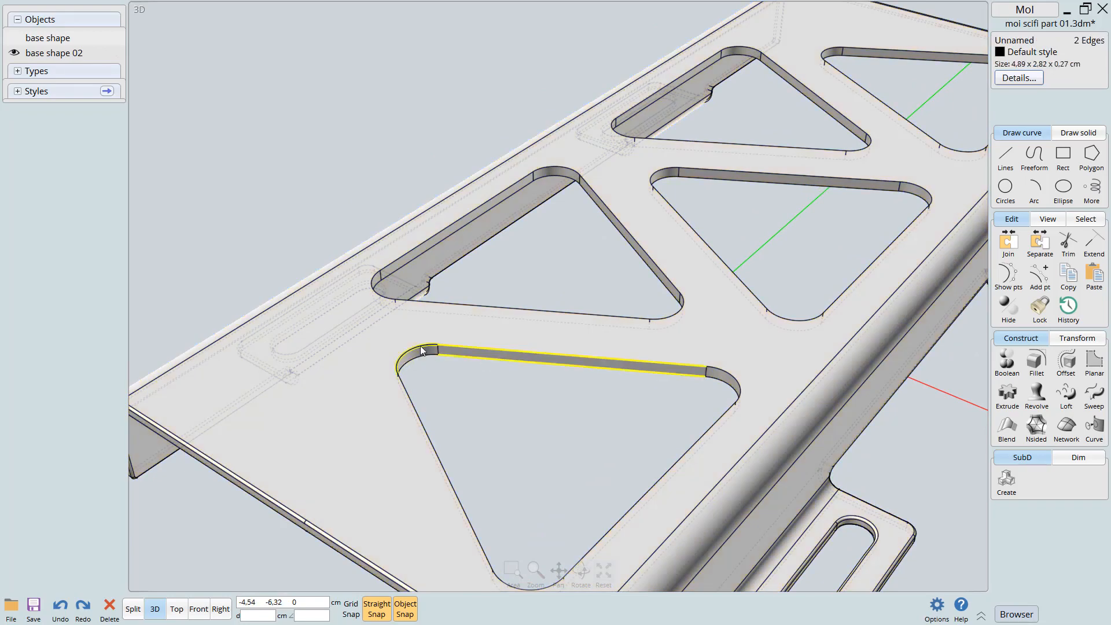
pyautogui.click(423, 356)
pyautogui.moveTo(591, 321); pyautogui.dragTo(583, 388, button='middle')
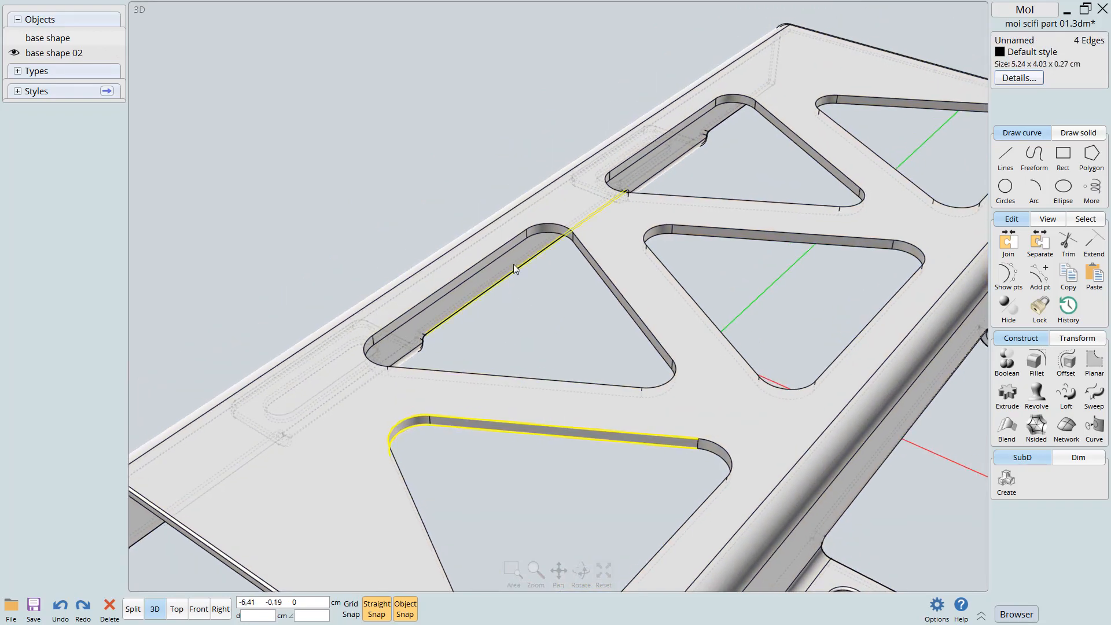
# Add the upper and lower rim edges of the two triangular cutouts along the plate's far long side to the selection
pyautogui.click(502, 247)
pyautogui.click(536, 231)
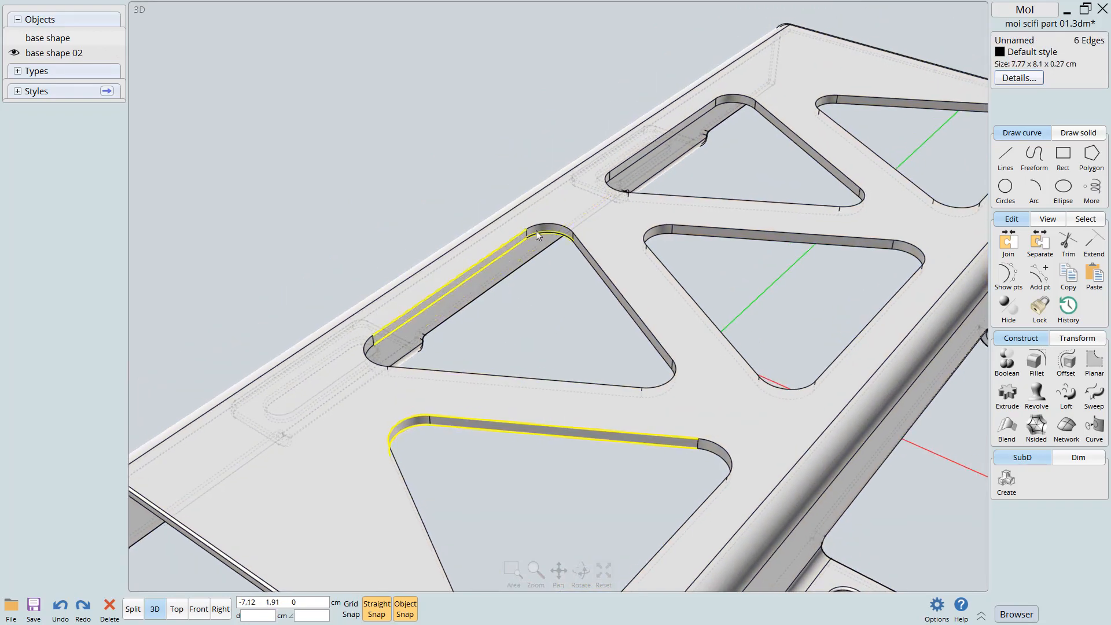
pyautogui.click(539, 234)
pyautogui.click(643, 149)
pyautogui.click(648, 152)
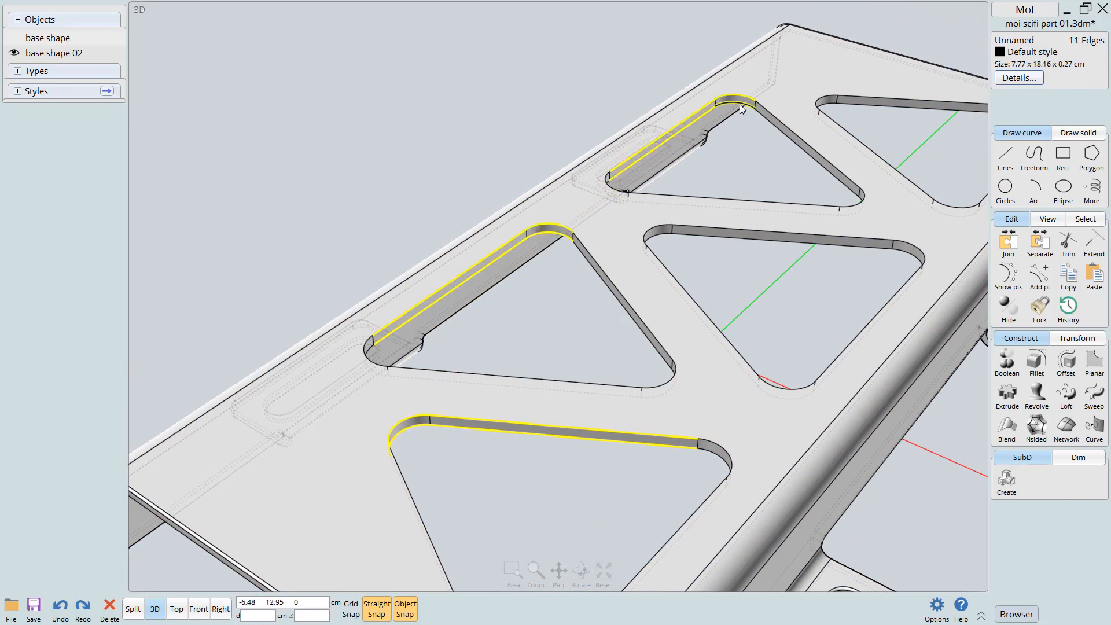
# Add the upper and lower rim edges of the middle and farthest remaining triangular cutouts to the selection
pyautogui.click(779, 233)
pyautogui.click(665, 225)
pyautogui.click(894, 99)
pyautogui.click(890, 107)
pyautogui.click(833, 102)
pyautogui.click(827, 105)
pyautogui.click(822, 110)
pyautogui.moveTo(763, 195); pyautogui.dragTo(696, 192, button='middle')
pyautogui.scroll(-5, 667, 263)
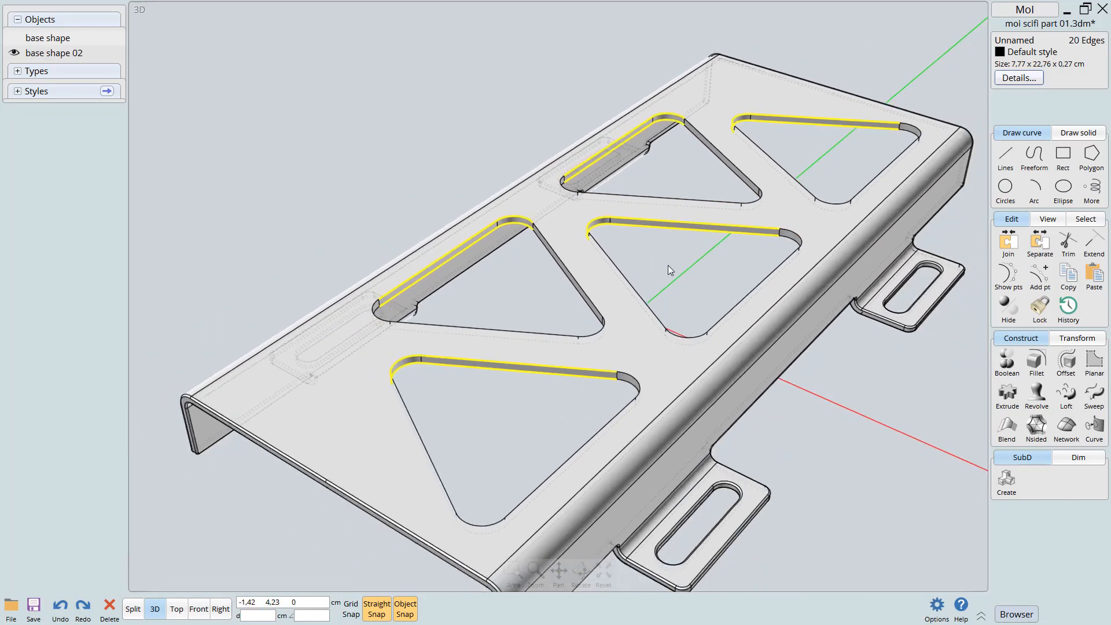
# Look up the script assigned to loop selection in the program's shortcut key settings
pyautogui.click(936, 604)
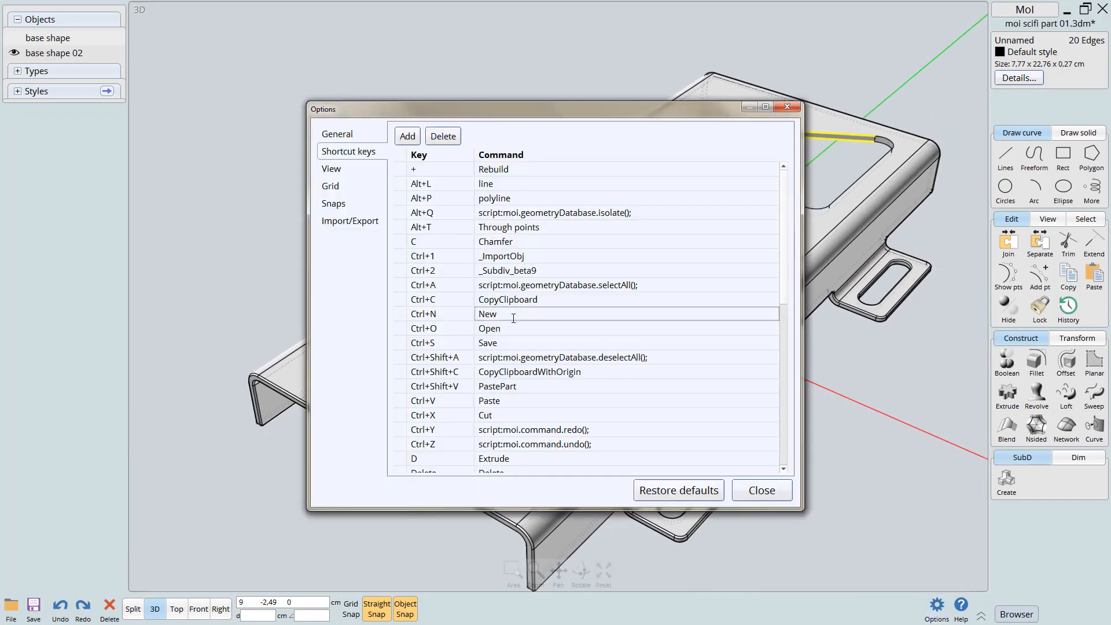
pyautogui.scroll(-6, 514, 316)
pyautogui.scroll(-1, 522, 328)
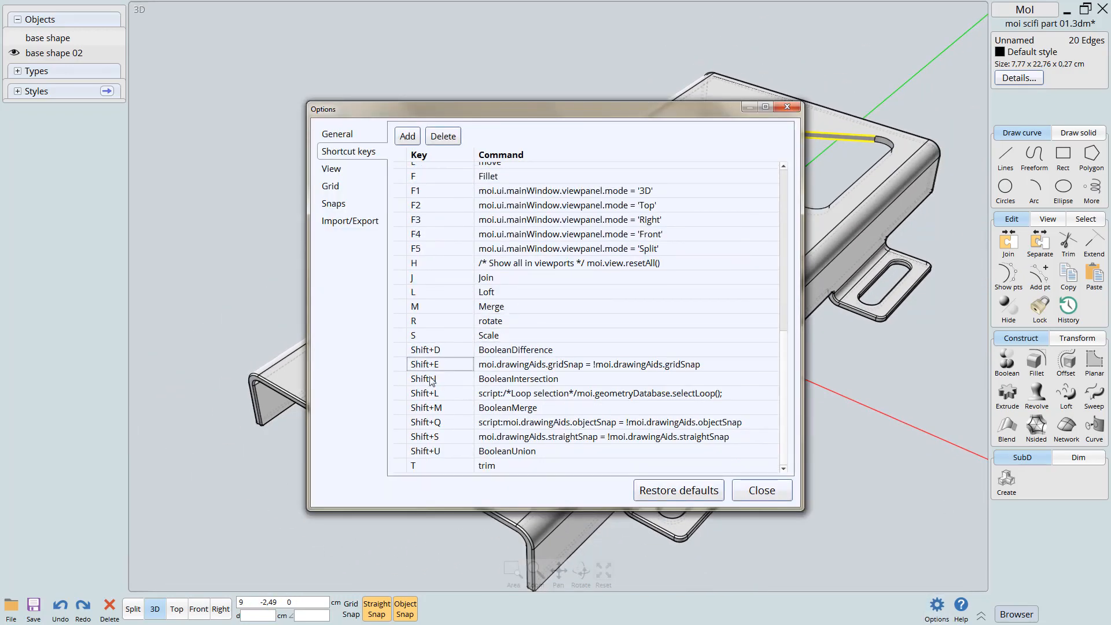
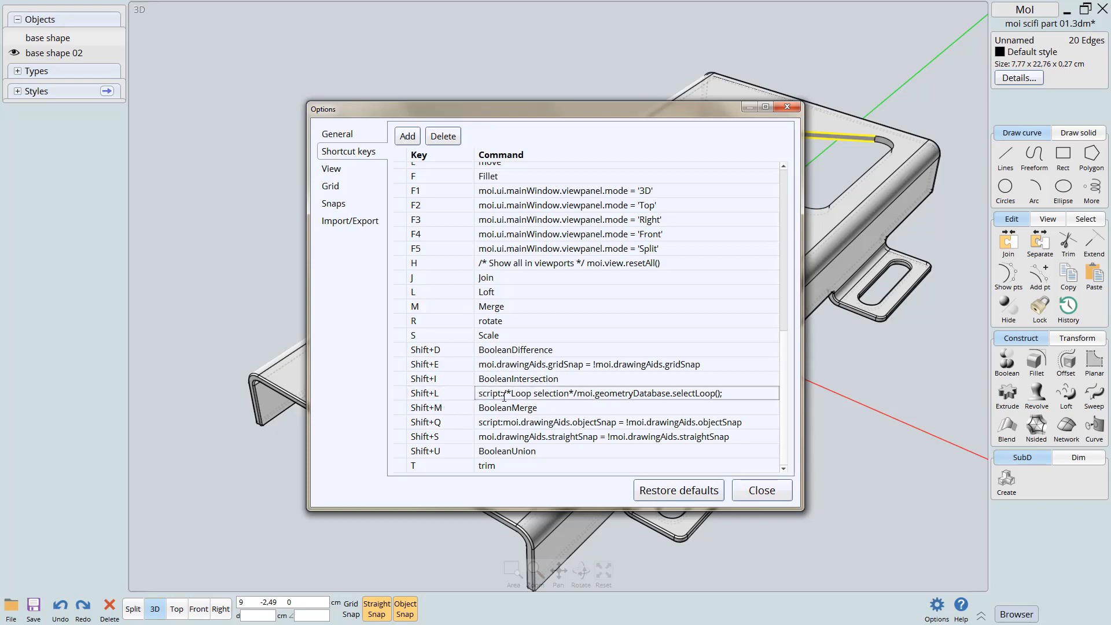
pyautogui.moveTo(478, 393); pyautogui.dragTo(752, 392)
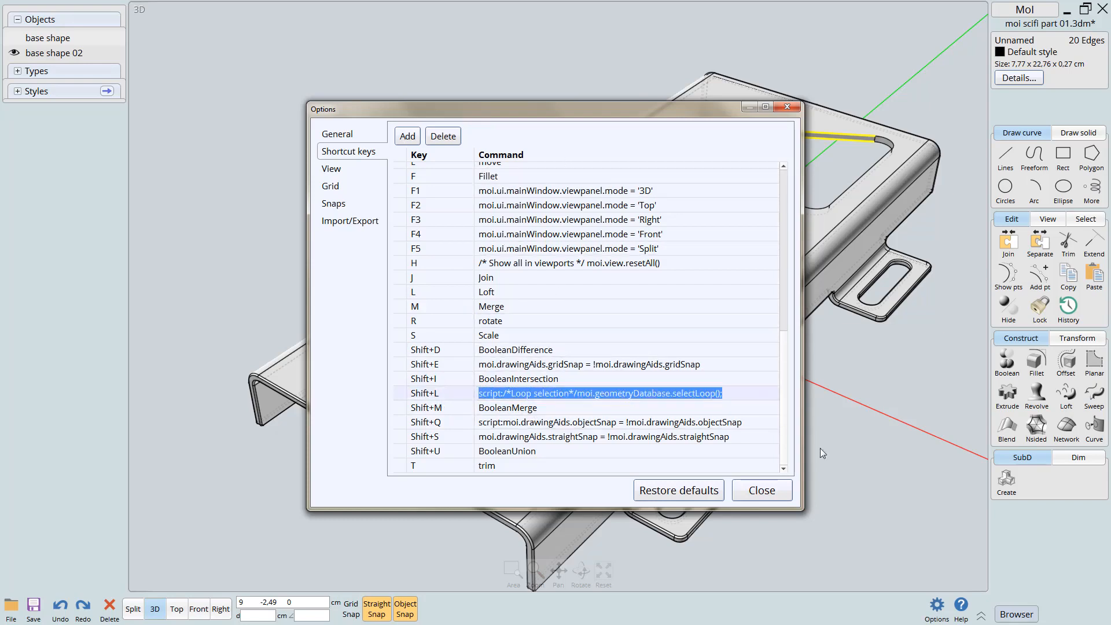
pyautogui.click(762, 491)
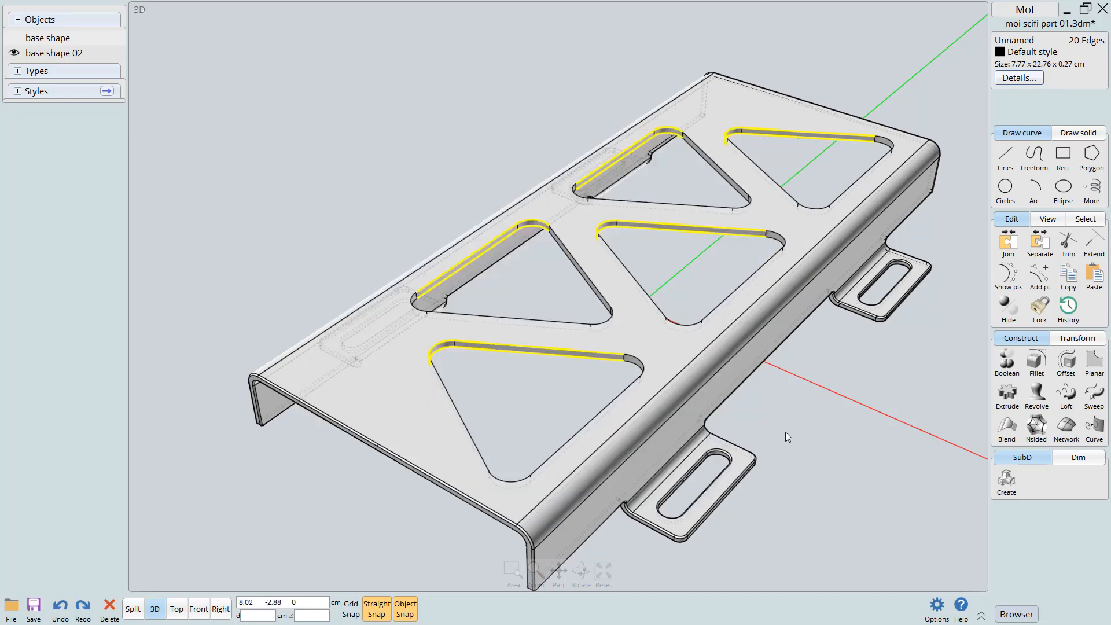
# Extend the edge selection to full loops around all five triangular cutouts and fillet them with a 0.05 cm radius
pyautogui.hotkey('shift', 'l')
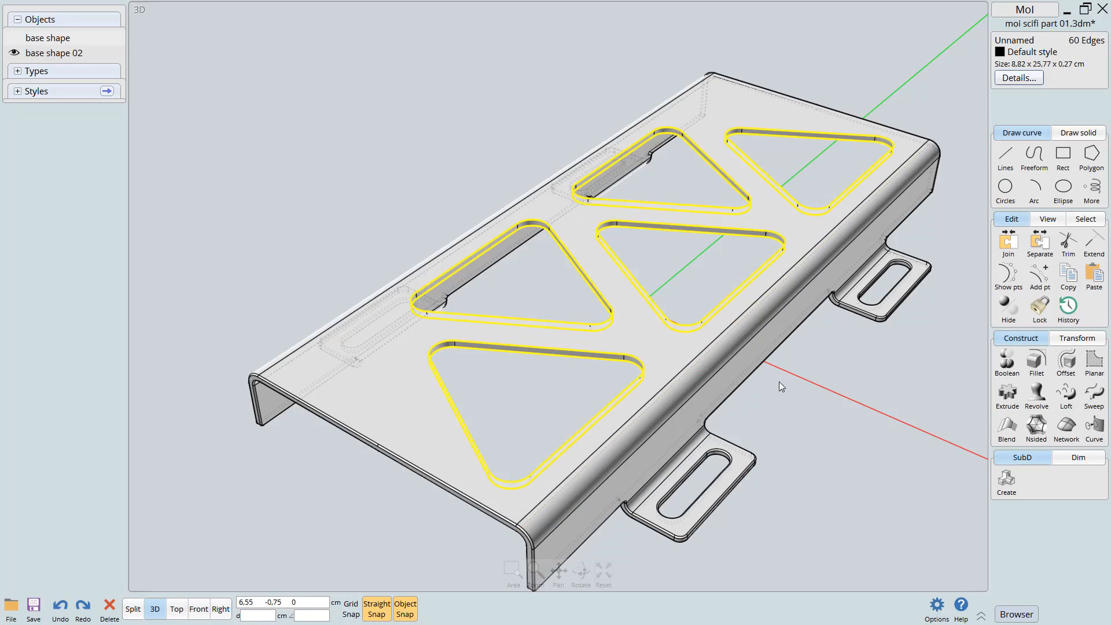
pyautogui.press('f')
pyautogui.scroll(3, 824, 251)
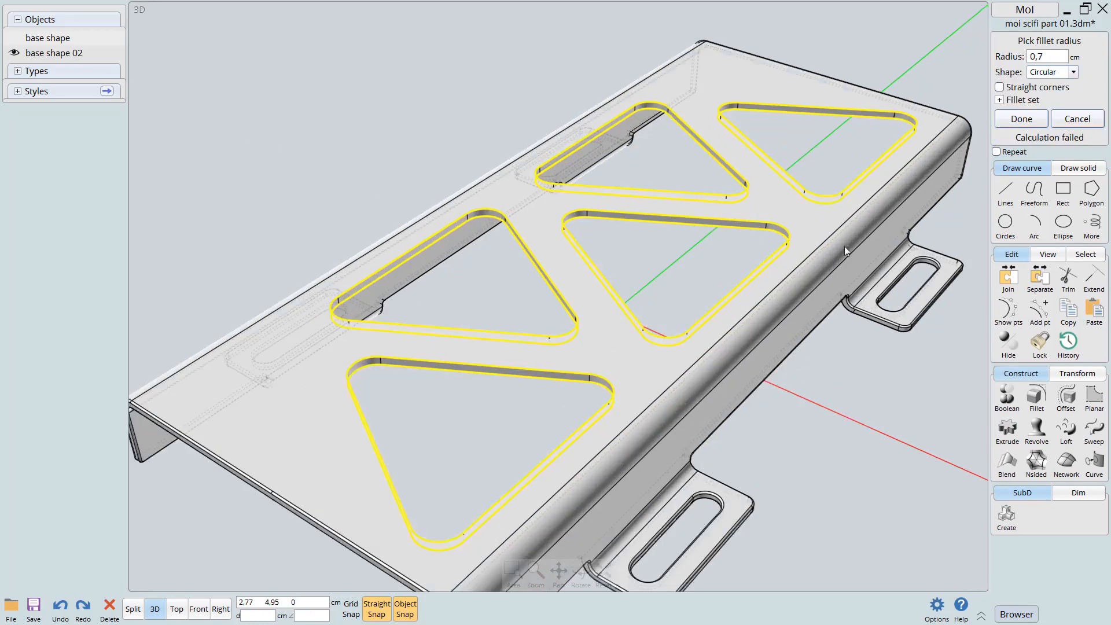
pyautogui.write('.0')
pyautogui.write('5')
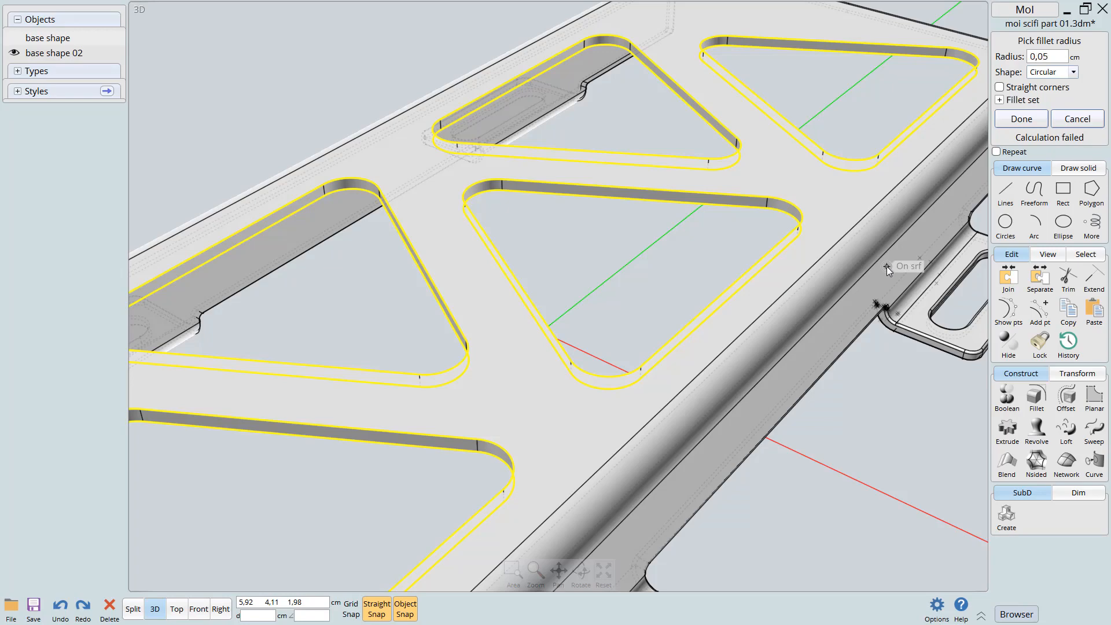
pyautogui.press('Return')
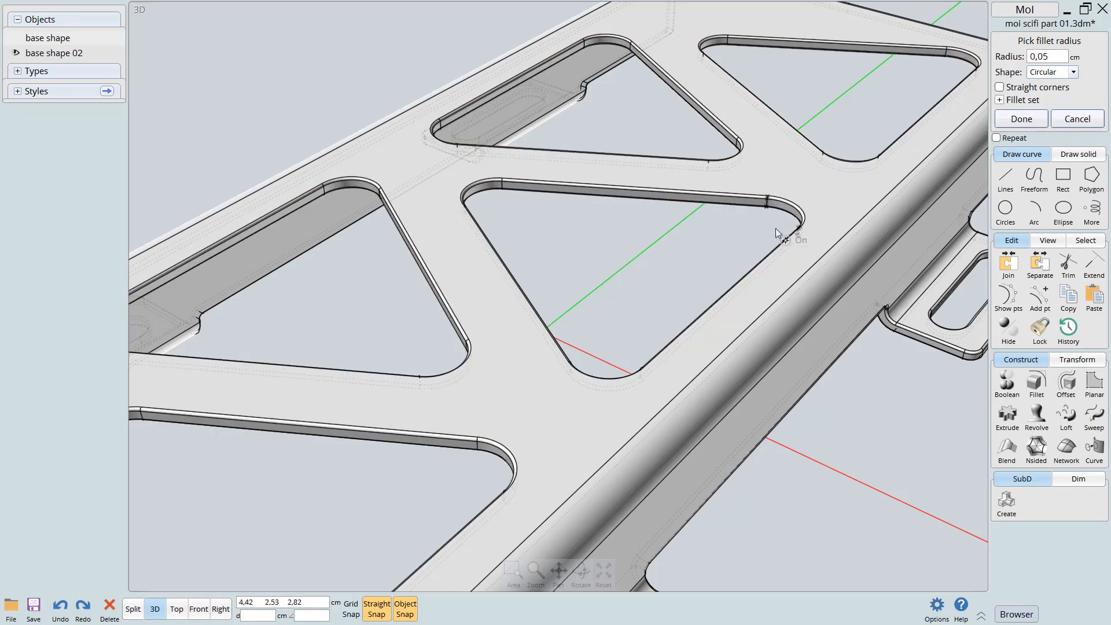
# Set the fillet radius of the triangular cutout edges to 0.07 cm and finish the fillet
pyautogui.scroll(3, 795, 175)
pyautogui.scroll(2, 836, 238)
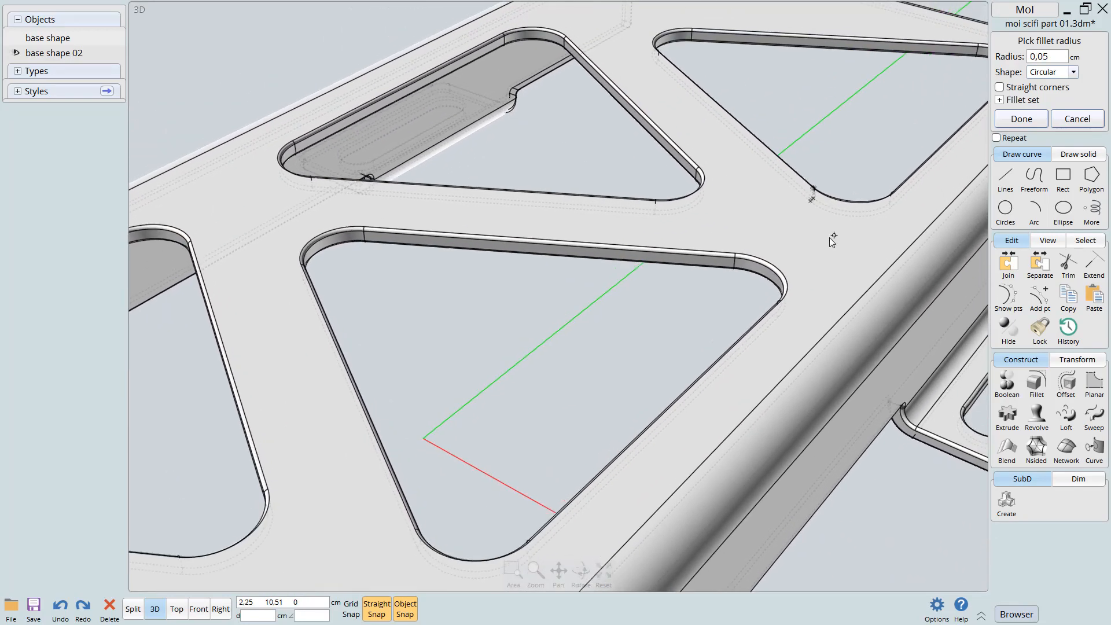
pyautogui.scroll(2, 848, 228)
pyautogui.press('BackSpace')
pyautogui.press('BackSpace')
pyautogui.press('BackSpace')
pyautogui.press('BackSpace')
pyautogui.write('0,07')
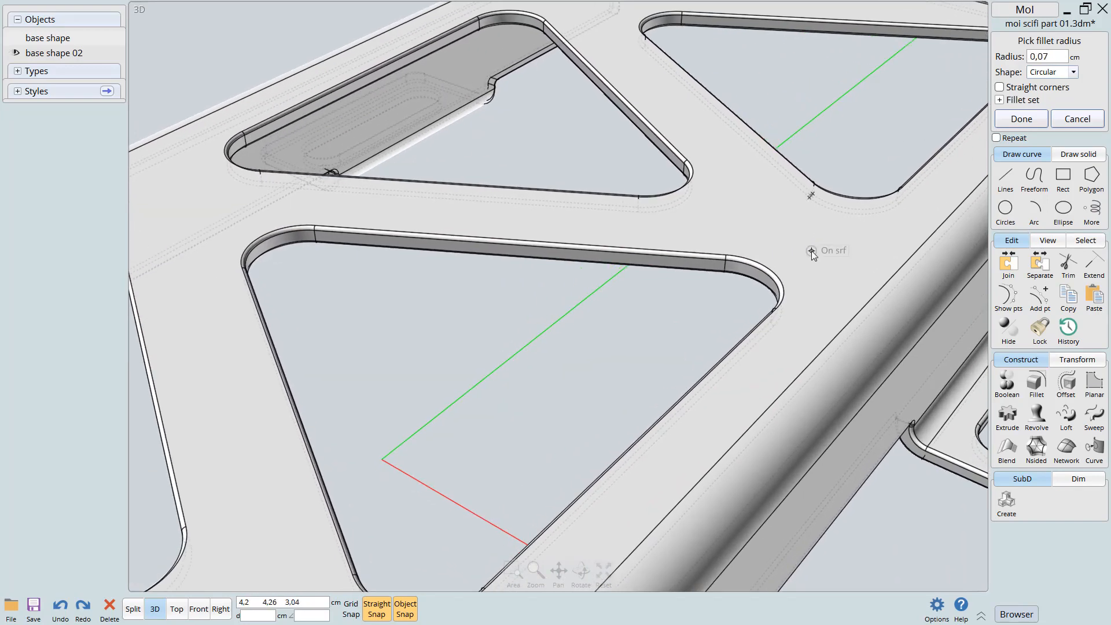
pyautogui.press('Return')
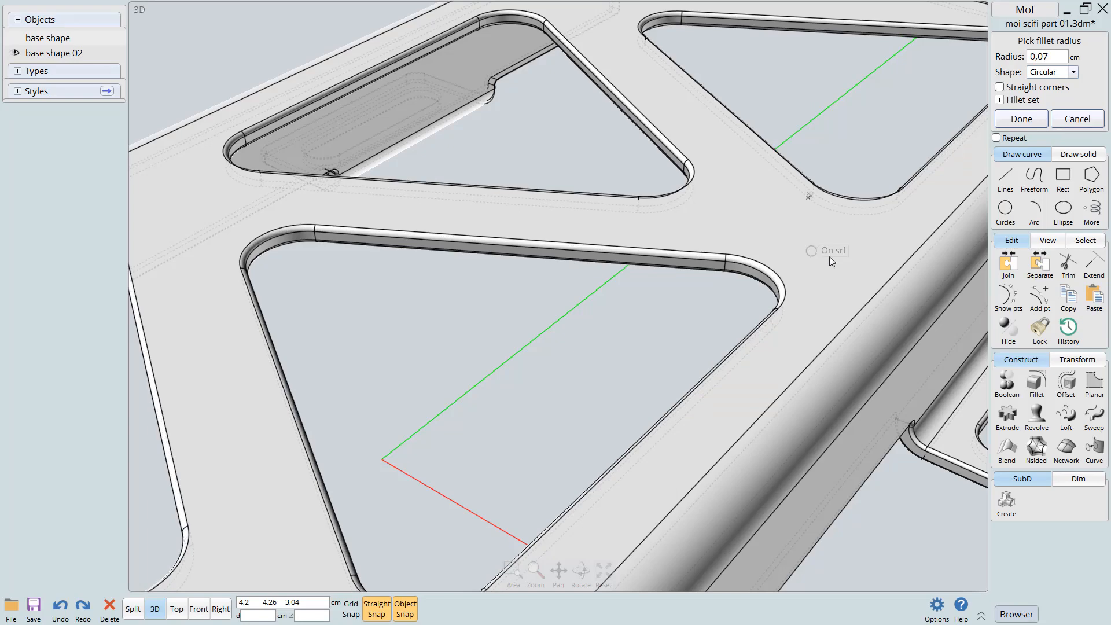
pyautogui.scroll(-5, 790, 249)
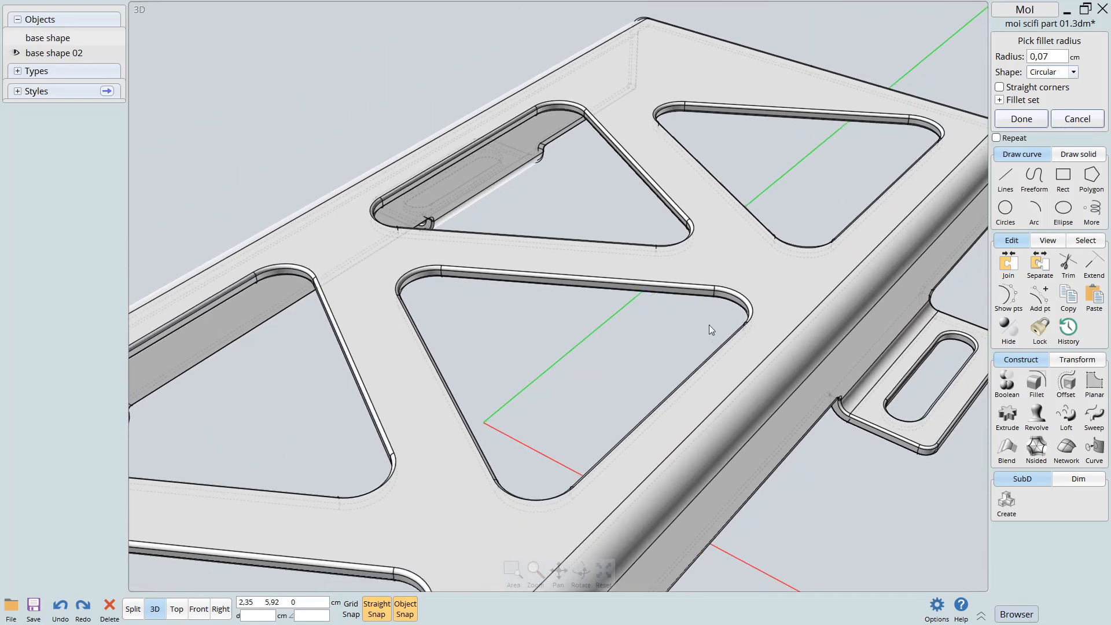
pyautogui.press('Return')
# Hide base shape 02 and show the reference image's lower trapezoidal cutout in the Top view
pyautogui.scroll(-3, 682, 289)
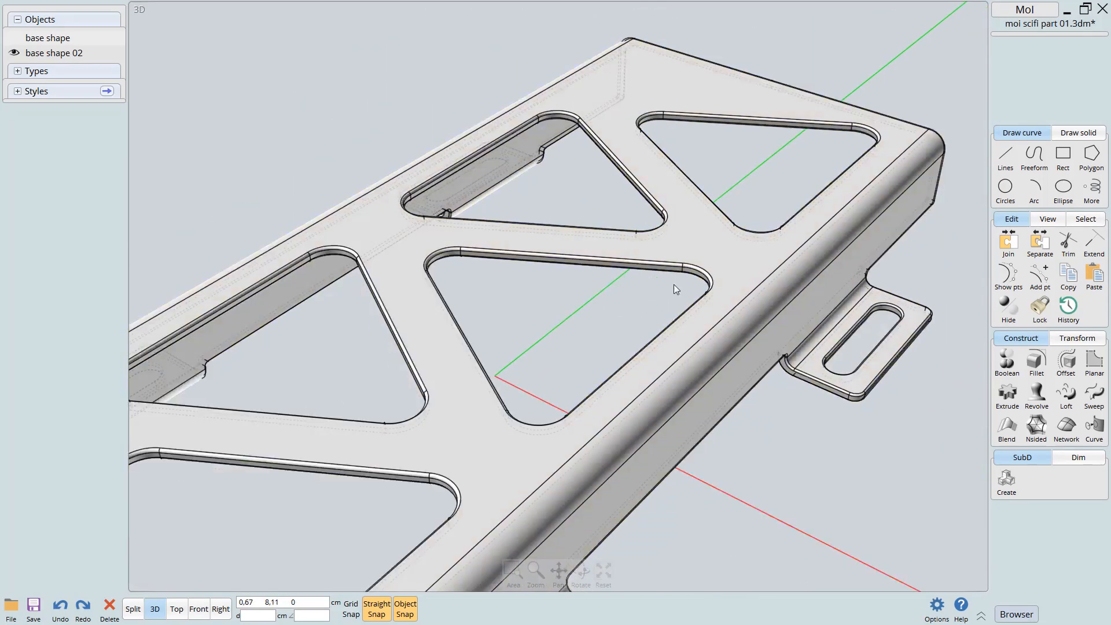
pyautogui.scroll(-5, 677, 273)
pyautogui.moveTo(697, 283); pyautogui.dragTo(746, 267, button='right')
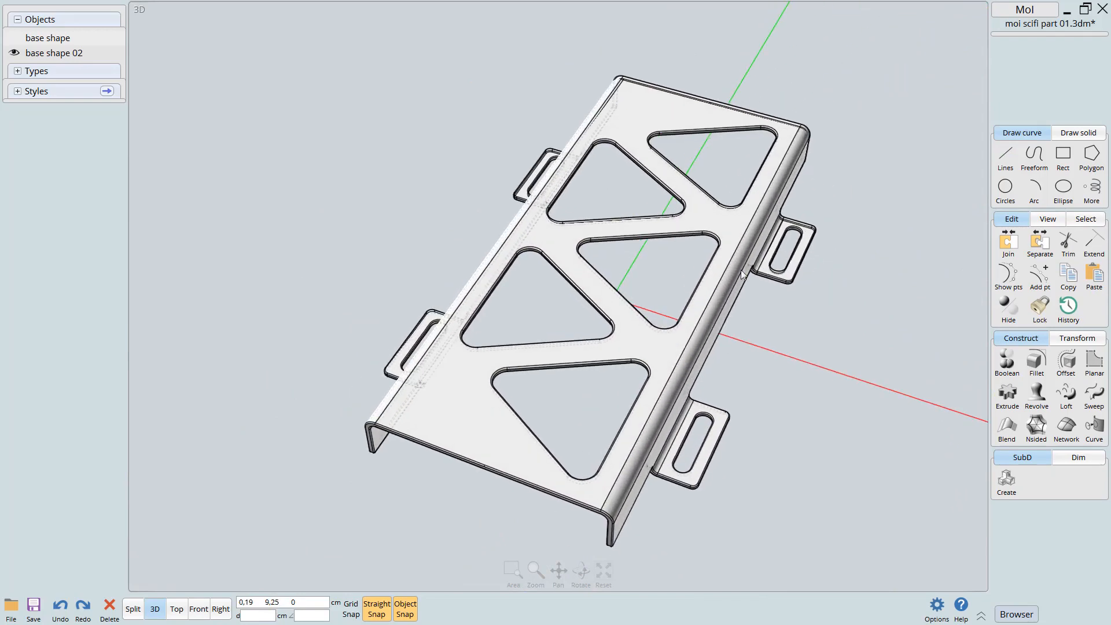
pyautogui.moveTo(610, 147); pyautogui.dragTo(644, 195, button='middle')
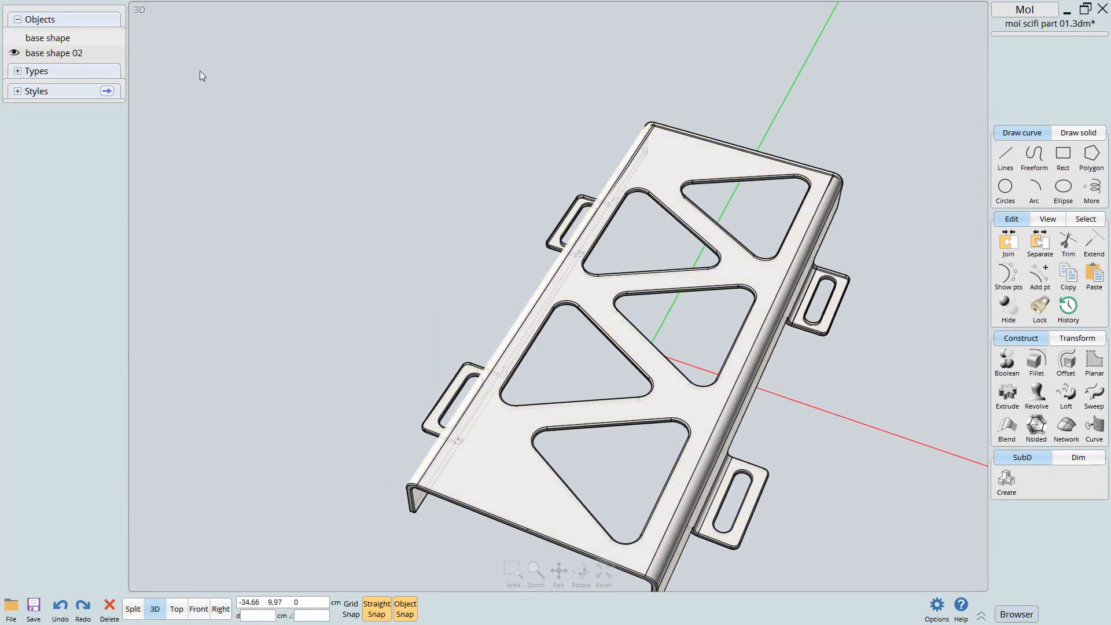
pyautogui.click(14, 53)
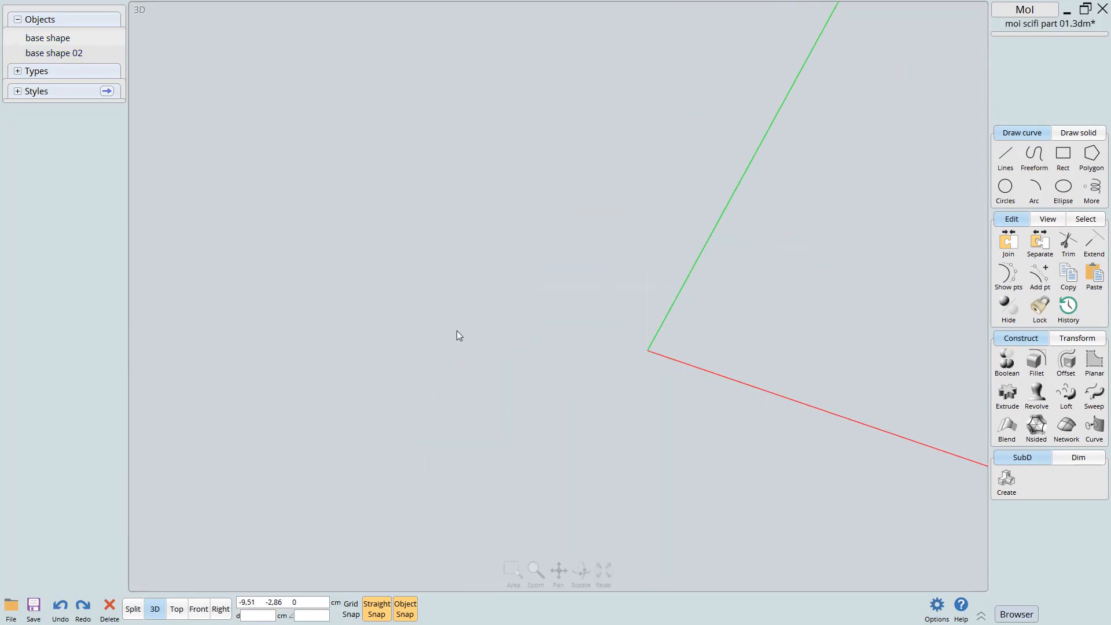
pyautogui.press('1')
pyautogui.scroll(10, 615, 464)
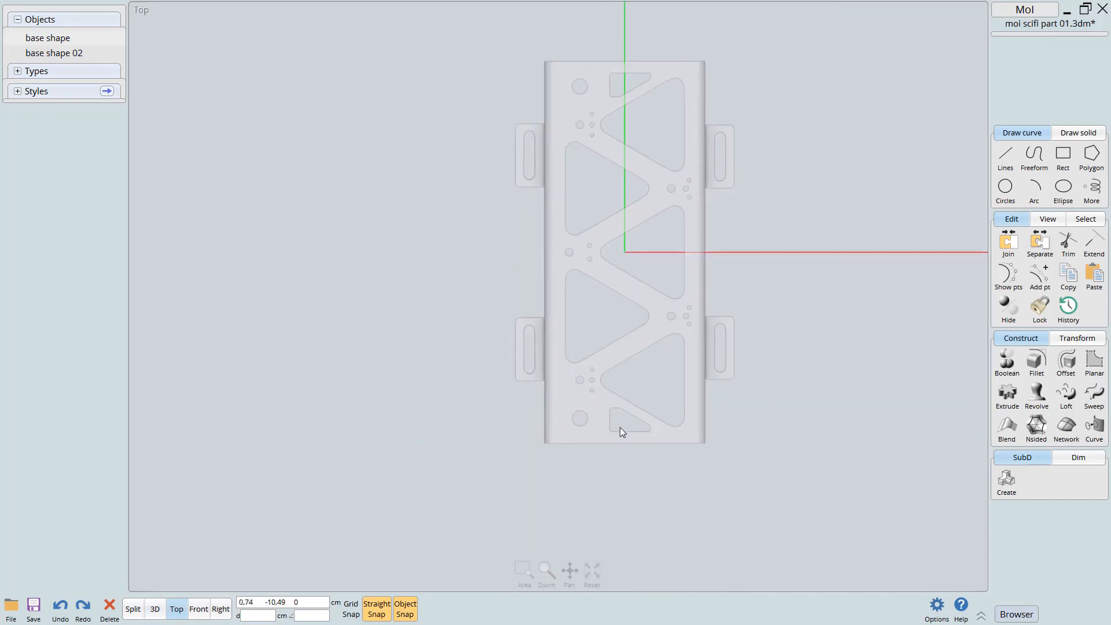
pyautogui.scroll(2, 640, 394)
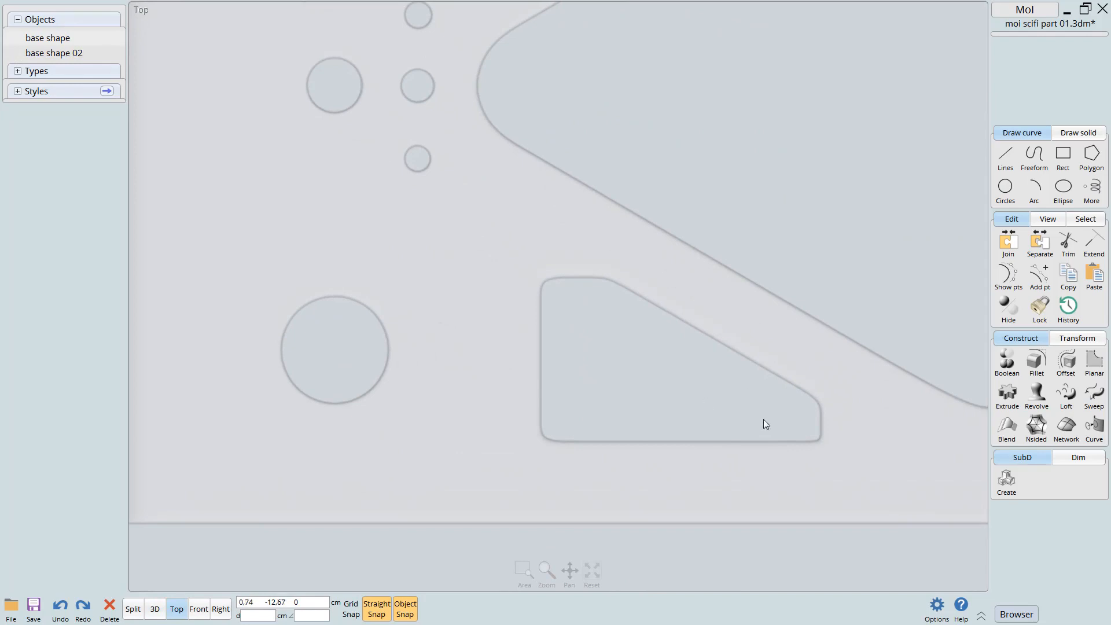
# Trace the lower trapezoidal cutout of the reference image with a closed five-corner polyline of about 3.03 × 1.79 cm
pyautogui.click(1006, 155)
pyautogui.click(1036, 157)
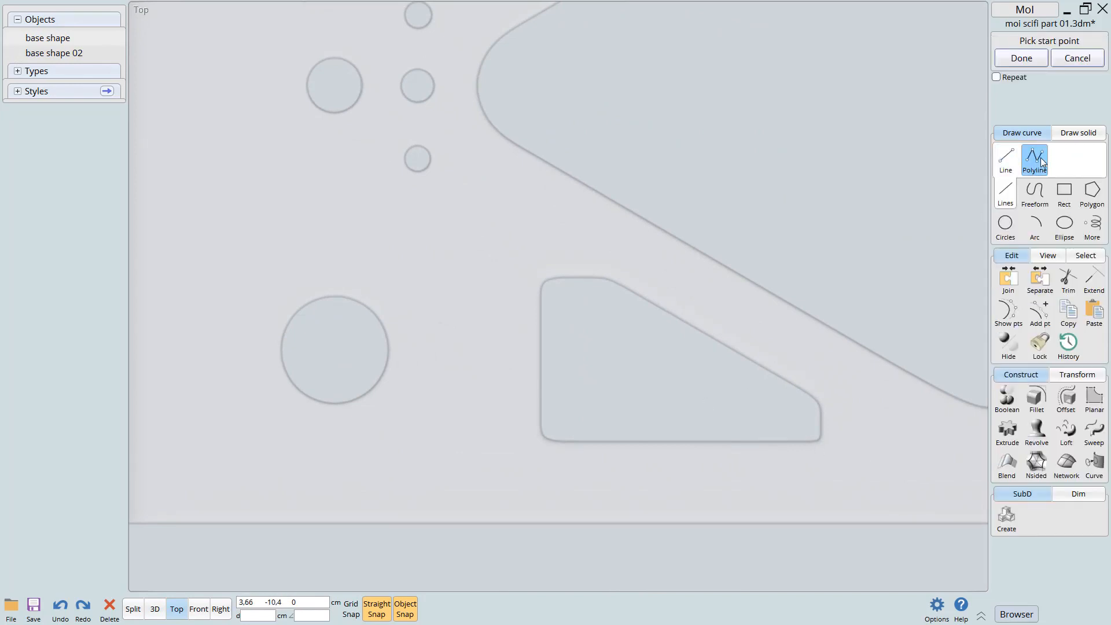
pyautogui.scroll(4, 640, 459)
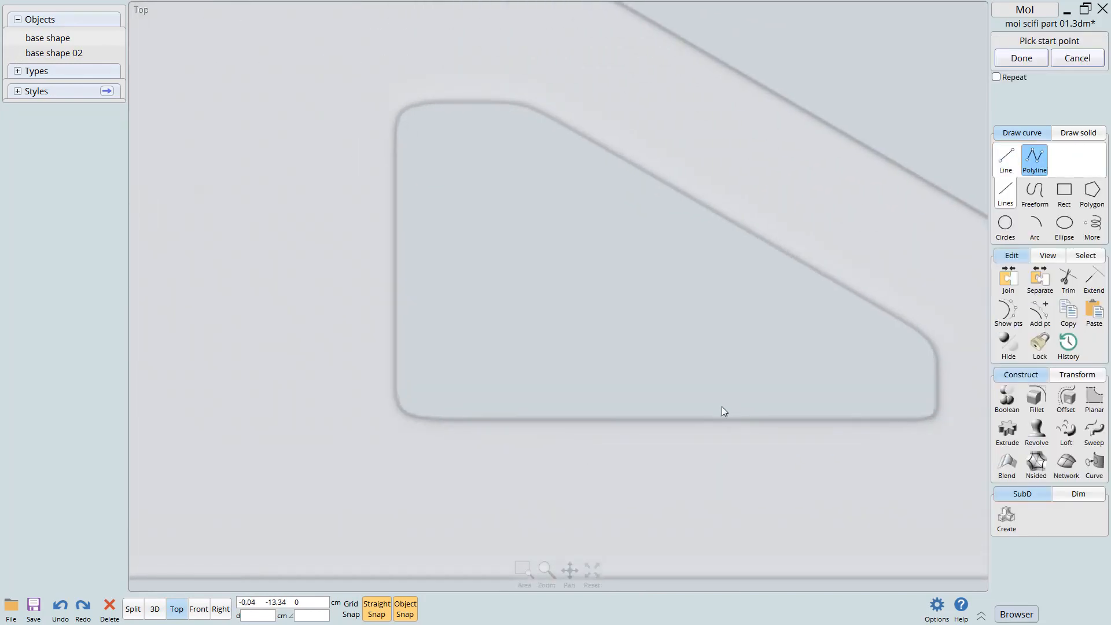
pyautogui.moveTo(595, 440); pyautogui.dragTo(530, 442, button='right')
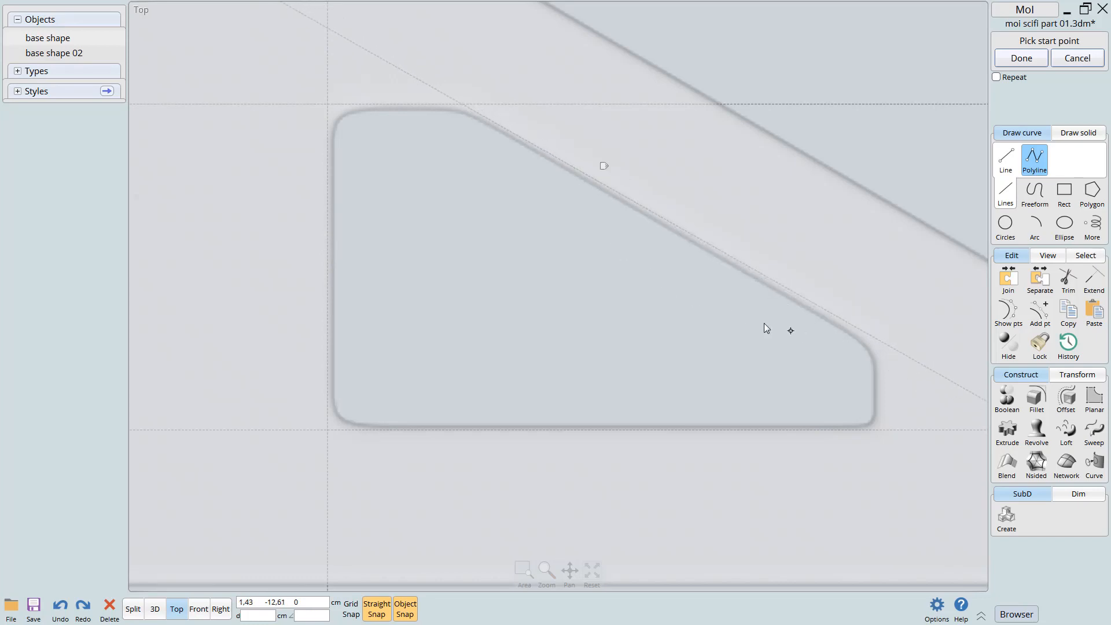
pyautogui.moveTo(852, 404); pyautogui.dragTo(802, 389, button='middle')
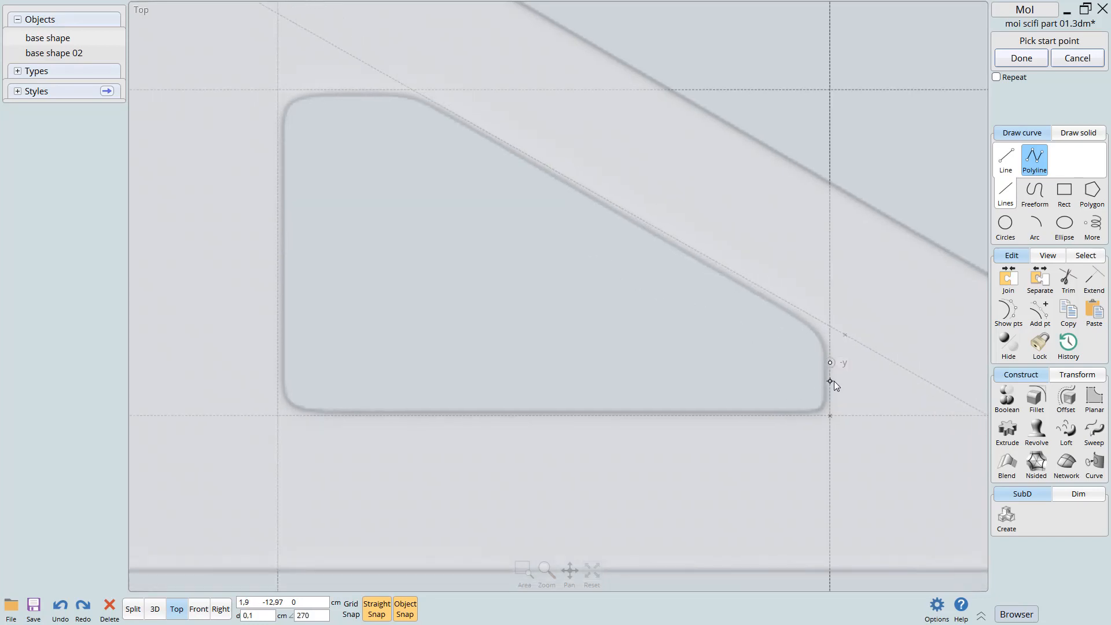
pyautogui.moveTo(628, 368); pyautogui.dragTo(707, 372, button='middle')
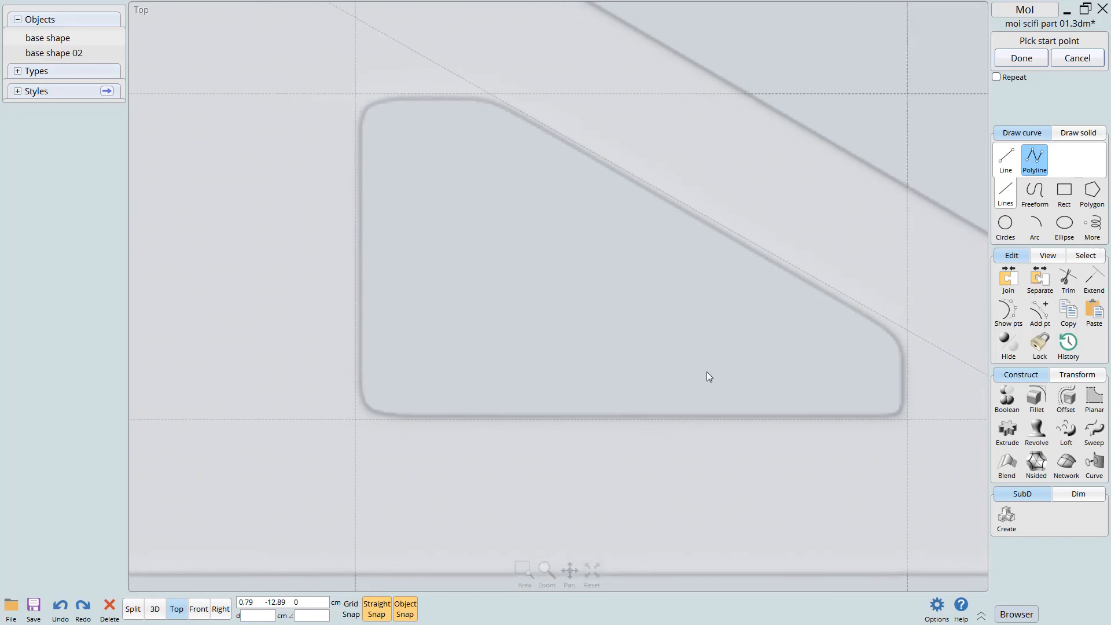
pyautogui.click(358, 420)
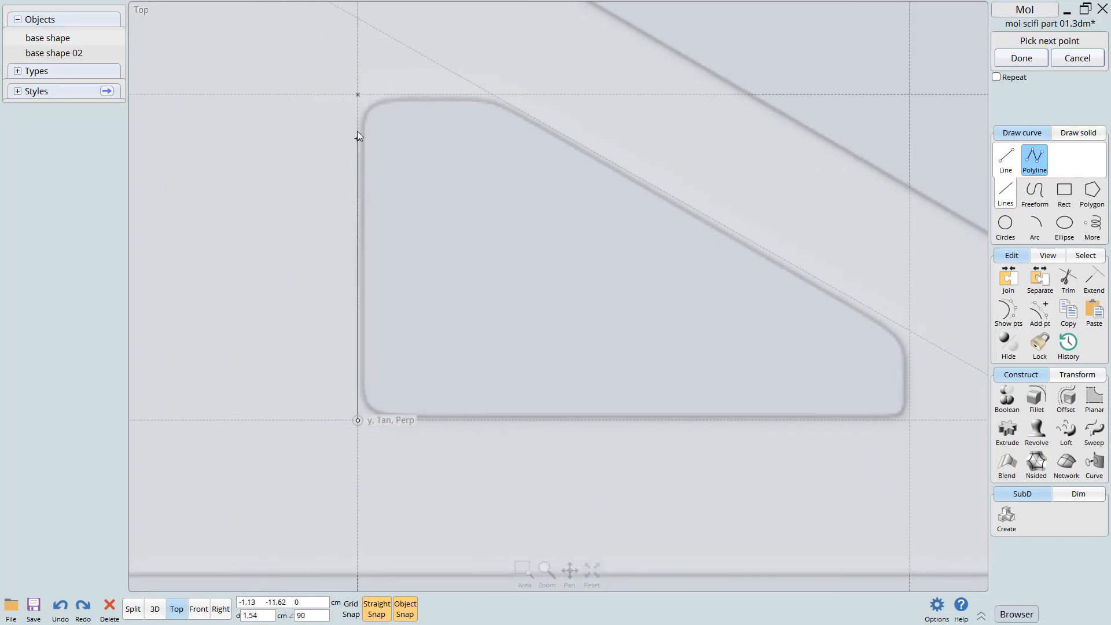
pyautogui.click(380, 100)
pyautogui.click(492, 95)
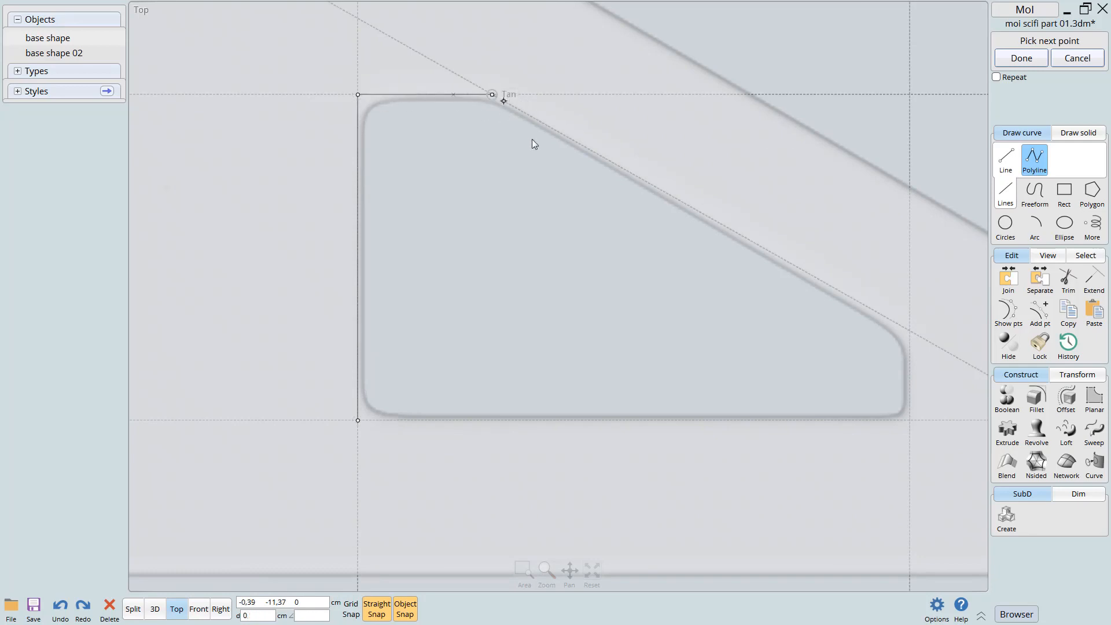
pyautogui.click(912, 330)
pyautogui.click(911, 420)
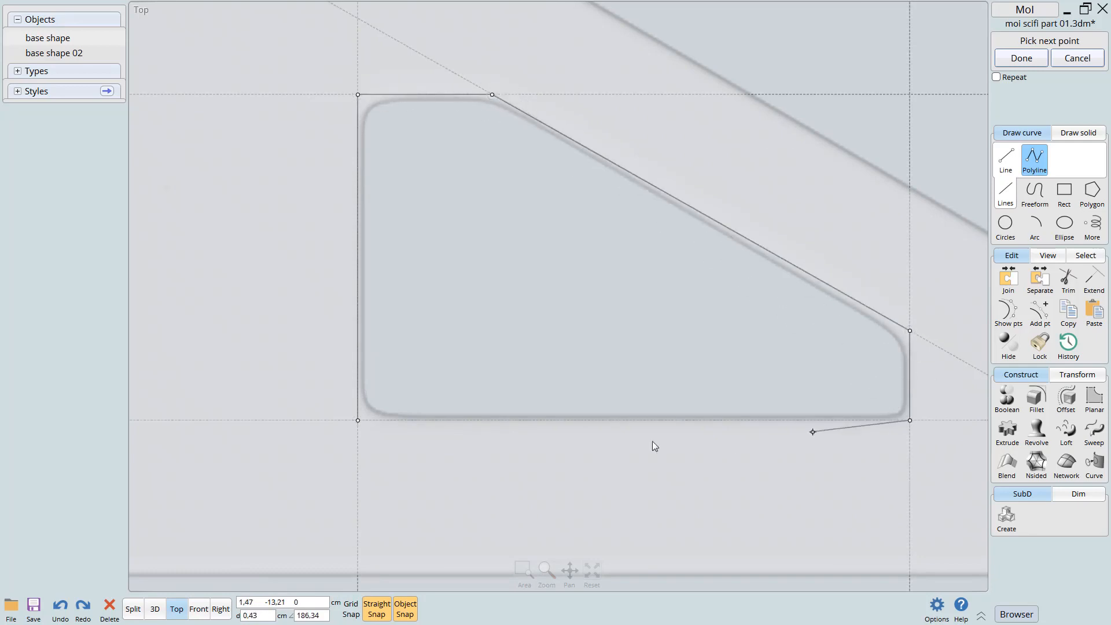
pyautogui.click(358, 420)
pyautogui.moveTo(551, 450); pyautogui.dragTo(530, 478, button='right')
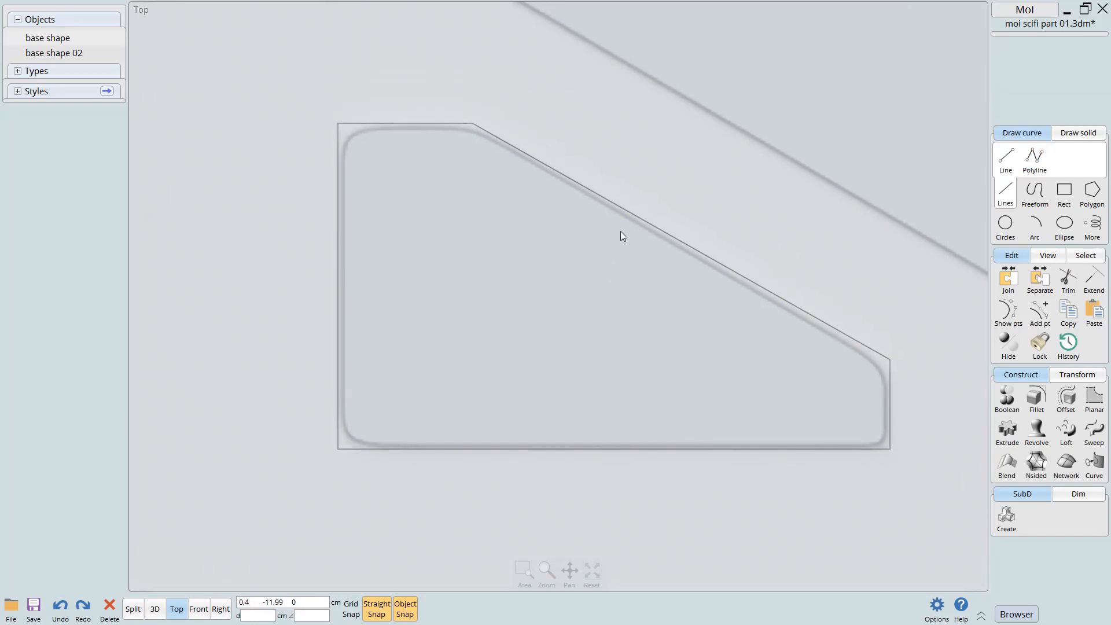
# Fillet the two corners on the vertical long side of the trapezoid outline with a 0.15 cm radius
pyautogui.click(624, 213)
pyautogui.moveTo(561, 328); pyautogui.dragTo(620, 313, button='right')
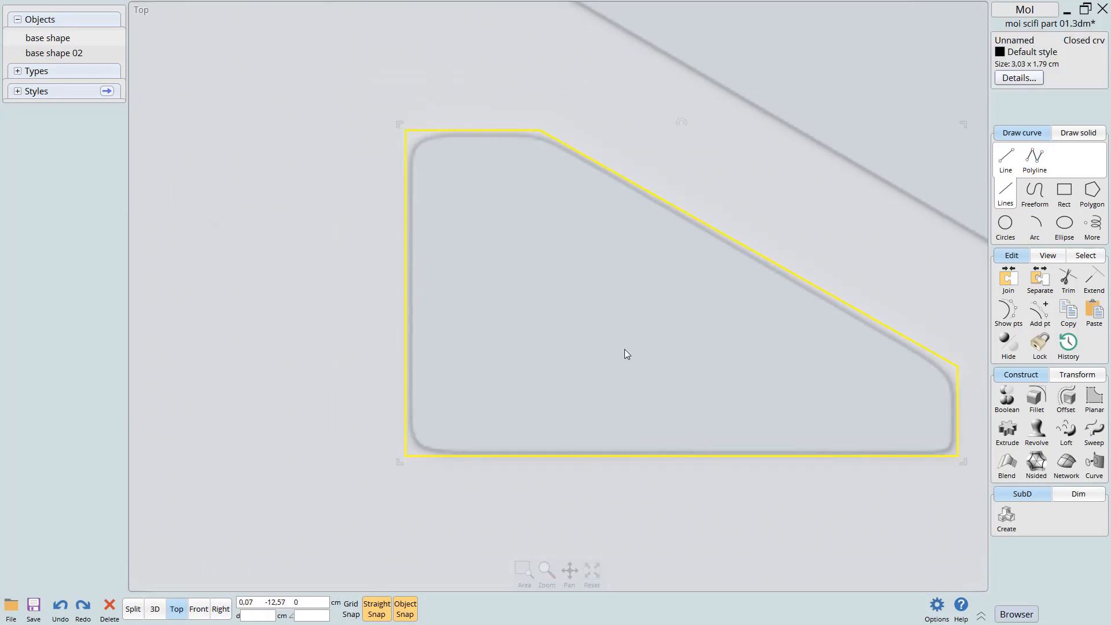
pyautogui.press('f')
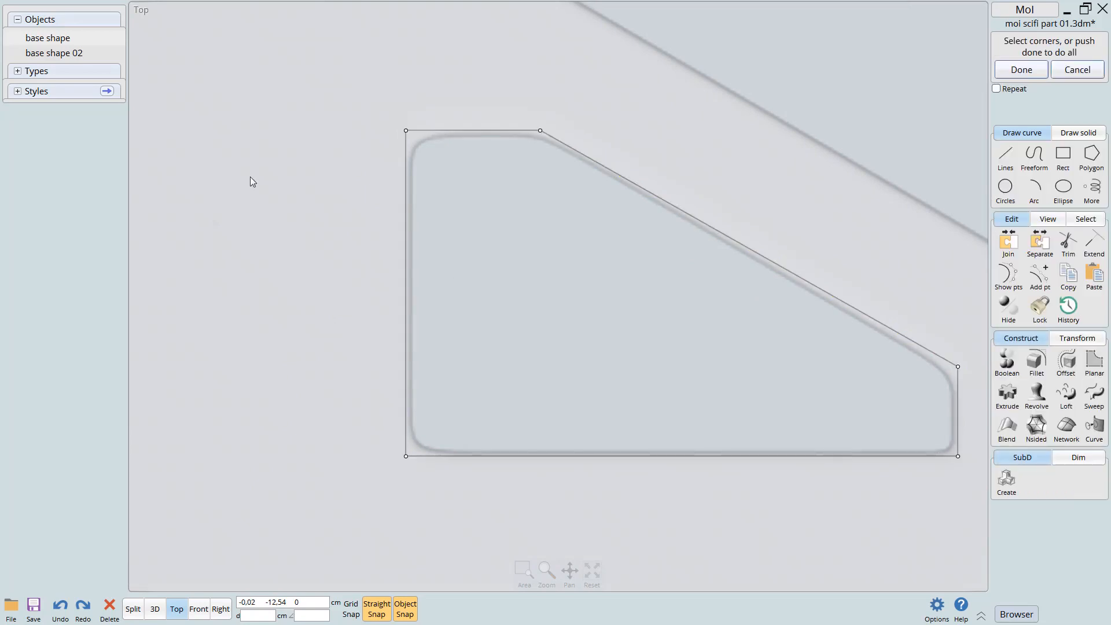
pyautogui.moveTo(310, 83); pyautogui.dragTo(429, 471)
pyautogui.press('Return')
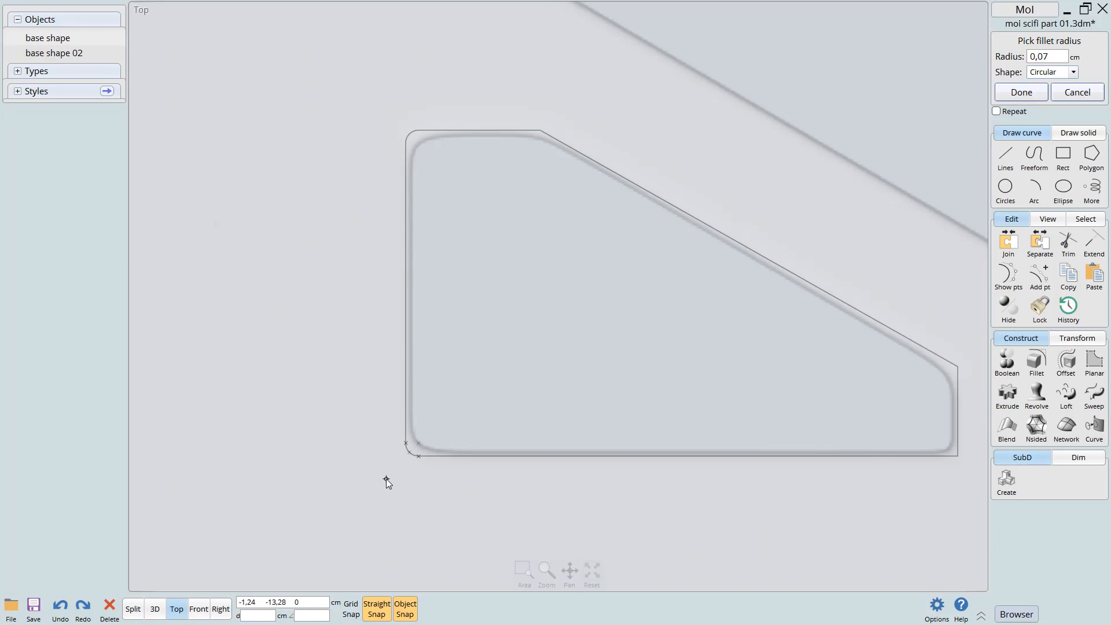
pyautogui.write('0,1')
pyautogui.press('BackSpace')
pyautogui.write('2')
pyautogui.press('BackSpace')
pyautogui.write('15')
pyautogui.moveTo(511, 373); pyautogui.dragTo(463, 372, button='middle')
pyautogui.press('Return')
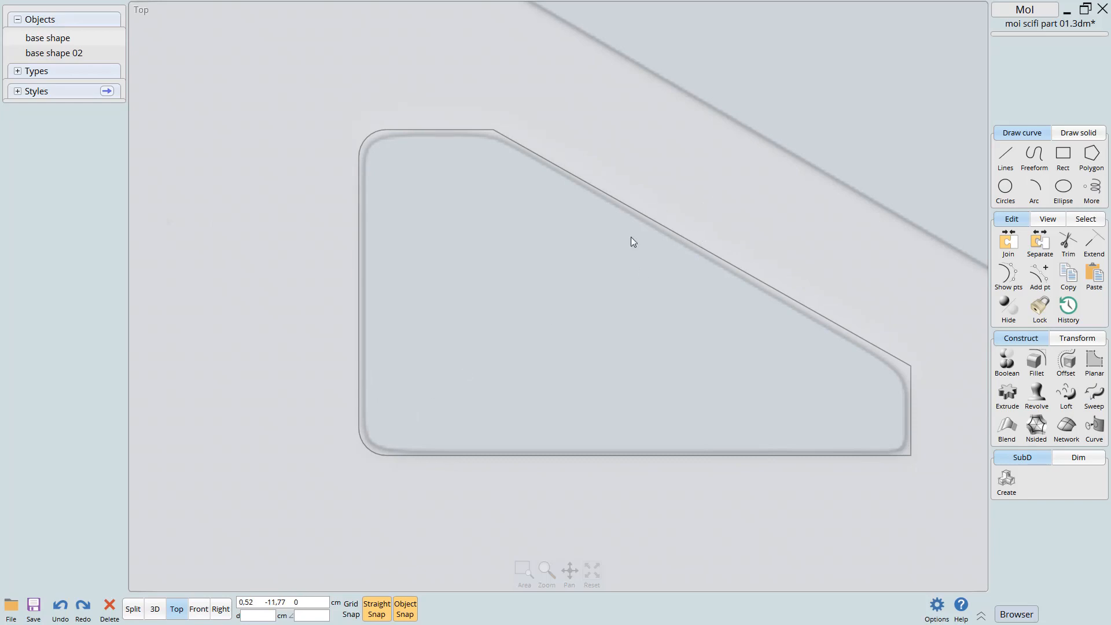
# Fillet the outline's corner between the short upper edge and the slanted edge with a 0.4 cm radius
pyautogui.moveTo(658, 203); pyautogui.dragTo(609, 262, button='middle')
pyautogui.click(609, 277)
pyautogui.rightClick(609, 277)
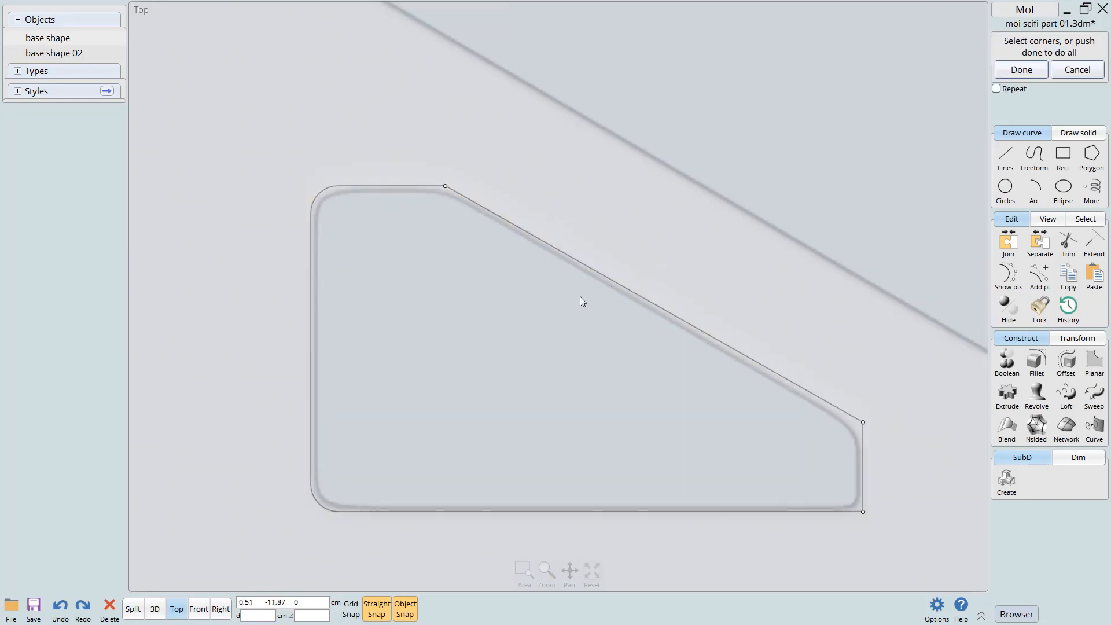
pyautogui.moveTo(426, 163); pyautogui.dragTo(469, 216)
pyautogui.rightClick(469, 305)
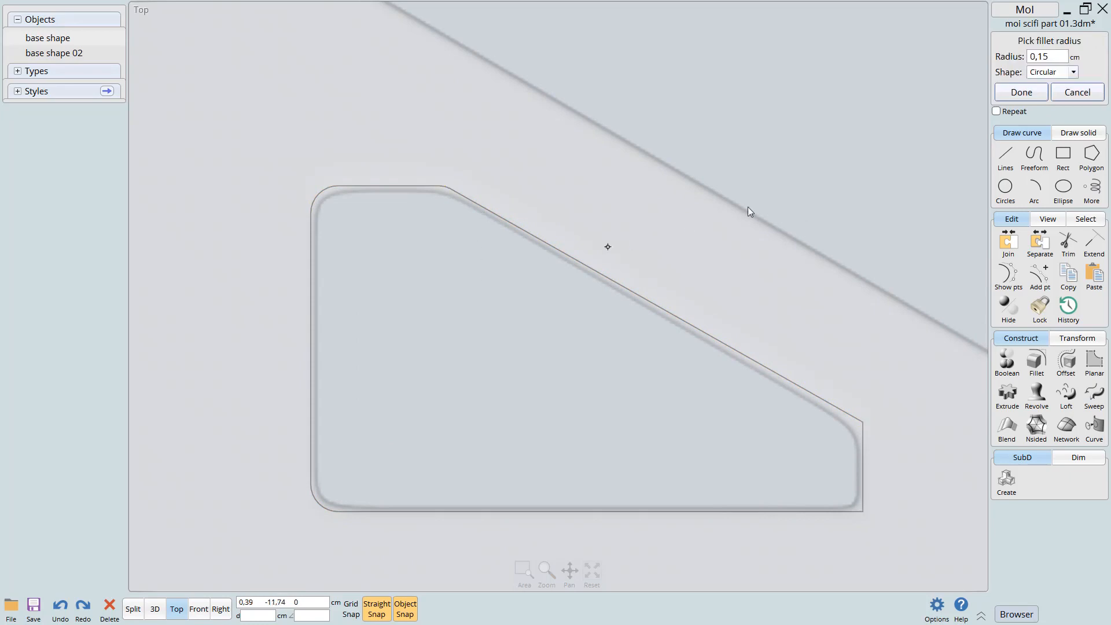
pyautogui.write('0,2')
pyautogui.press('BackSpace')
pyautogui.press('BackSpace')
pyautogui.press('BackSpace')
pyautogui.write('0,4')
pyautogui.moveTo(560, 339); pyautogui.dragTo(526, 316, button='middle')
pyautogui.rightClick(797, 318)
# Fillet the corner where the slanted edge meets the short vertical edge with a 0.2 cm radius
pyautogui.moveTo(829, 325); pyautogui.dragTo(750, 314, button='middle')
pyautogui.click(713, 367)
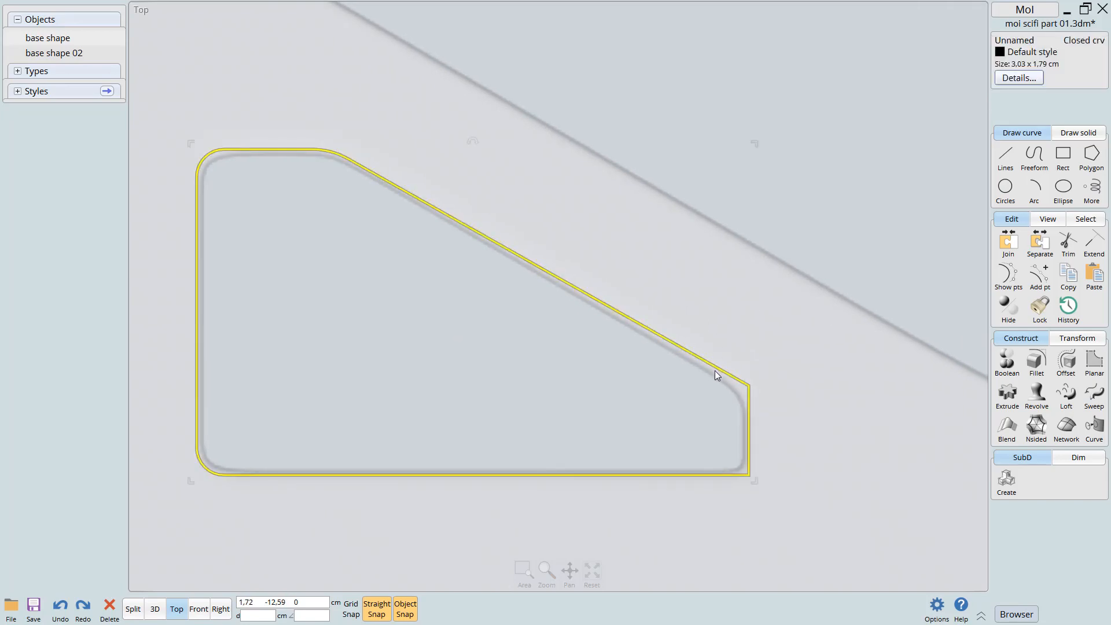
pyautogui.rightClick(715, 374)
pyautogui.scroll(2, 785, 463)
pyautogui.moveTo(781, 332); pyautogui.dragTo(708, 379)
pyautogui.rightClick(787, 404)
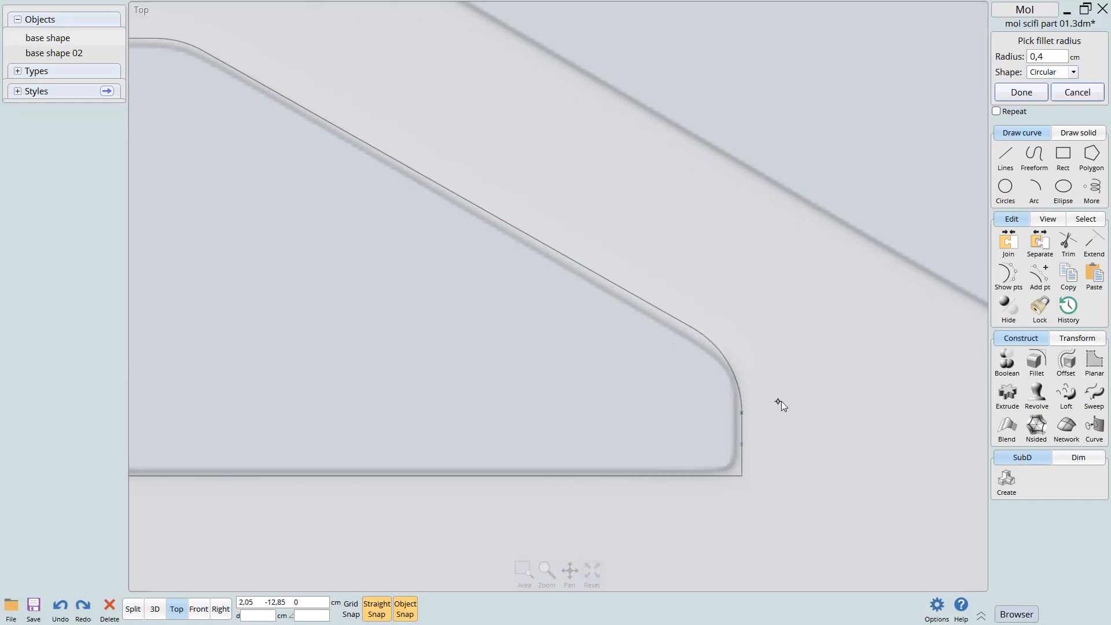
pyautogui.press('BackSpace')
pyautogui.press('BackSpace')
pyautogui.press('BackSpace')
pyautogui.write('0,2')
pyautogui.press('Return')
pyautogui.moveTo(649, 446); pyautogui.dragTo(698, 396, button='middle')
pyautogui.press('Return')
# Fillet the outline's last sharp corner, between the short vertical edge and the base, with a 0.1 cm radius
pyautogui.click(760, 428)
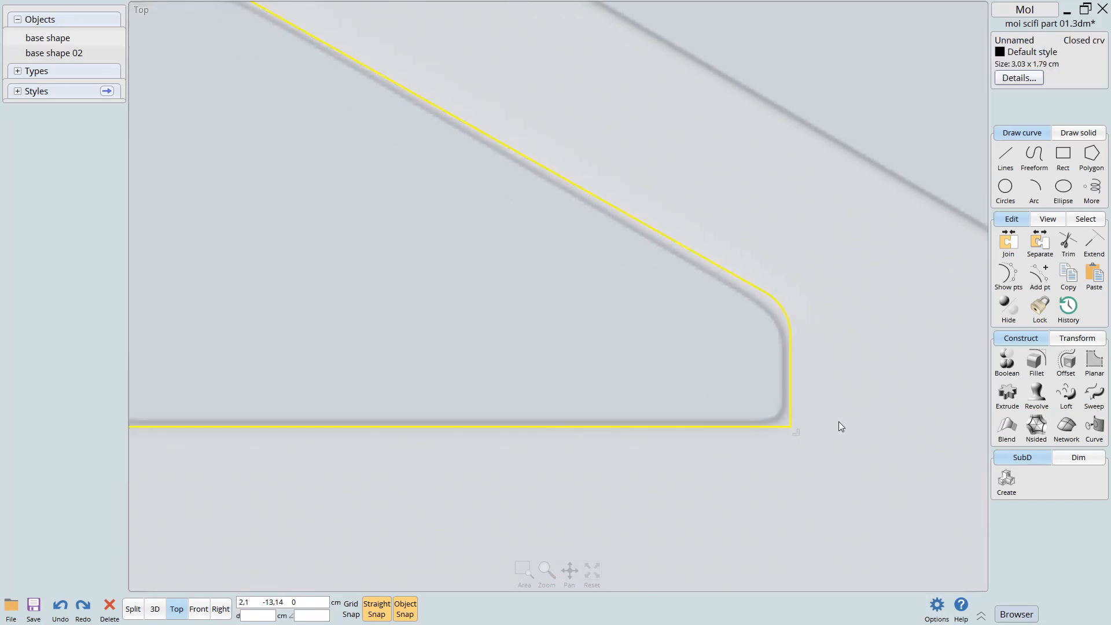
pyautogui.press('Return')
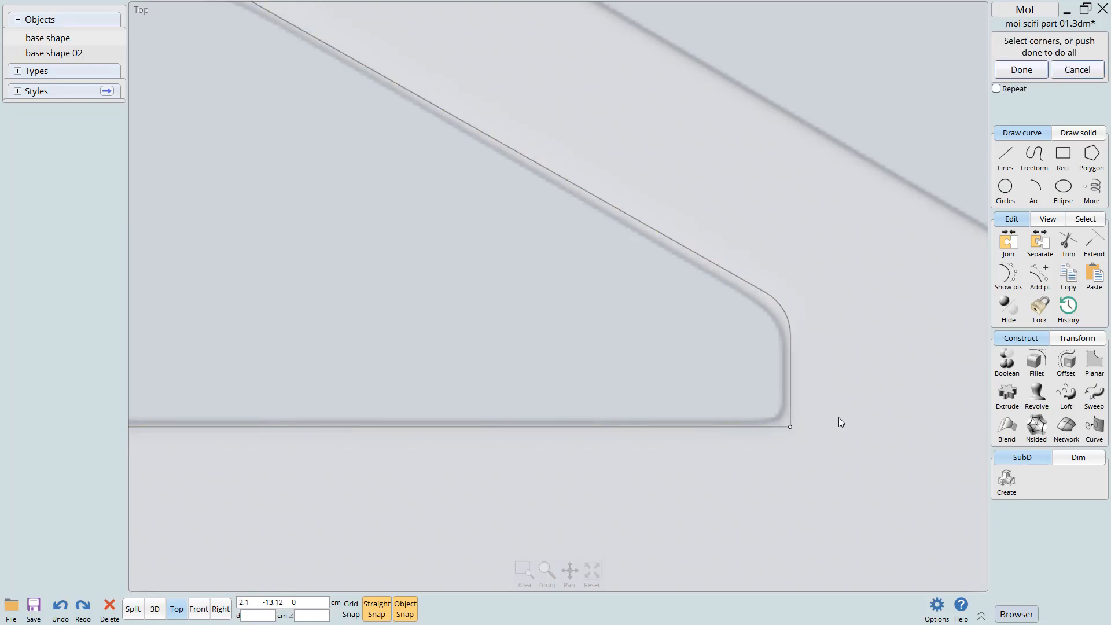
pyautogui.click(790, 427)
pyautogui.press('Return')
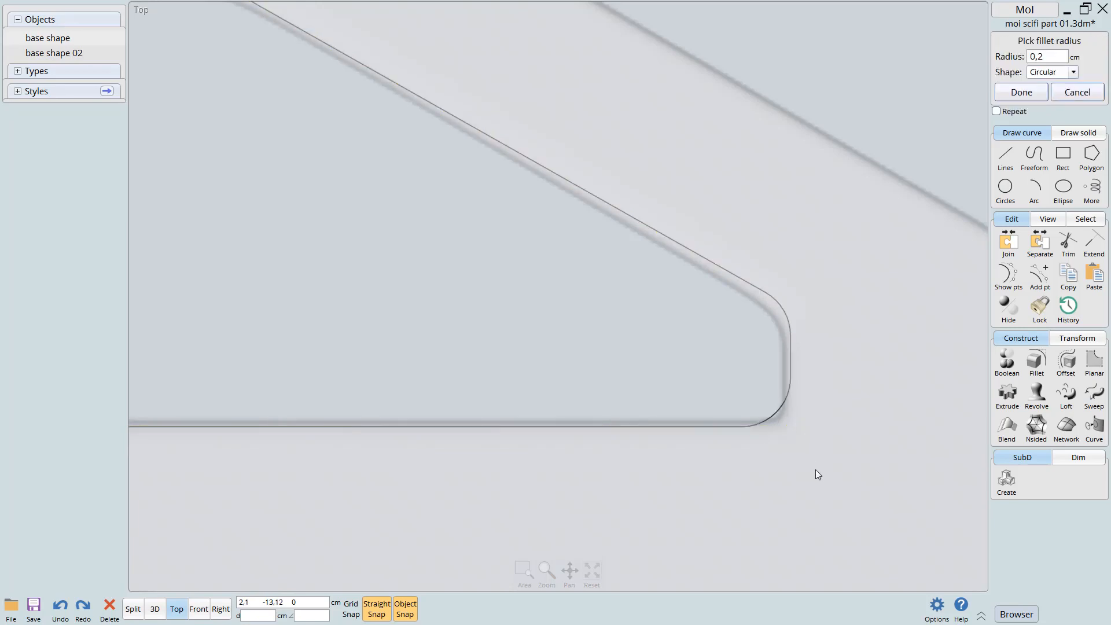
pyautogui.press('BackSpace')
pyautogui.press('BackSpace')
pyautogui.press('BackSpace')
pyautogui.write('0,1')
pyautogui.scroll(-5, 761, 402)
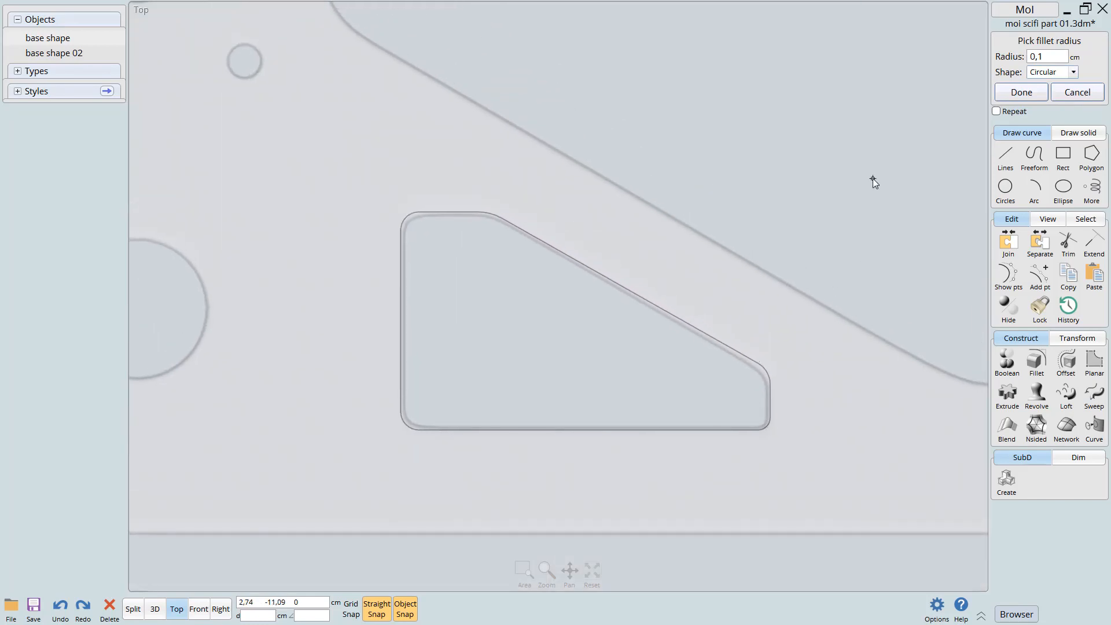
pyautogui.press('Return')
# Mirror the trapezoid outline across the X axis from the origin onto the upper cutout, keeping the original
pyautogui.scroll(-6, 696, 323)
pyautogui.scroll(-4, 613, 509)
pyautogui.click(592, 493)
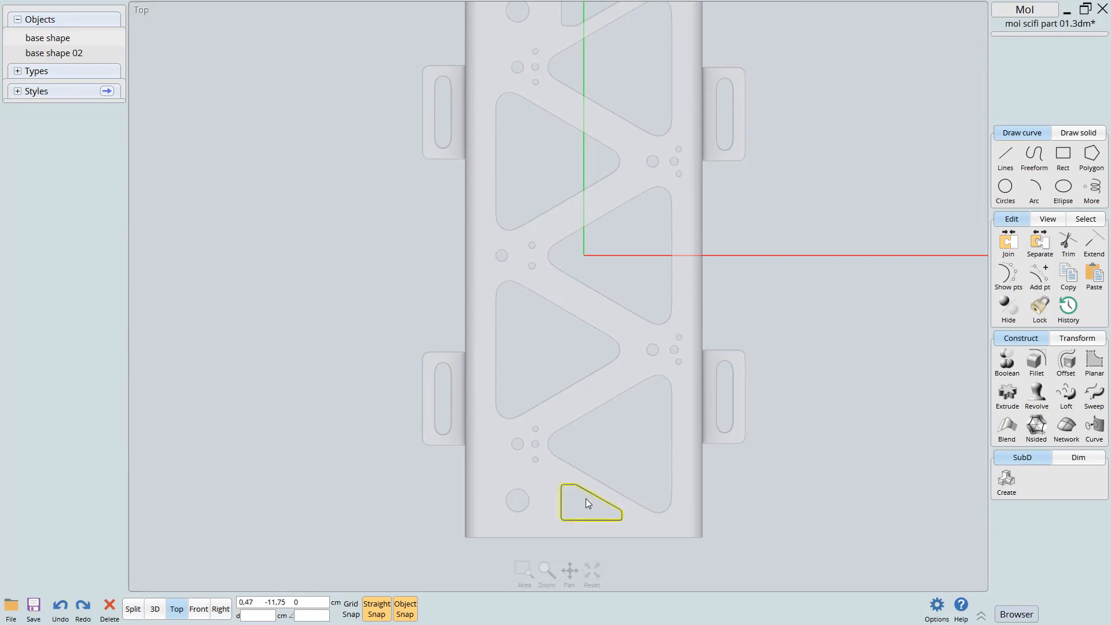
pyautogui.click(588, 500)
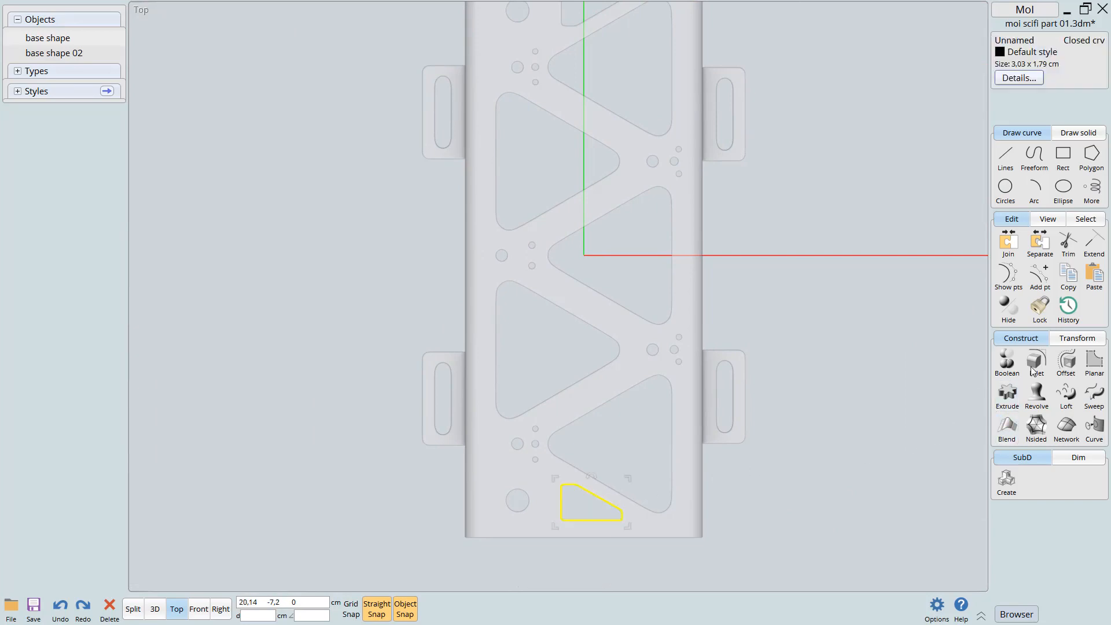
pyautogui.click(1082, 343)
pyautogui.click(1007, 395)
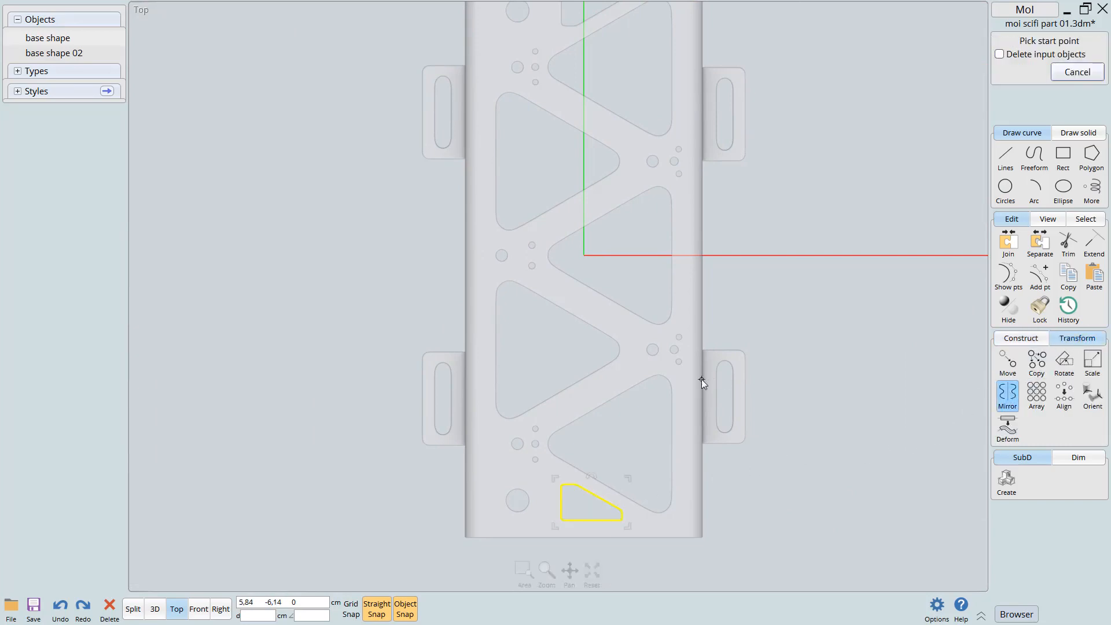
pyautogui.moveTo(701, 379); pyautogui.dragTo(720, 508, button='right')
pyautogui.click(605, 384)
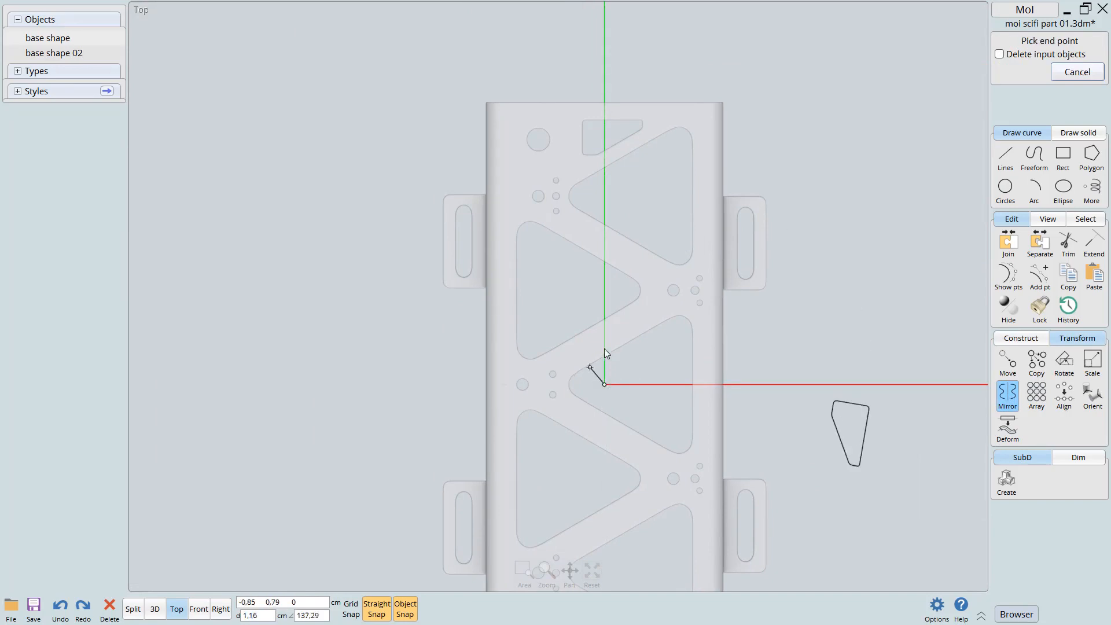
pyautogui.click(581, 380)
pyautogui.moveTo(800, 334); pyautogui.dragTo(803, 304, button='right')
pyautogui.click(635, 109)
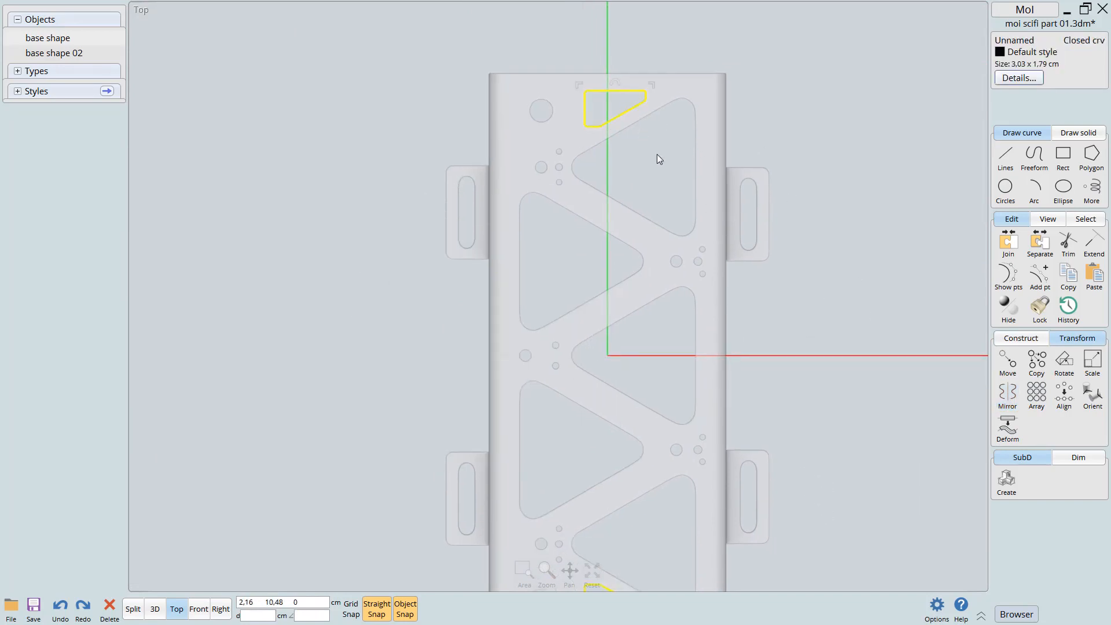
# Show base shape 02 and cut both trapezoidal openings through it with the outlines, deleting the cut-out pieces and the curves
pyautogui.scroll(-1, 657, 154)
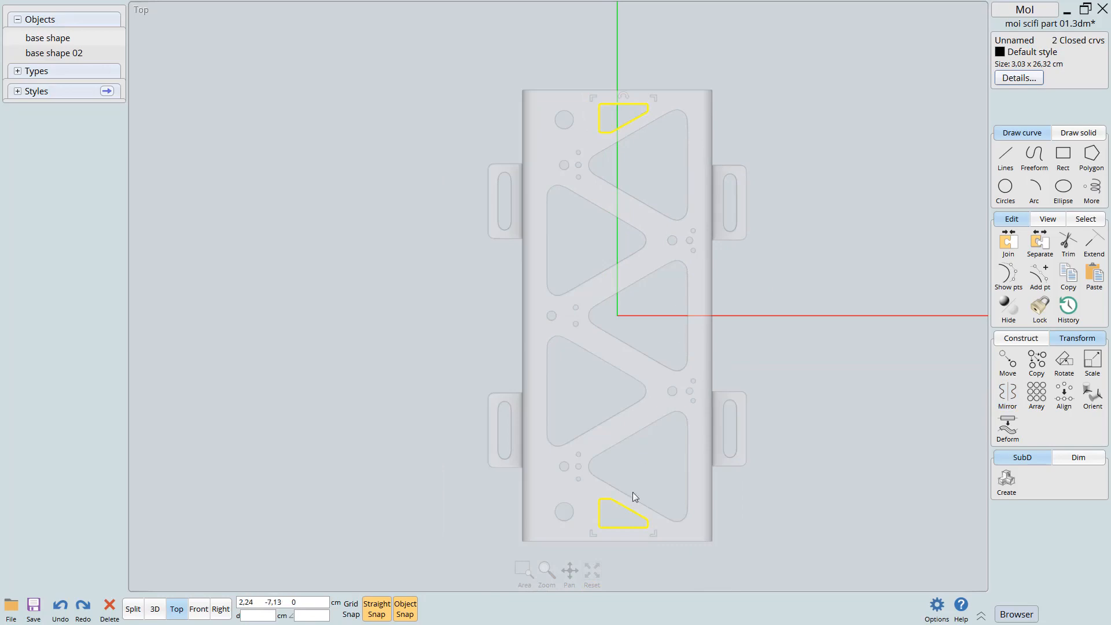
pyautogui.click(14, 53)
pyautogui.moveTo(726, 335); pyautogui.dragTo(770, 372, button='right')
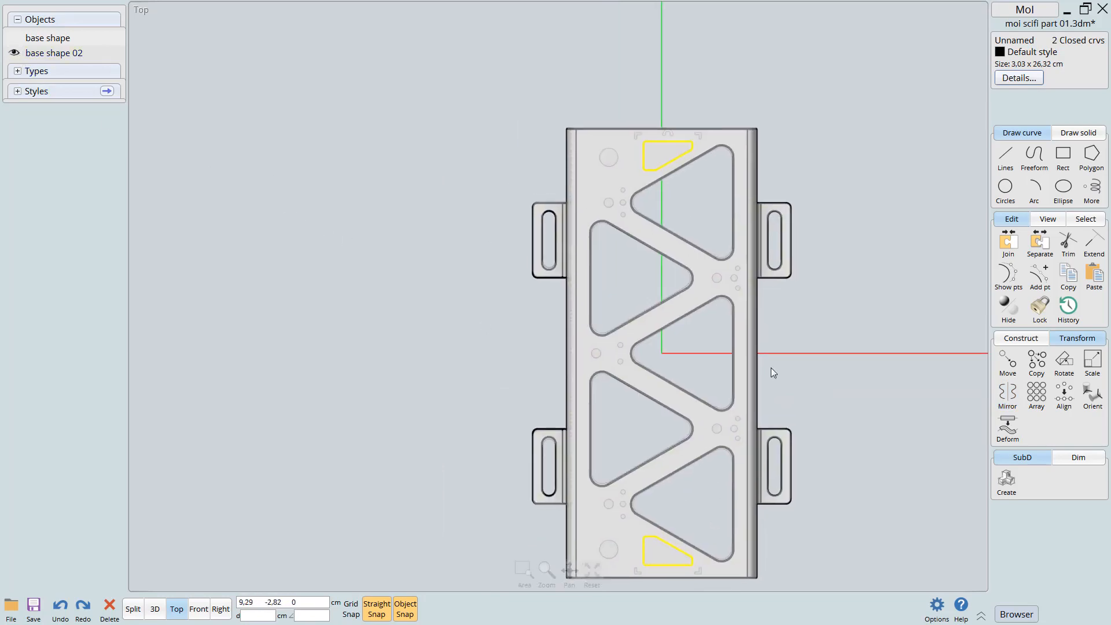
pyautogui.click(601, 178)
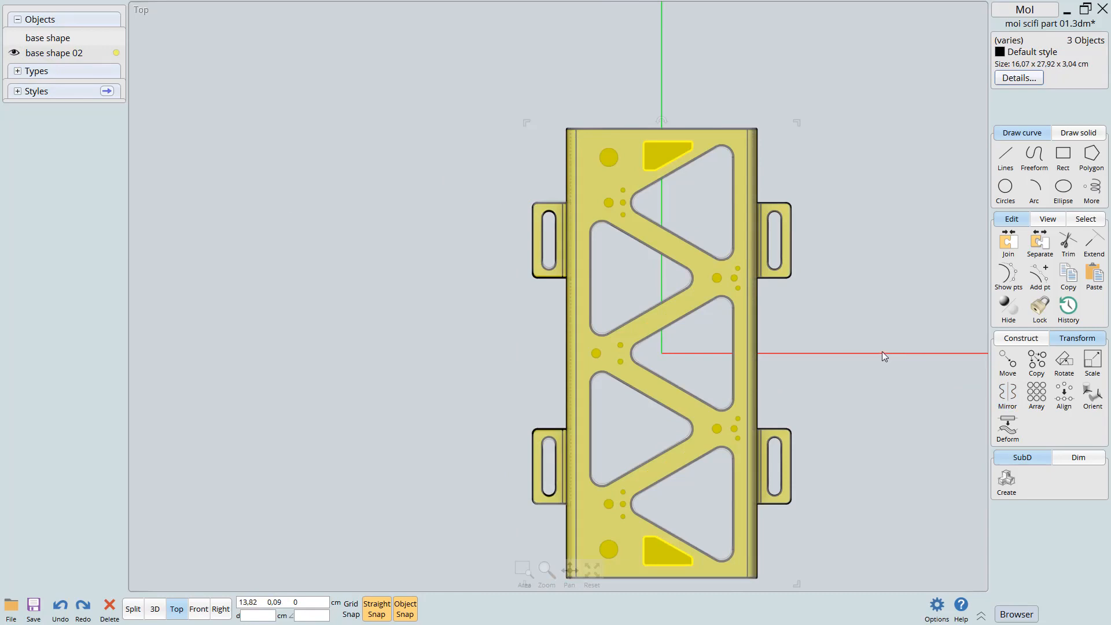
pyautogui.press('m')
pyautogui.press('Return')
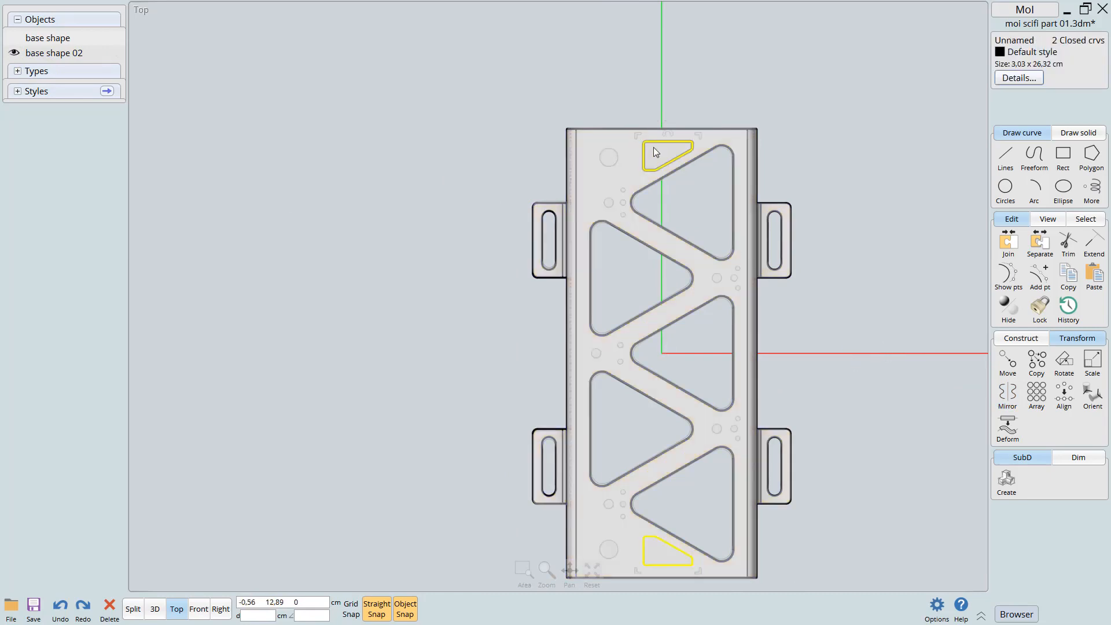
pyautogui.click(661, 151)
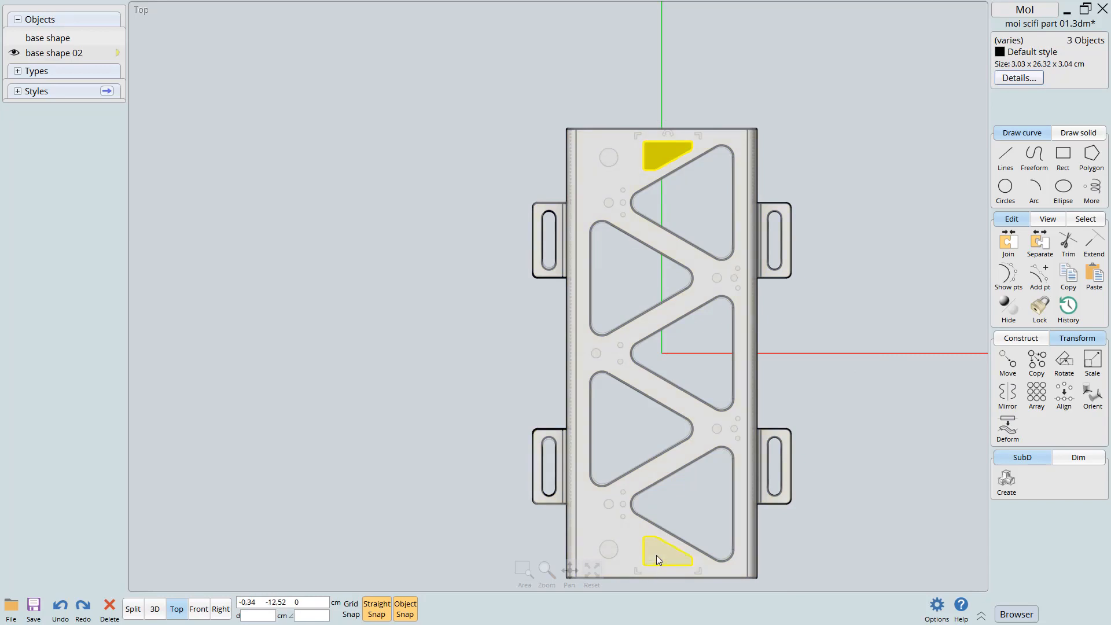
pyautogui.press('Delete')
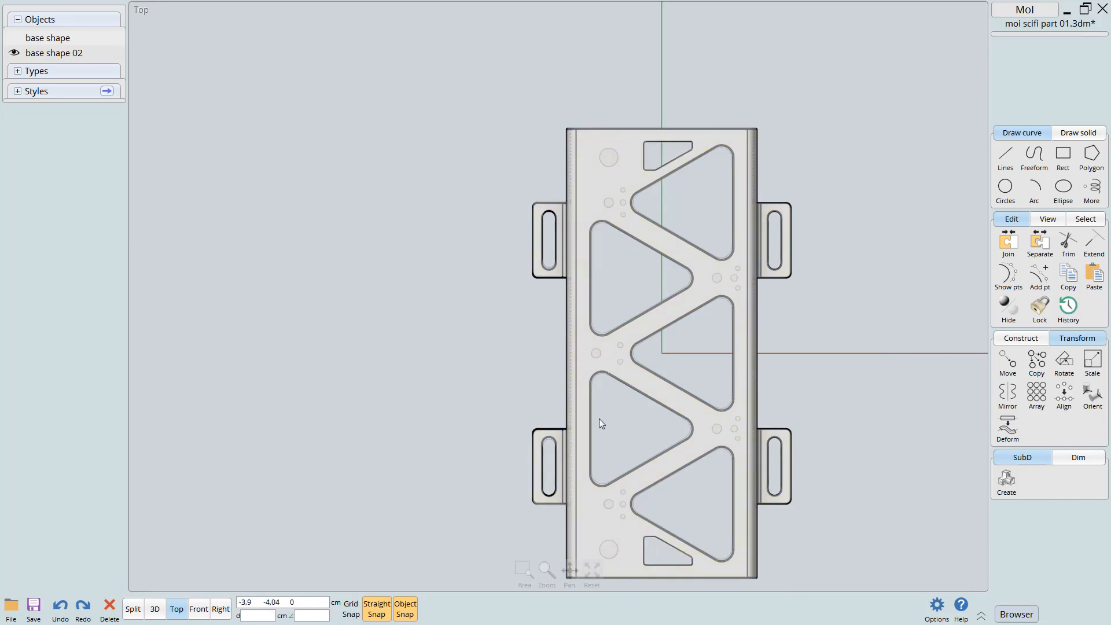
# Fillet the edge loops of both trapezoidal openings in base shape 02 with a 0.04 cm radius
pyautogui.press('F5')
pyautogui.moveTo(705, 374); pyautogui.dragTo(571, 453, button='right')
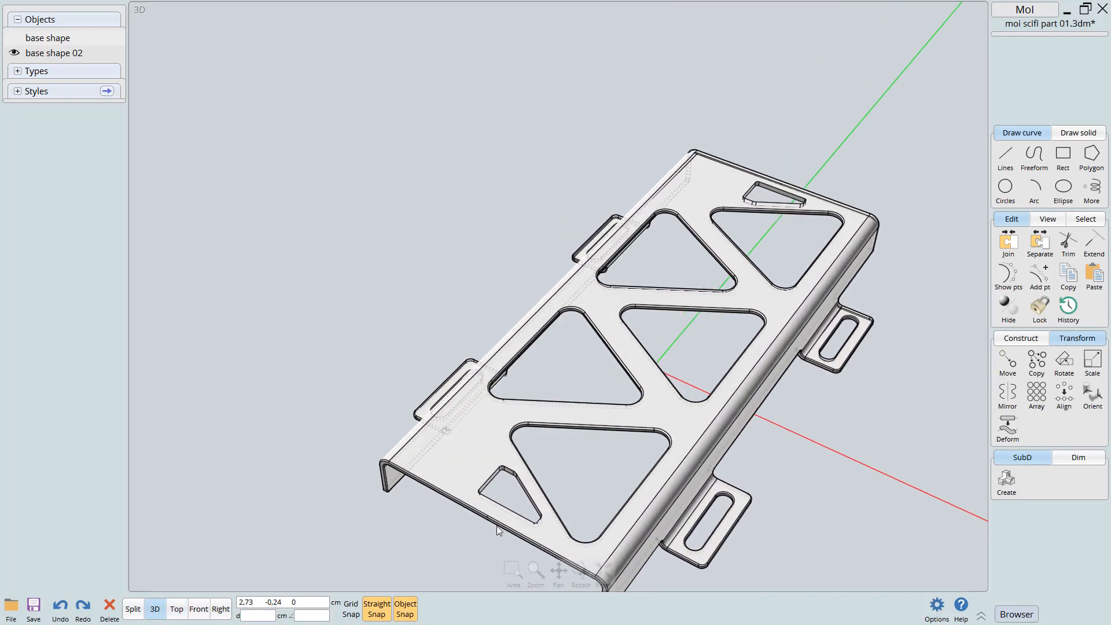
pyautogui.scroll(5, 573, 454)
pyautogui.click(566, 303)
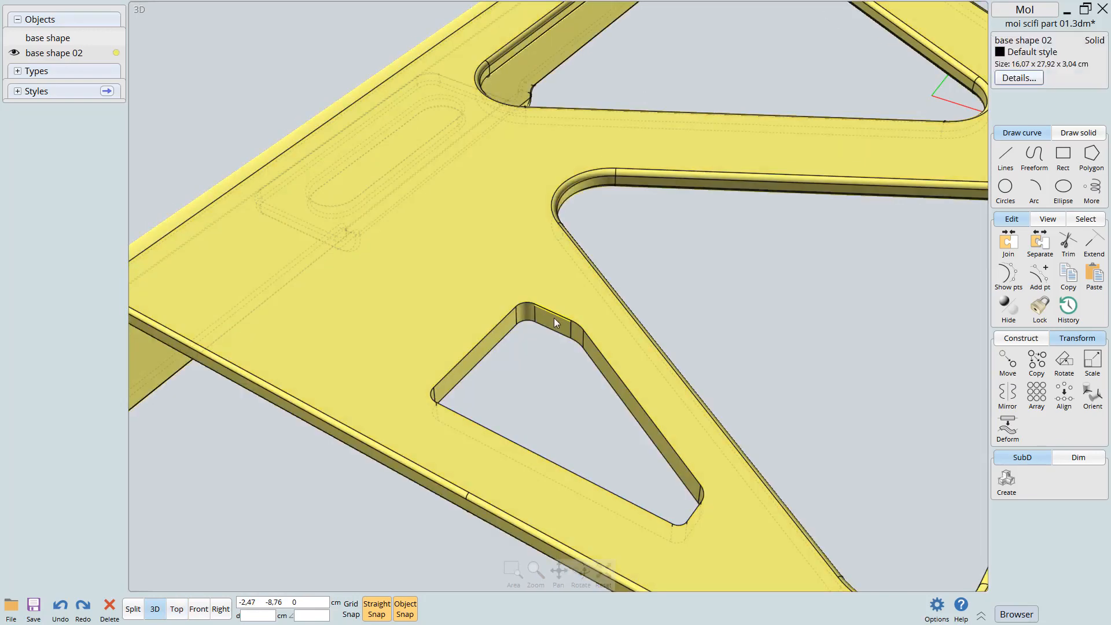
pyautogui.click(554, 314)
pyautogui.click(526, 302)
pyautogui.scroll(-10, 491, 371)
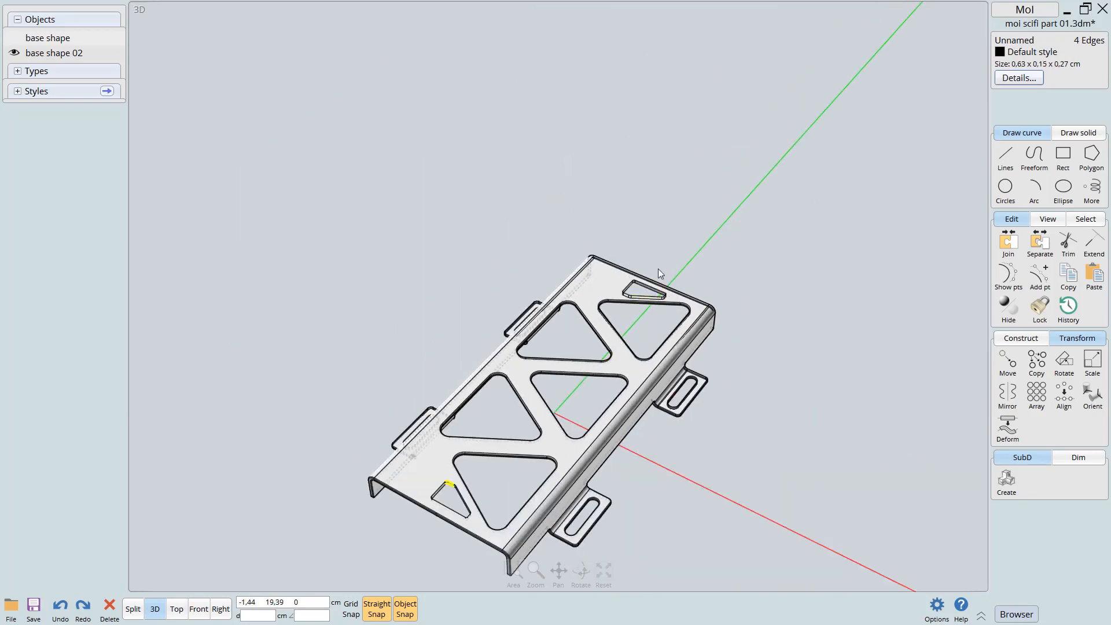
pyautogui.scroll(10, 722, 258)
pyautogui.click(630, 276)
pyautogui.click(623, 286)
pyautogui.click(578, 266)
pyautogui.doubleClick(598, 283)
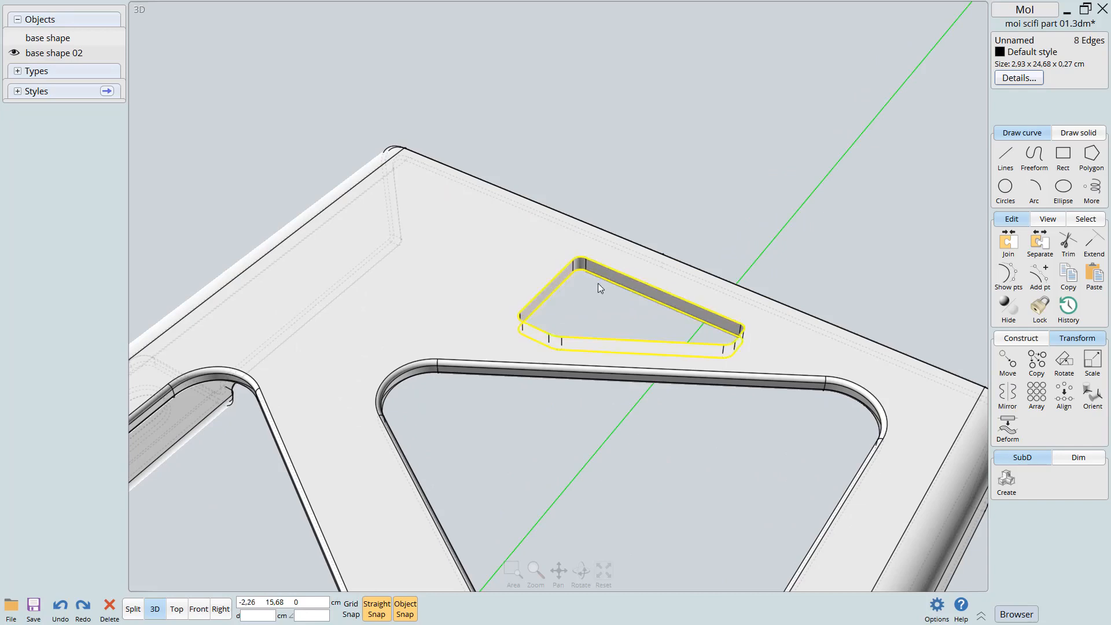
pyautogui.press('f')
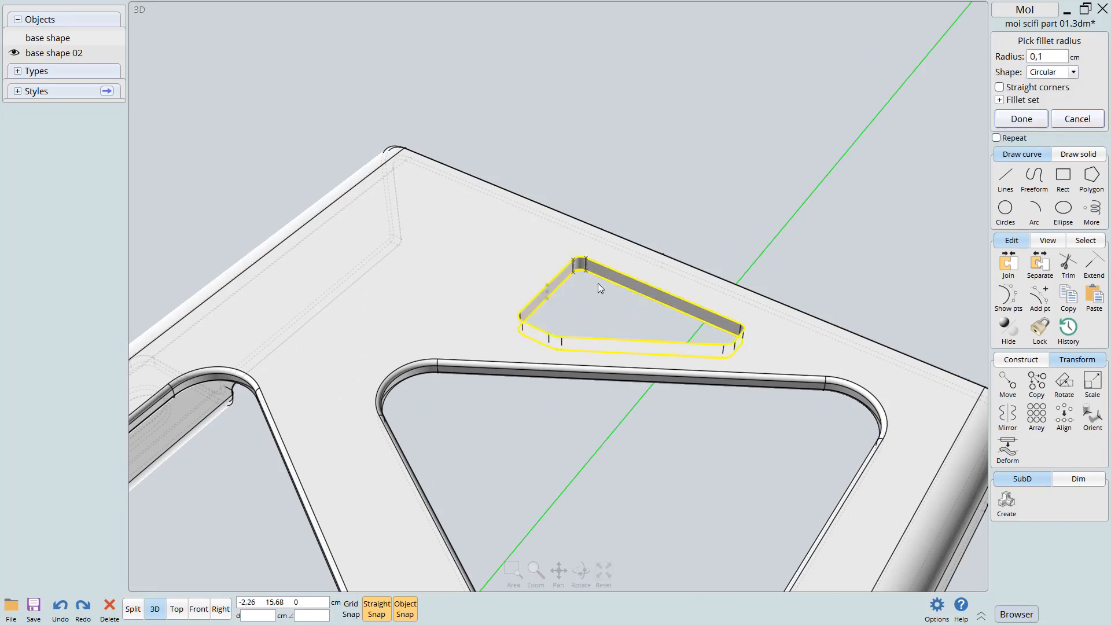
pyautogui.scroll(3, 637, 272)
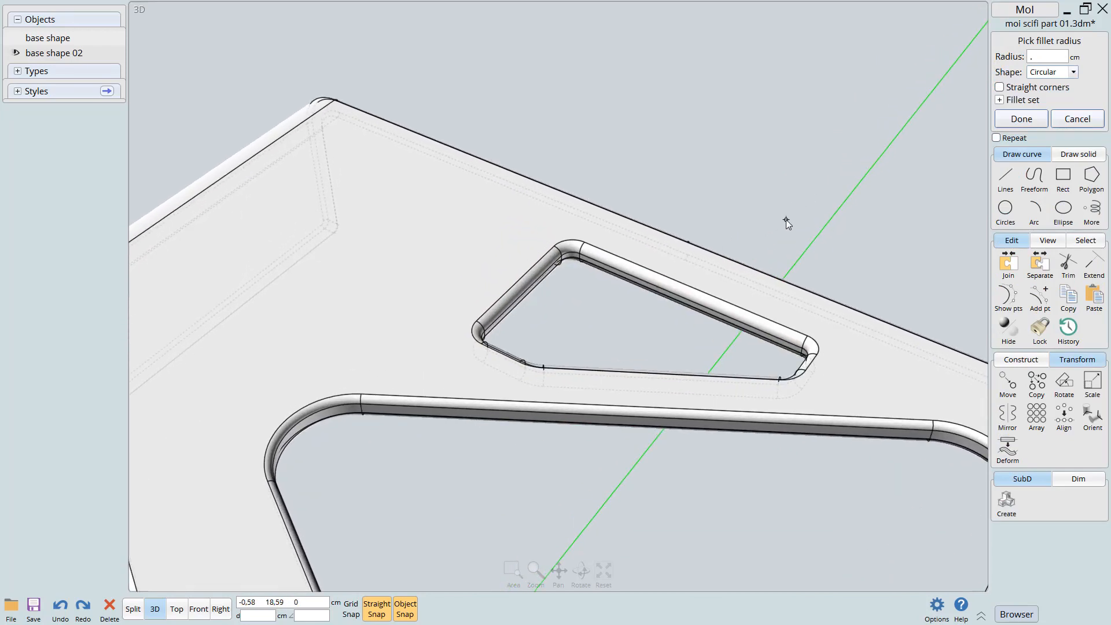
pyautogui.write('.04')
pyautogui.press('Return')
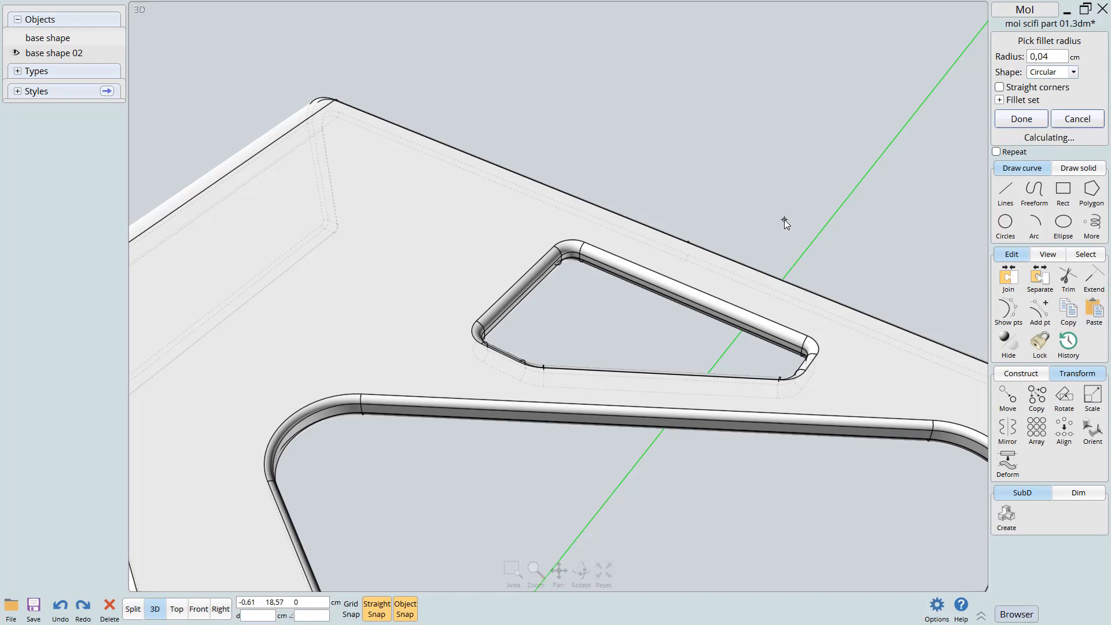
pyautogui.moveTo(771, 216); pyautogui.dragTo(736, 204, button='middle')
pyautogui.rightClick(764, 185)
pyautogui.moveTo(765, 186); pyautogui.dragTo(717, 273, button='right')
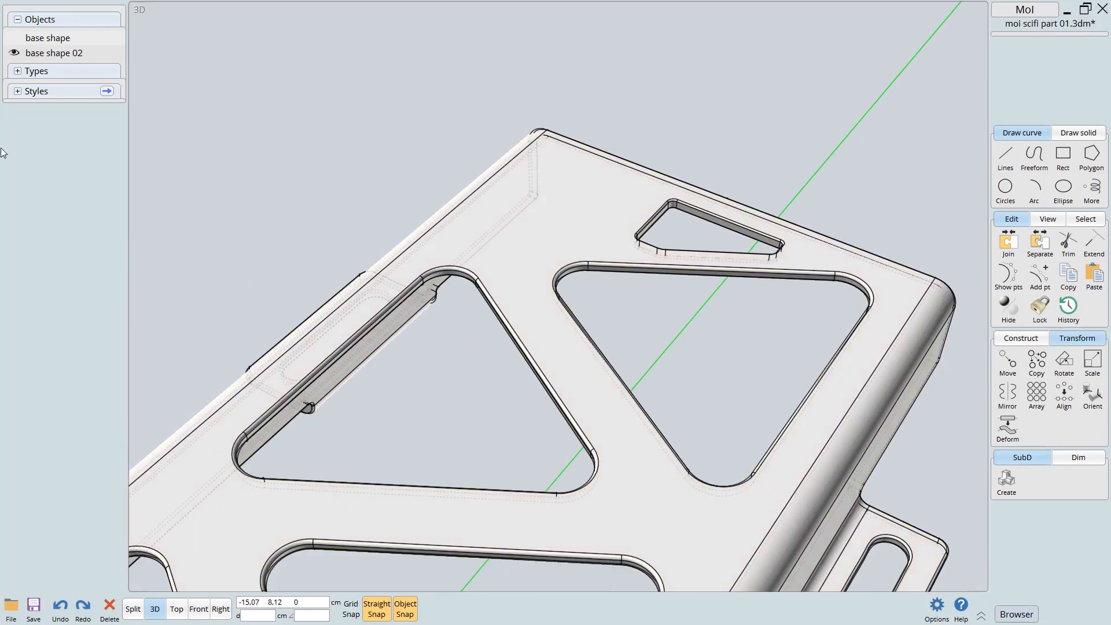
# Hide base shape 02 and draw a circle about 1.13 cm in diameter over the large hole in the reference's lower left corner
pyautogui.click(20, 56)
pyautogui.press('t')
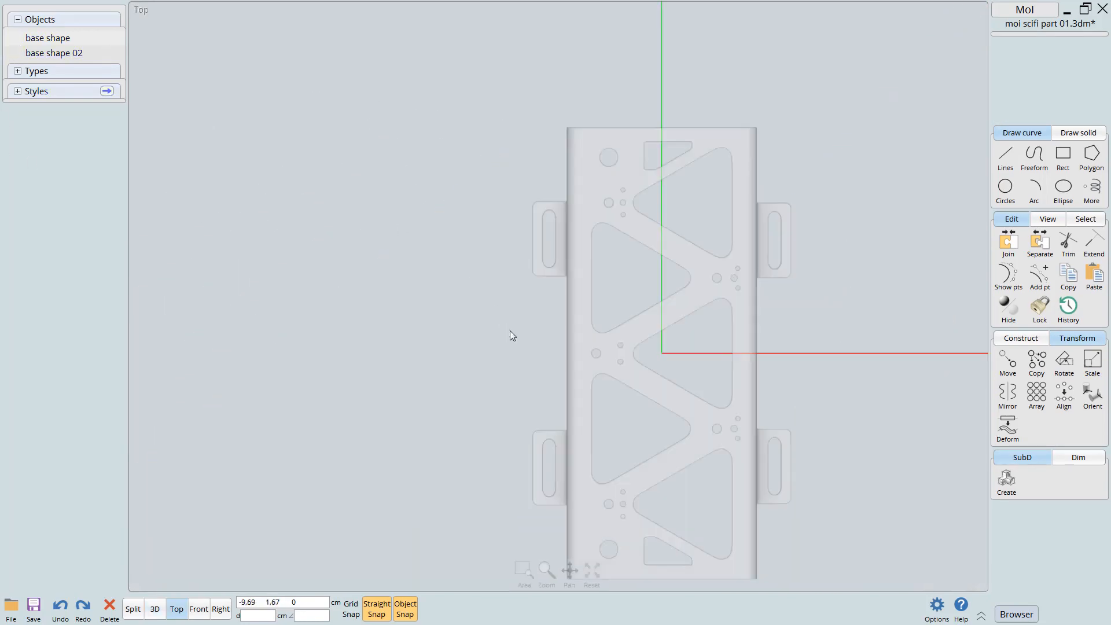
pyautogui.moveTo(665, 430); pyautogui.dragTo(662, 298, button='middle')
pyautogui.scroll(3, 627, 416)
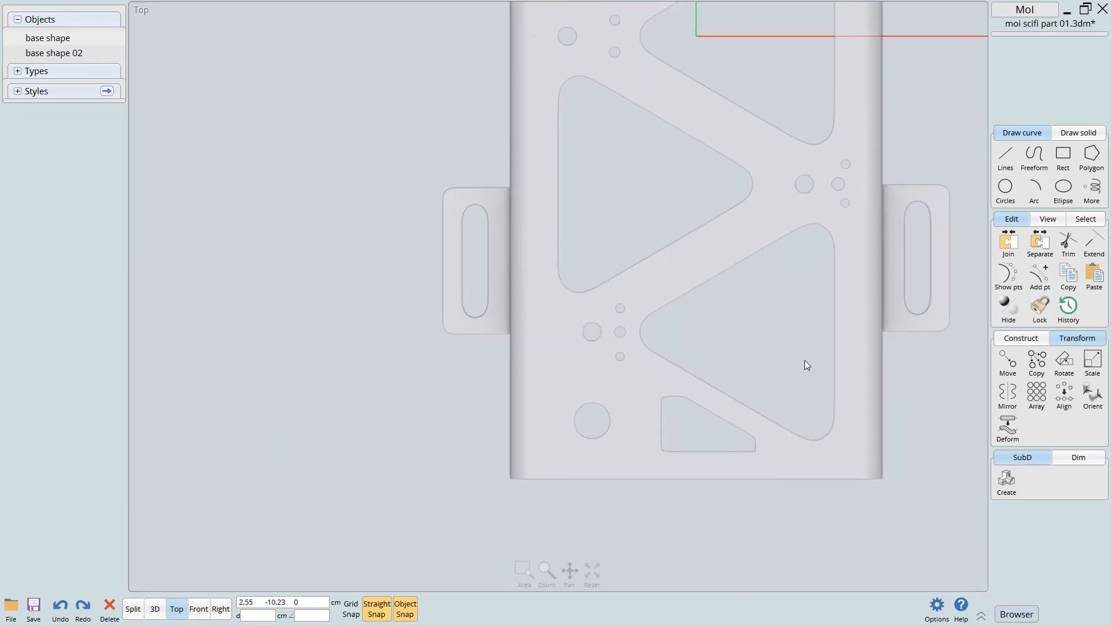
pyautogui.click(1012, 190)
pyautogui.click(1029, 189)
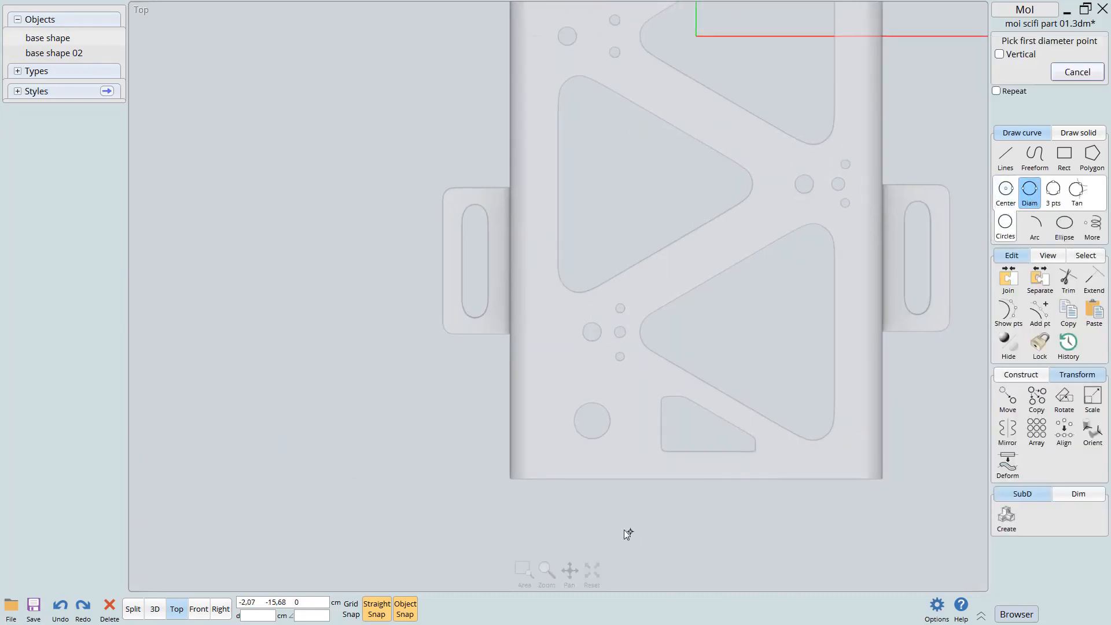
pyautogui.scroll(5, 605, 445)
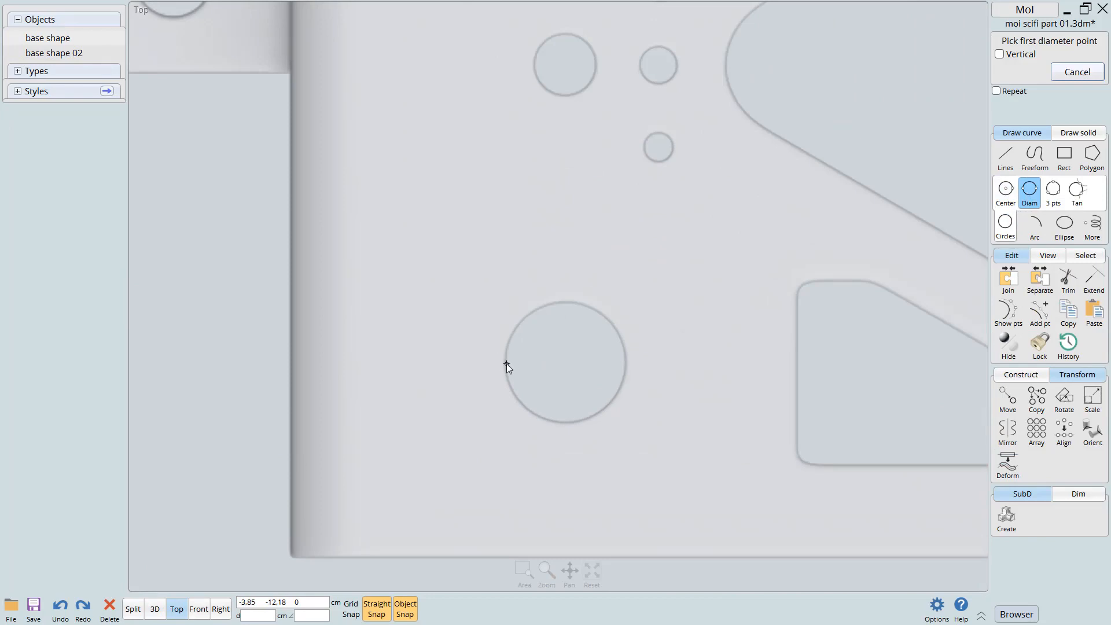
pyautogui.click(504, 363)
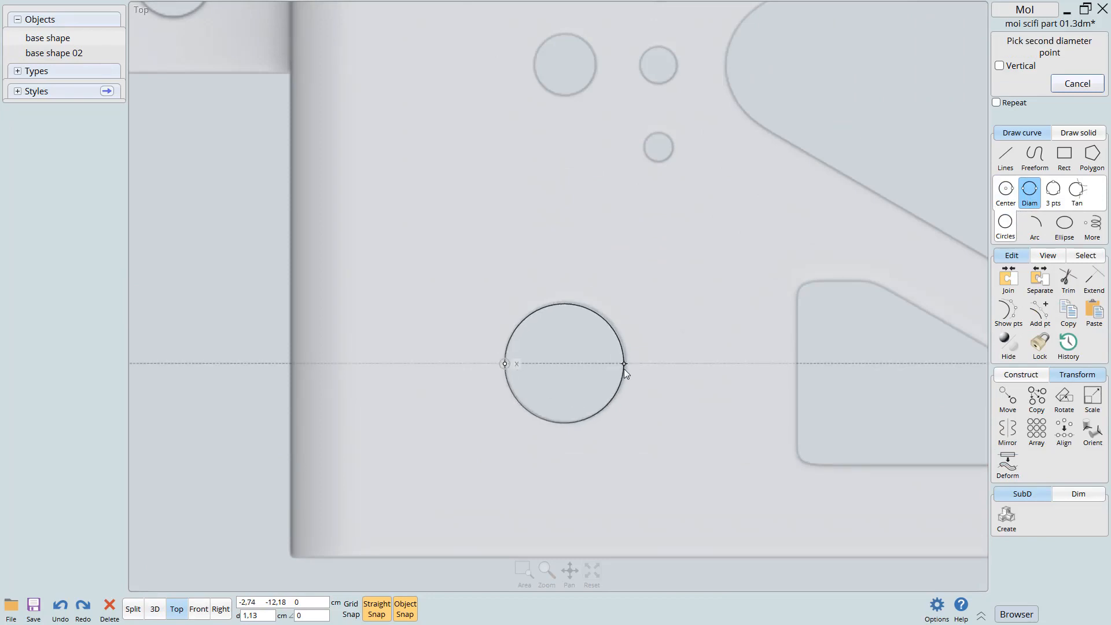
pyautogui.click(626, 365)
pyautogui.scroll(-6, 620, 414)
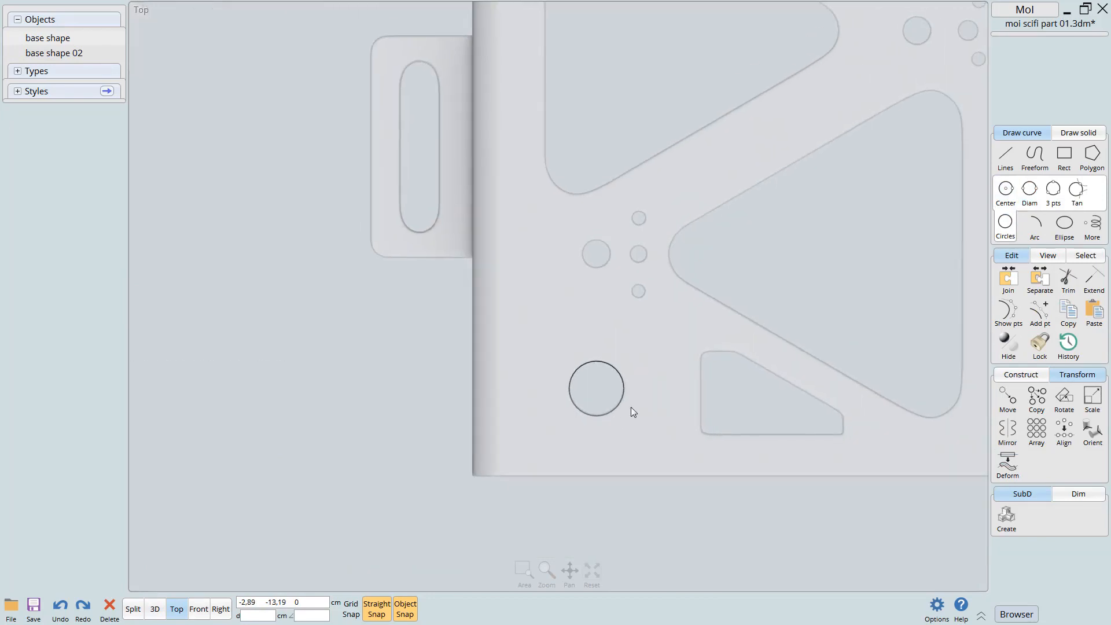
# Mirror the large circle across the X axis from the origin onto the upper hole, keeping the original
pyautogui.scroll(-5, 603, 479)
pyautogui.scroll(3, 630, 479)
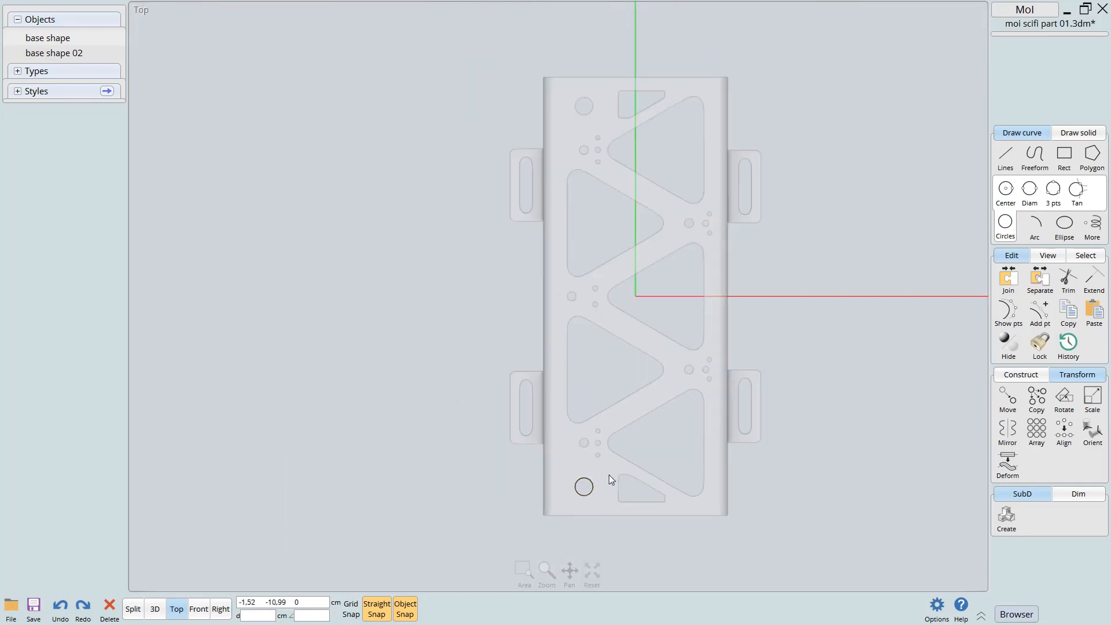
pyautogui.click(584, 478)
pyautogui.click(1007, 431)
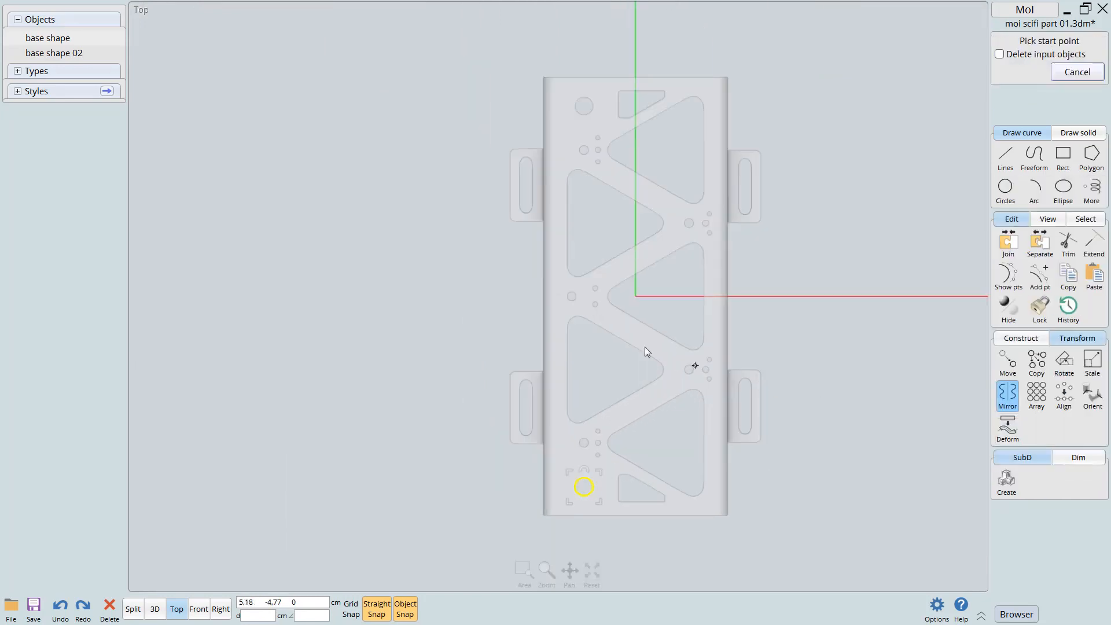
pyautogui.click(636, 297)
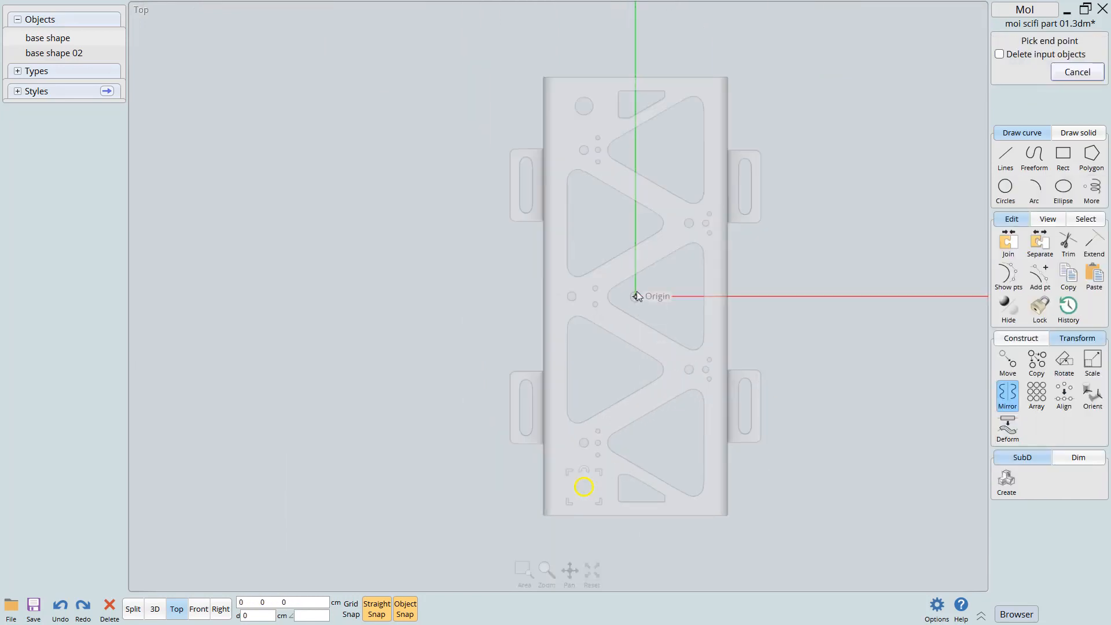
pyautogui.click(571, 295)
# Copy the lower large circle straight up, centring it on the medium hole of the reference's four-hole cluster
pyautogui.scroll(5, 721, 381)
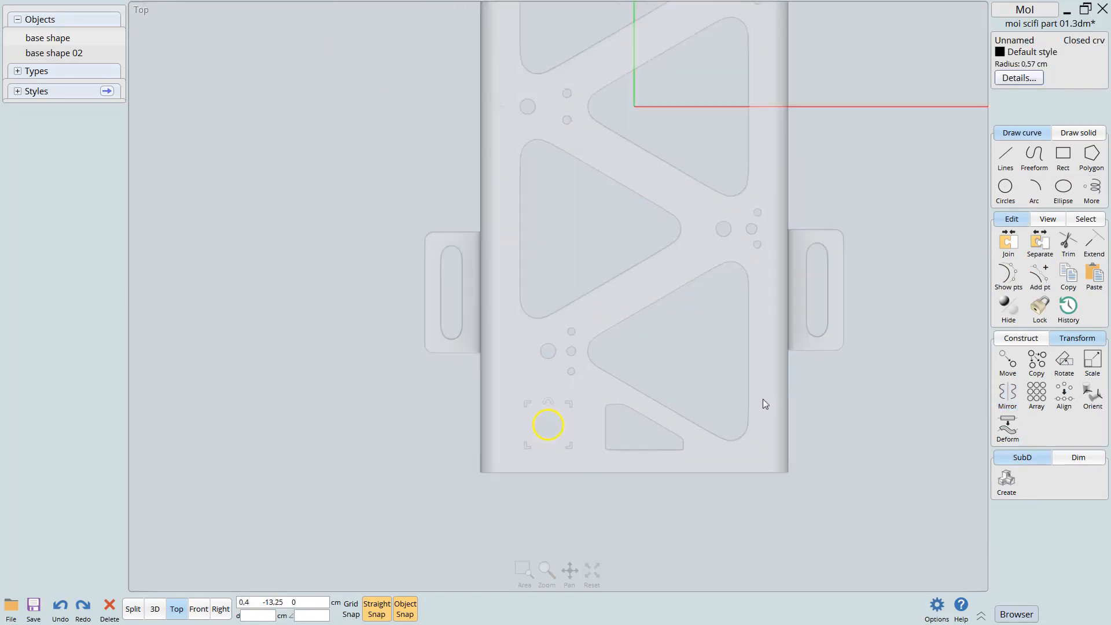
pyautogui.scroll(5, 586, 463)
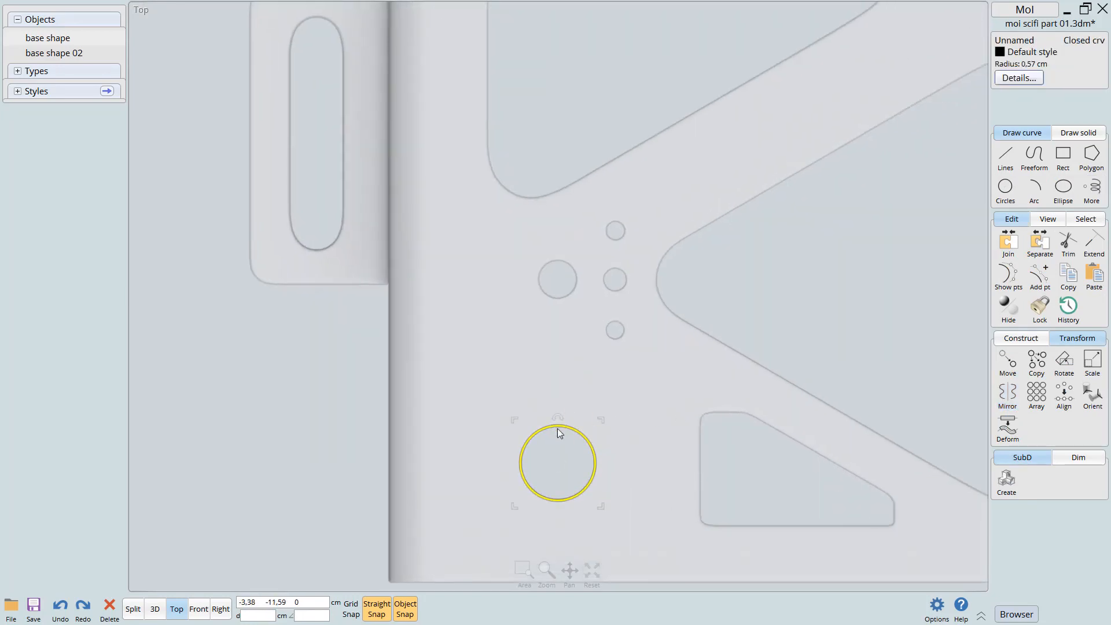
pyautogui.moveTo(560, 426); pyautogui.dragTo(553, 242)
pyautogui.scroll(4, 560, 290)
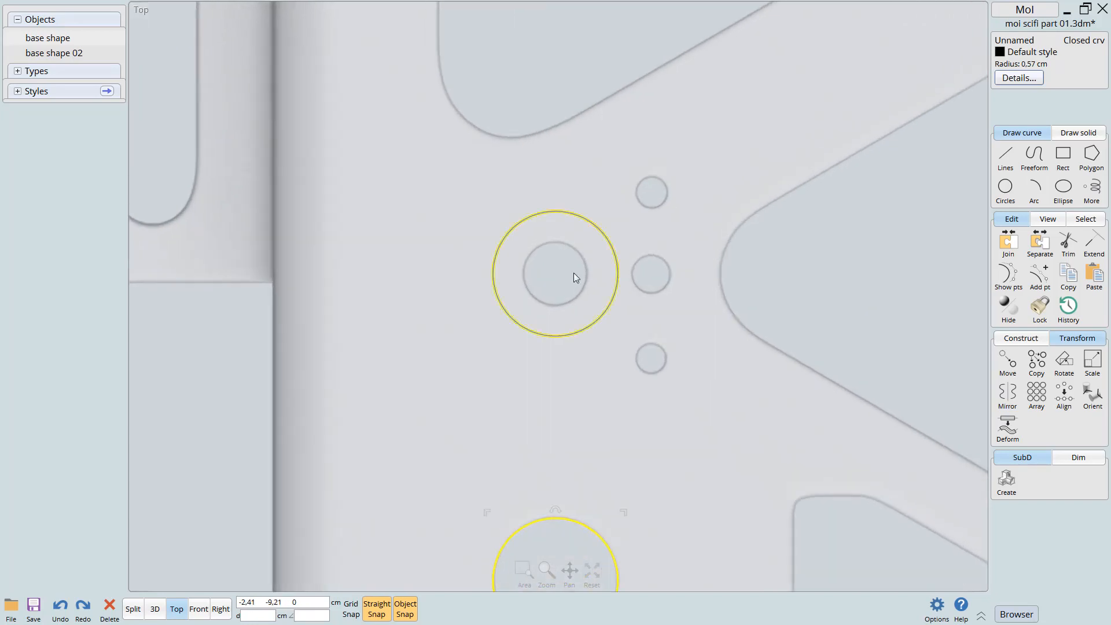
pyautogui.scroll(3, 597, 243)
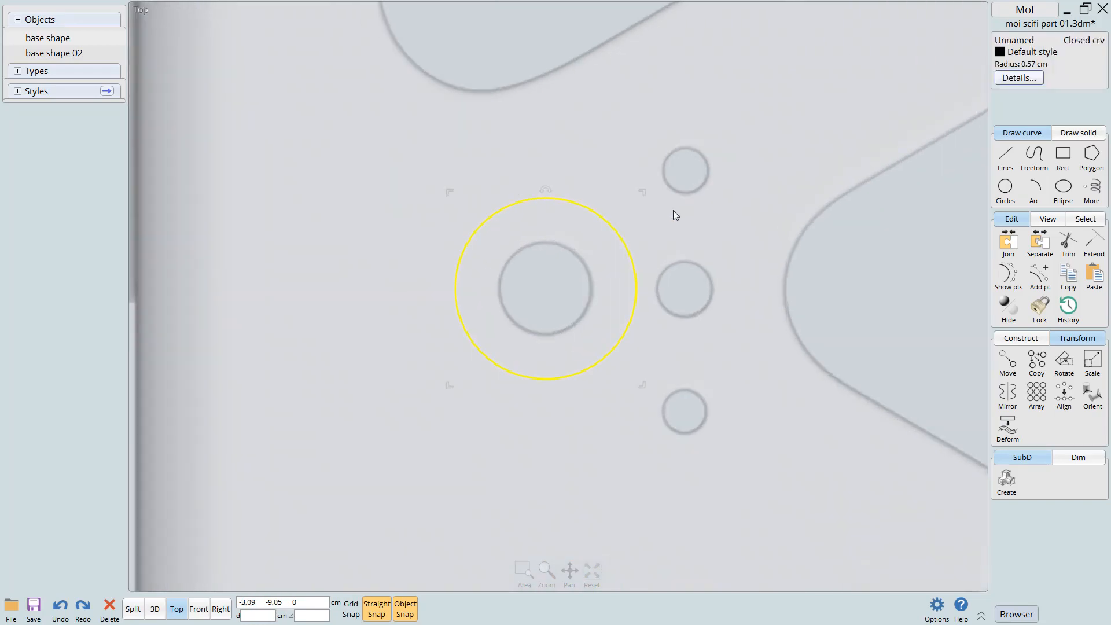
# Scale the copied circle down to the medium hole and fit a copy of 0.19 cm radius onto the cluster's middle small hole
pyautogui.moveTo(643, 197); pyautogui.dragTo(732, 288)
pyautogui.click(746, 259)
pyautogui.click(721, 260)
# Copy the 0.19 cm radius circle onto the small hole below it and scale the copy to a 0.15 cm radius
pyautogui.moveTo(739, 235); pyautogui.dragTo(678, 411)
pyautogui.scroll(2, 723, 307)
pyautogui.click(705, 363)
pyautogui.click(734, 345)
pyautogui.click(708, 359)
pyautogui.click(720, 375)
pyautogui.click(707, 376)
pyautogui.scroll(4, 707, 377)
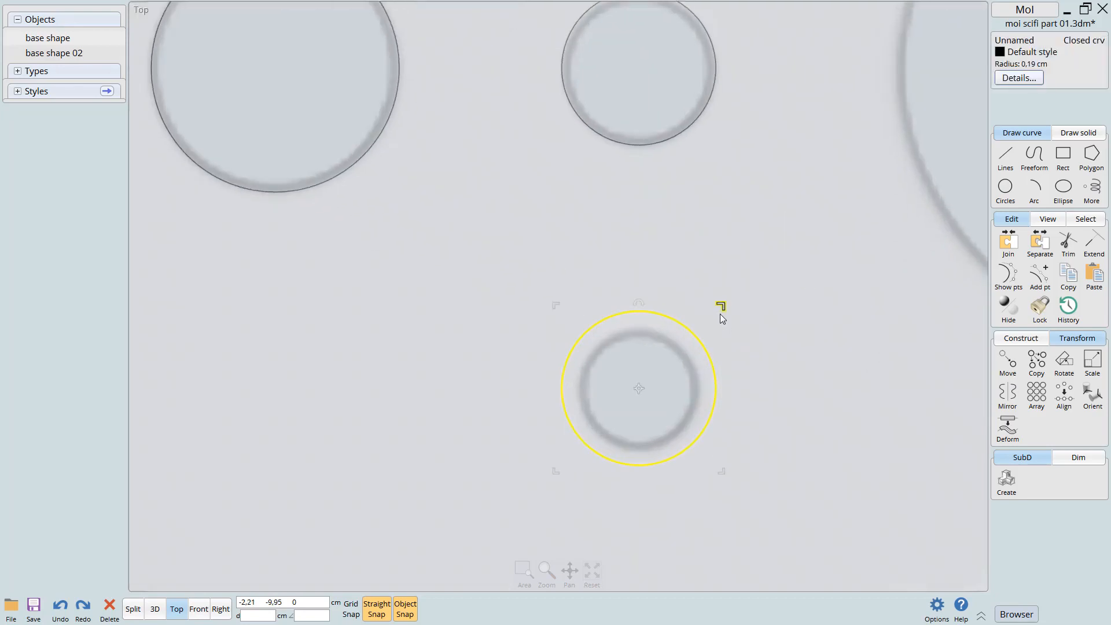
pyautogui.moveTo(721, 307); pyautogui.dragTo(699, 332)
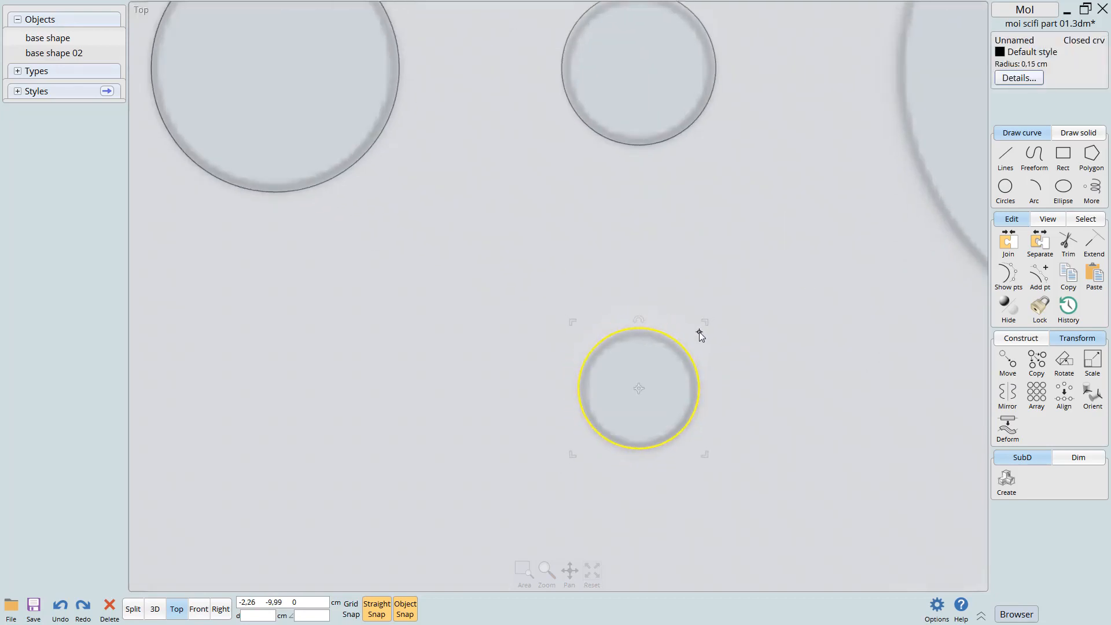
# Mirror the lowest small circle across the horizontal line through the medium and middle circles, keeping the original
pyautogui.scroll(-5, 657, 389)
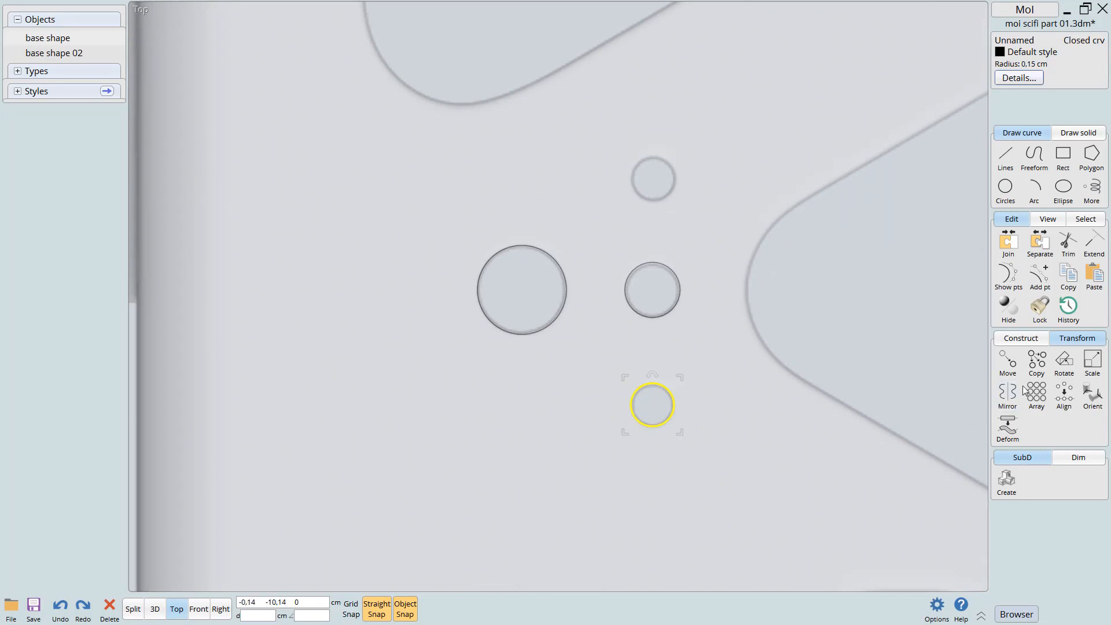
pyautogui.click(1008, 395)
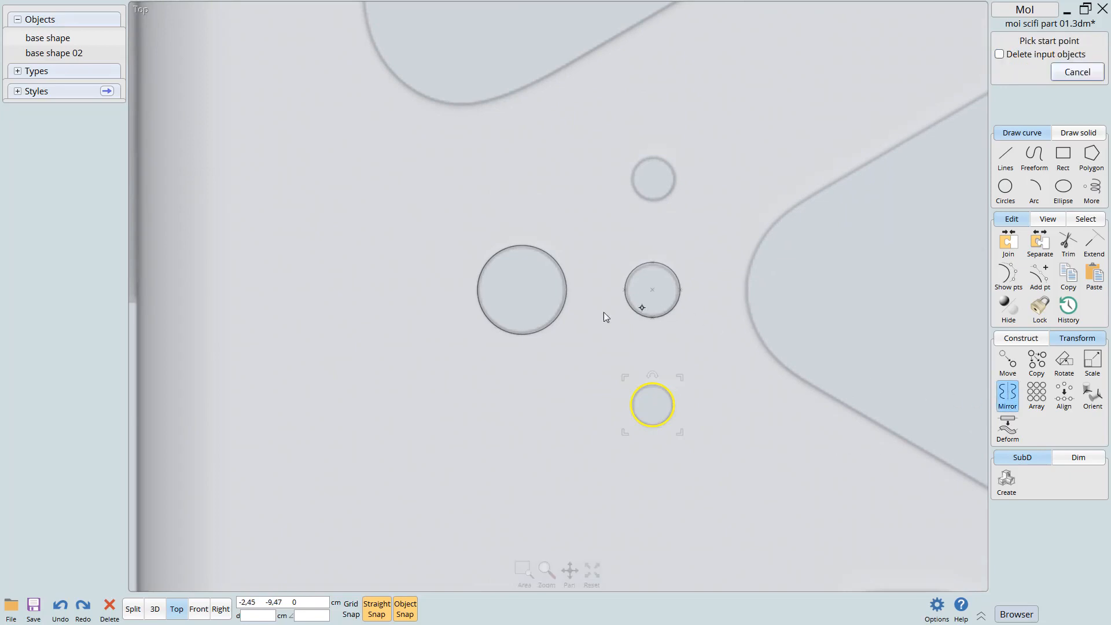
pyautogui.click(567, 288)
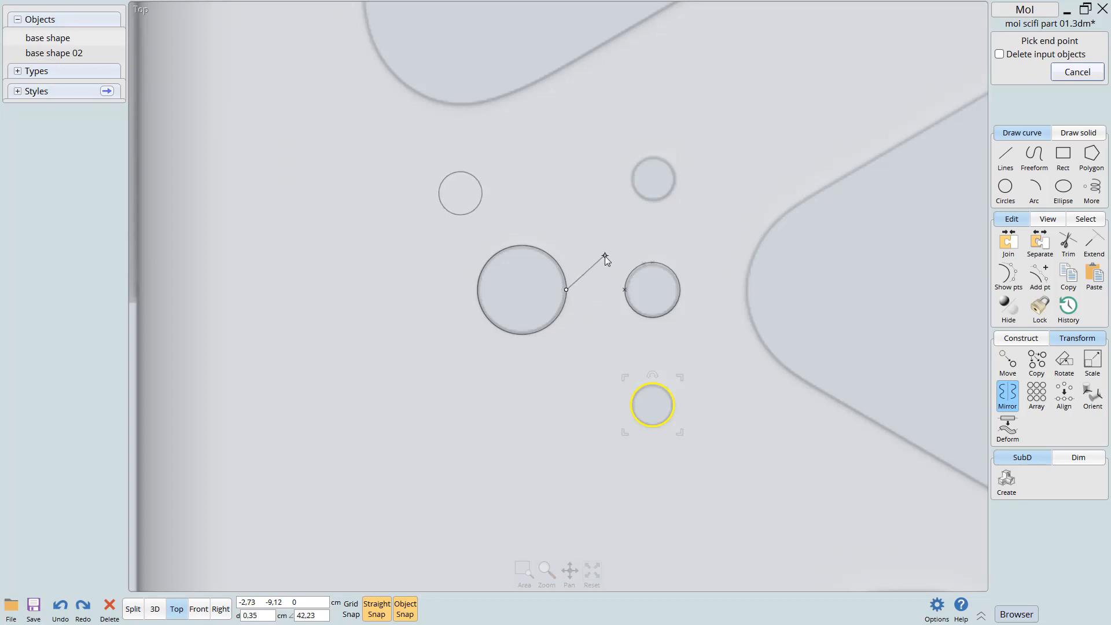
pyautogui.click(681, 289)
pyautogui.scroll(-2, 746, 334)
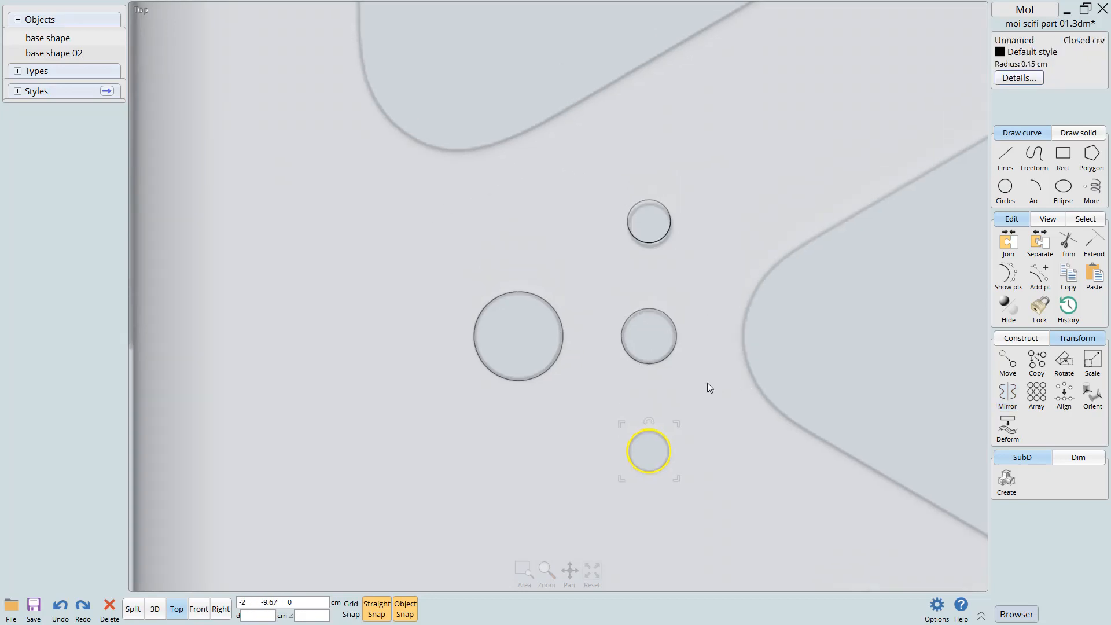
pyautogui.moveTo(696, 411); pyautogui.dragTo(664, 387, button='right')
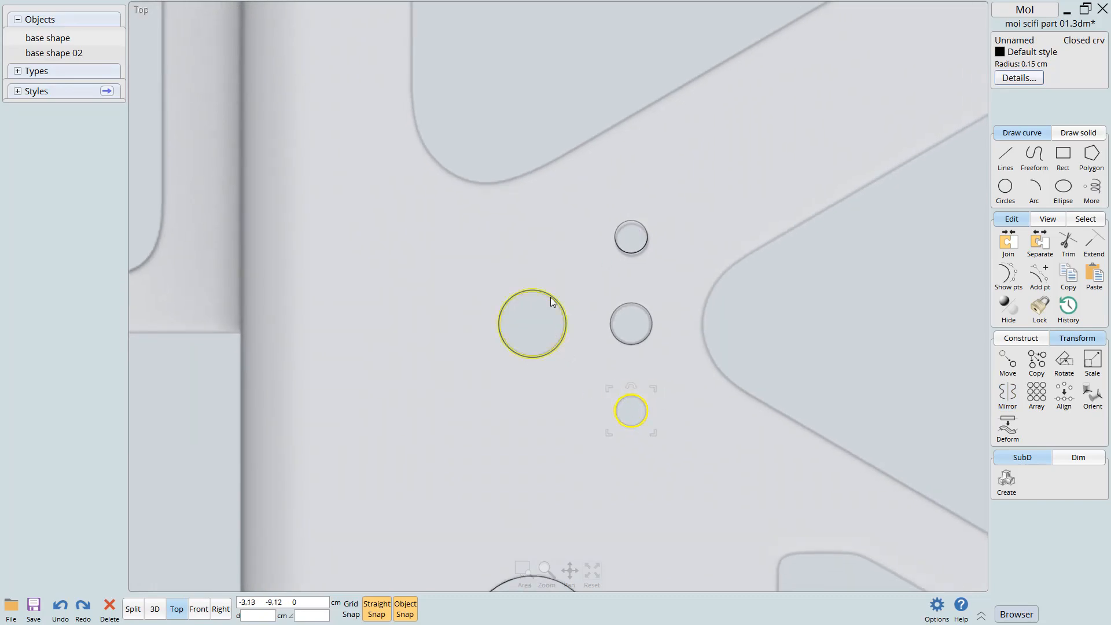
pyautogui.scroll(2, 646, 268)
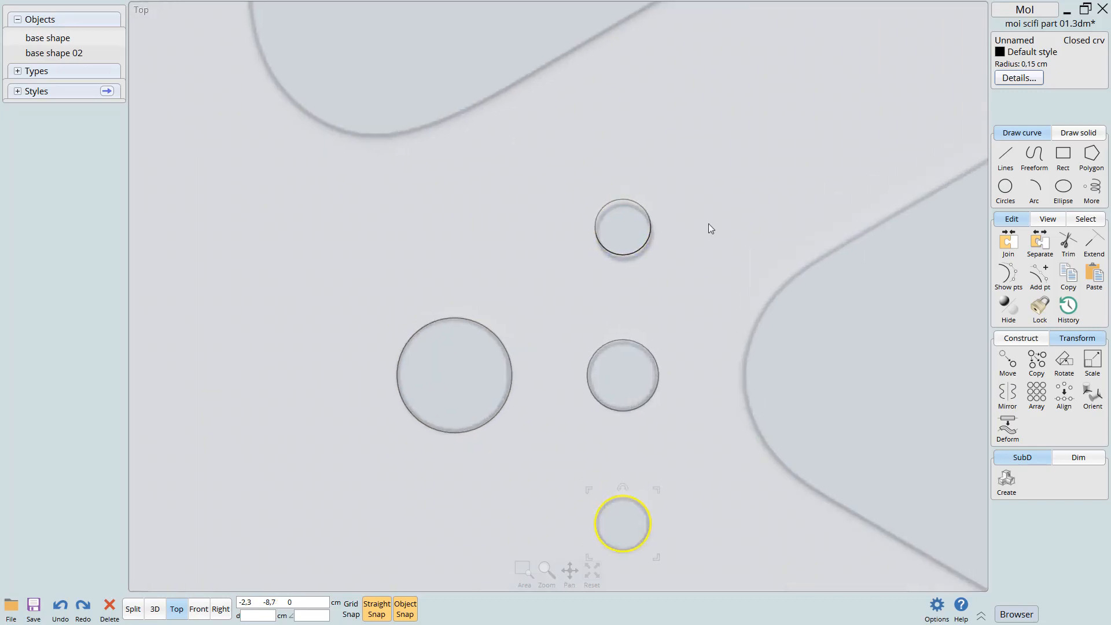
# Mirror the cluster of four circles across the X axis from the origin onto the upper hole cluster, keeping the originals
pyautogui.scroll(-6, 643, 315)
pyautogui.moveTo(643, 407); pyautogui.dragTo(637, 478, button='right')
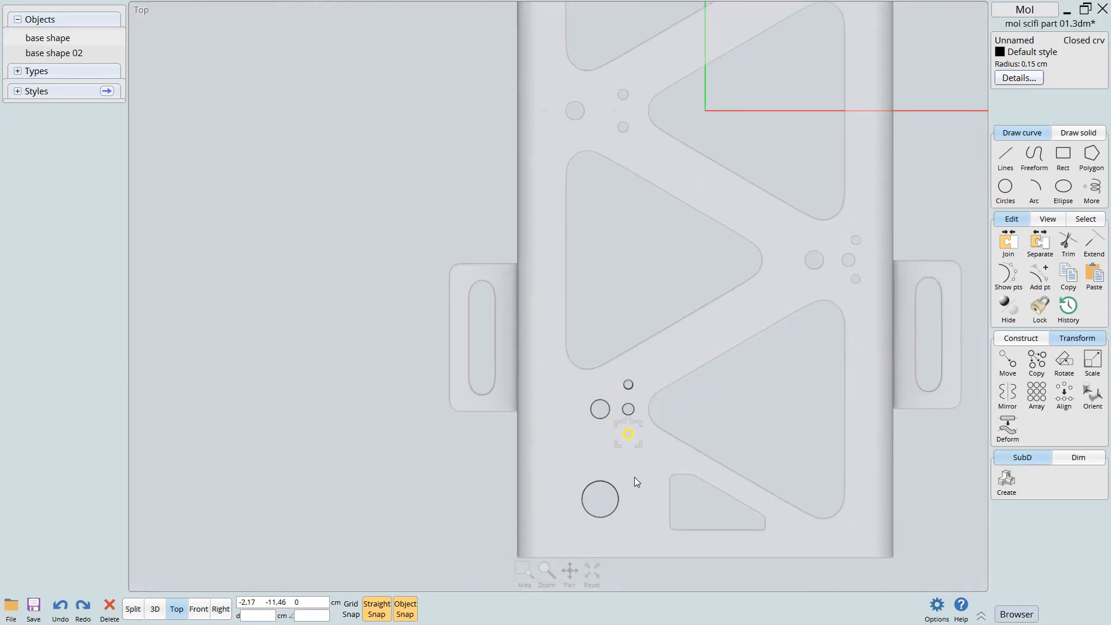
pyautogui.scroll(-3, 637, 478)
pyautogui.scroll(4, 624, 505)
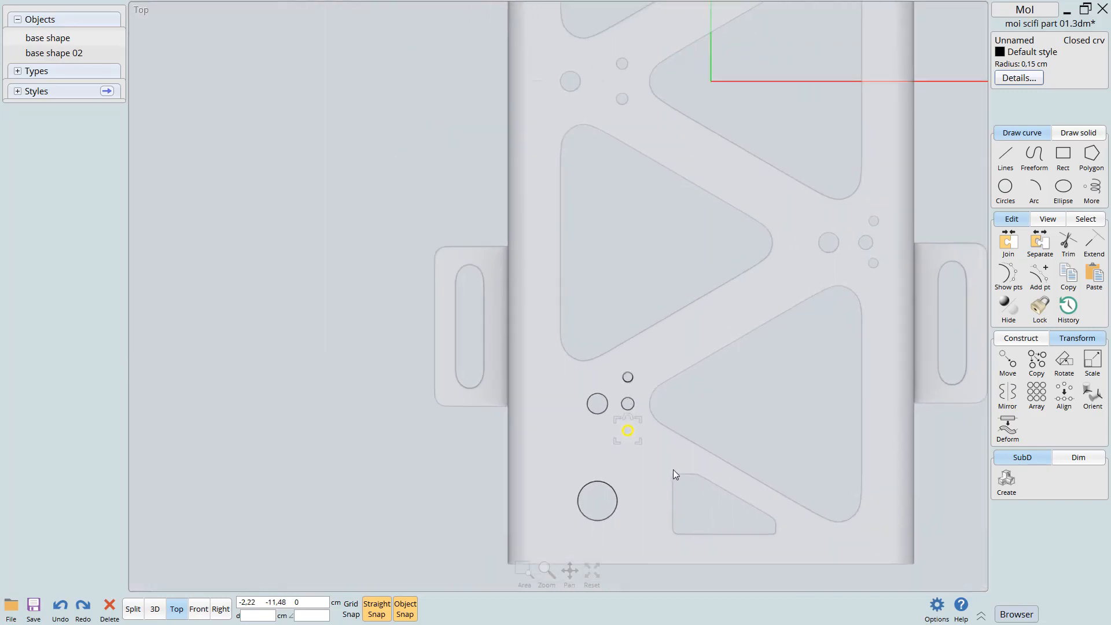
pyautogui.click(696, 353)
pyautogui.moveTo(667, 356); pyautogui.dragTo(596, 435)
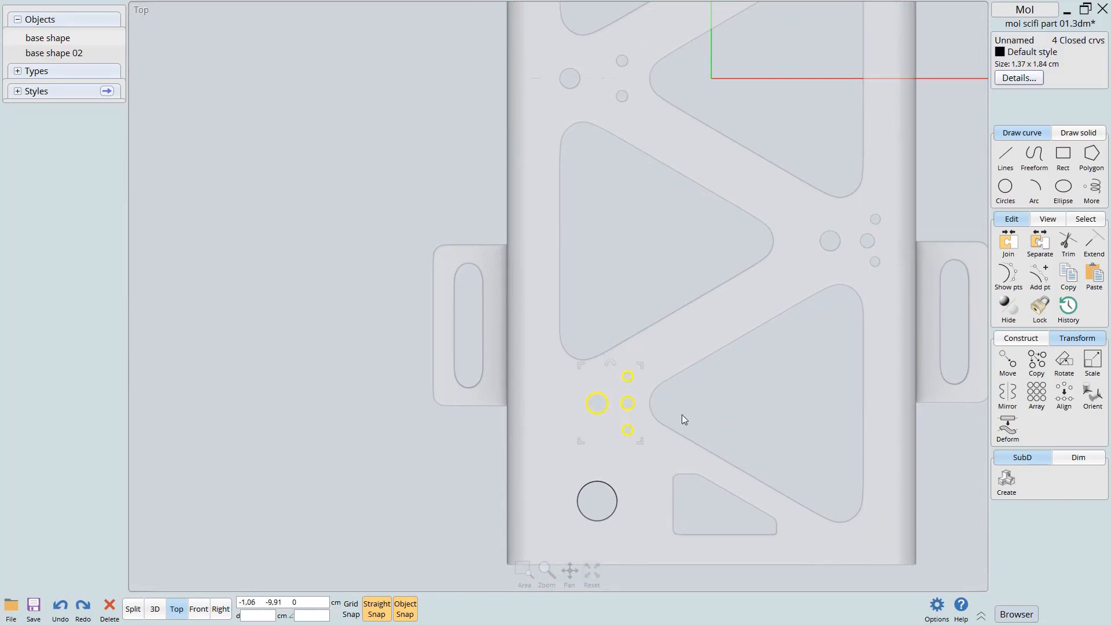
pyautogui.moveTo(649, 398); pyautogui.dragTo(631, 428, button='right')
pyautogui.click(1007, 396)
pyautogui.moveTo(699, 367); pyautogui.dragTo(671, 568, button='right')
pyautogui.scroll(-5, 675, 316)
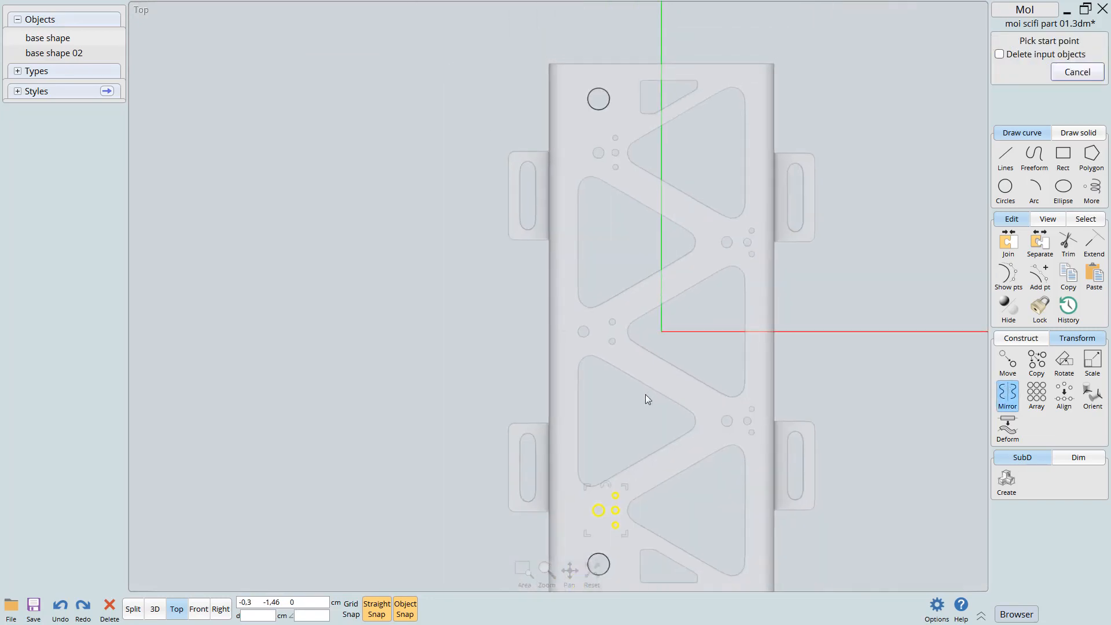
pyautogui.click(666, 338)
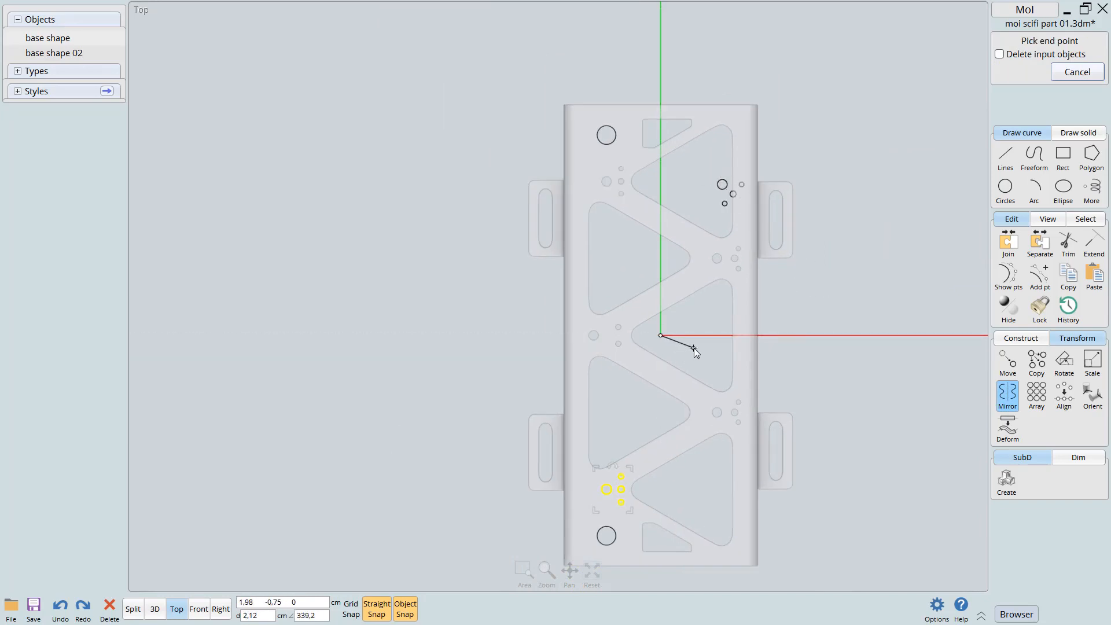
pyautogui.click(708, 341)
pyautogui.moveTo(703, 448); pyautogui.dragTo(699, 407, button='right')
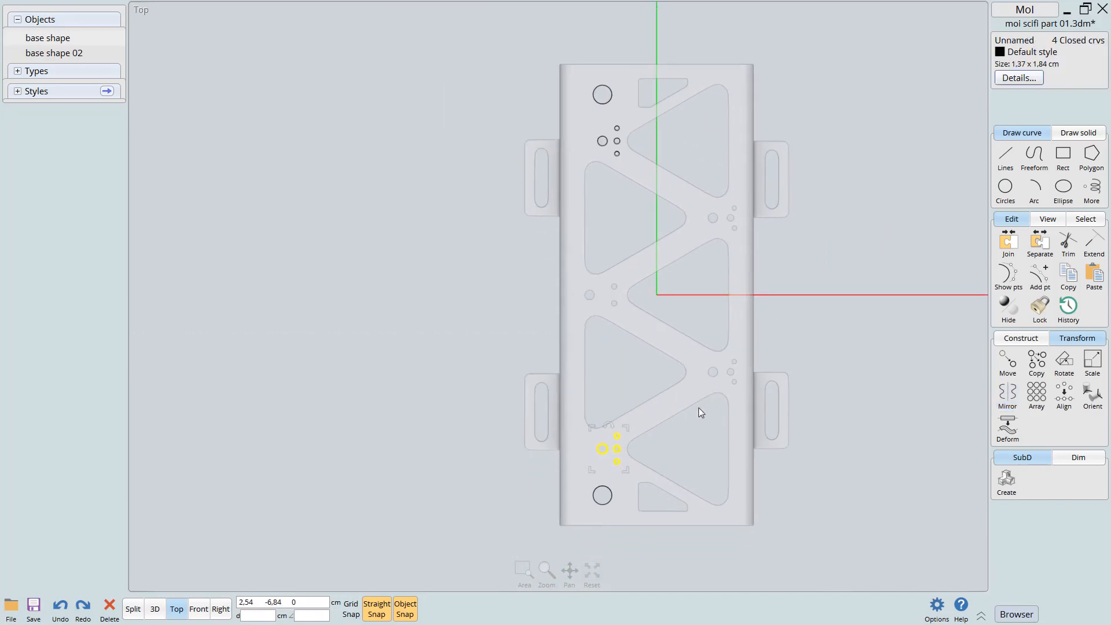
# Copy the 0.3 cm radius circle from the lower-left cluster straight up beside the medium hole on the X axis
pyautogui.scroll(2, 699, 408)
pyautogui.click(866, 367)
pyautogui.moveTo(805, 372)
pyautogui.mouseDown(button='right')
pyautogui.moveTo(825, 411)
pyautogui.moveTo(806, 387)
pyautogui.mouseUp(button='right')
pyautogui.scroll(2, 684, 437)
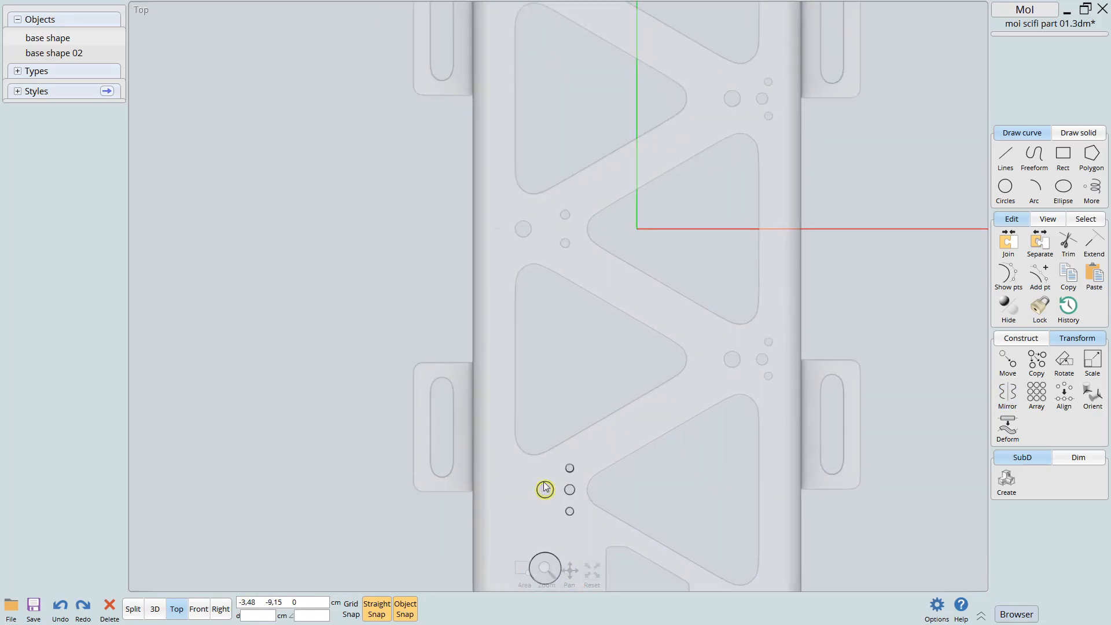
pyautogui.moveTo(546, 502); pyautogui.dragTo(544, 229)
pyautogui.scroll(1, 585, 261)
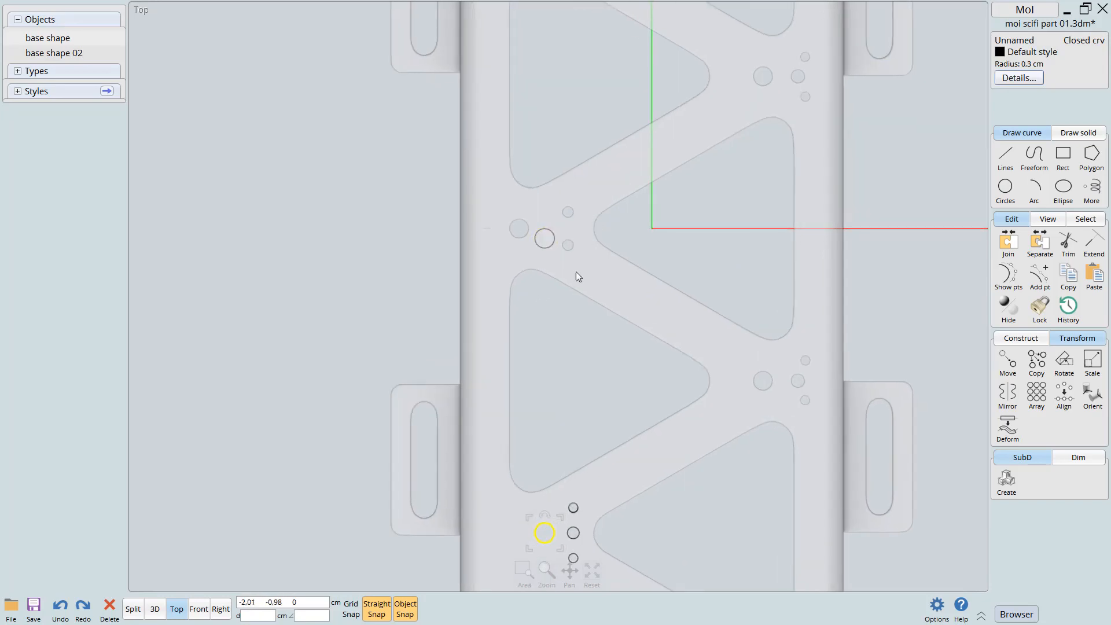
# Move the copied circle vertically so that its centre lies on the X axis
pyautogui.press('Escape')
pyautogui.scroll(5, 524, 263)
pyautogui.click(603, 206)
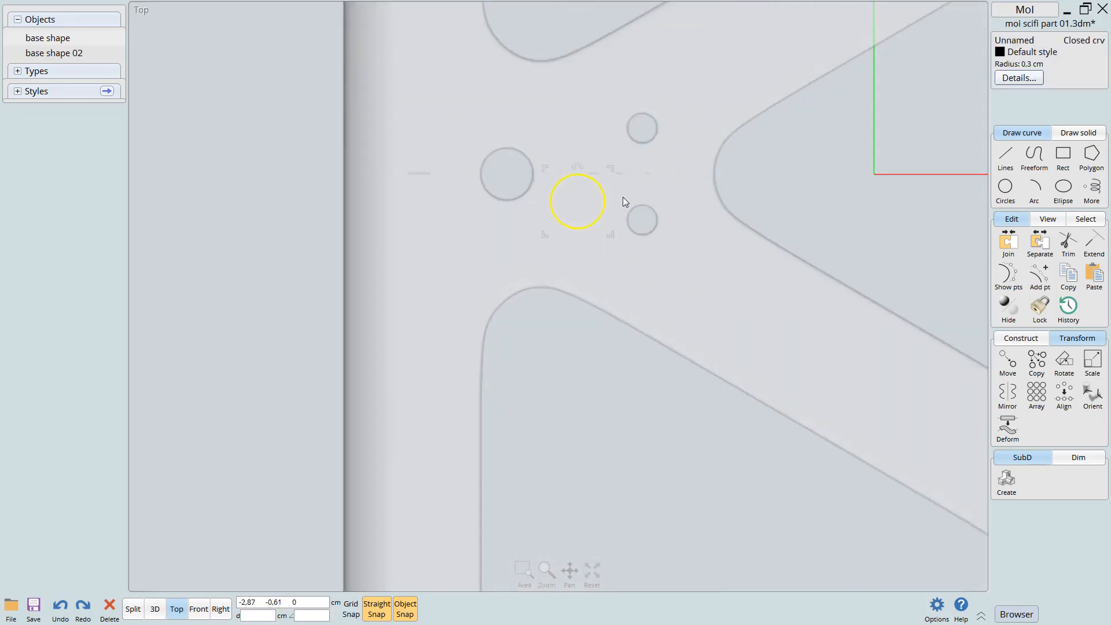
pyautogui.moveTo(633, 218); pyautogui.dragTo(651, 310, button='right')
pyautogui.press('m')
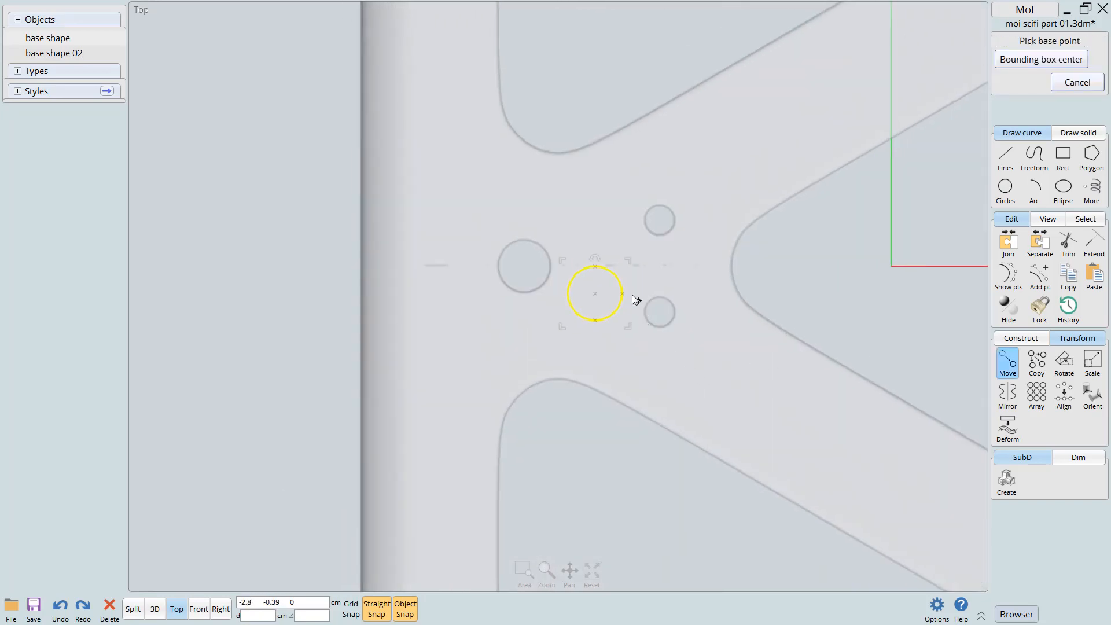
pyautogui.click(622, 293)
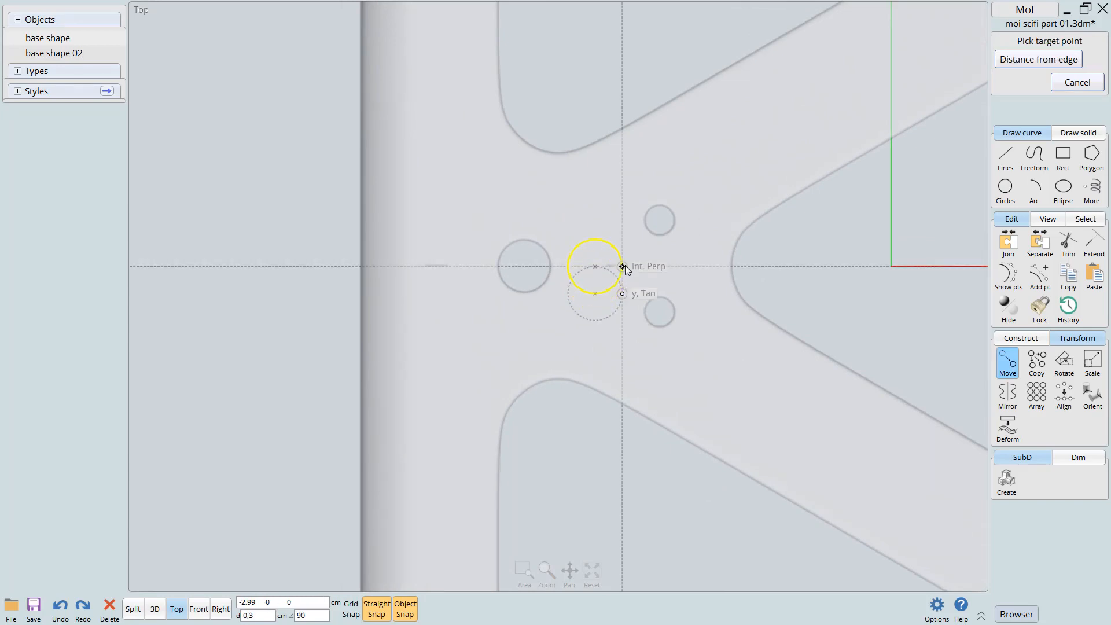
pyautogui.click(625, 265)
# Place the circle on the medium hole of the middle-left cluster and a copy on the lower small hole
pyautogui.moveTo(642, 298); pyautogui.dragTo(623, 370, button='right')
pyautogui.moveTo(618, 353); pyautogui.dragTo(736, 435)
pyautogui.click(726, 404)
pyautogui.click(734, 383)
# Scale the circle copy on the lower small hole to a 0.18 cm radius
pyautogui.scroll(3, 741, 434)
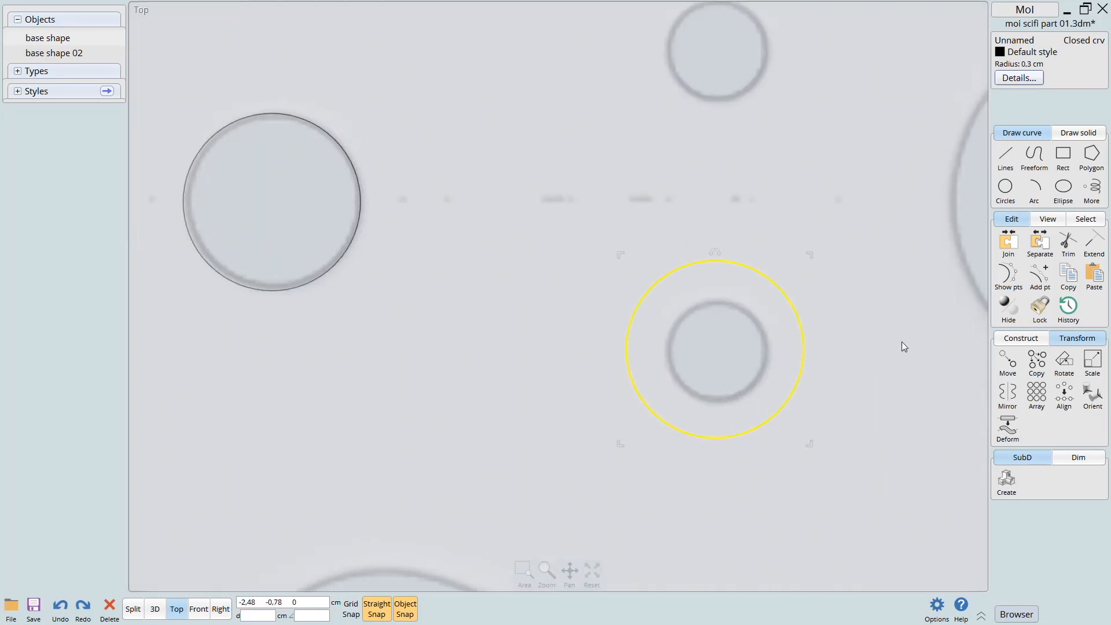
pyautogui.moveTo(809, 256); pyautogui.dragTo(768, 350)
pyautogui.hotkey('ctrl', 'z')
pyautogui.scroll(-2, 744, 386)
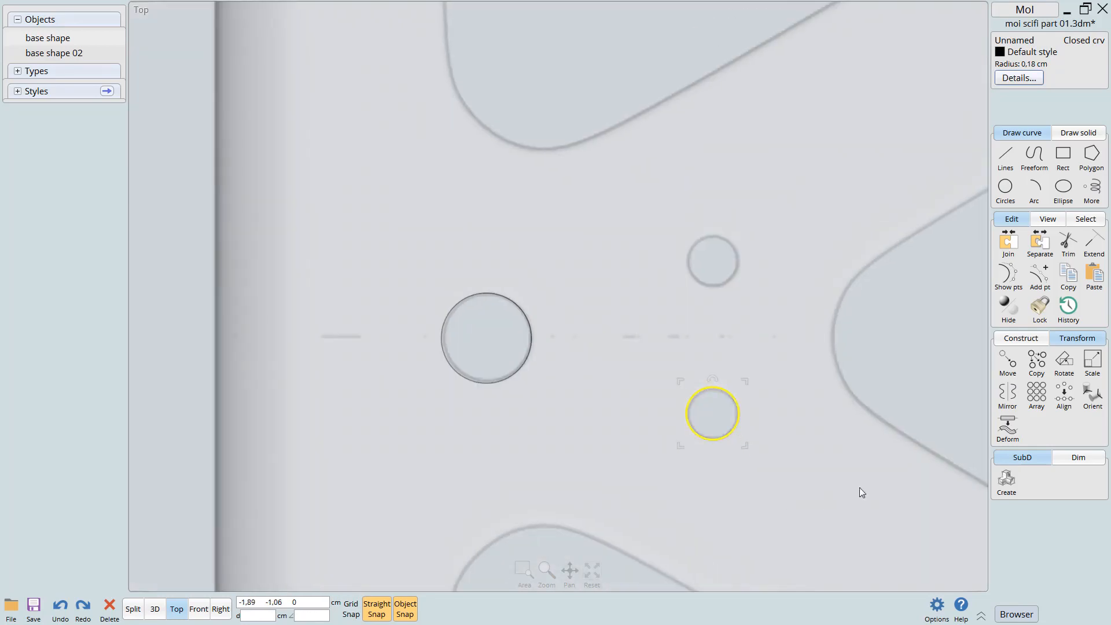
# Mirror the 0.18 cm radius circle onto the upper small hole across the horizontal line through the medium circle, keeping the original
pyautogui.click(1008, 394)
pyautogui.click(532, 338)
pyautogui.click(692, 335)
pyautogui.scroll(-4, 635, 385)
pyautogui.scroll(-4, 623, 473)
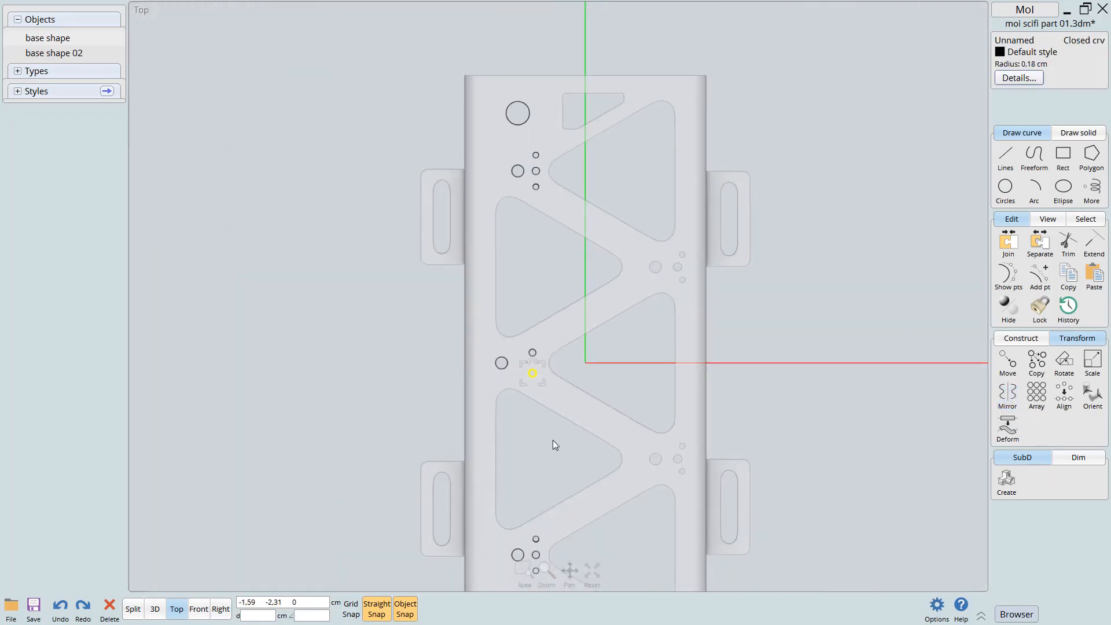
# Copy the middle-left cluster's 0.3 cm radius circle onto the medium hole of the lower-right cluster and align it with the hole
pyautogui.scroll(1, 645, 431)
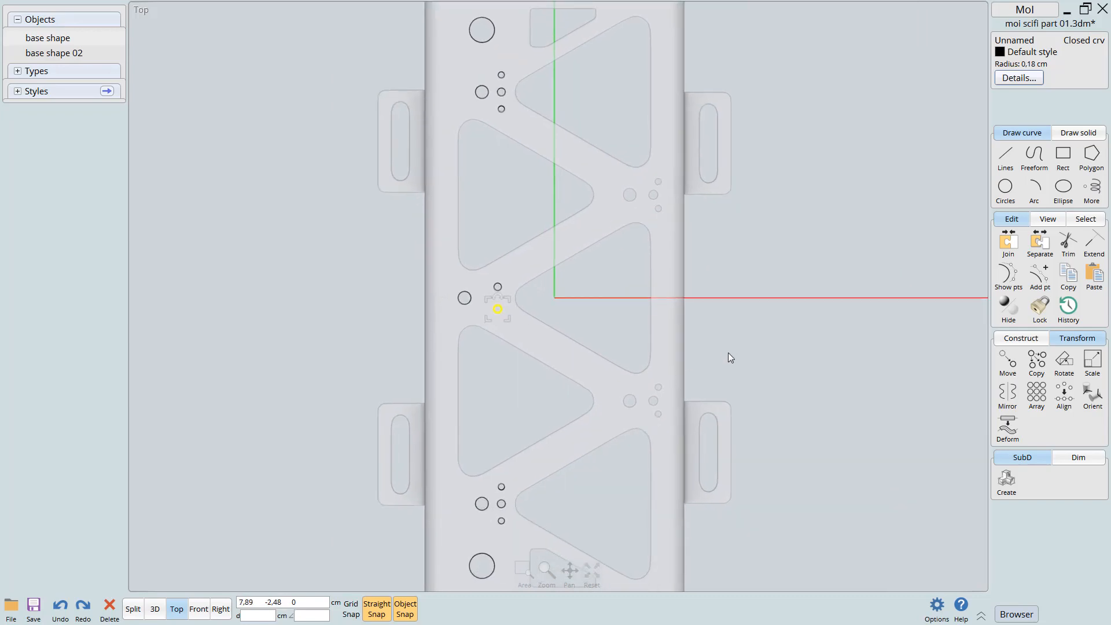
pyautogui.click(728, 353)
pyautogui.click(467, 300)
pyautogui.moveTo(468, 304); pyautogui.dragTo(629, 407)
pyautogui.scroll(6, 631, 413)
pyautogui.click(663, 319)
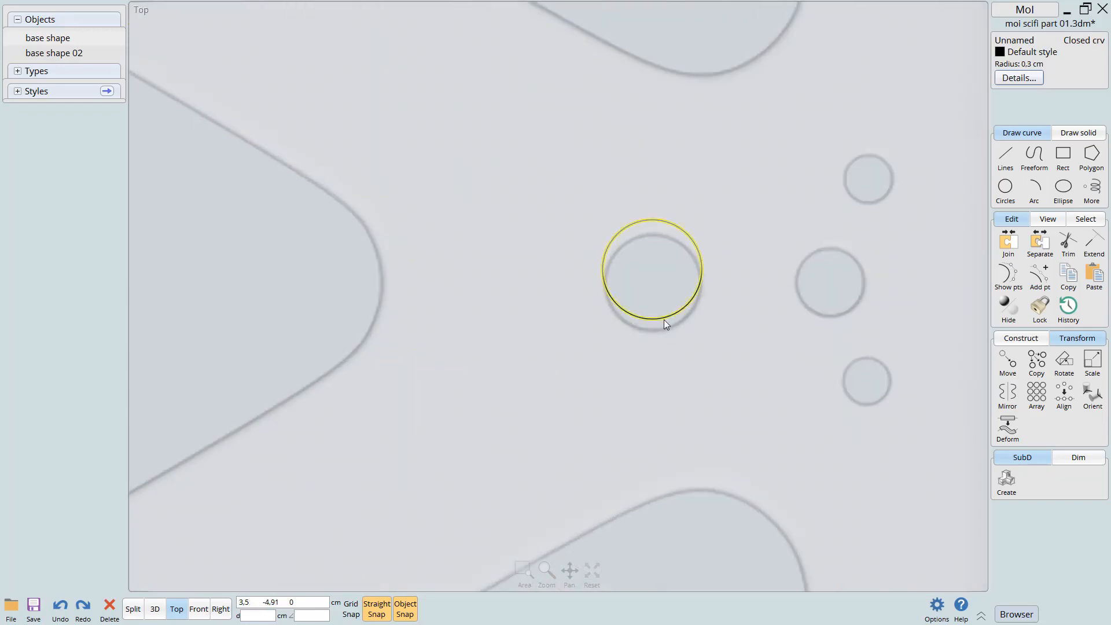
pyautogui.moveTo(658, 319); pyautogui.dragTo(654, 331)
# Copy the circle onto the lower-right cluster's middle small hole and scale the copy to a 0.22 cm radius
pyautogui.moveTo(701, 354); pyautogui.dragTo(591, 427, button='middle')
pyautogui.moveTo(596, 360); pyautogui.dragTo(770, 355)
pyautogui.press('Escape')
pyautogui.moveTo(776, 301); pyautogui.dragTo(750, 315)
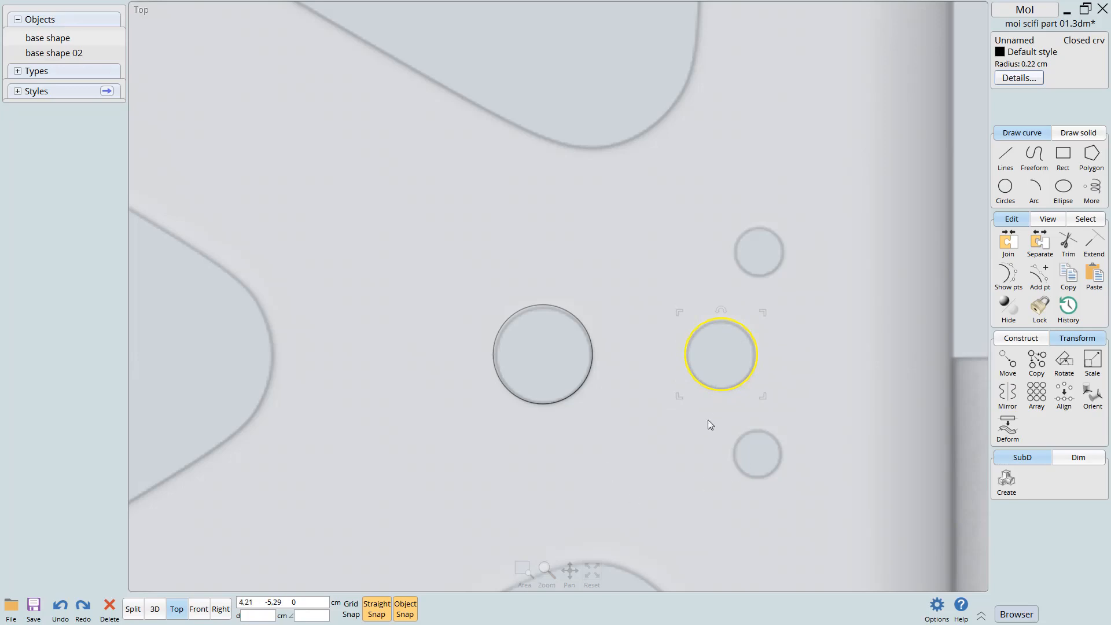
# Copy the 0.22 cm radius circle onto the small hole below it and scale the copy to a 0.16 cm radius
pyautogui.moveTo(722, 391); pyautogui.dragTo(718, 493)
pyautogui.moveTo(758, 455); pyautogui.dragTo(792, 456)
pyautogui.moveTo(756, 420)
pyautogui.mouseDown()
pyautogui.moveTo(757, 407)
pyautogui.moveTo(757, 417)
pyautogui.mouseUp()
pyautogui.scroll(3, 763, 457)
pyautogui.moveTo(832, 362); pyautogui.dragTo(800, 391)
pyautogui.scroll(-3, 756, 435)
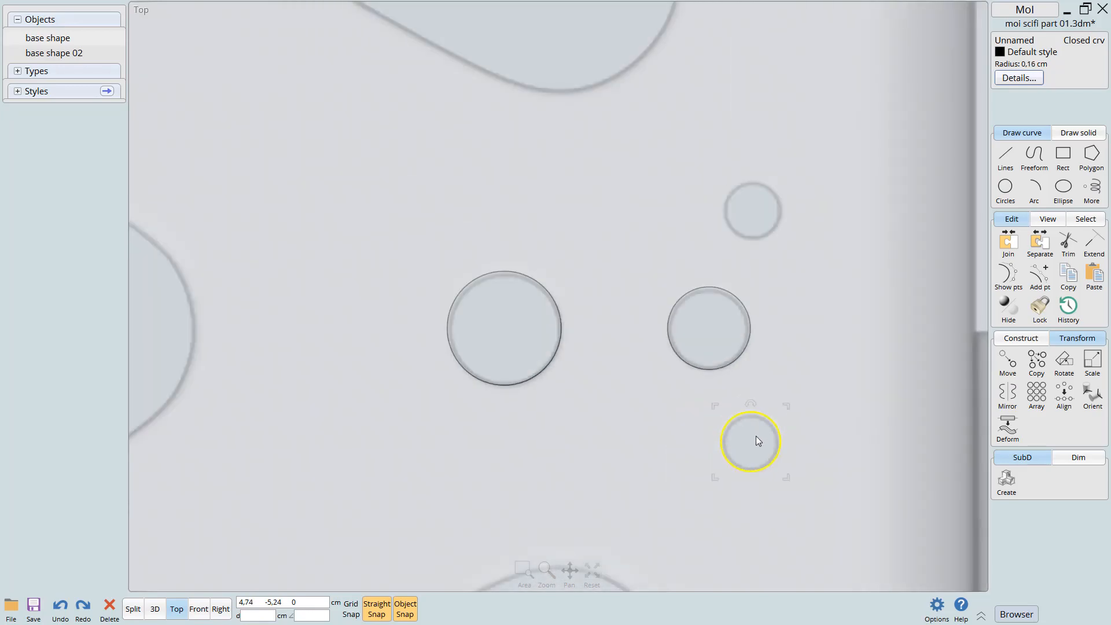
# Mirror the 0.16 cm radius circle across the horizontal line through the middle circle, keeping the original
pyautogui.click(1007, 393)
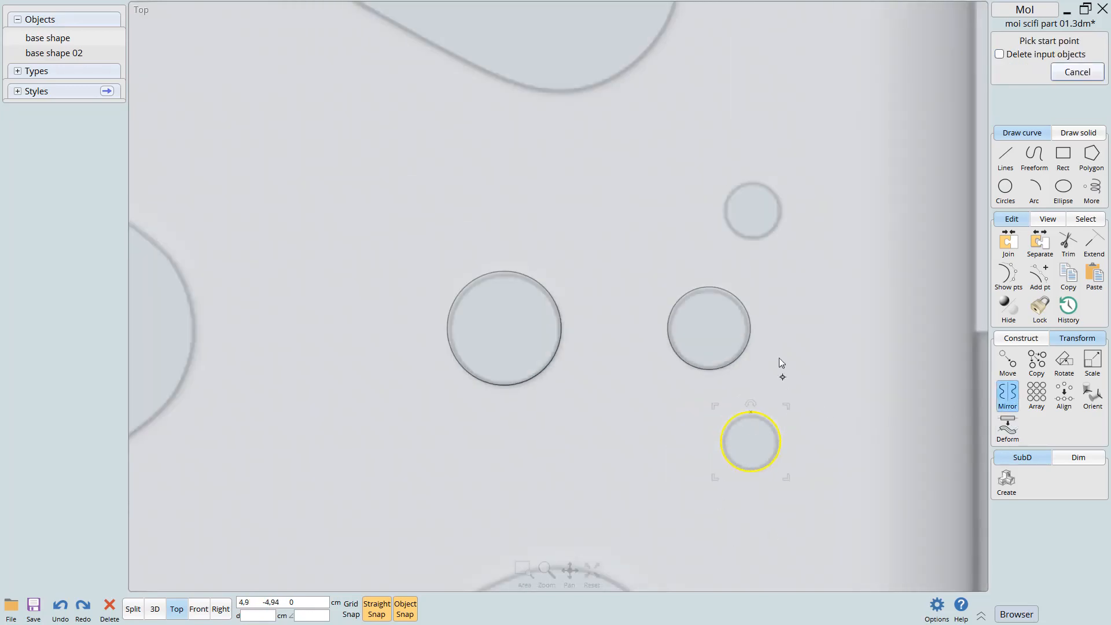
pyautogui.click(750, 328)
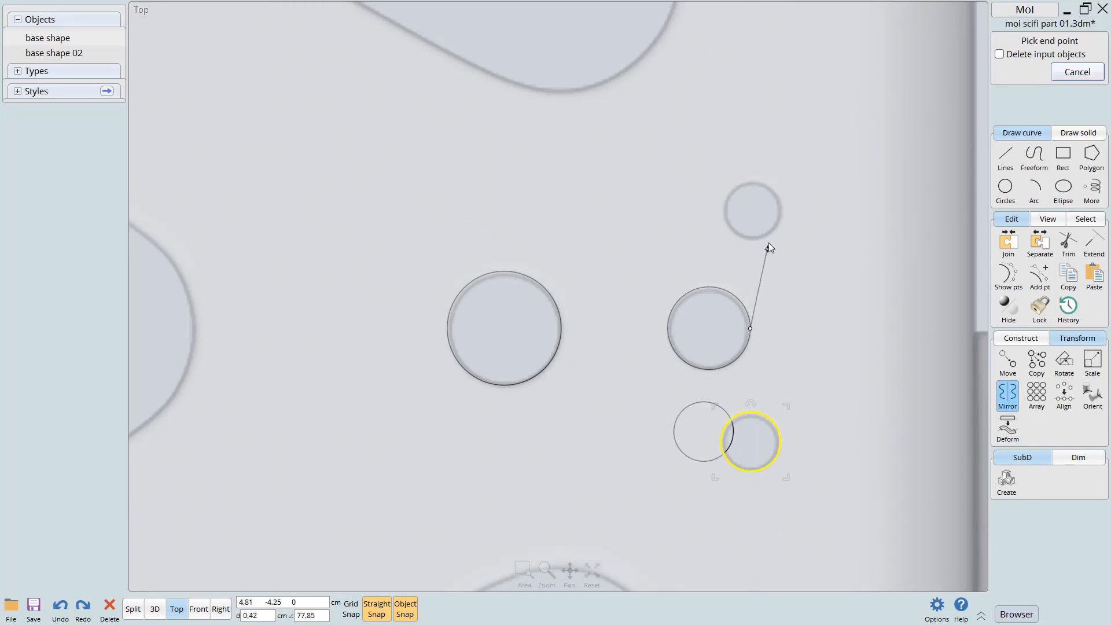
pyautogui.click(819, 330)
pyautogui.scroll(-6, 806, 381)
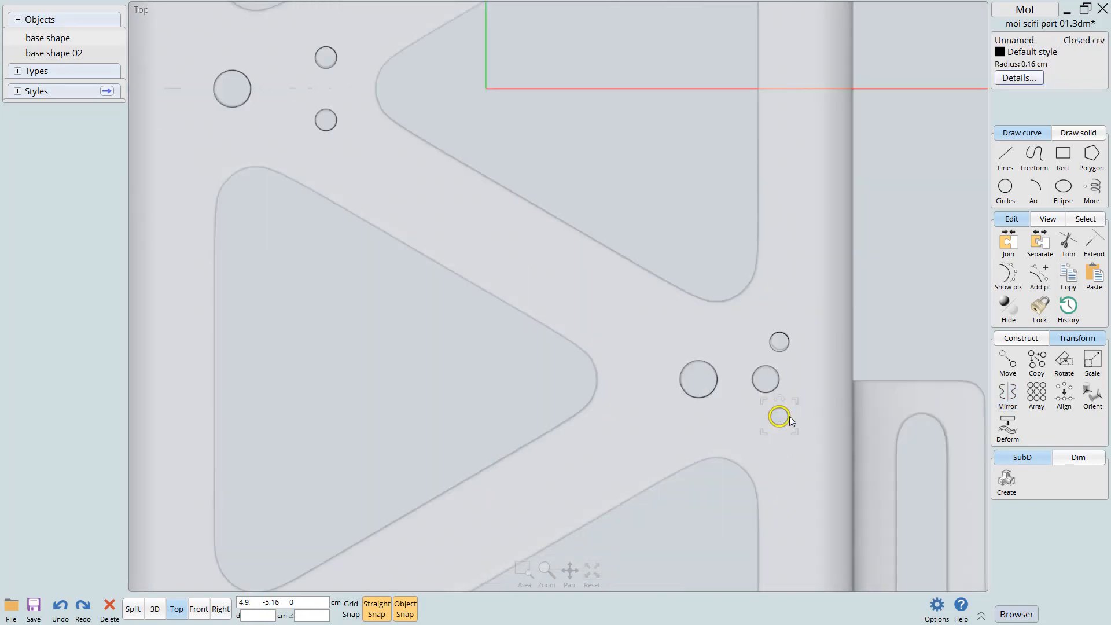
pyautogui.press('Return')
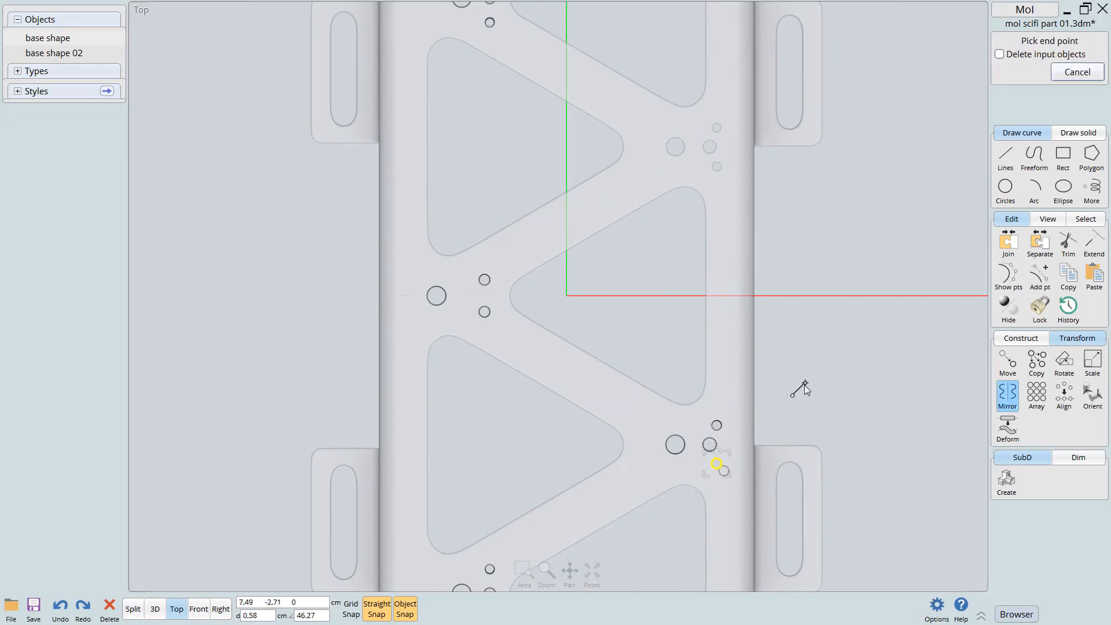
pyautogui.click(805, 384)
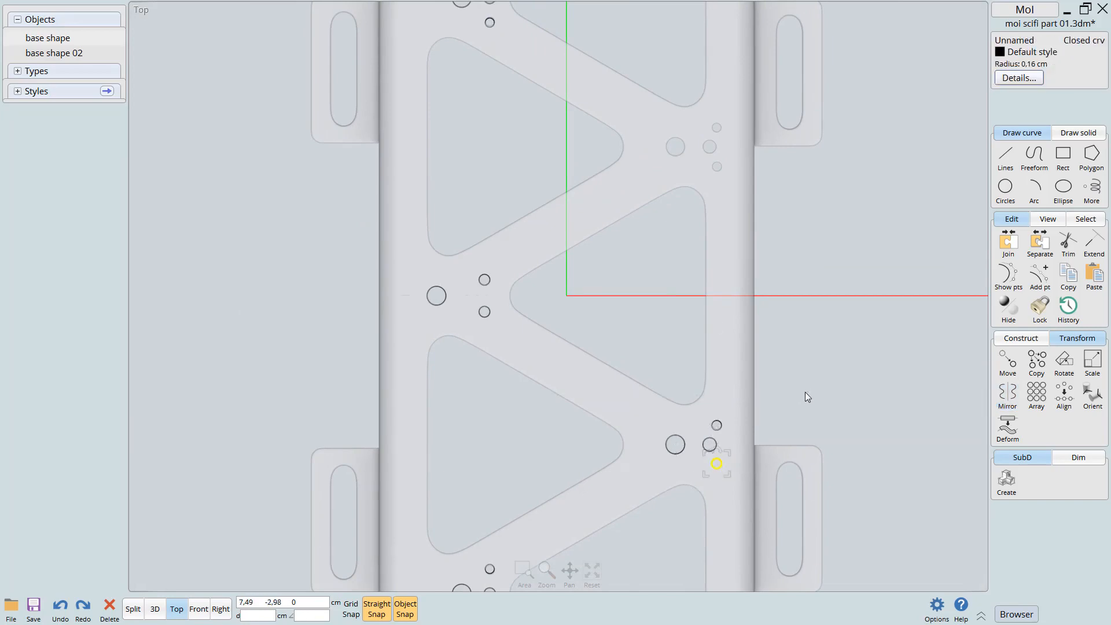
pyautogui.click(804, 390)
# Mirror the lower-right cluster of four circles across the X axis from the origin onto the upper-right hole cluster, keeping the originals
pyautogui.moveTo(780, 390); pyautogui.dragTo(660, 487)
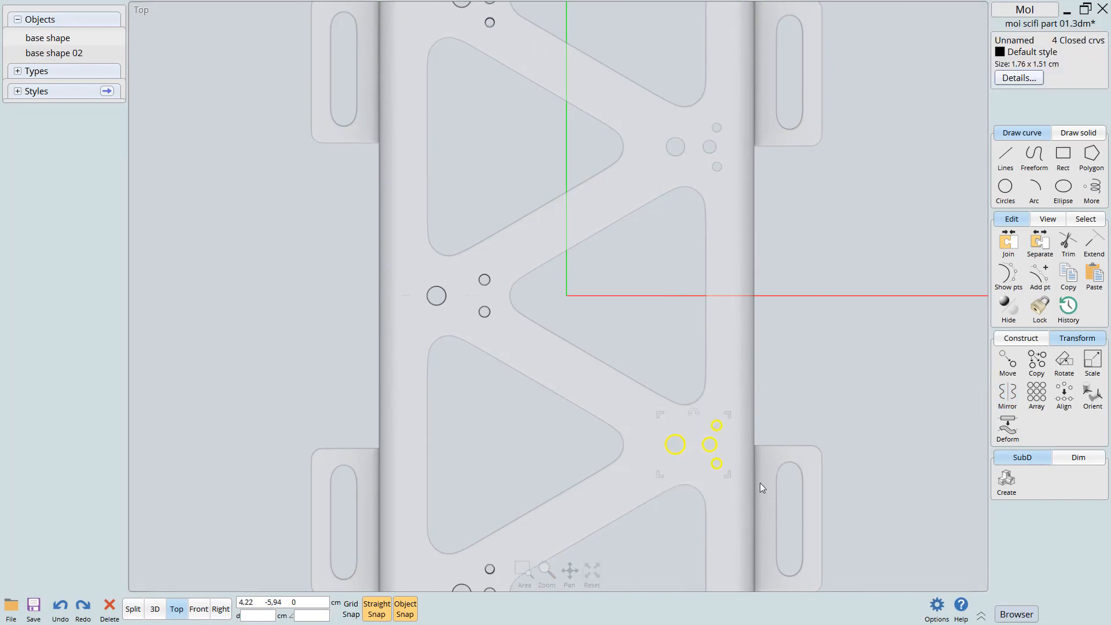
pyautogui.click(1007, 394)
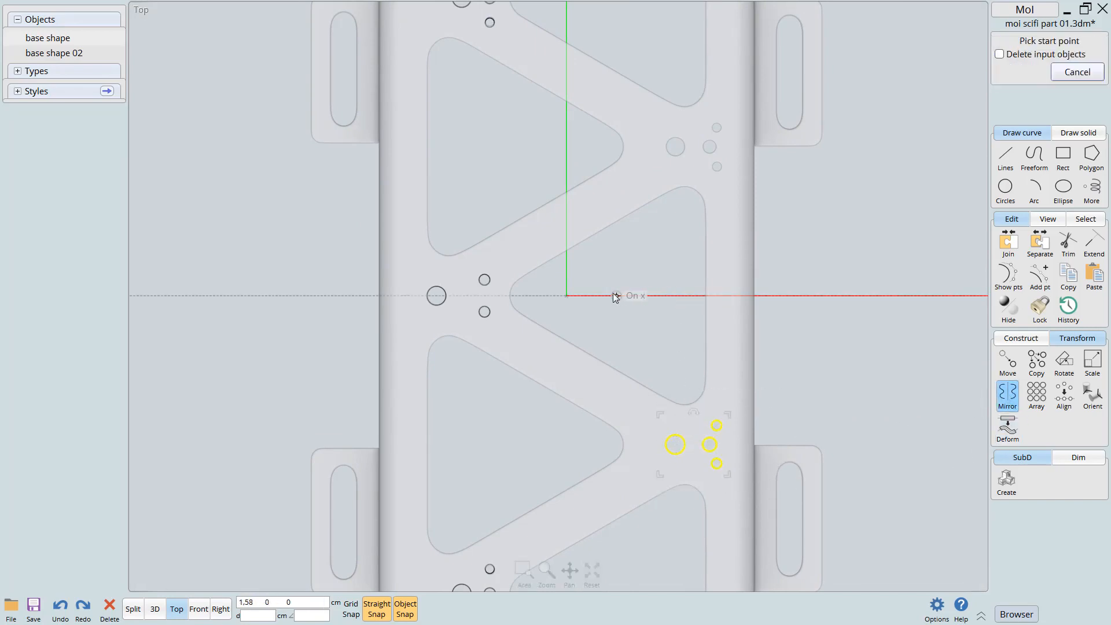
pyautogui.click(567, 296)
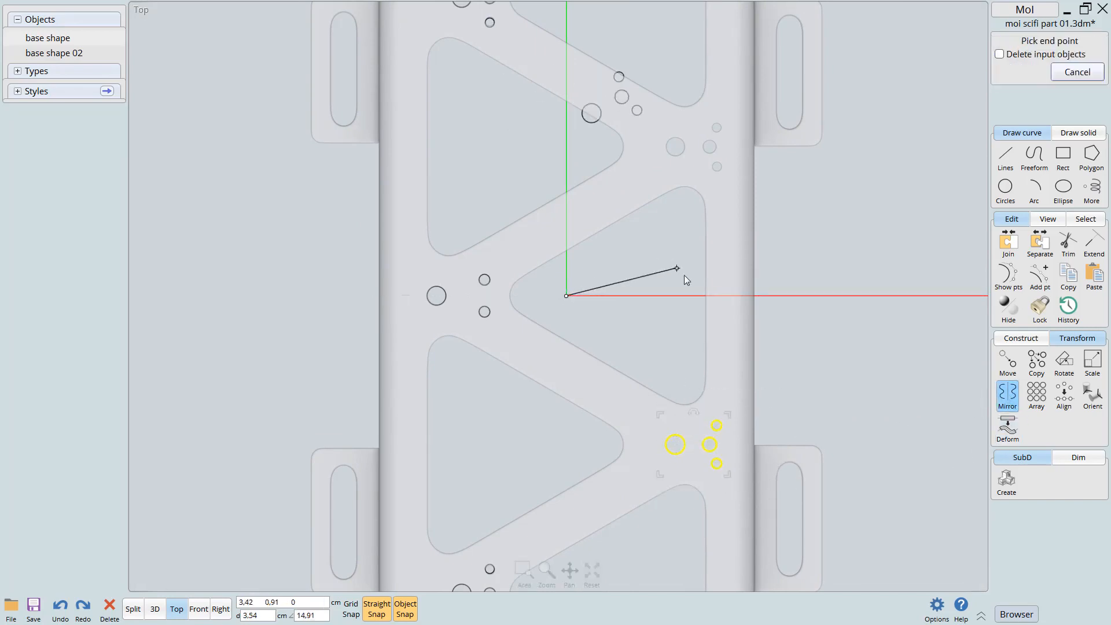
pyautogui.click(704, 296)
pyautogui.scroll(-3, 696, 333)
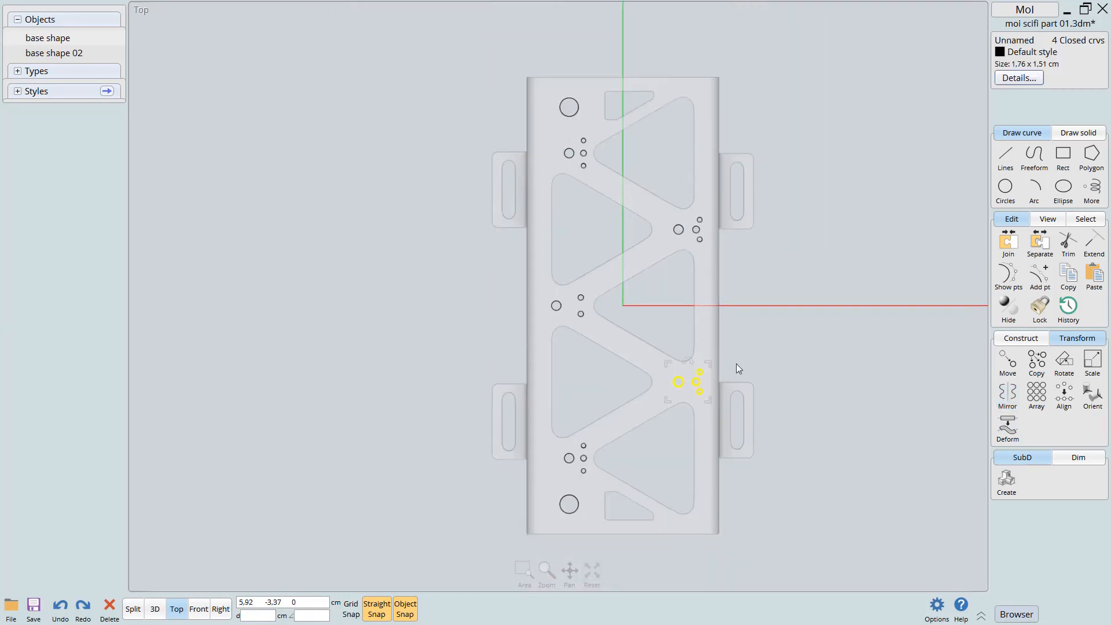
# Select all the circle outlines on the plate and make the base shape 02 object visible
pyautogui.press('Escape')
pyautogui.moveTo(804, 70); pyautogui.dragTo(530, 580)
pyautogui.moveTo(601, 487); pyautogui.dragTo(688, 495, button='right')
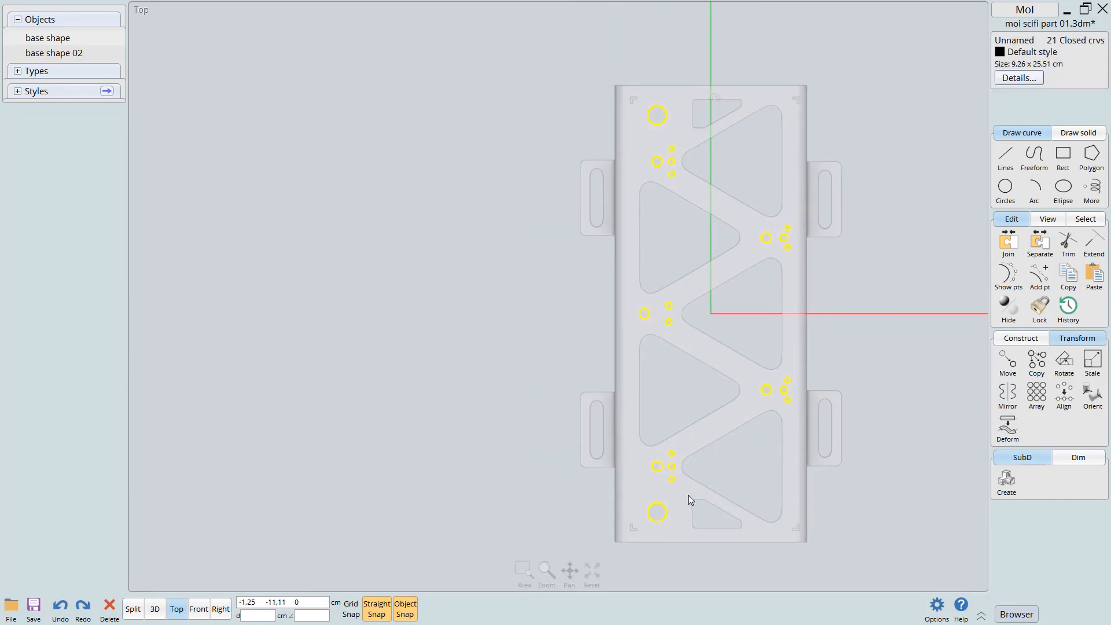
pyautogui.rightClick(641, 449)
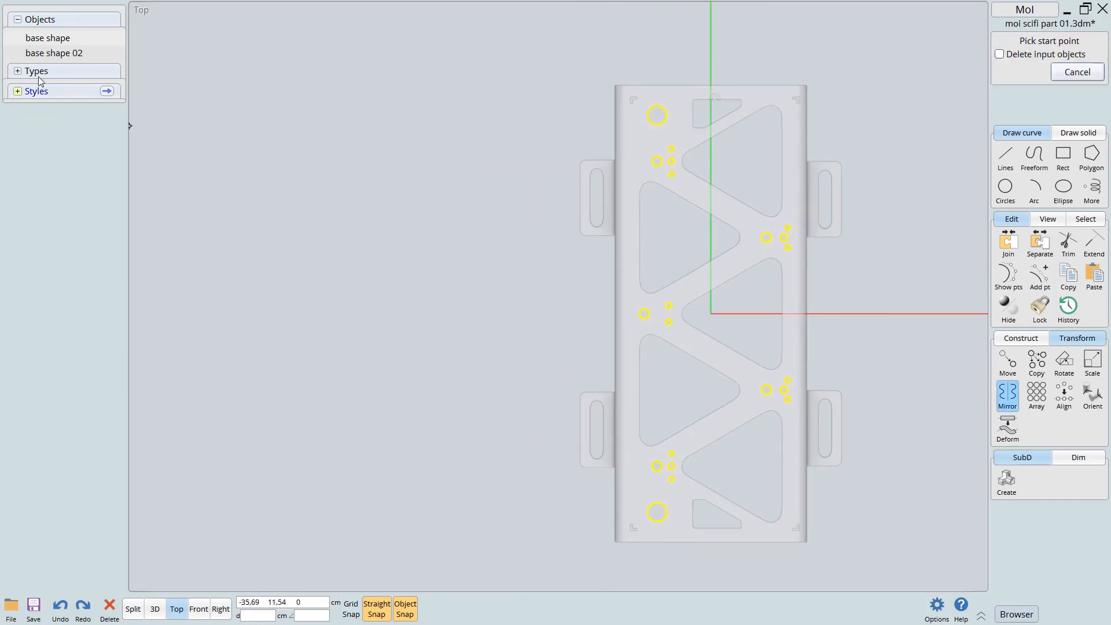
pyautogui.moveTo(633, 188); pyautogui.dragTo(572, 229, button='right')
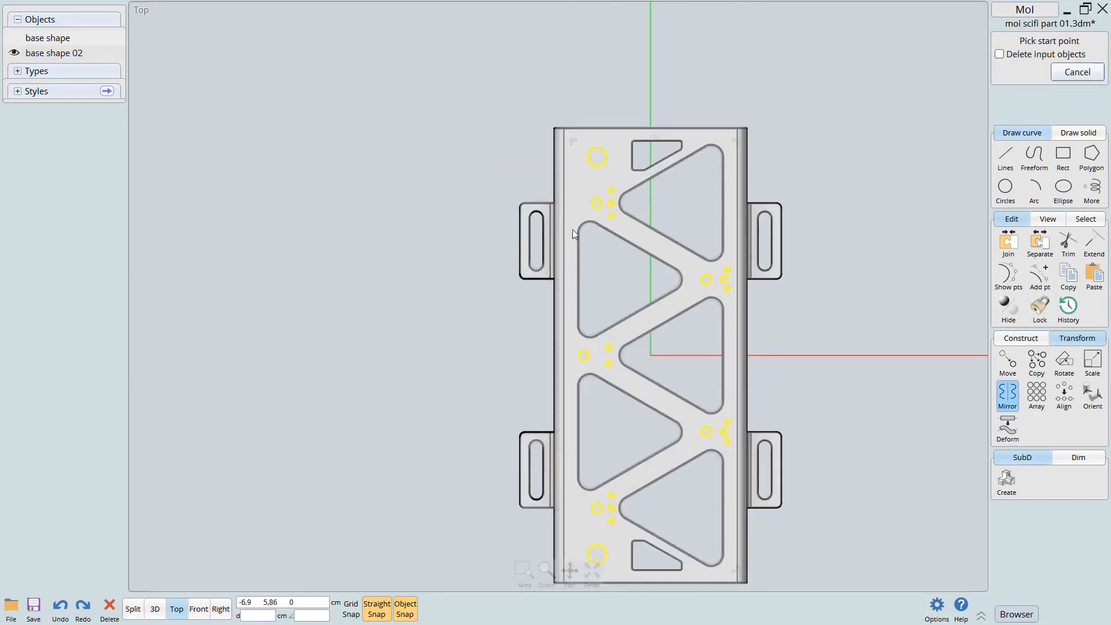
pyautogui.press('Escape')
# Merge the base shape 02 plate with the selected circles so the circles cut it into separate pieces
pyautogui.click(616, 140)
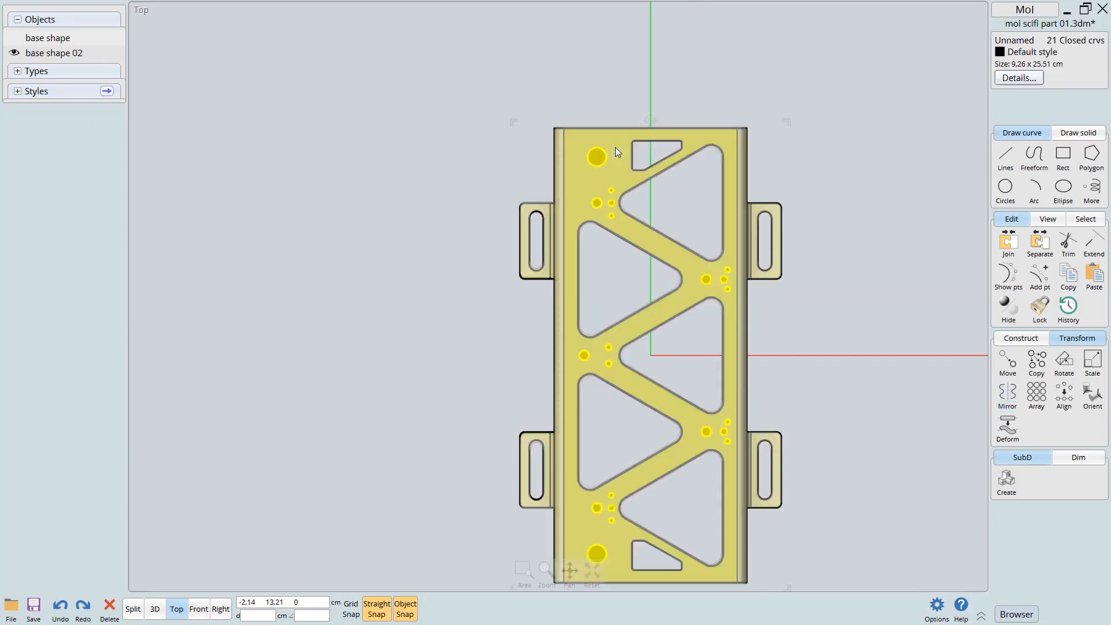
pyautogui.press('m')
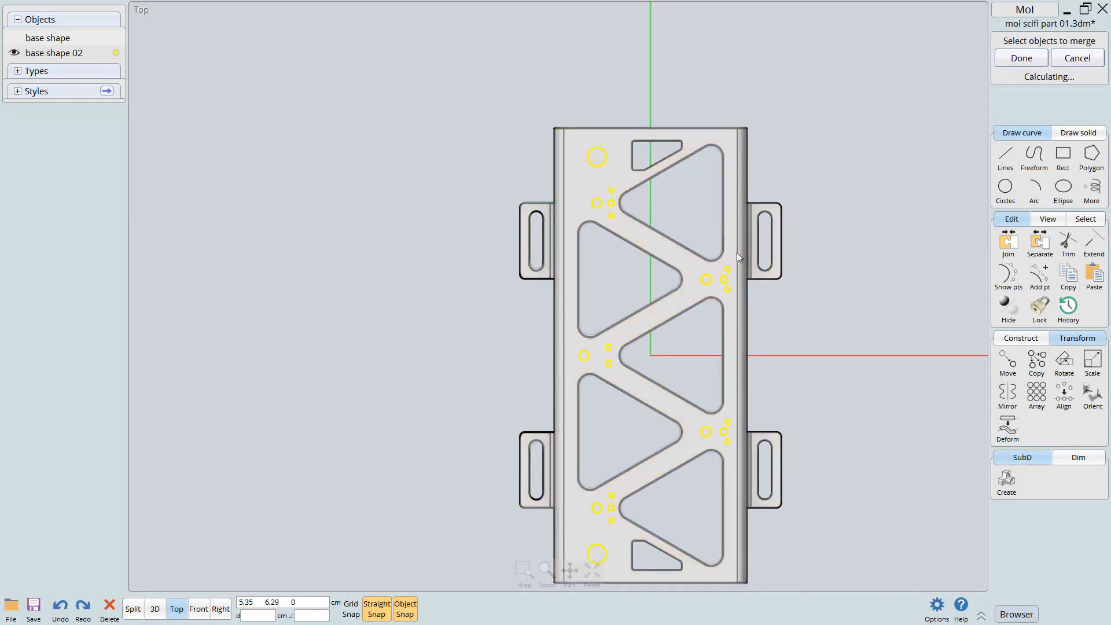
pyautogui.scroll(3, 637, 168)
pyautogui.scroll(1, 622, 139)
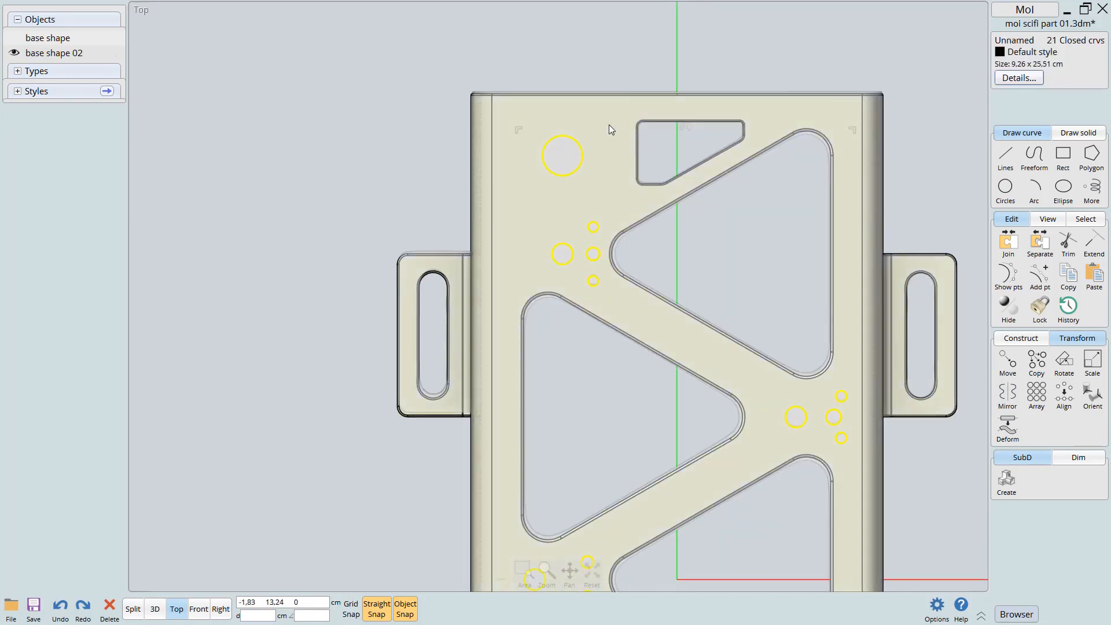
# Delete the cut-out discs of the upper large hole and both upper hole clusters together with all selected circle outlines
pyautogui.click(566, 157)
pyautogui.scroll(4, 571, 264)
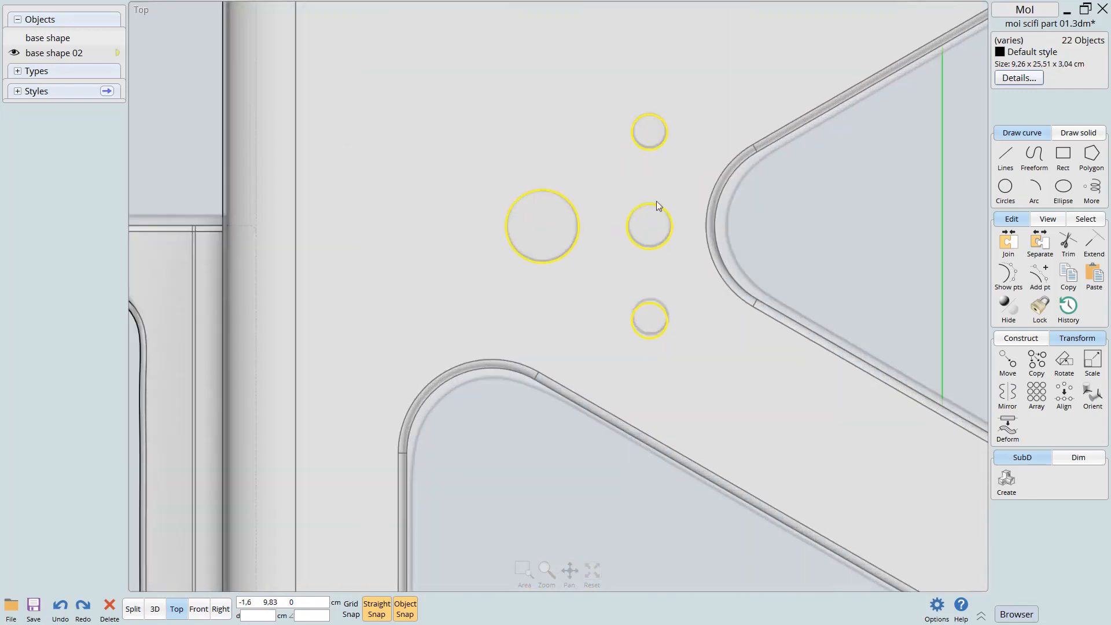
pyautogui.click(552, 224)
pyautogui.click(653, 131)
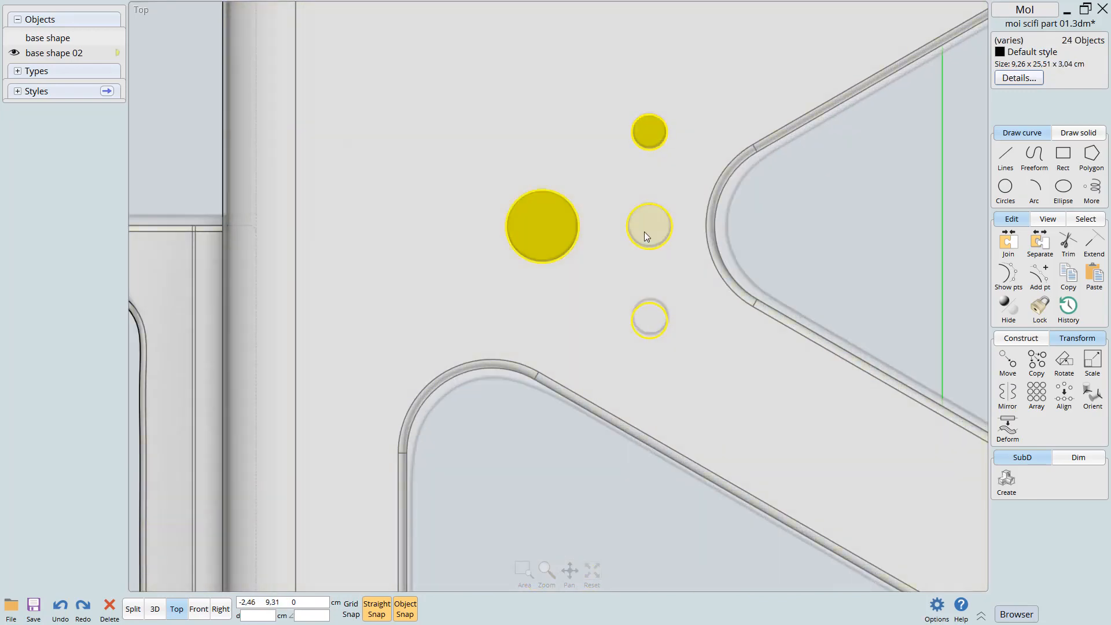
pyautogui.click(647, 248)
pyautogui.scroll(-5, 640, 419)
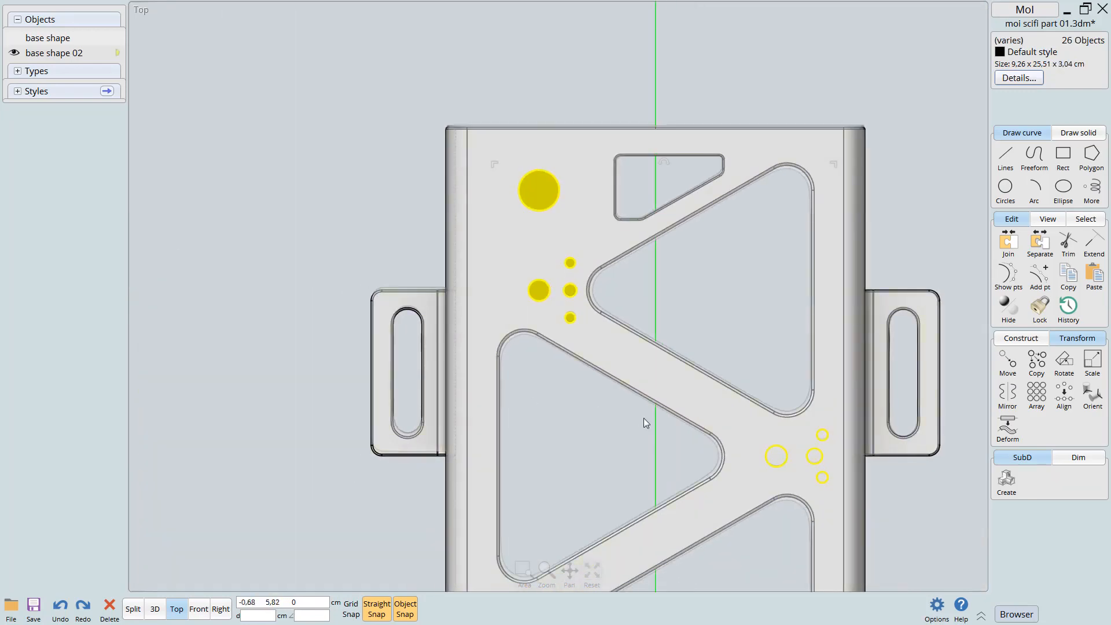
pyautogui.scroll(6, 625, 391)
pyautogui.click(682, 315)
pyautogui.click(743, 309)
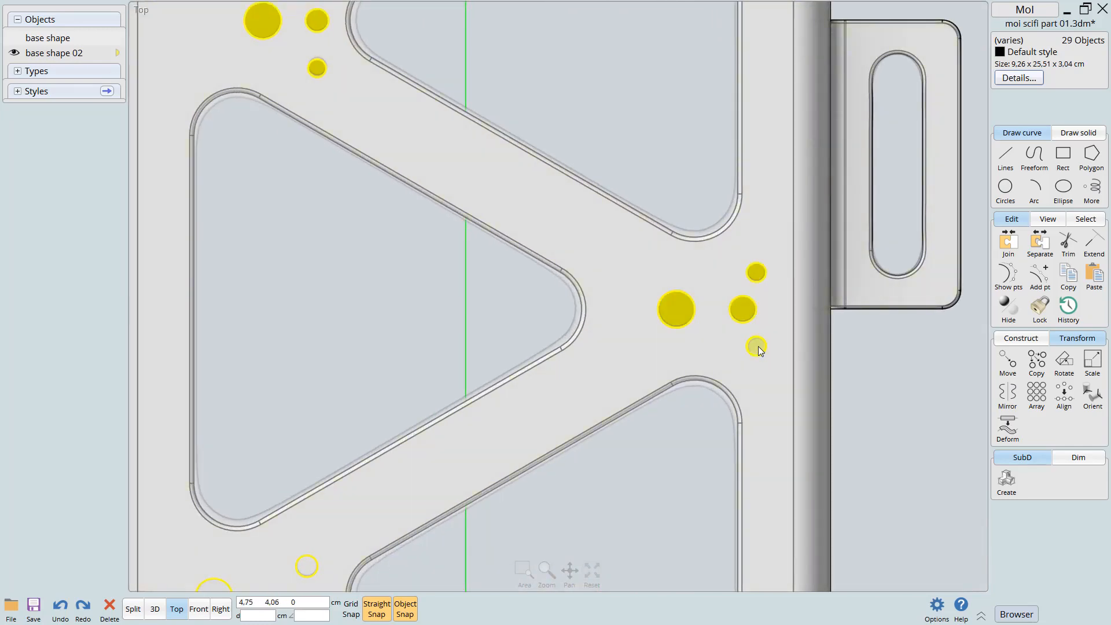
pyautogui.press('Delete')
pyautogui.scroll(-2, 669, 334)
pyautogui.moveTo(572, 432); pyautogui.dragTo(691, 296, button='middle')
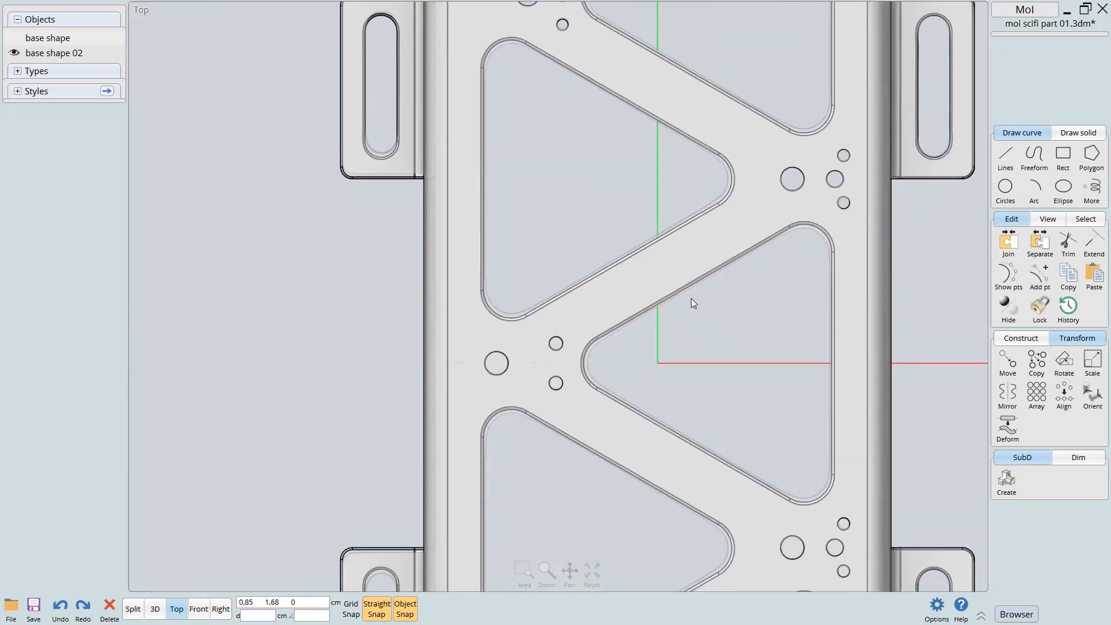
pyautogui.scroll(4, 487, 388)
pyautogui.click(518, 332)
pyautogui.click(643, 283)
pyautogui.hotkey('ctrl', 'z')
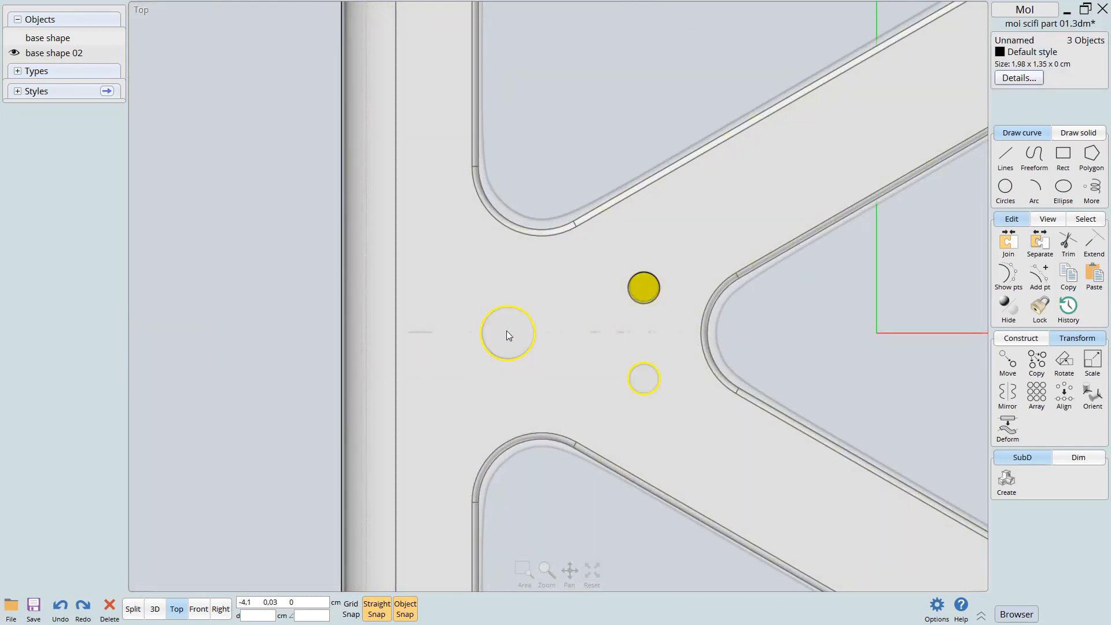
pyautogui.press('Escape')
pyautogui.press('Escape')
# Delete the four cut-out discs of the lower-right hole cluster
pyautogui.scroll(-5, 623, 378)
pyautogui.moveTo(623, 377); pyautogui.dragTo(531, 218, button='middle')
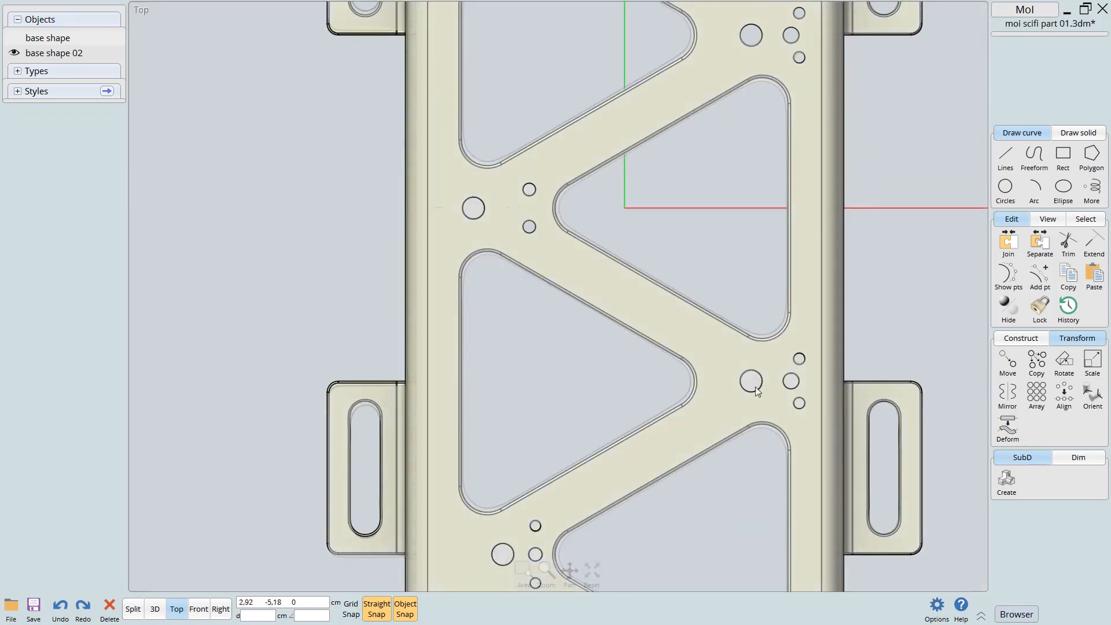
pyautogui.scroll(3, 762, 368)
pyautogui.click(762, 368)
pyautogui.click(835, 366)
pyautogui.click(843, 331)
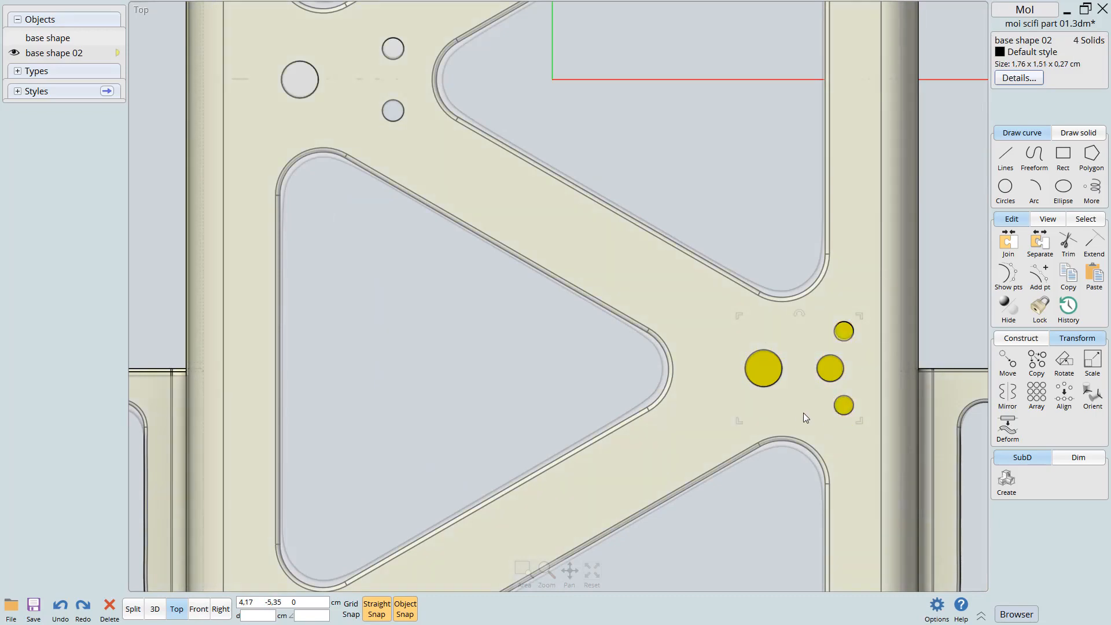
pyautogui.press('Escape')
# Delete the four cut-out discs of the lower-left hole cluster together with the disc of the lower large hole
pyautogui.scroll(-3, 564, 265)
pyautogui.scroll(4, 471, 338)
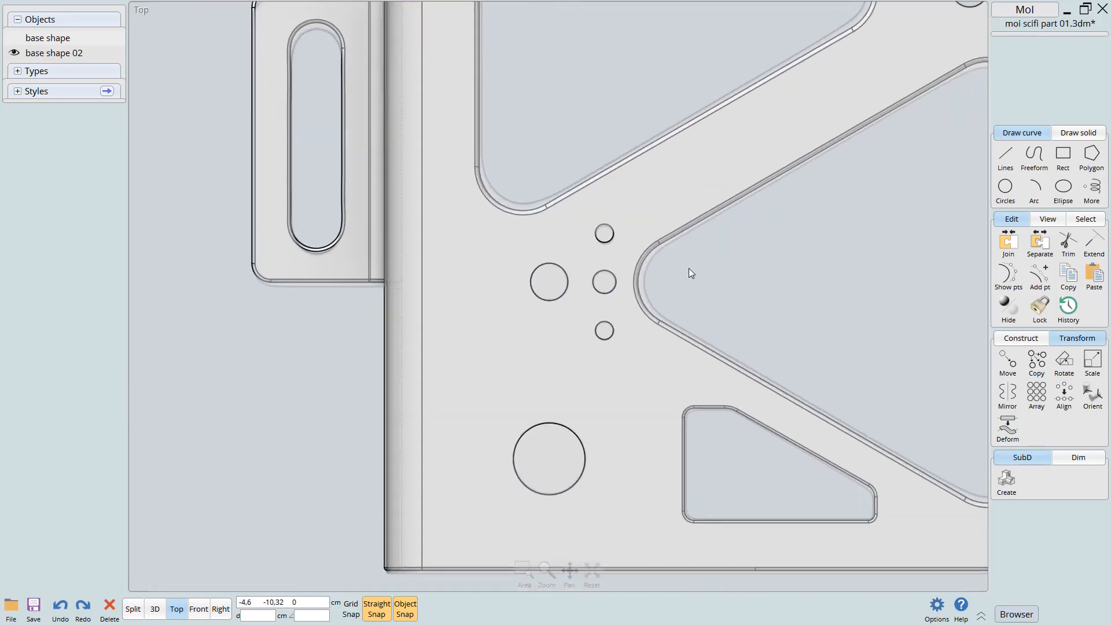
pyautogui.click(550, 280)
pyautogui.click(604, 234)
pyautogui.click(604, 282)
pyautogui.click(604, 330)
pyautogui.click(553, 449)
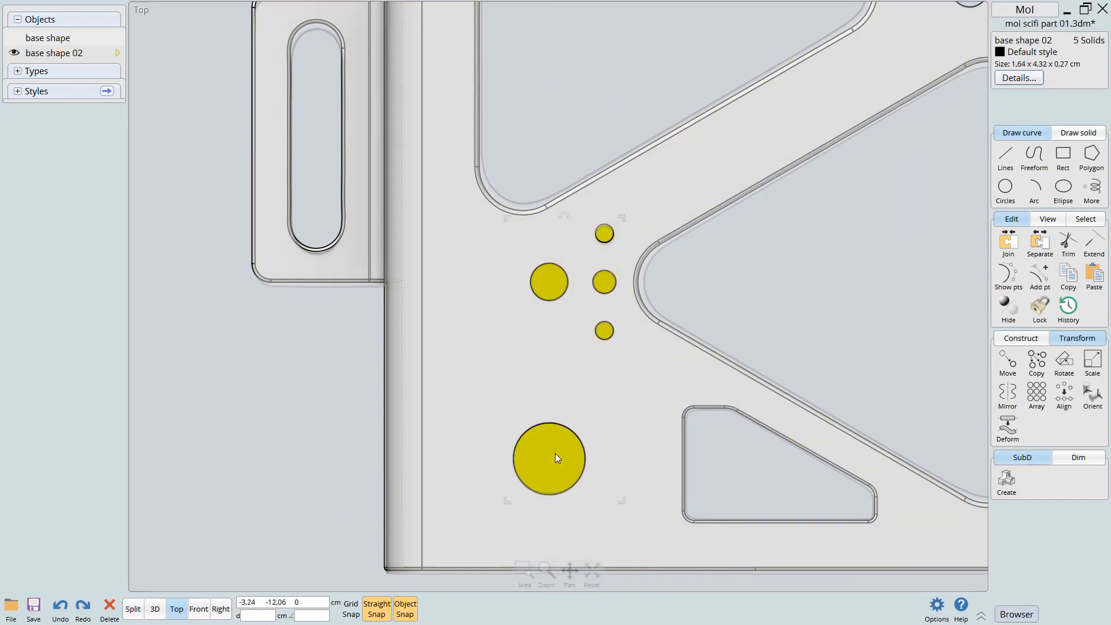
pyautogui.press('Escape')
pyautogui.scroll(-5, 524, 456)
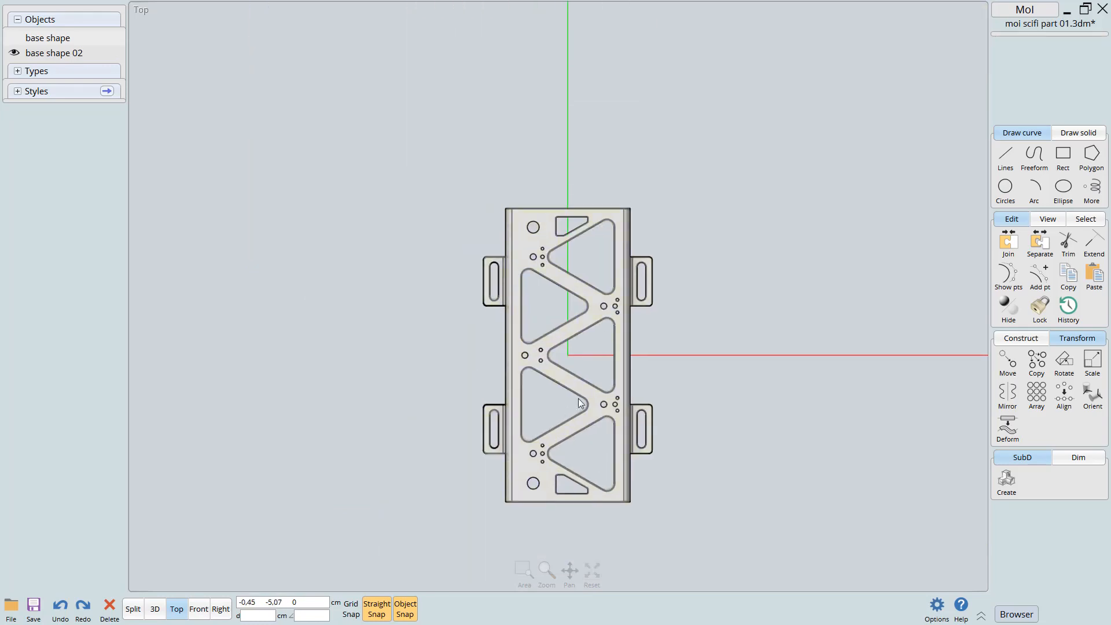
# In the 3D view, select the top and bottom edges of both large corner holes in the plate
pyautogui.scroll(3, 637, 371)
pyautogui.moveTo(629, 374); pyautogui.dragTo(443, 380, button='right')
pyautogui.click(443, 380)
pyautogui.scroll(8, 457, 371)
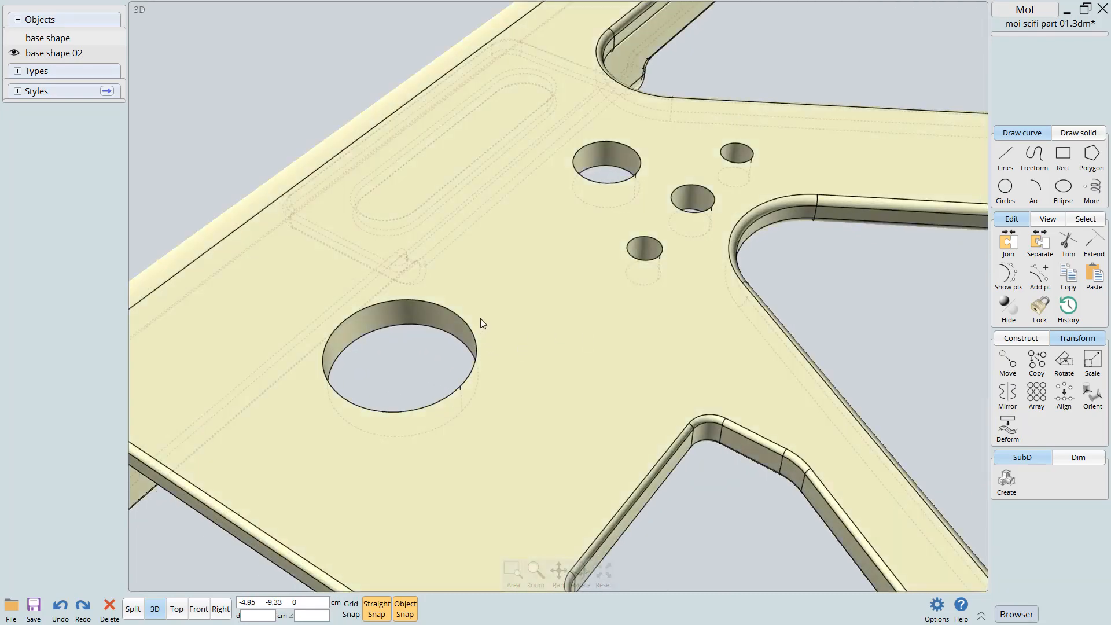
pyautogui.click(438, 317)
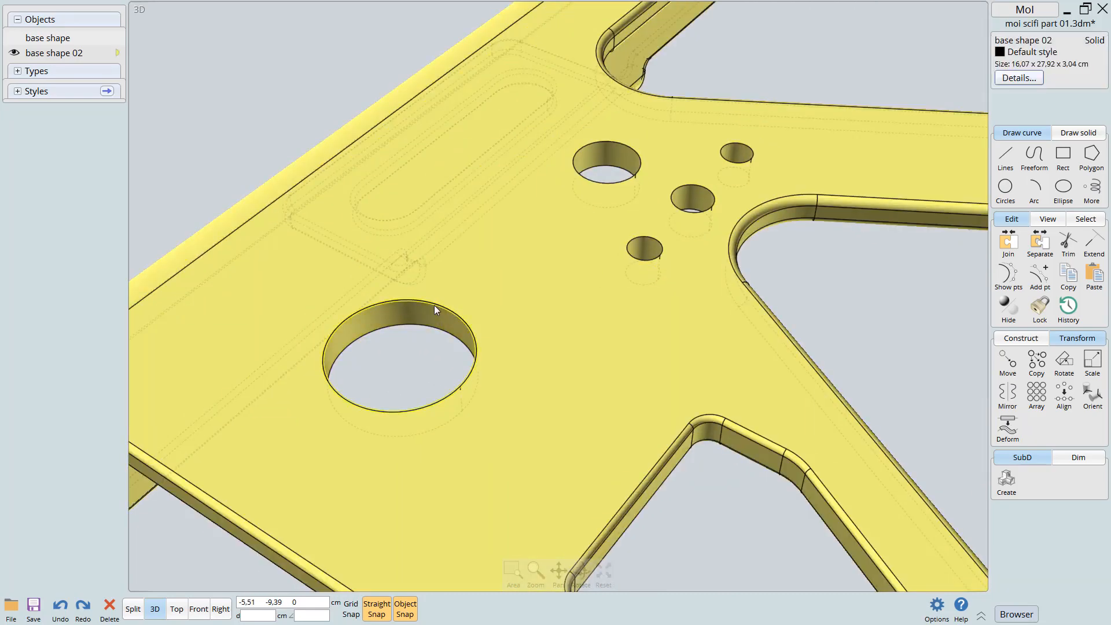
pyautogui.click(428, 325)
pyautogui.scroll(-10, 383, 437)
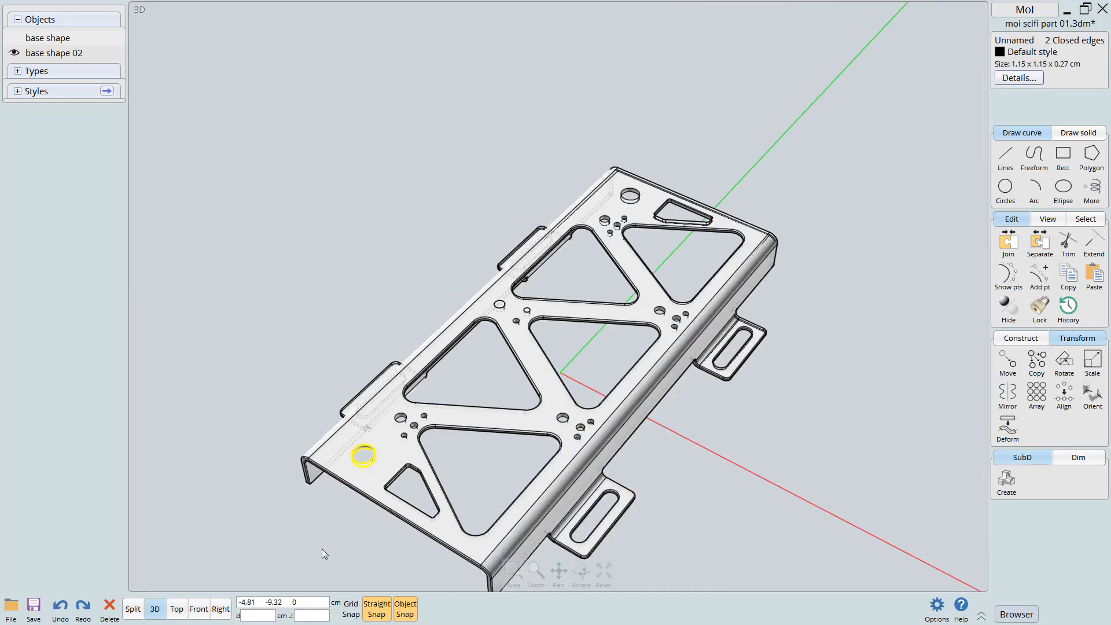
pyautogui.scroll(4, 324, 544)
pyautogui.scroll(6, 569, 329)
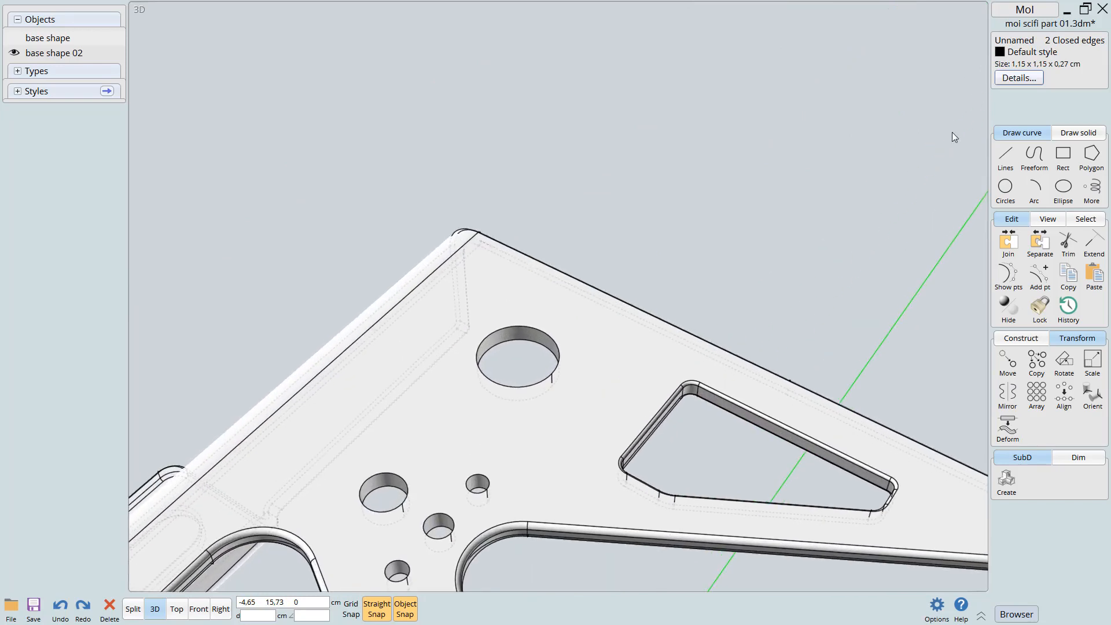
pyautogui.click(515, 327)
pyautogui.click(513, 341)
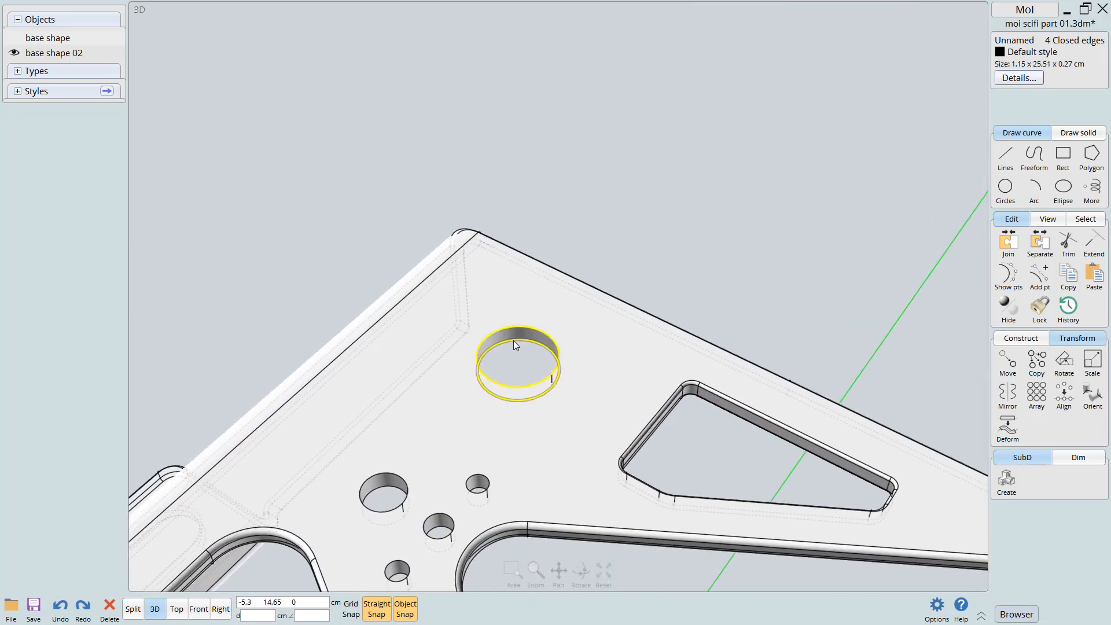
# Fillet the selected edges of the two large corner holes with a 0,05 cm radius
pyautogui.press('f')
pyautogui.press('Return')
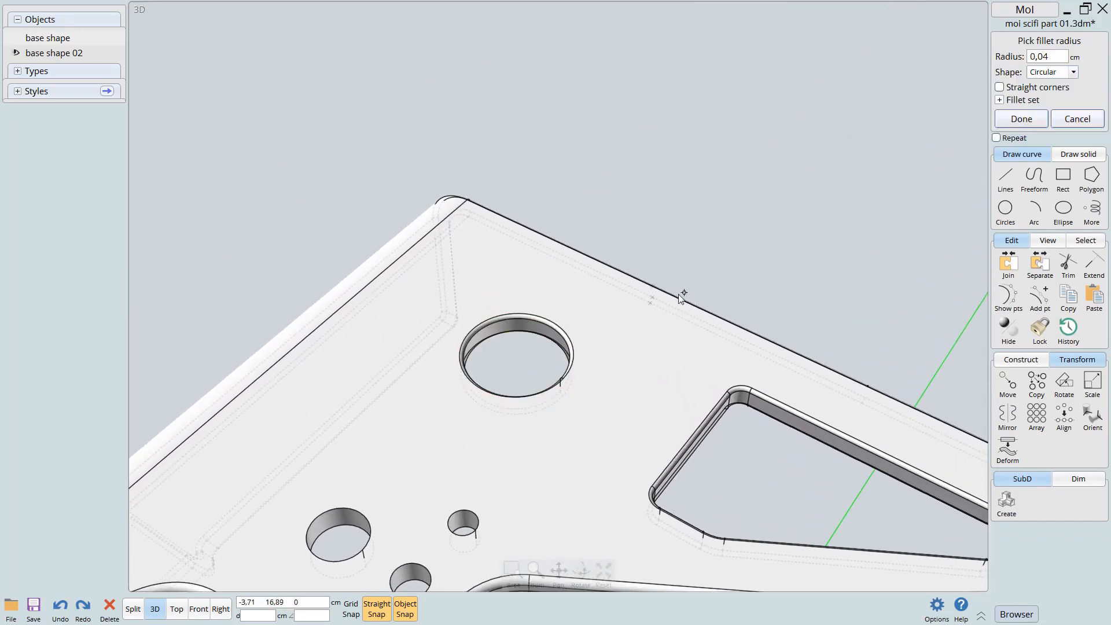
pyautogui.moveTo(658, 307); pyautogui.dragTo(730, 273, button='right')
pyautogui.write('0,5')
pyautogui.press('Return')
pyautogui.press('BackSpace')
pyautogui.press('BackSpace')
pyautogui.press('BackSpace')
pyautogui.write('0,05')
pyautogui.press('Return')
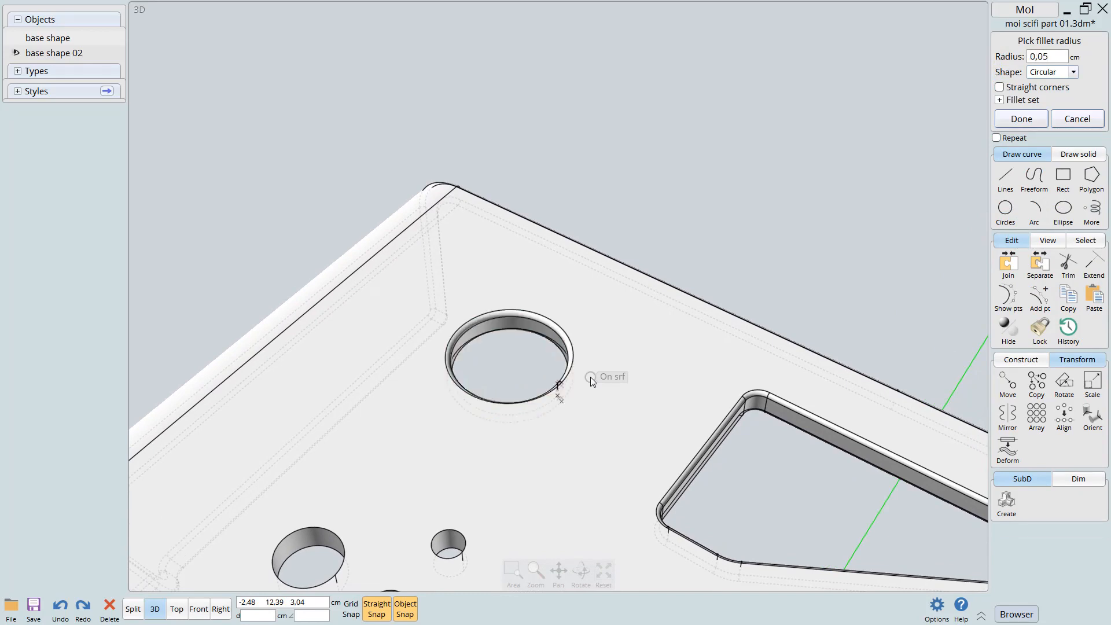
pyautogui.click(708, 255)
pyautogui.rightClick(682, 262)
pyautogui.scroll(-1, 721, 211)
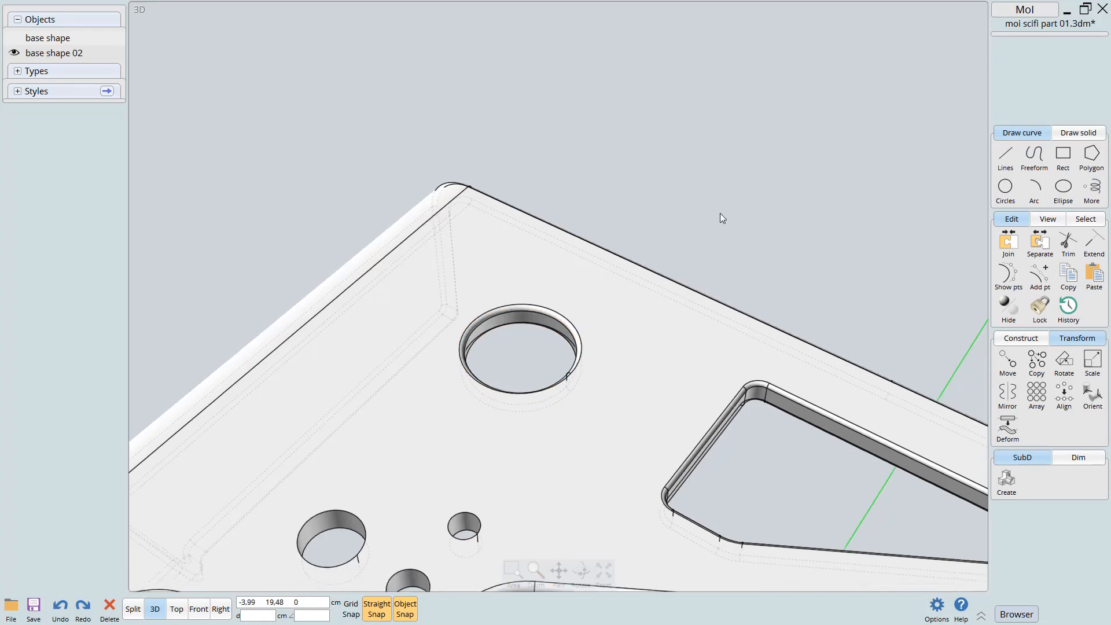
pyautogui.scroll(-2, 720, 211)
pyautogui.scroll(3, 639, 318)
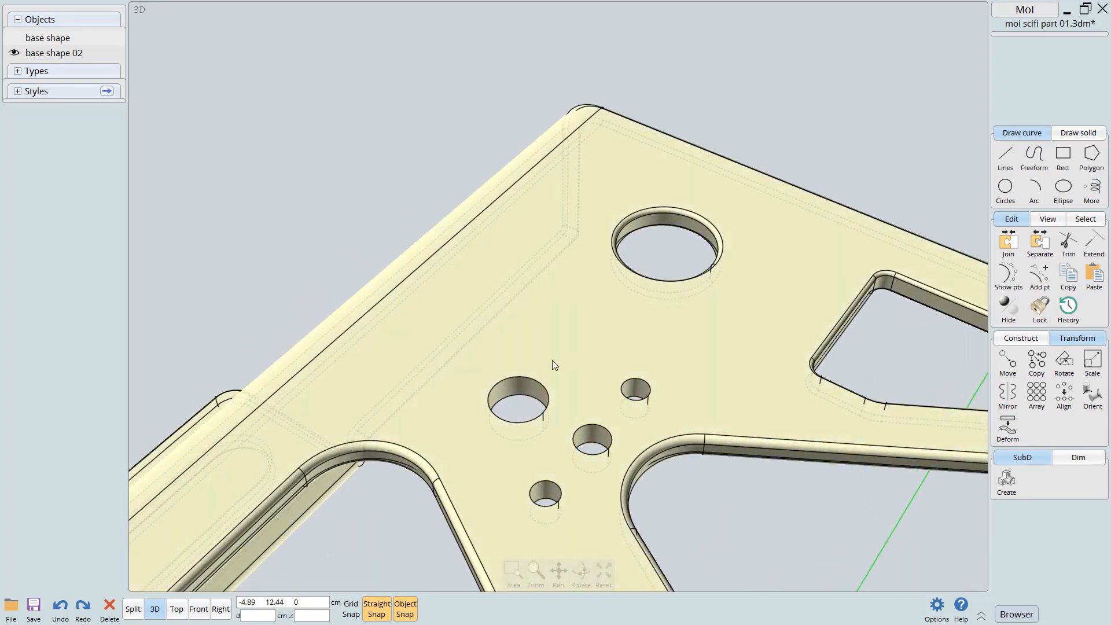
pyautogui.click(549, 363)
pyautogui.click(525, 377)
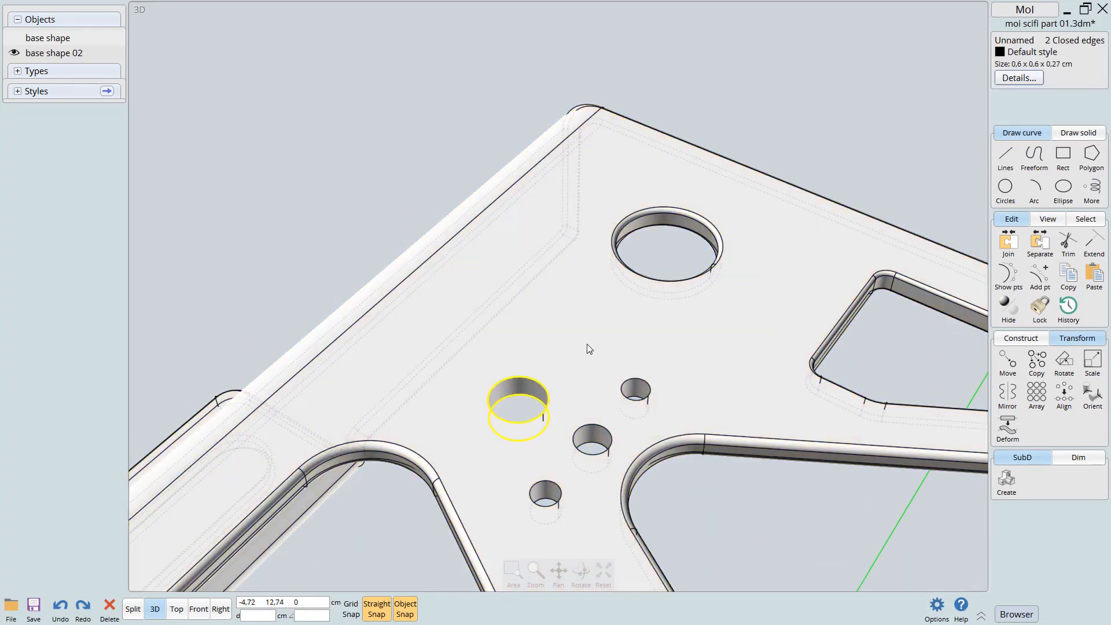
# Delete the leftover cut-out disc from the largest hole of the middle-left cluster
pyautogui.scroll(-2, 589, 349)
pyautogui.moveTo(518, 458); pyautogui.dragTo(450, 436, button='right')
pyautogui.scroll(3, 605, 340)
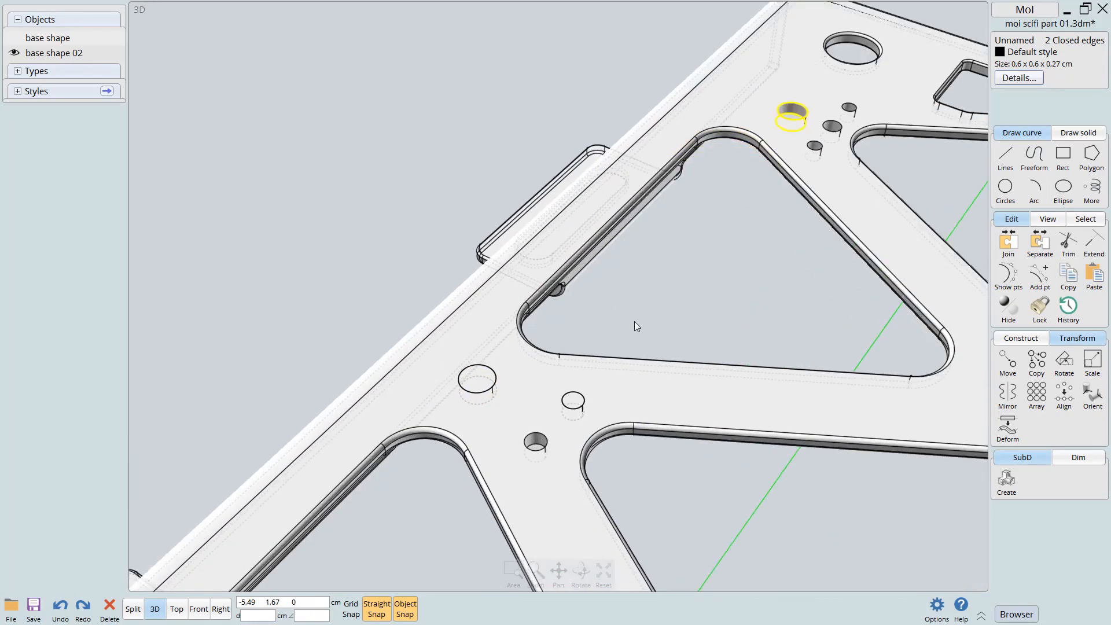
pyautogui.scroll(3, 605, 335)
pyautogui.moveTo(604, 335); pyautogui.dragTo(706, 293, button='middle')
pyautogui.scroll(-1, 491, 390)
pyautogui.scroll(2, 487, 389)
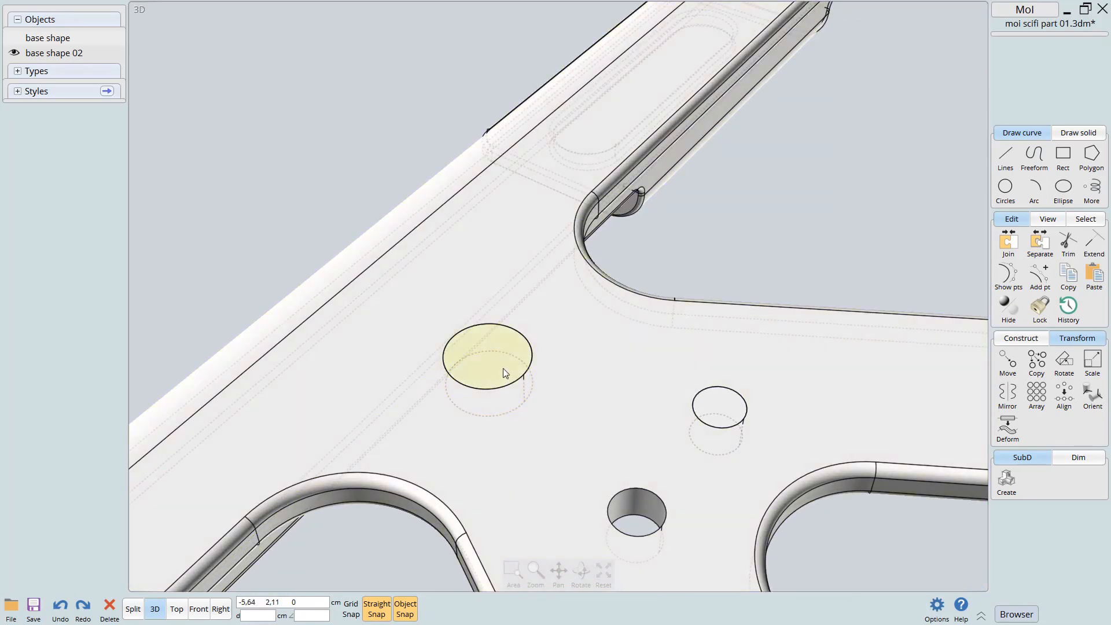
pyautogui.click(494, 359)
pyautogui.press('Delete')
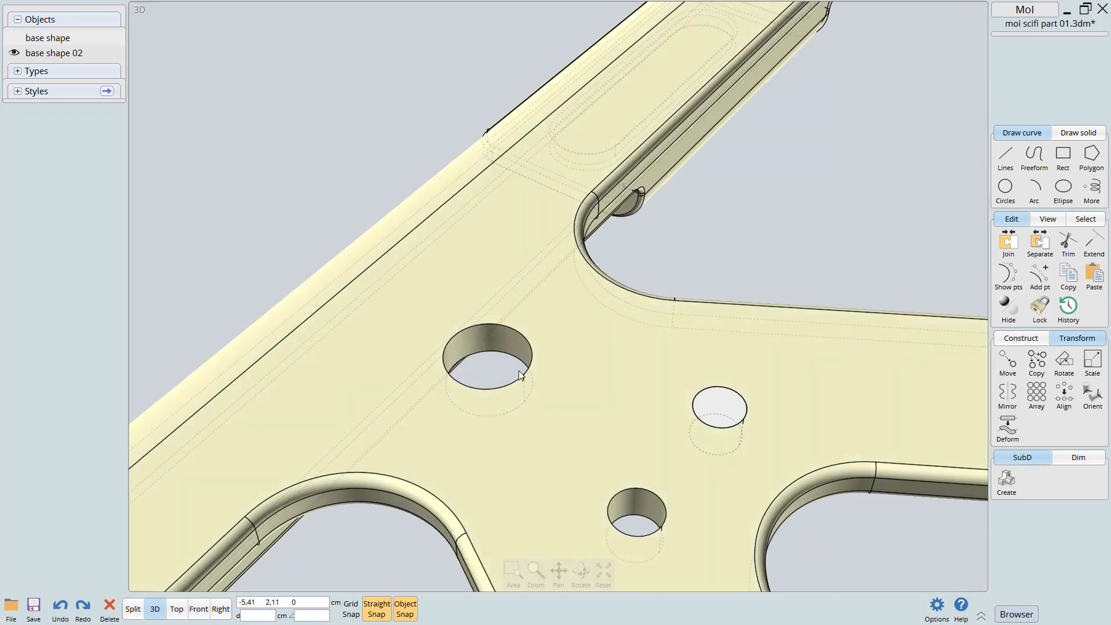
pyautogui.moveTo(543, 374); pyautogui.dragTo(544, 378, button='right')
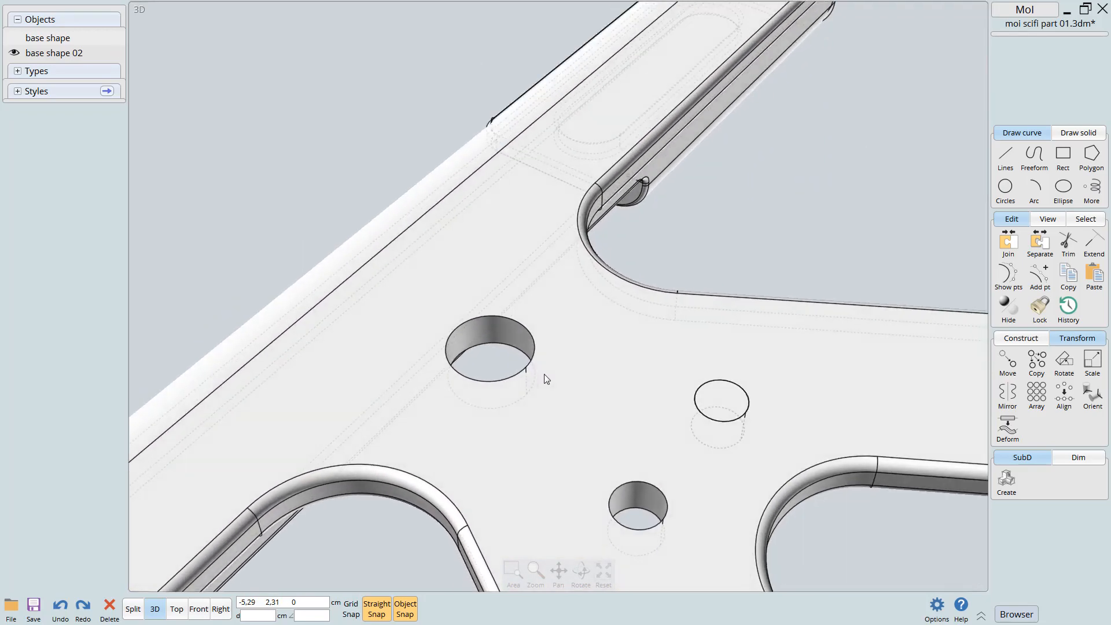
# Select the top and bottom edges of the largest holes in the middle-left and upper-left clusters
pyautogui.click(557, 335)
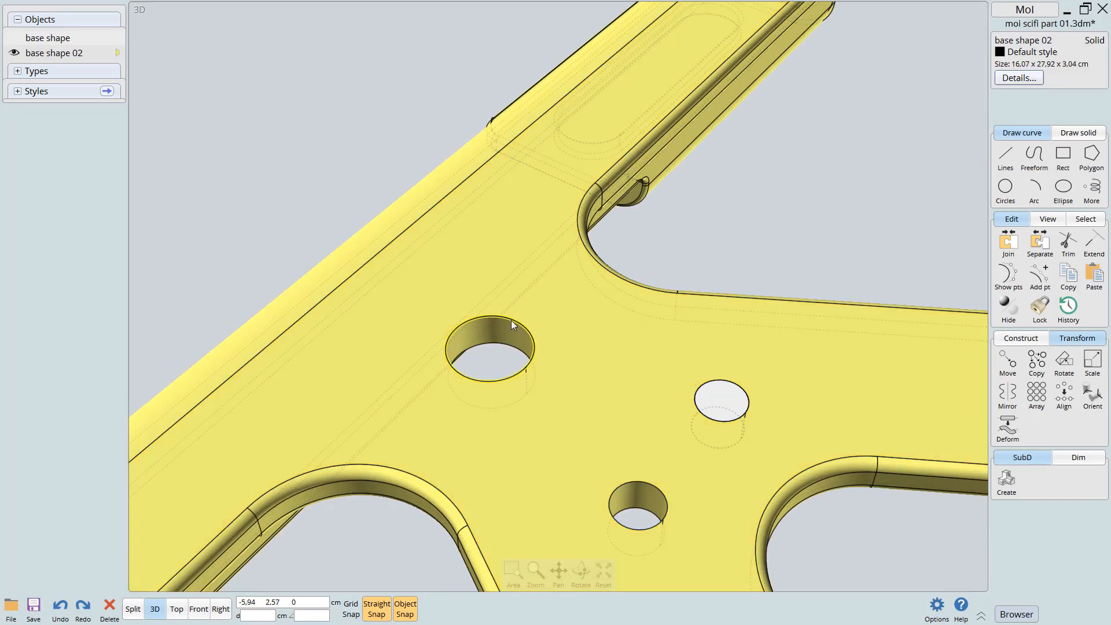
pyautogui.click(512, 320)
pyautogui.click(511, 350)
pyautogui.scroll(-4, 511, 350)
pyautogui.moveTo(645, 307); pyautogui.dragTo(568, 430, button='middle')
pyautogui.moveTo(607, 353); pyautogui.dragTo(515, 448, button='middle')
pyautogui.scroll(3, 743, 197)
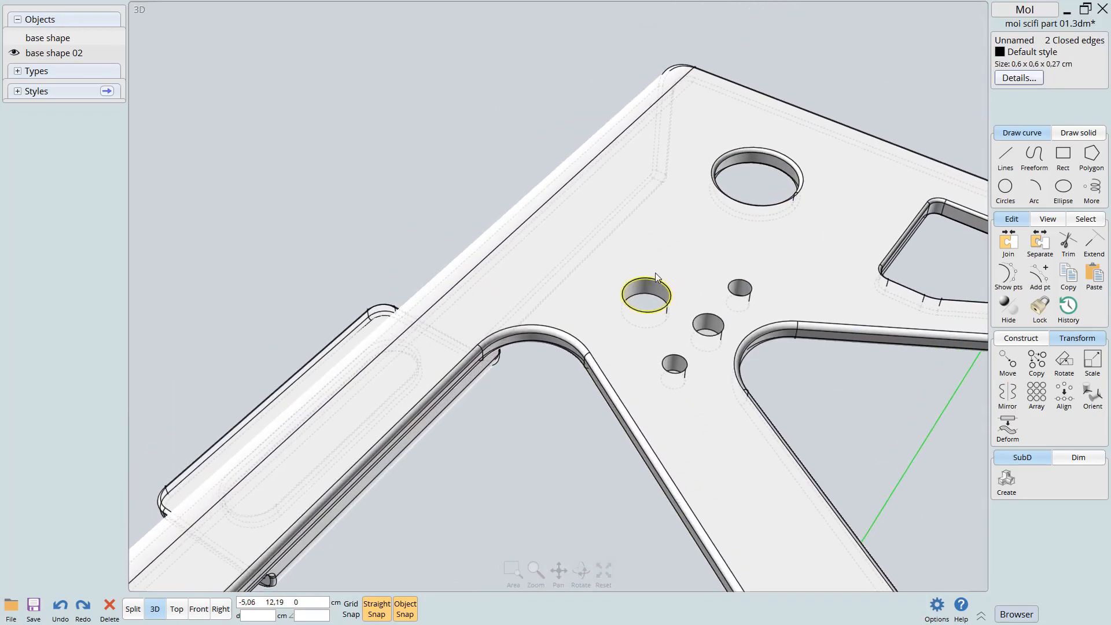
pyautogui.click(654, 282)
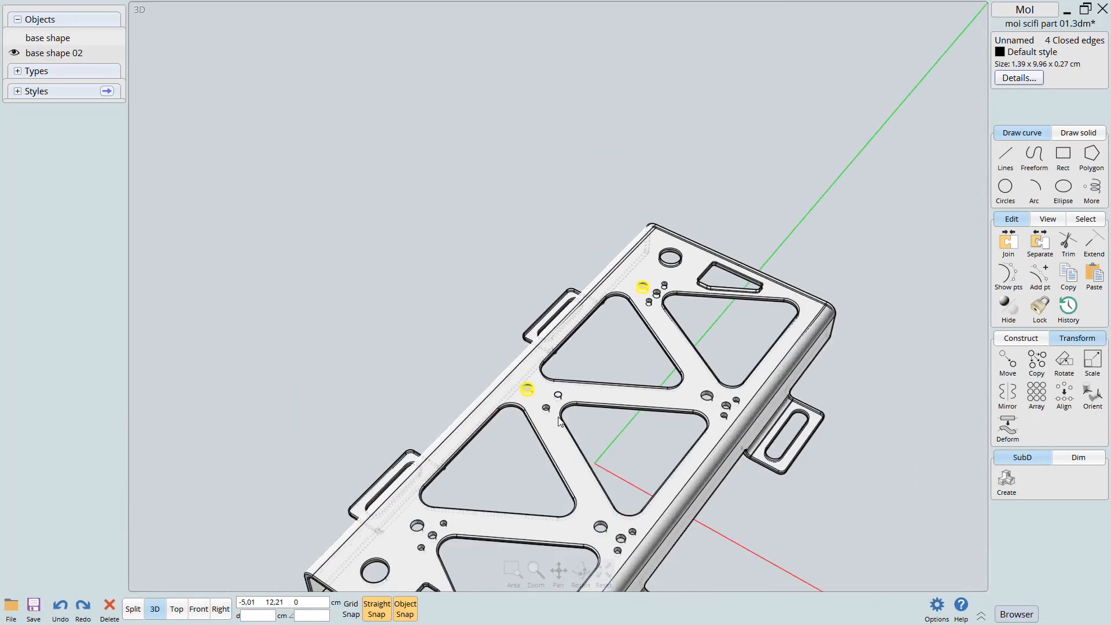
# Add the top and bottom edges of the two larger holes in the upper-right cluster to the selection
pyautogui.scroll(-4, 635, 328)
pyautogui.scroll(5, 782, 304)
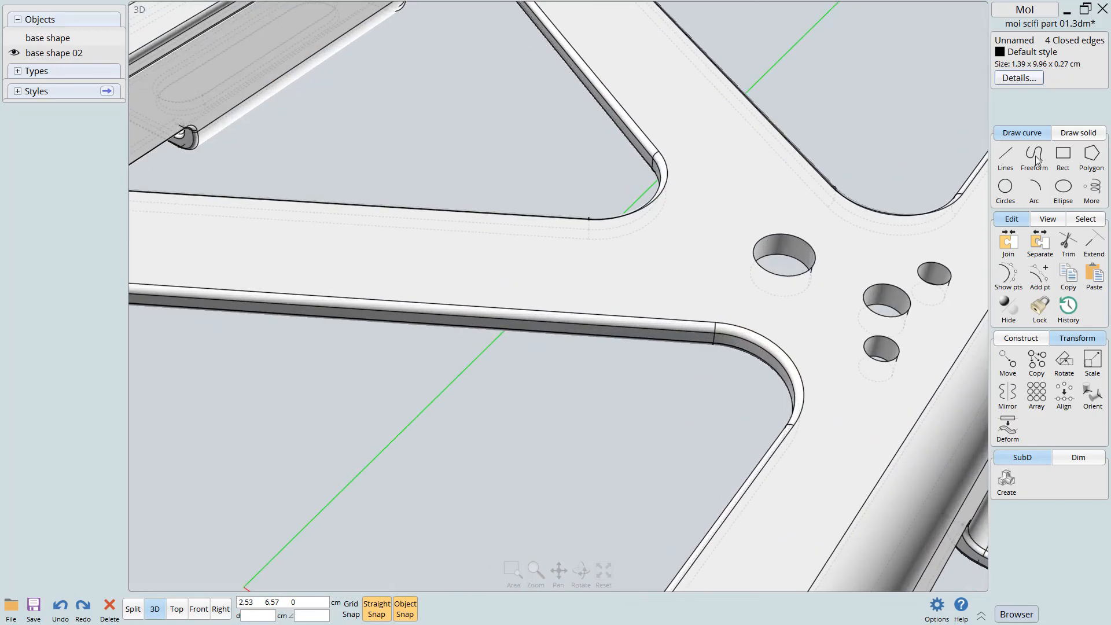
pyautogui.click(787, 257)
pyautogui.click(809, 290)
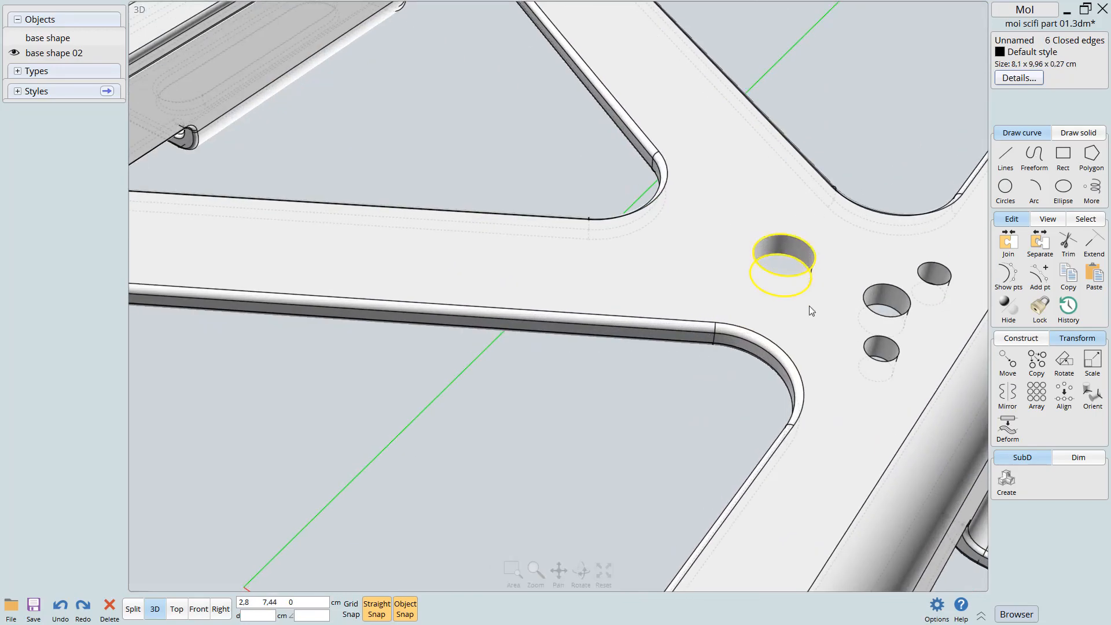
pyautogui.scroll(-4, 784, 335)
pyautogui.scroll(3, 883, 302)
pyautogui.scroll(1, 868, 293)
pyautogui.click(845, 283)
pyautogui.click(833, 306)
pyautogui.scroll(-3, 828, 287)
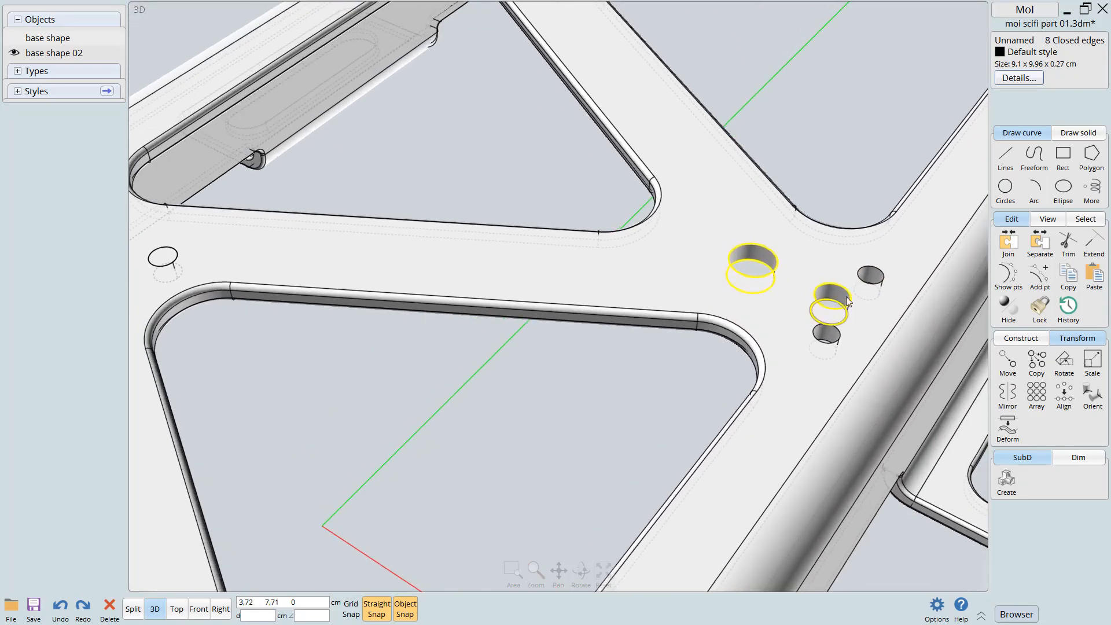
# Add the top and bottom edges of the two larger holes in the lower-right cluster to the selection
pyautogui.scroll(3, 736, 399)
pyautogui.scroll(-3, 808, 261)
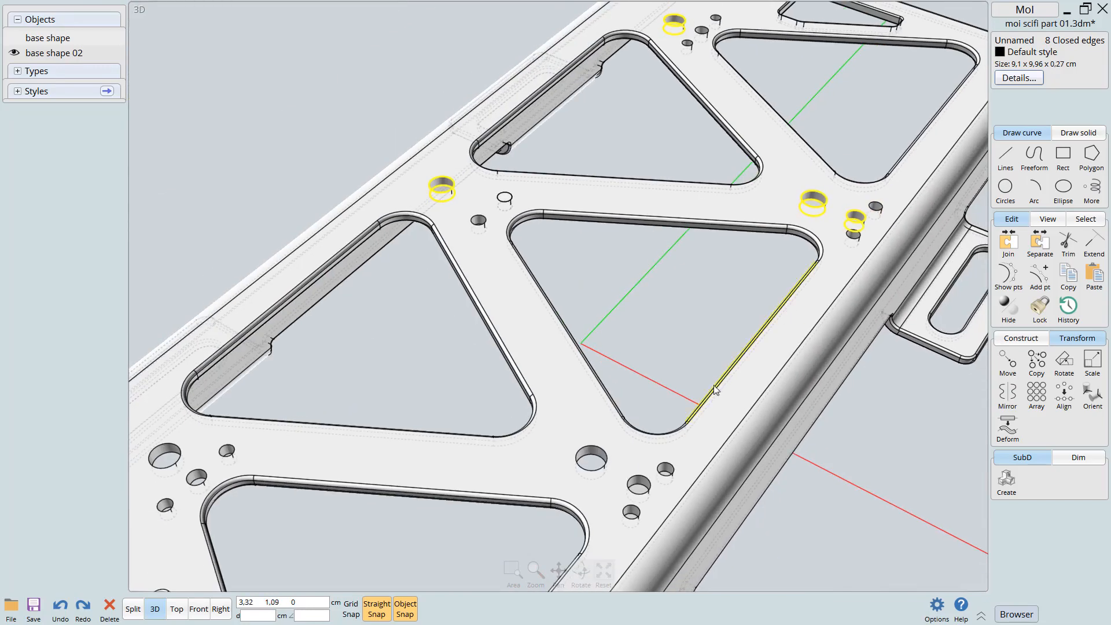
pyautogui.scroll(5, 684, 342)
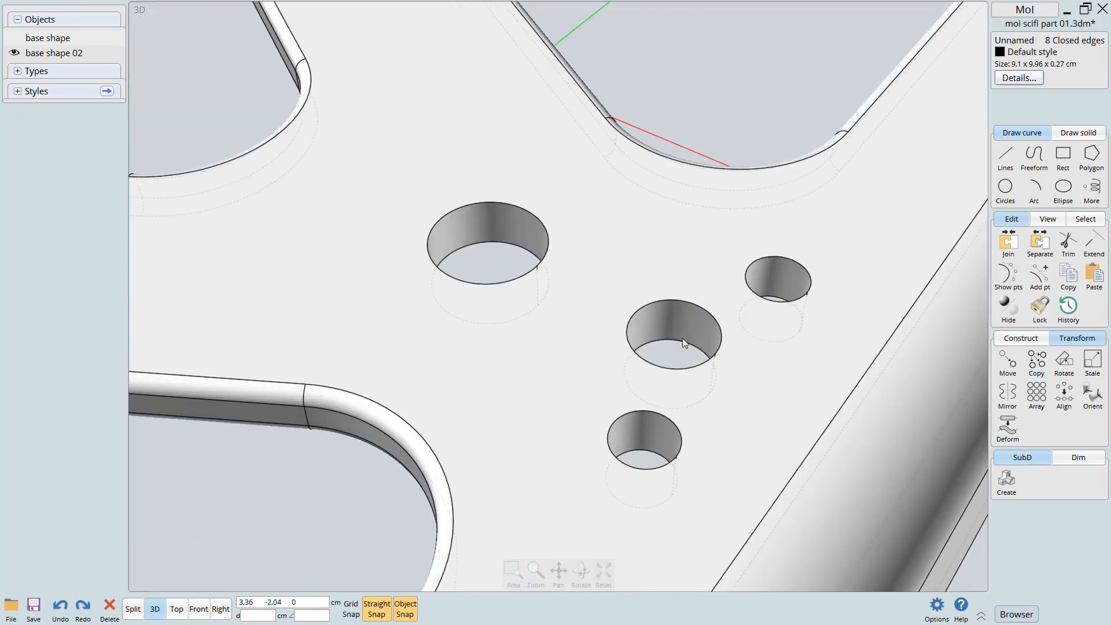
pyautogui.click(509, 204)
pyautogui.click(505, 242)
pyautogui.click(661, 302)
pyautogui.click(671, 339)
pyautogui.scroll(-5, 712, 358)
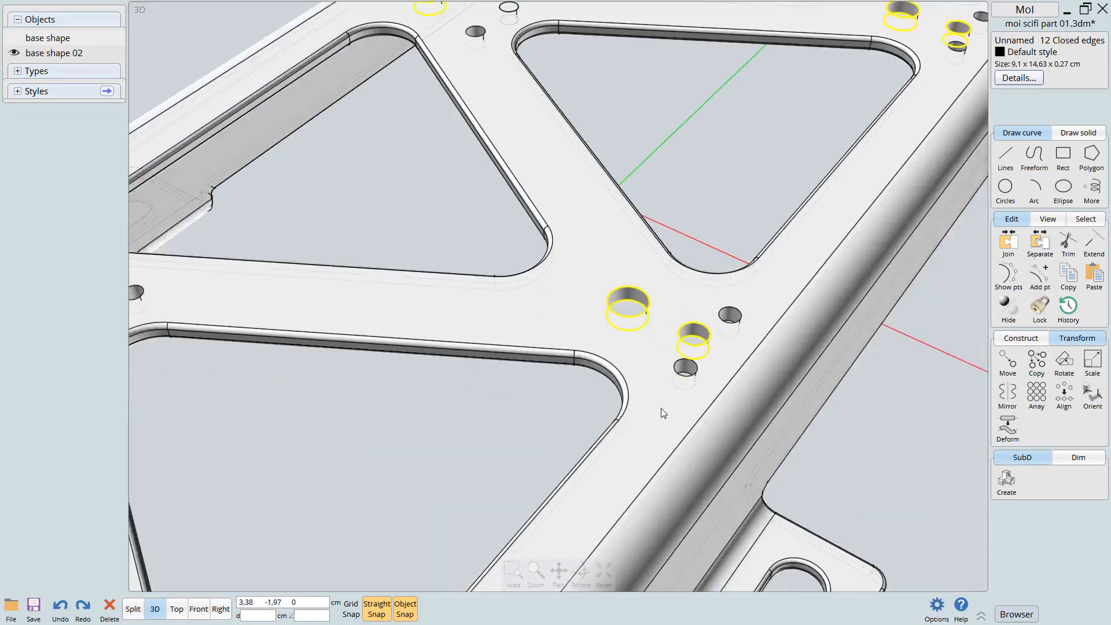
# Add both edges of the lower-left cluster's largest hole to the selection and fillet all selected edges with a 0,03 cm radius
pyautogui.scroll(5, 728, 259)
pyautogui.scroll(5, 515, 316)
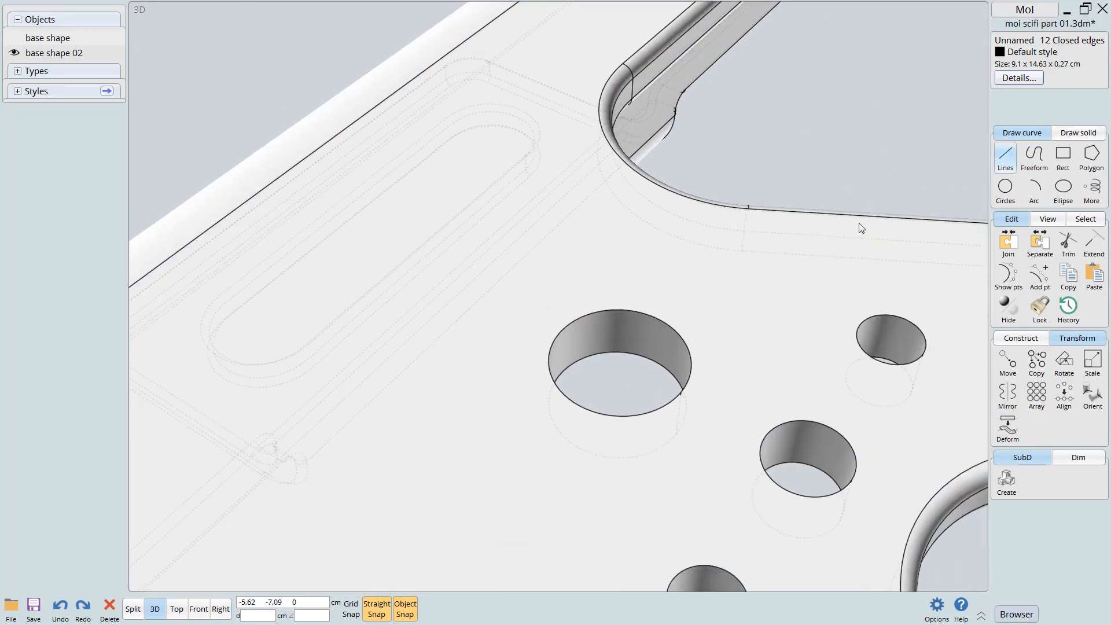
pyautogui.click(599, 311)
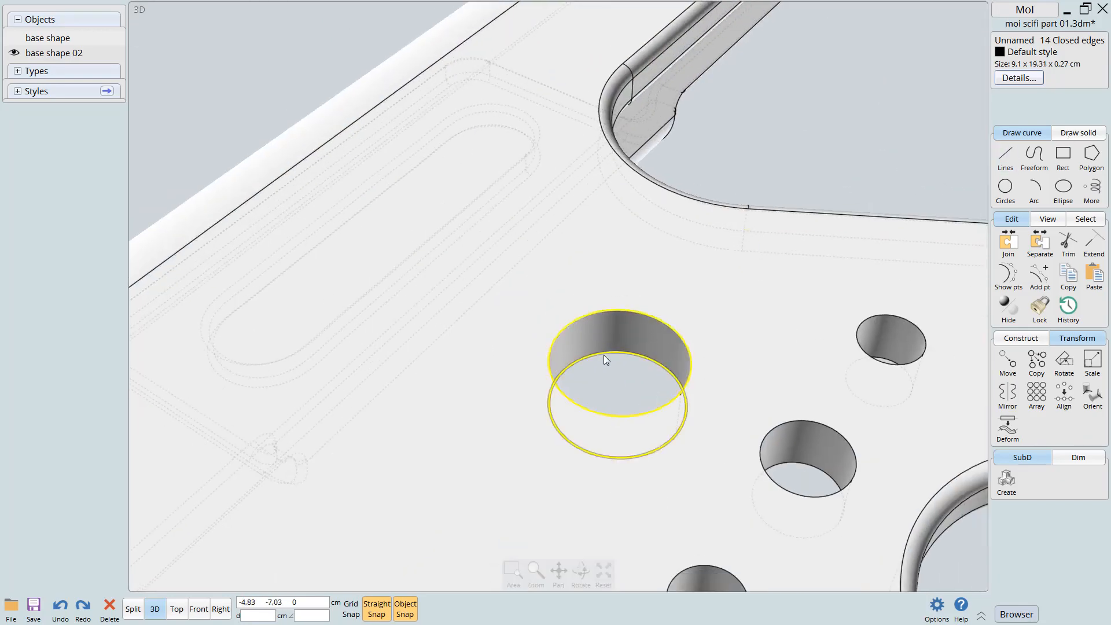
pyautogui.press('f')
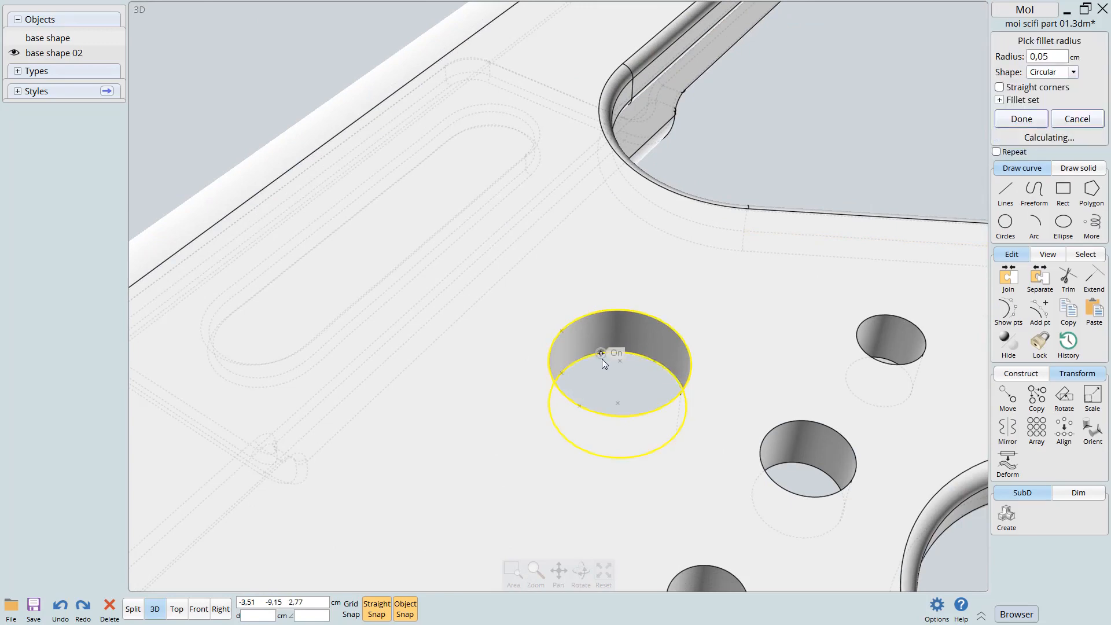
pyautogui.write('.03')
pyautogui.press('Return')
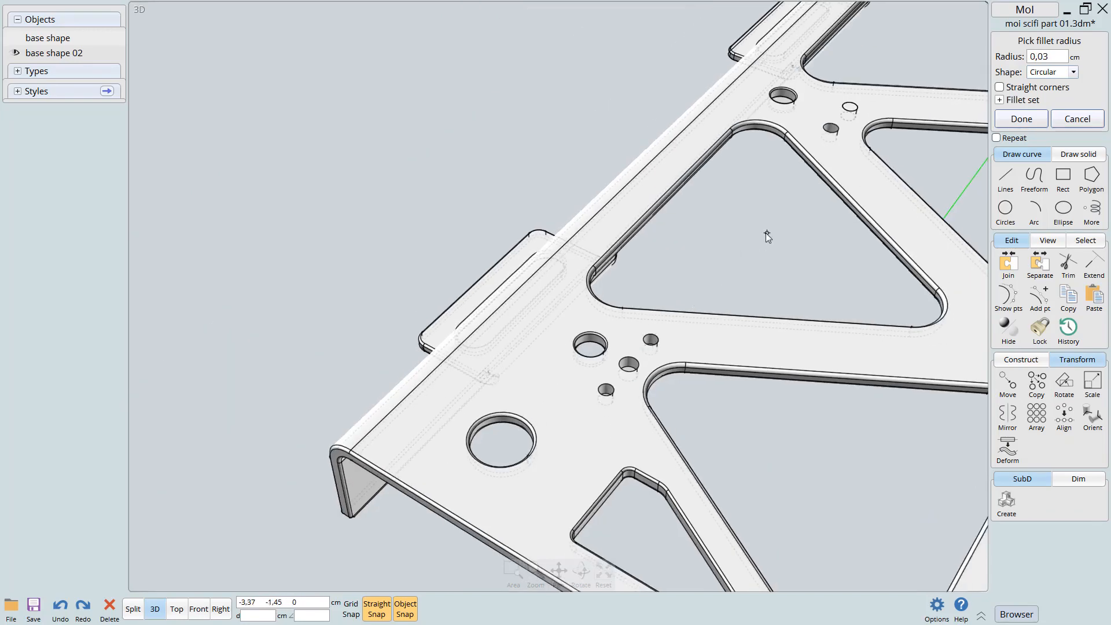
pyautogui.rightClick(755, 272)
pyautogui.moveTo(755, 273); pyautogui.dragTo(708, 239, button='middle')
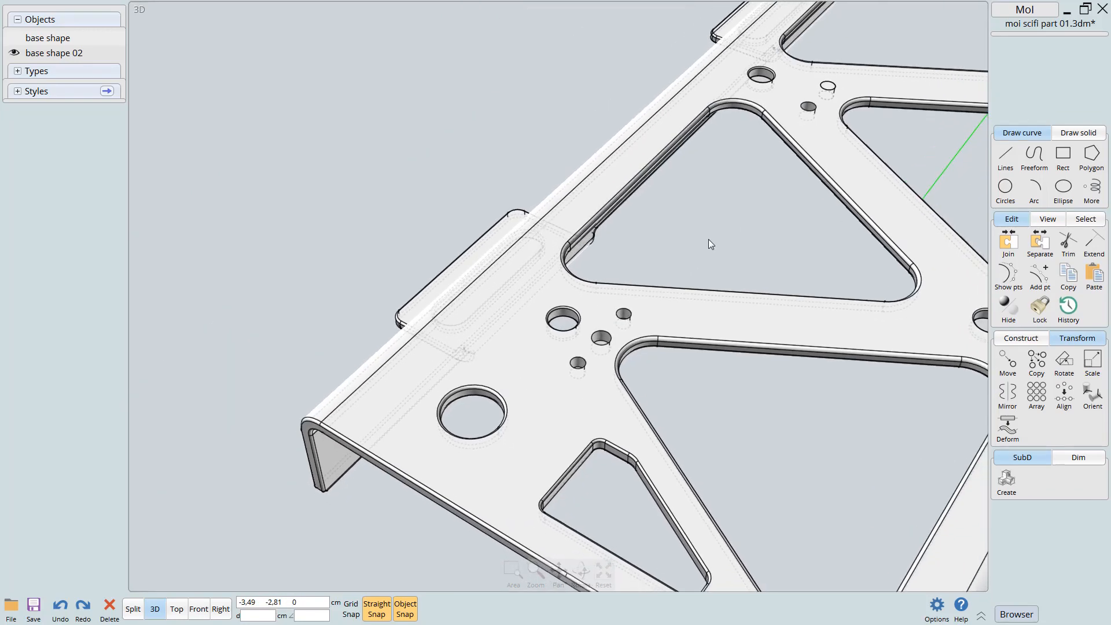
pyautogui.press('Escape')
# Fillet both edges of the medium hole in the lower-left cluster with a 0,03 cm radius
pyautogui.scroll(5, 619, 347)
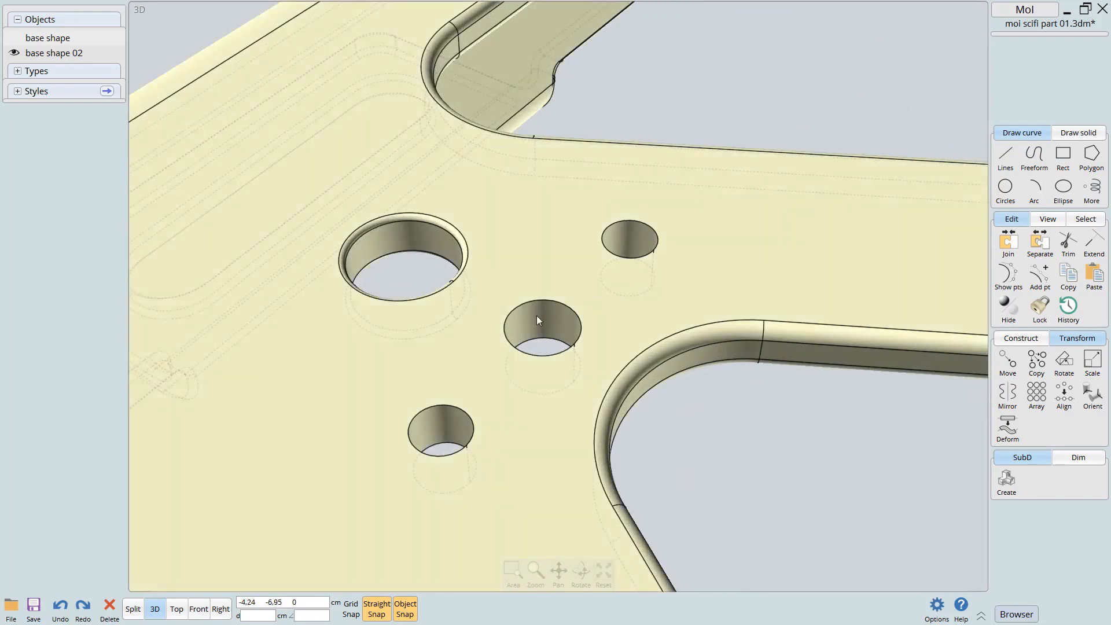
pyautogui.click(547, 331)
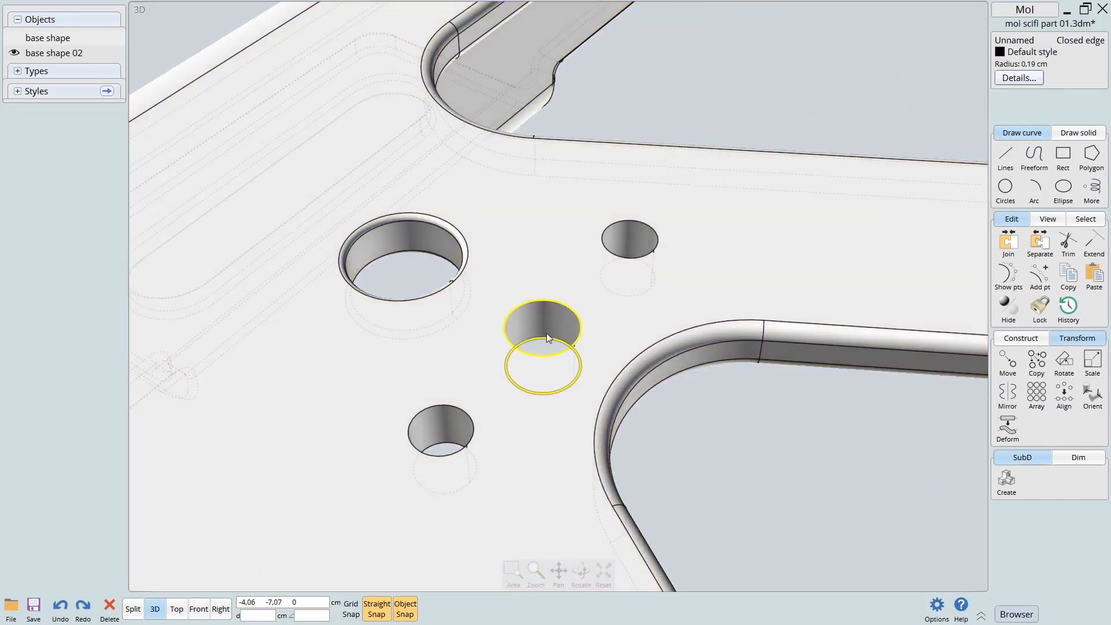
pyautogui.press('f')
pyautogui.press('Return')
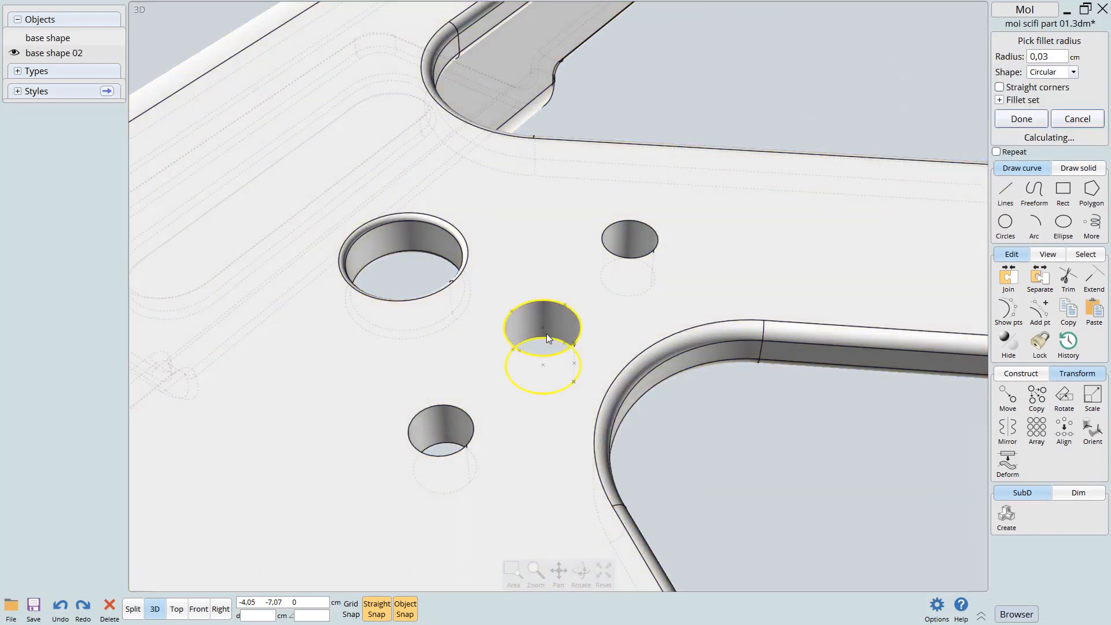
# Delete the leftover cylinder plugging a small hole in the middle-left cluster
pyautogui.scroll(-5, 478, 404)
pyautogui.scroll(-2, 478, 404)
pyautogui.moveTo(495, 393); pyautogui.dragTo(360, 386, button='middle')
pyautogui.moveTo(632, 397); pyautogui.dragTo(484, 585, button='middle')
pyautogui.moveTo(558, 405); pyautogui.dragTo(496, 580, button='middle')
pyautogui.moveTo(521, 529); pyautogui.dragTo(554, 484, button='middle')
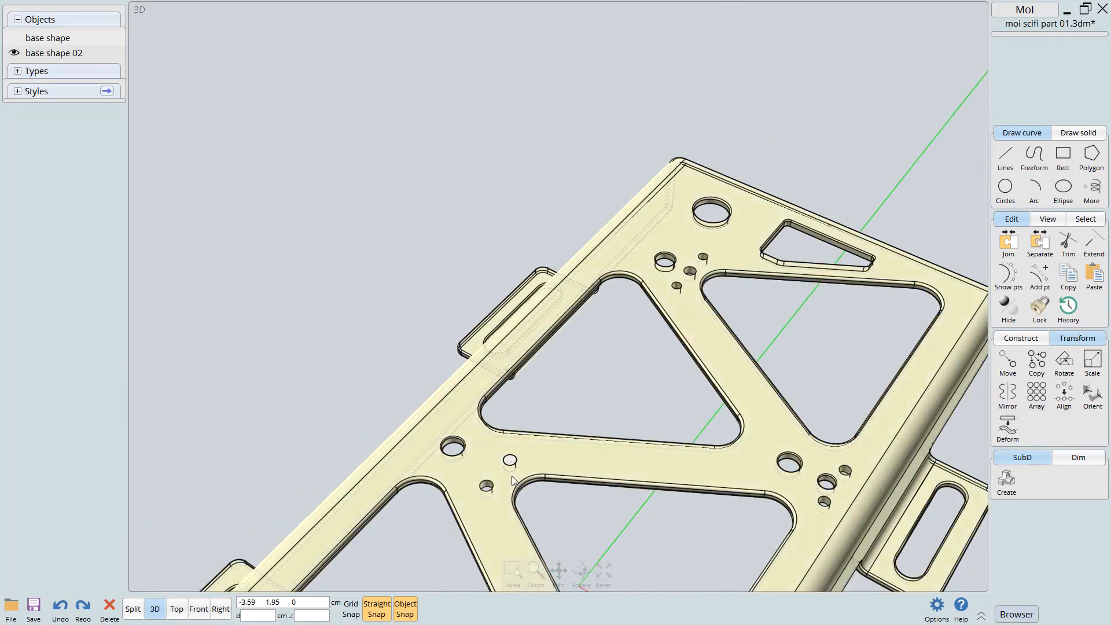
pyautogui.scroll(5, 525, 428)
pyautogui.click(524, 435)
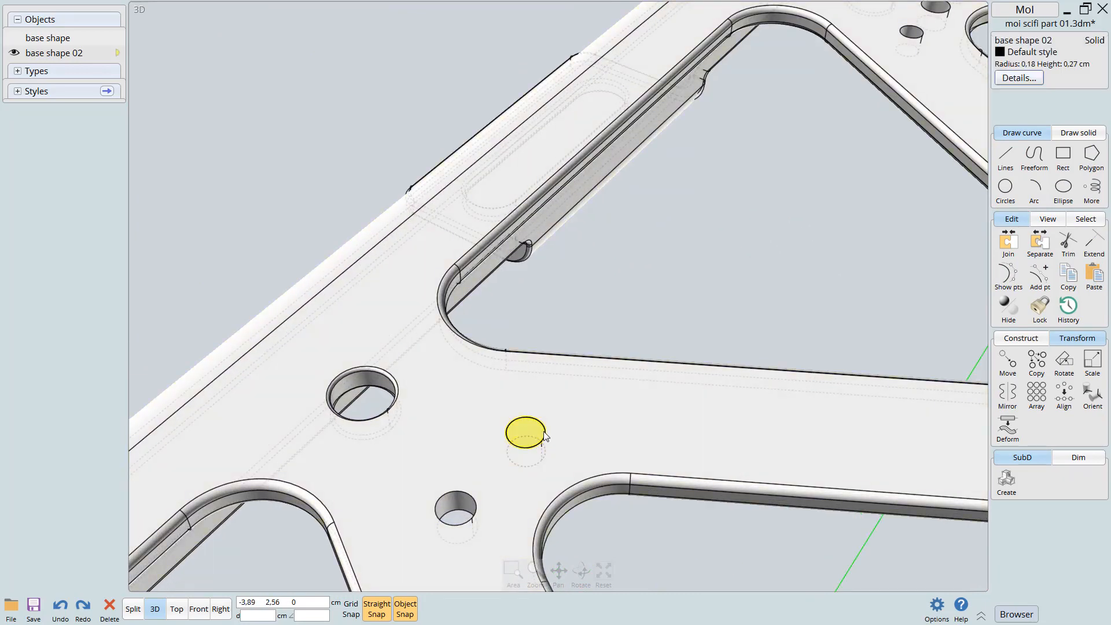
pyautogui.press('Delete')
pyautogui.scroll(-5, 605, 419)
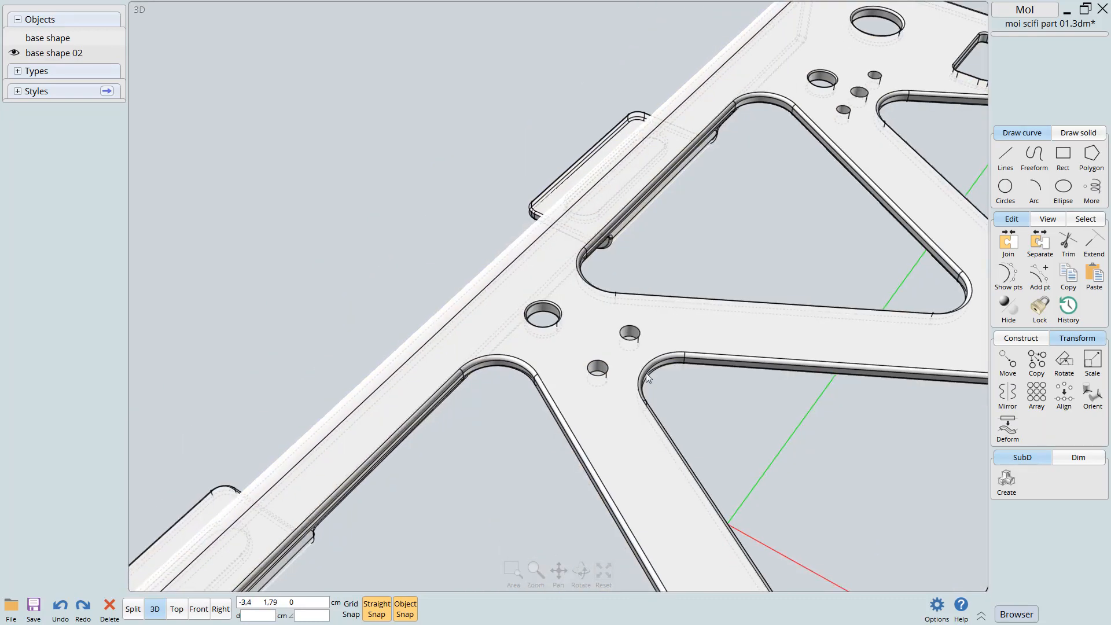
pyautogui.scroll(5, 640, 360)
pyautogui.click(599, 362)
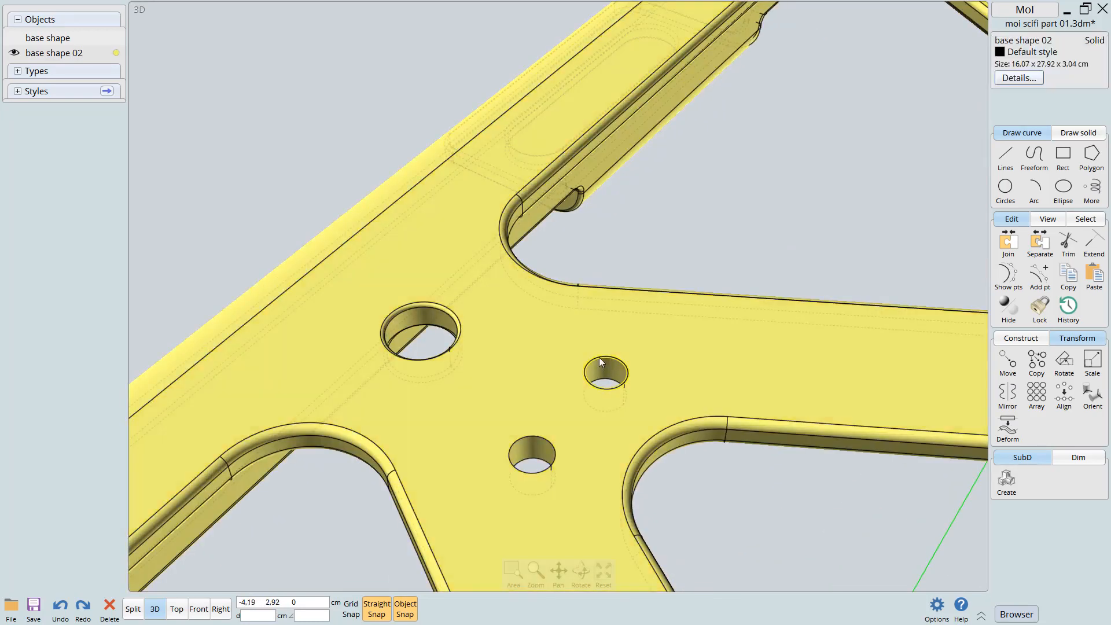
pyautogui.click(599, 356)
pyautogui.click(605, 410)
pyautogui.click(536, 438)
pyautogui.click(527, 460)
pyautogui.scroll(-3, 539, 449)
pyautogui.moveTo(648, 389); pyautogui.dragTo(552, 541, button='middle')
pyautogui.moveTo(685, 417); pyautogui.dragTo(650, 468, button='middle')
pyautogui.scroll(7, 702, 313)
pyautogui.scroll(1, 728, 315)
pyautogui.click(838, 422)
# Fillet both edges of the medium hole in the upper-left cluster with a 0,03 cm radius
pyautogui.scroll(1, 723, 341)
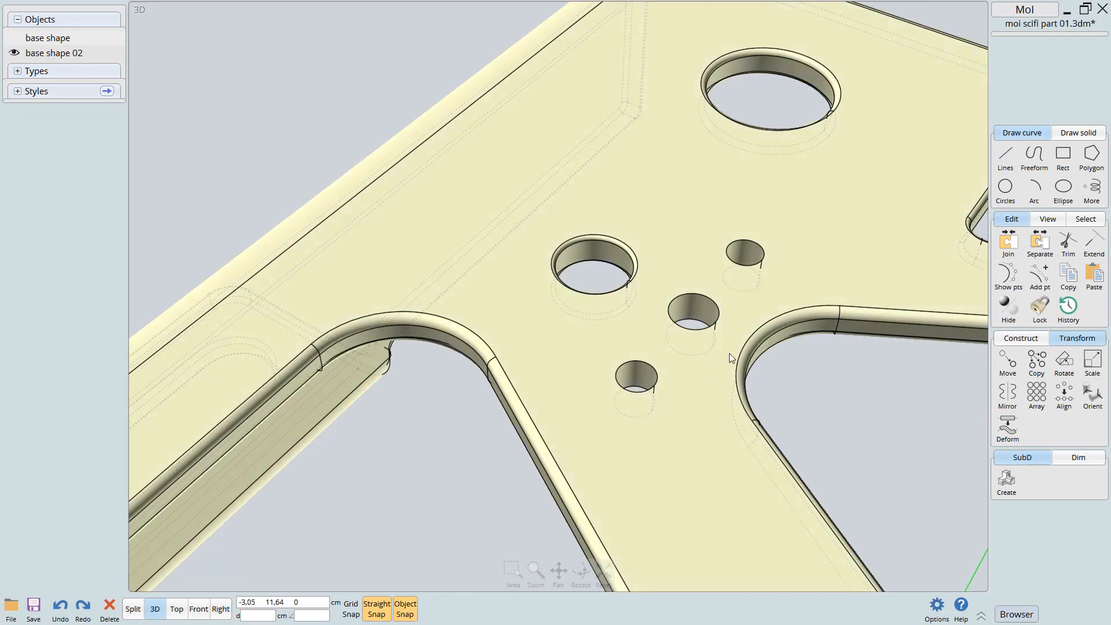
pyautogui.click(696, 296)
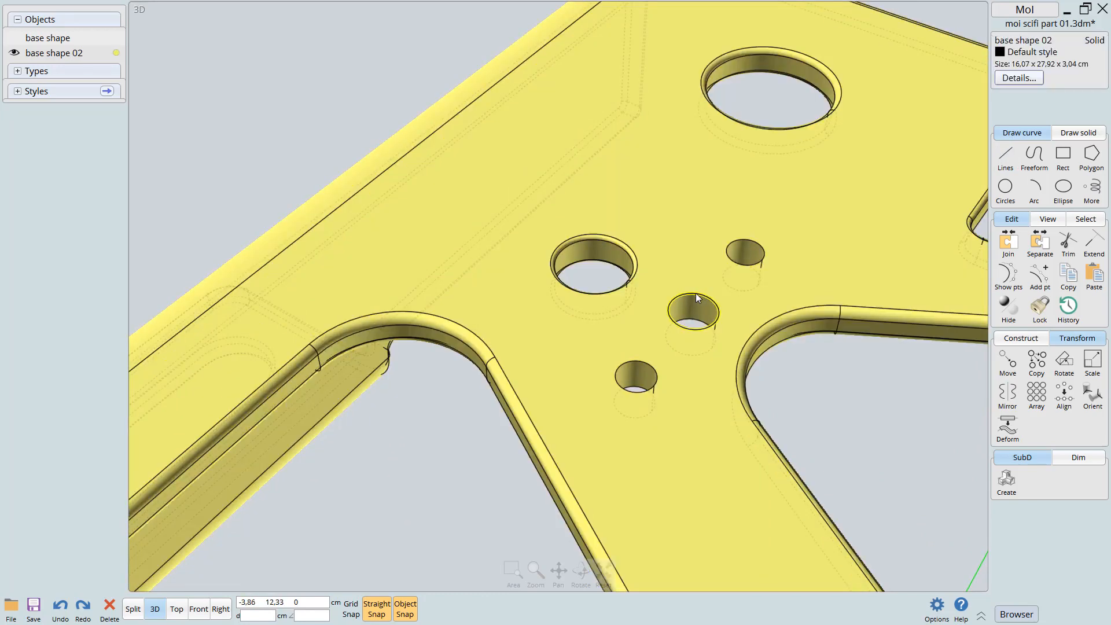
pyautogui.click(696, 295)
pyautogui.click(692, 314)
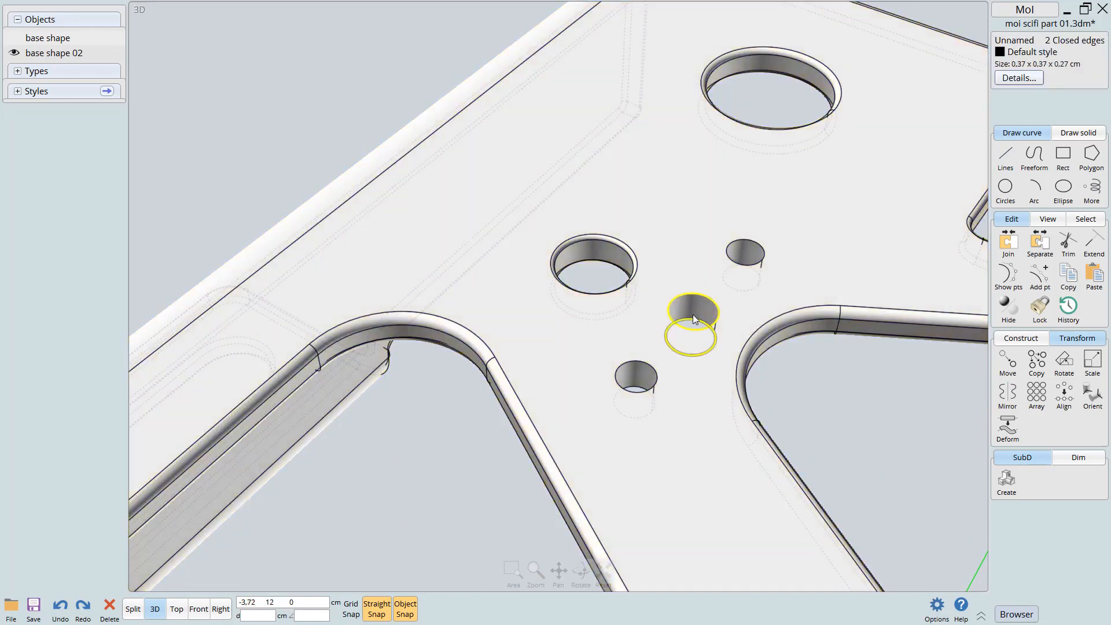
pyautogui.press('f')
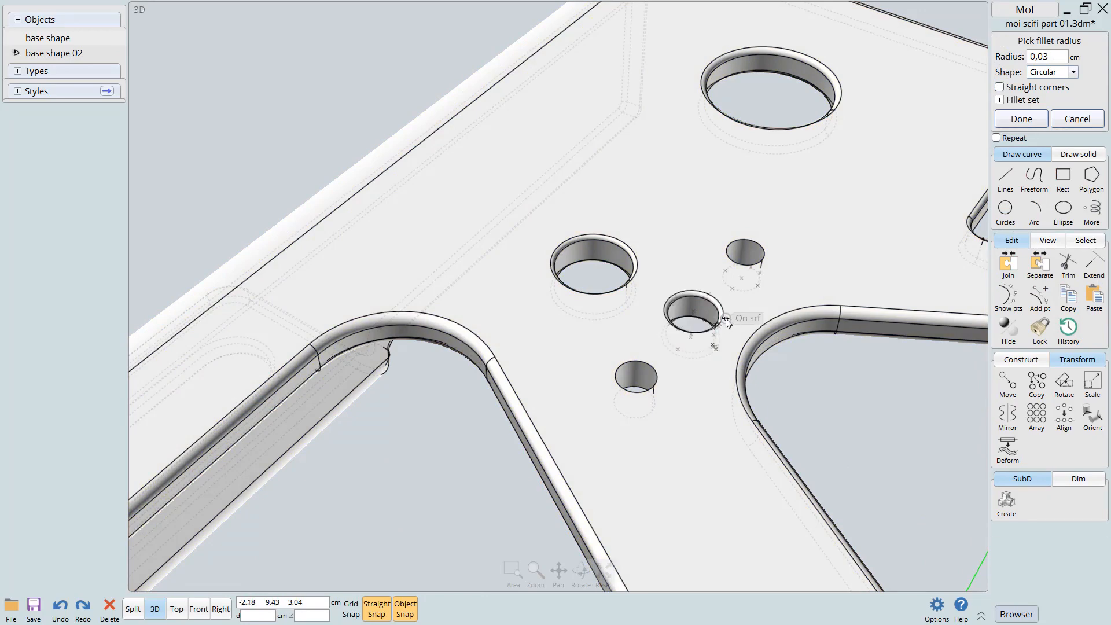
pyautogui.rightClick(836, 416)
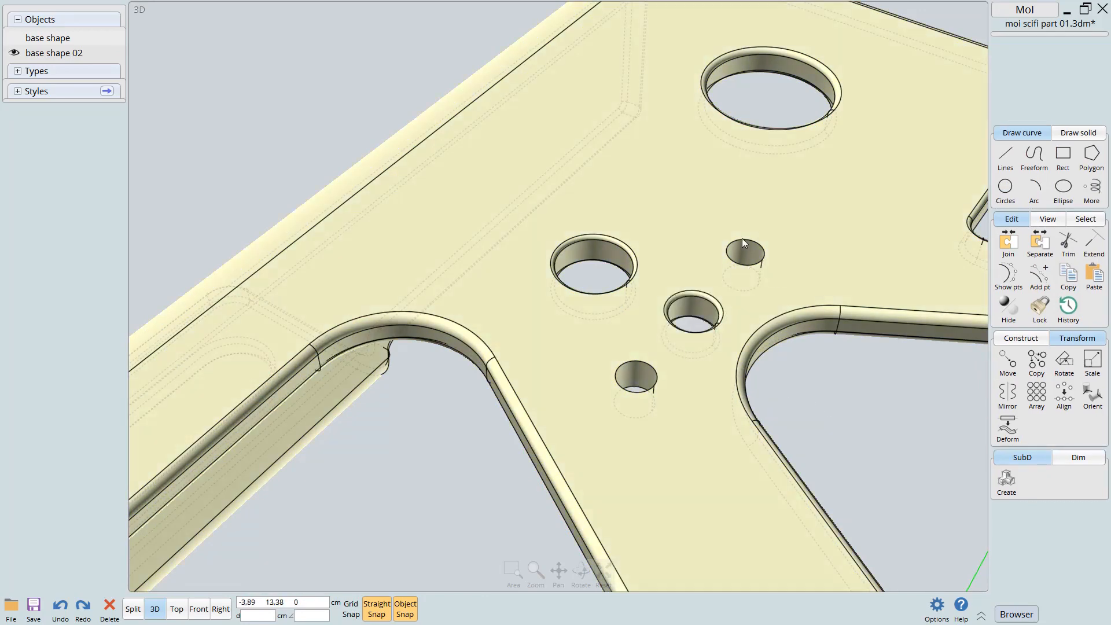
# Select the top and bottom edges of the two smallest holes in the upper-left cluster
pyautogui.click(745, 246)
pyautogui.click(747, 288)
pyautogui.click(745, 286)
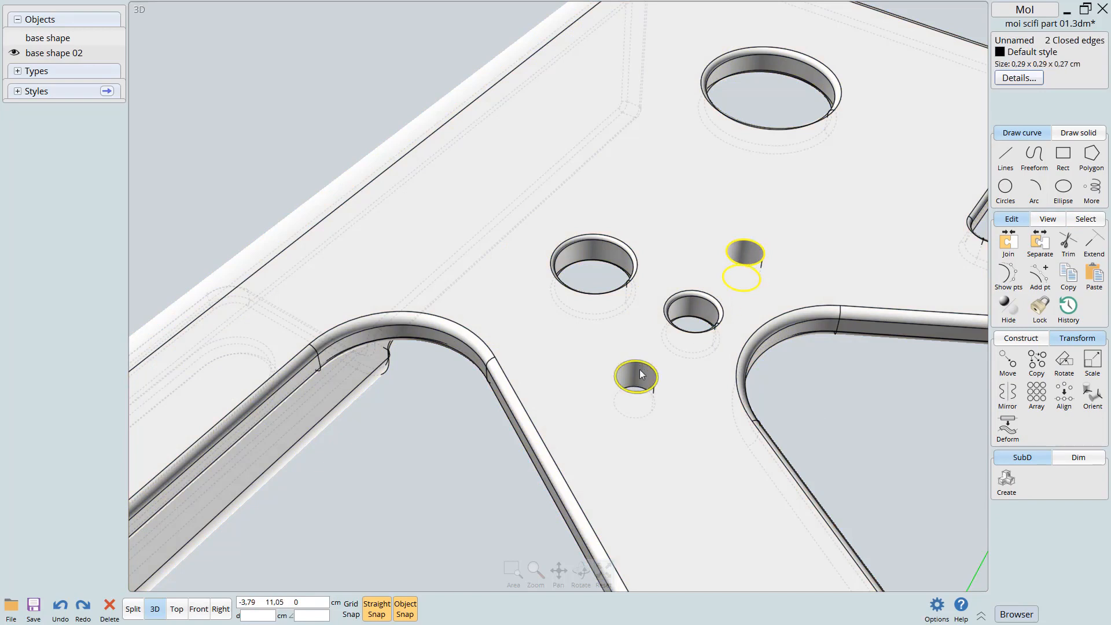
pyautogui.click(633, 414)
pyautogui.moveTo(633, 415); pyautogui.dragTo(550, 474, button='right')
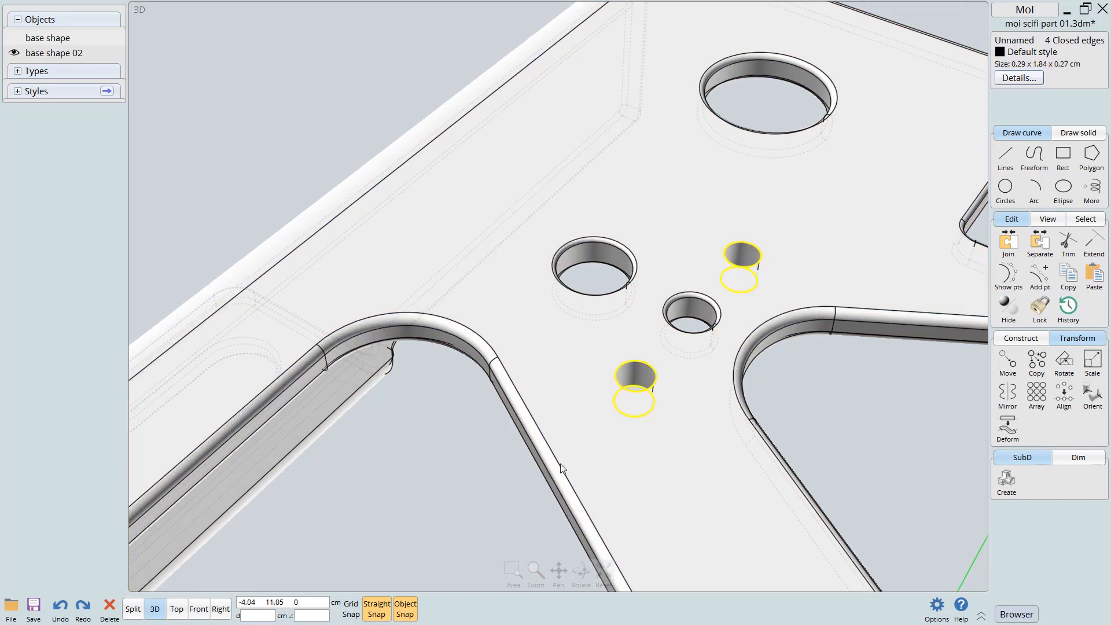
pyautogui.scroll(2, 665, 441)
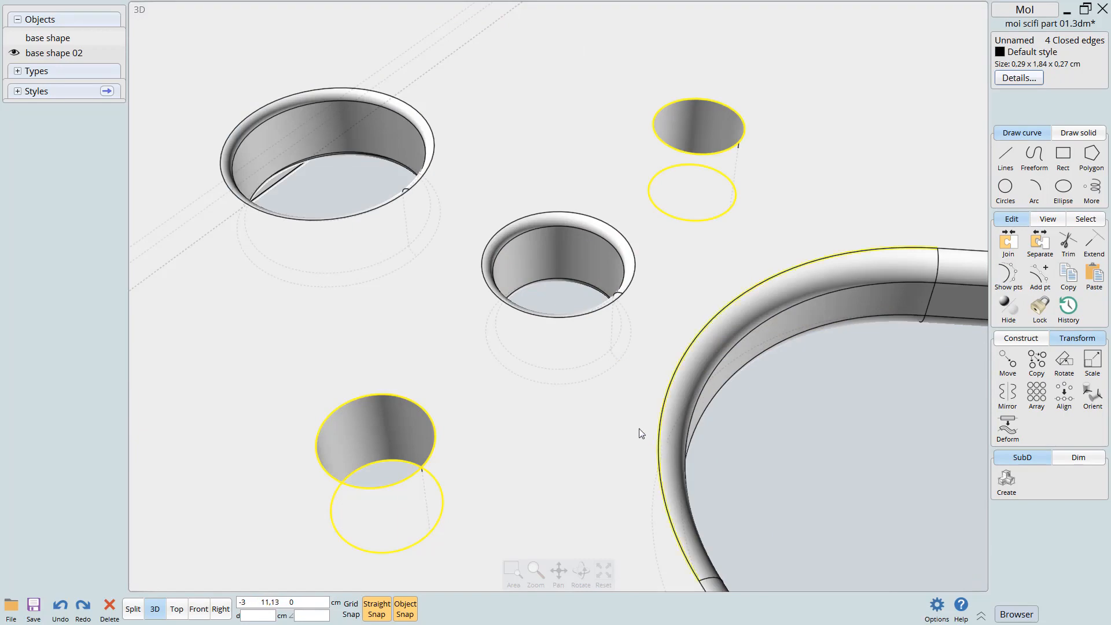
# Add the top and bottom edges of the two smallest holes in the upper-right cluster to the selection
pyautogui.scroll(-6, 550, 480)
pyautogui.moveTo(573, 502); pyautogui.dragTo(441, 358, button='middle')
pyautogui.moveTo(640, 503); pyautogui.dragTo(585, 351, button='middle')
pyautogui.scroll(5, 585, 347)
pyautogui.scroll(3, 781, 264)
pyautogui.click(626, 310)
pyautogui.click(619, 360)
pyautogui.scroll(-4, 661, 367)
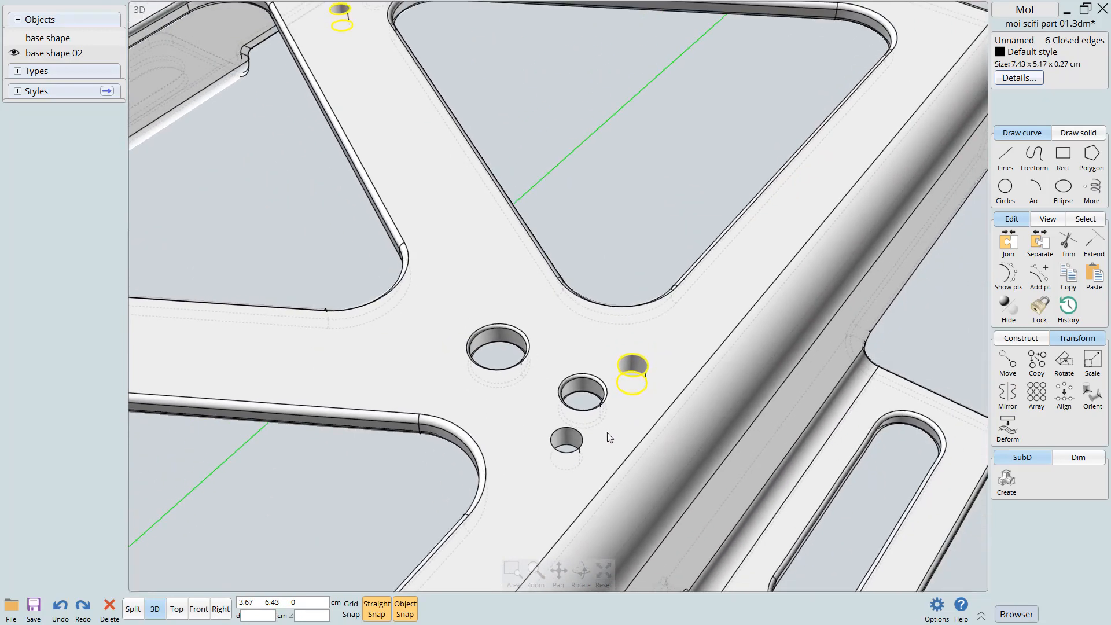
pyautogui.scroll(6, 694, 359)
pyautogui.scroll(2, 772, 298)
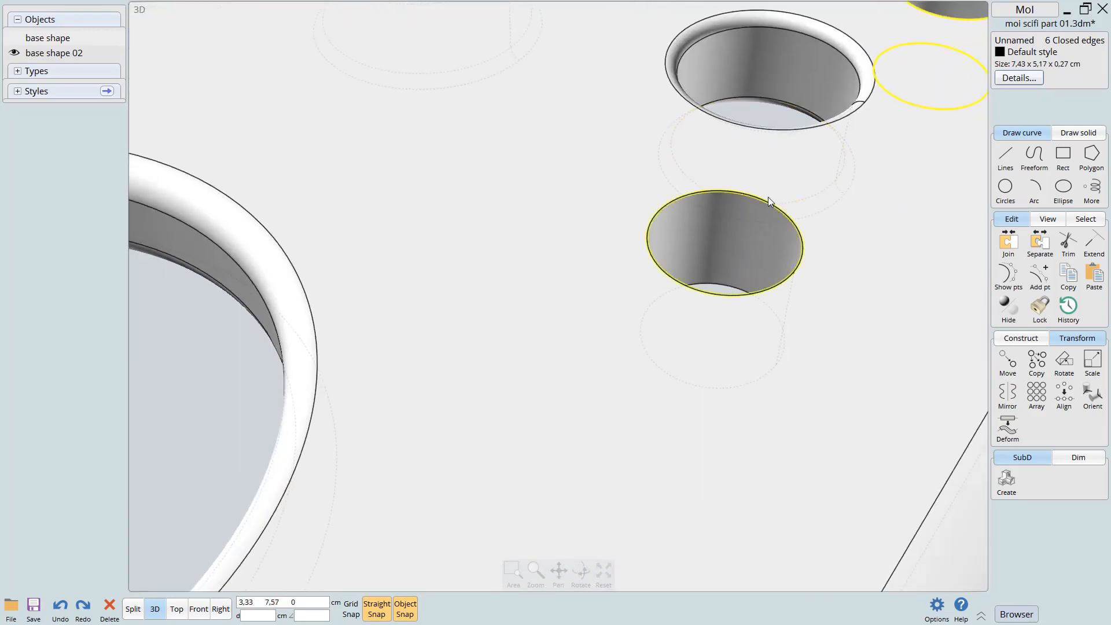
pyautogui.click(772, 285)
pyautogui.click(733, 390)
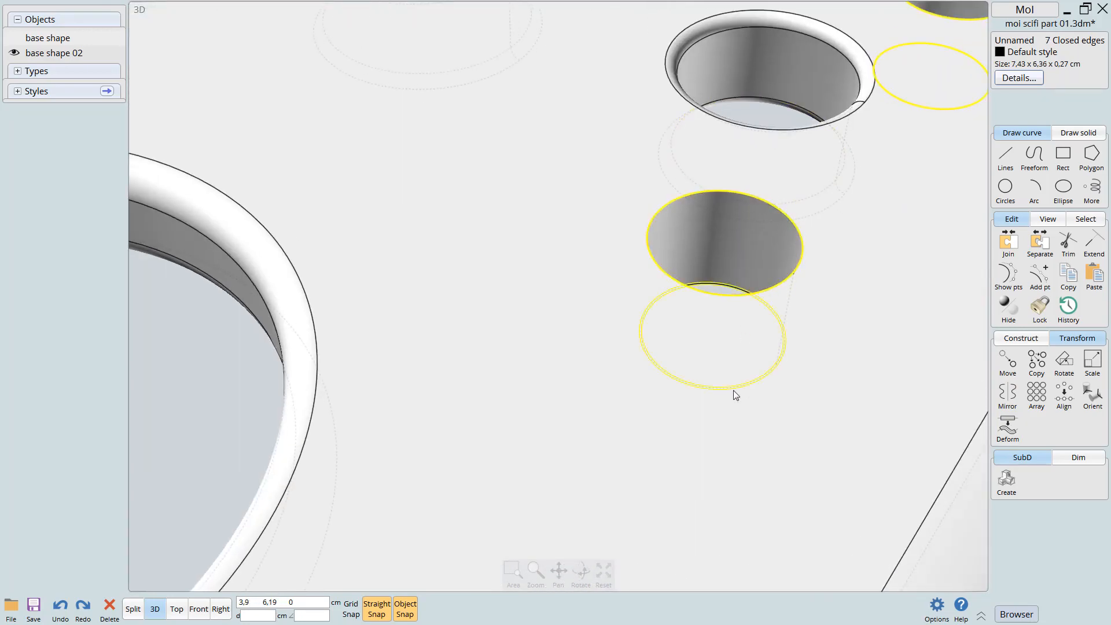
# Add the top and bottom edges of the two smallest holes in the lower-right cluster to the selection
pyautogui.scroll(-10, 730, 374)
pyautogui.scroll(10, 637, 463)
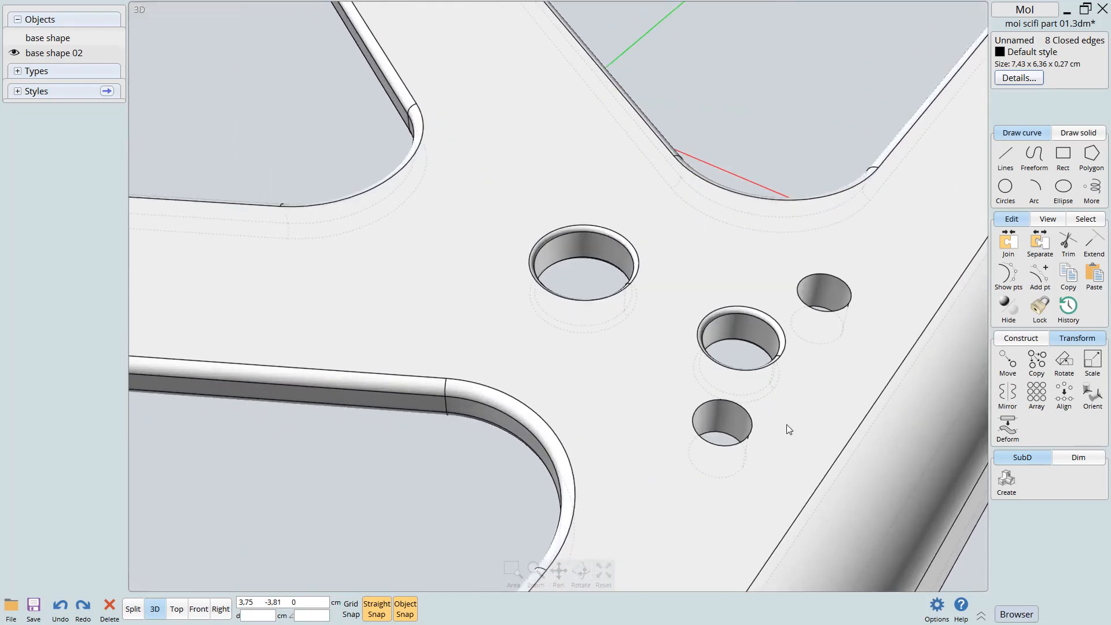
pyautogui.click(731, 396)
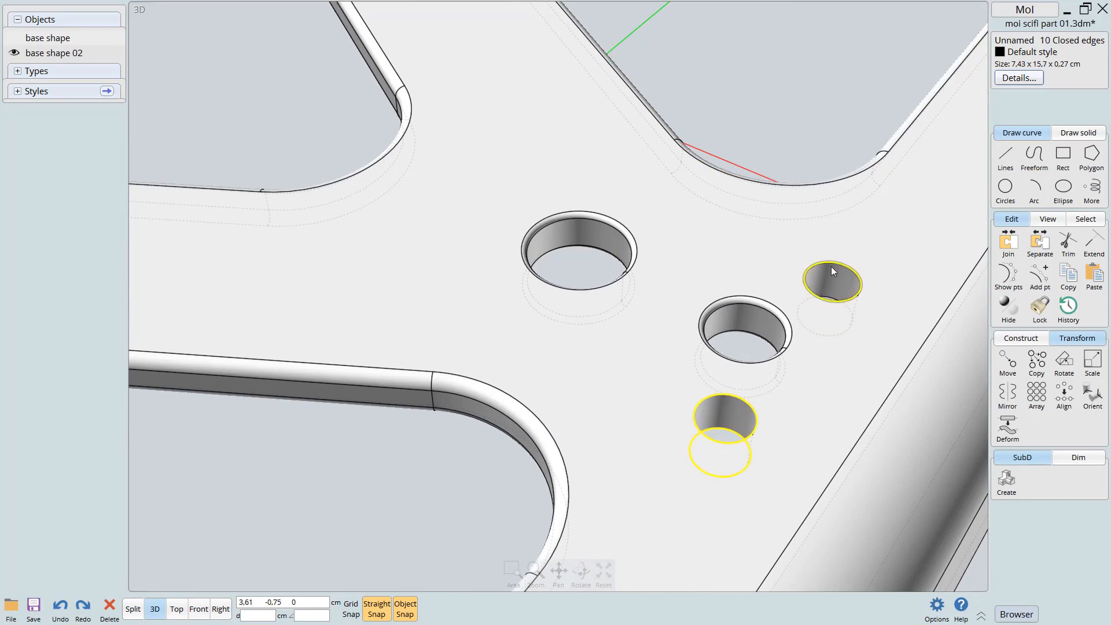
pyautogui.click(824, 333)
# Add the top and bottom edges of both small holes in the middle-left cluster to the selection
pyautogui.scroll(-5, 807, 350)
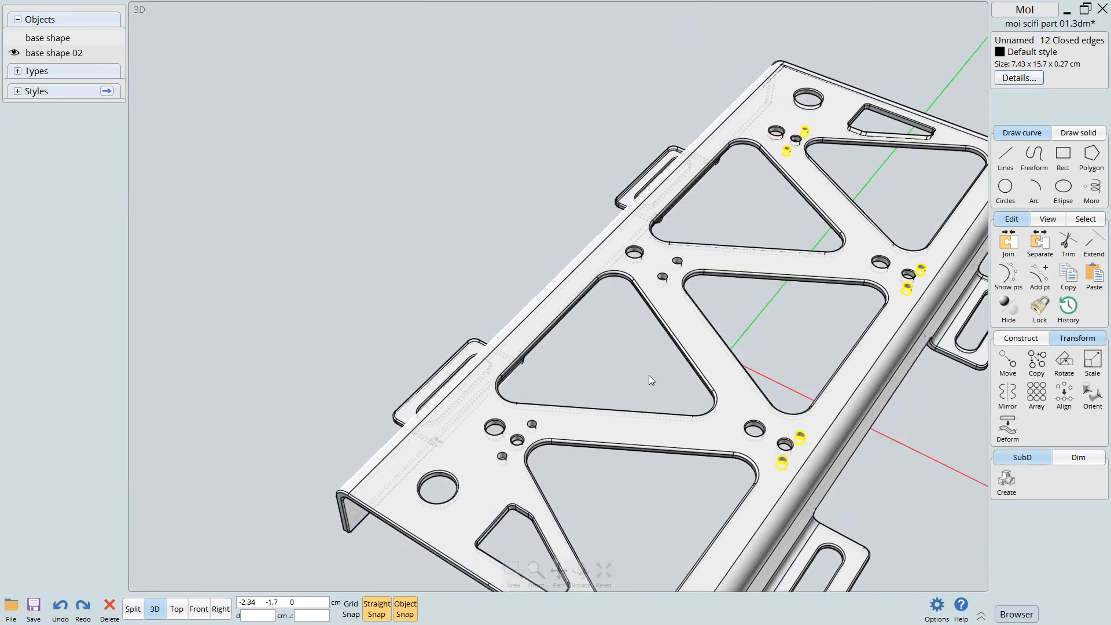
pyautogui.scroll(3, 686, 277)
pyautogui.scroll(6, 686, 277)
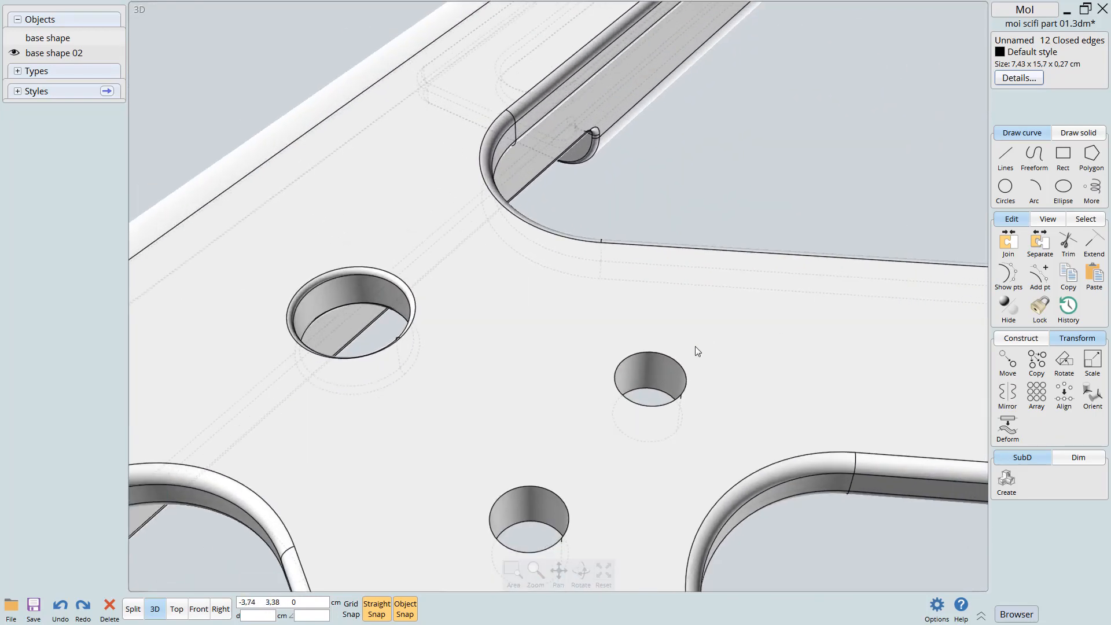
pyautogui.click(677, 359)
pyautogui.click(648, 441)
pyautogui.click(523, 489)
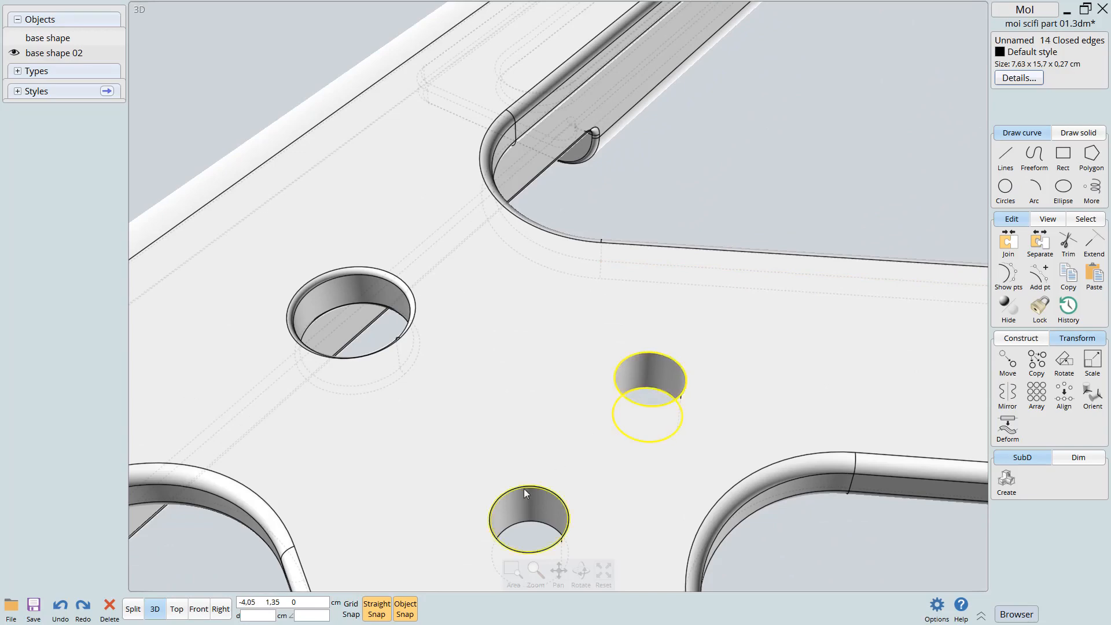
pyautogui.click(527, 519)
# Add the top and bottom edges of the two smallest holes in the lower-left cluster to the selection
pyautogui.scroll(-8, 602, 481)
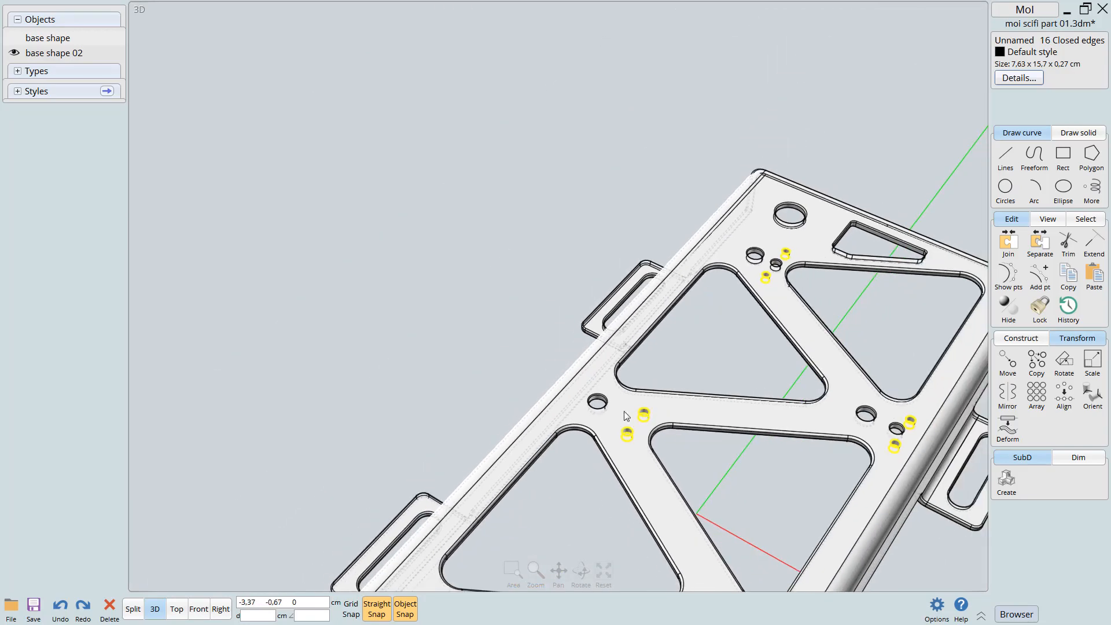
pyautogui.scroll(3, 692, 265)
pyautogui.scroll(5, 650, 282)
pyautogui.click(703, 178)
pyautogui.click(686, 287)
pyautogui.click(411, 462)
pyautogui.click(399, 522)
pyautogui.scroll(-8, 550, 405)
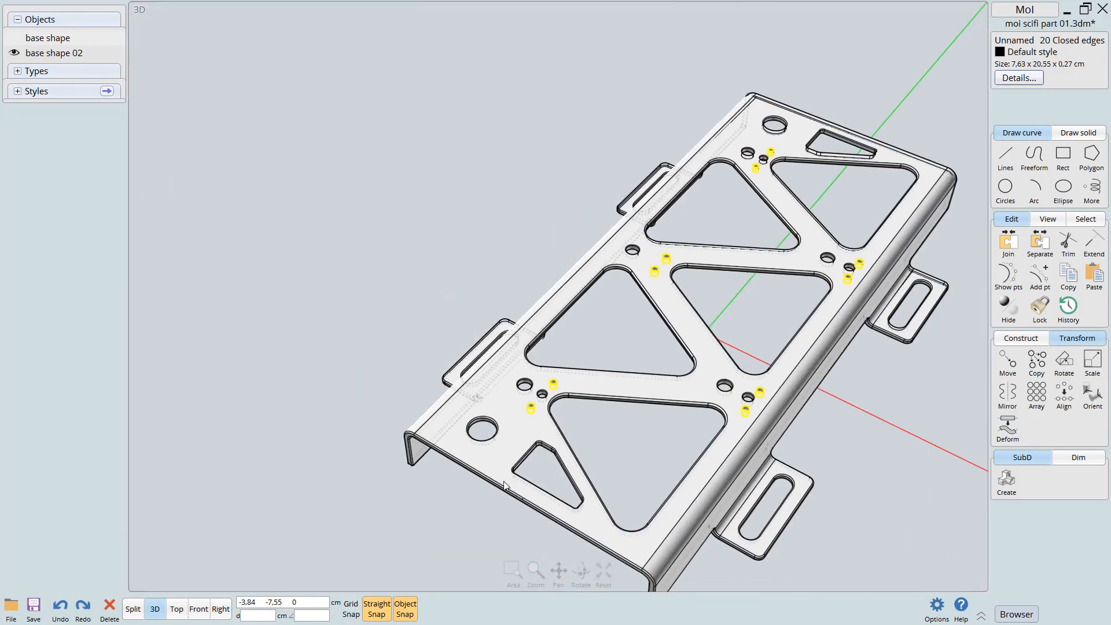
# Fillet all selected small-hole edges, trying radii of 0,03 and 0,01 cm before applying 0,02 cm
pyautogui.scroll(5, 582, 448)
pyautogui.press('f')
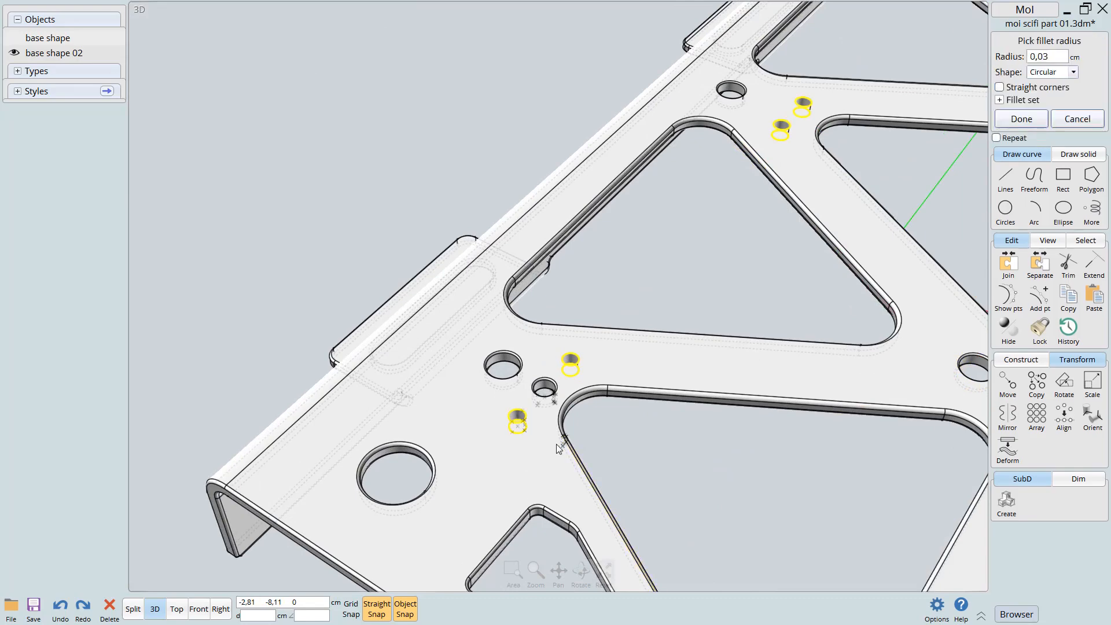
pyautogui.scroll(6, 558, 431)
pyautogui.scroll(-1, 682, 347)
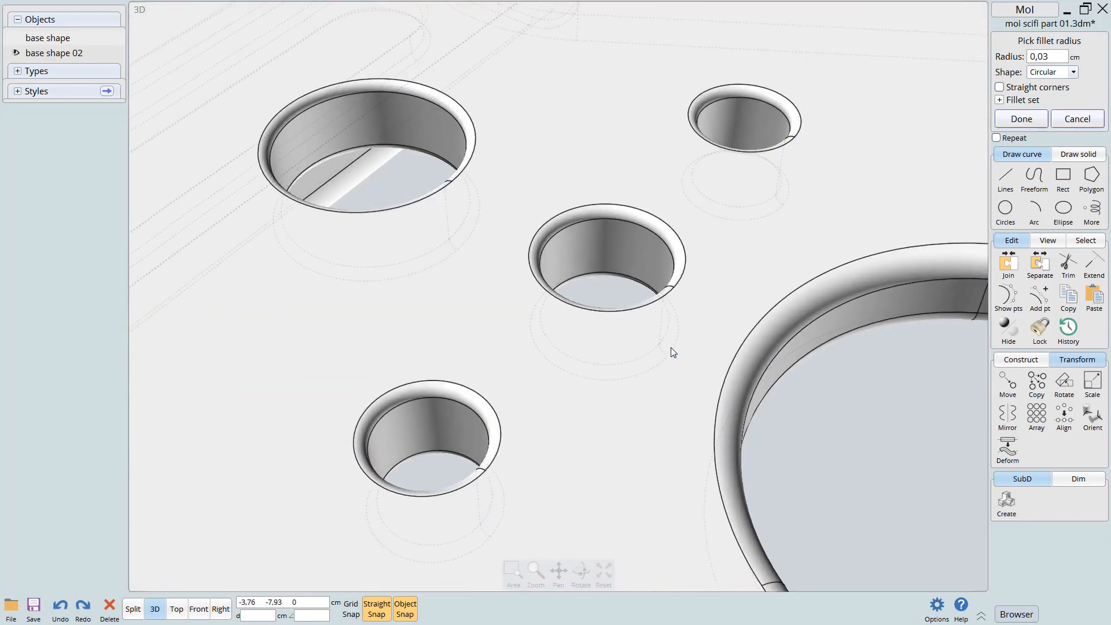
pyautogui.write('.')
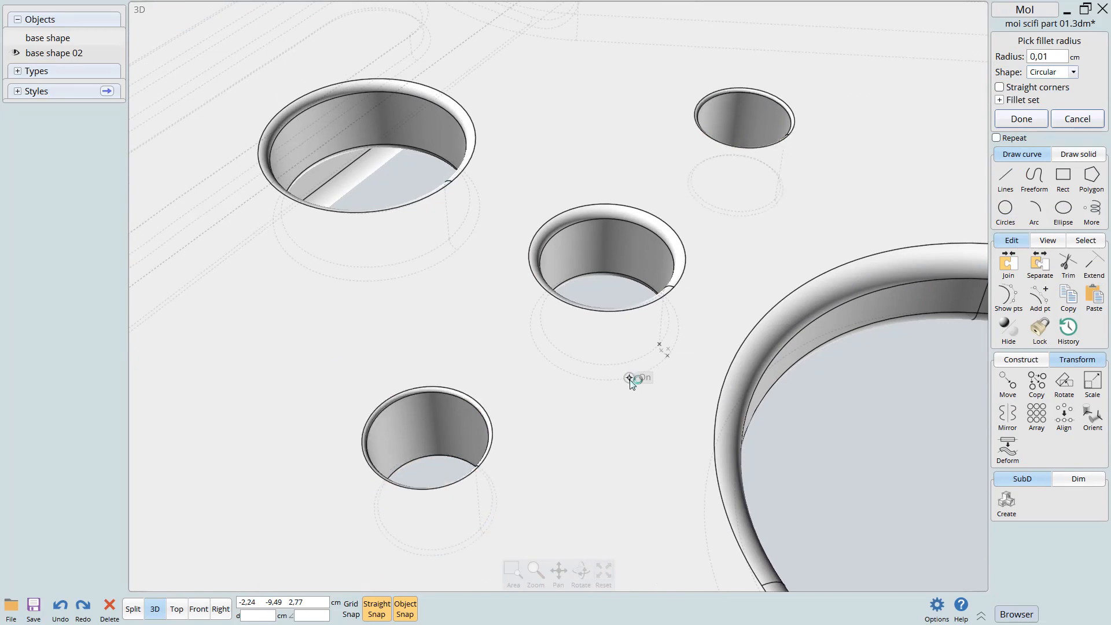
pyautogui.write('.')
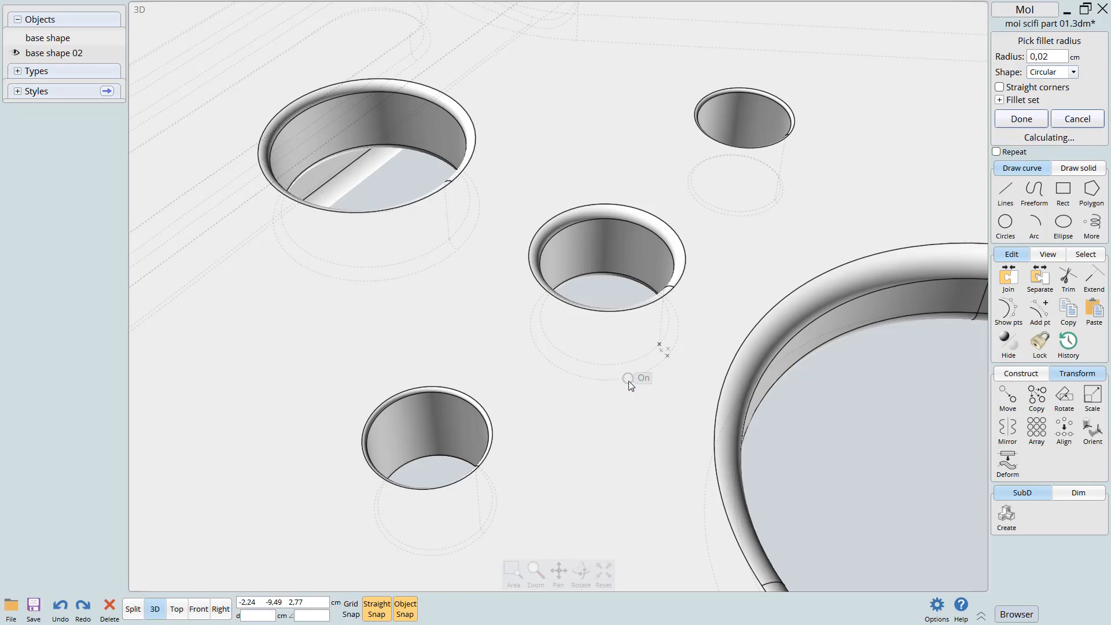
pyautogui.scroll(-10, 588, 360)
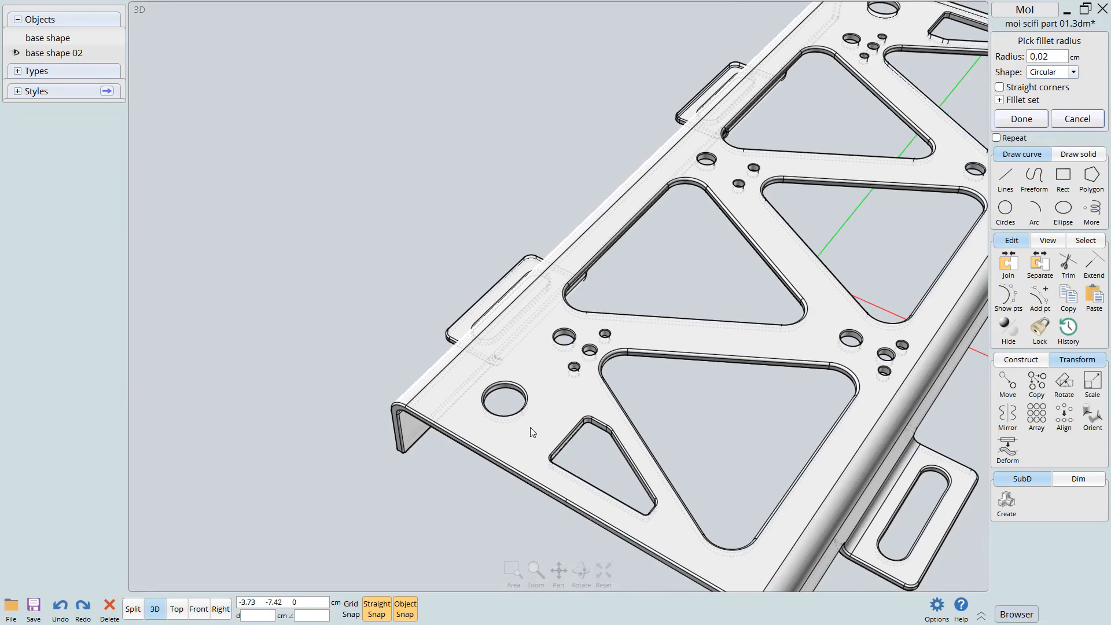
pyautogui.moveTo(494, 430); pyautogui.dragTo(414, 431, button='middle')
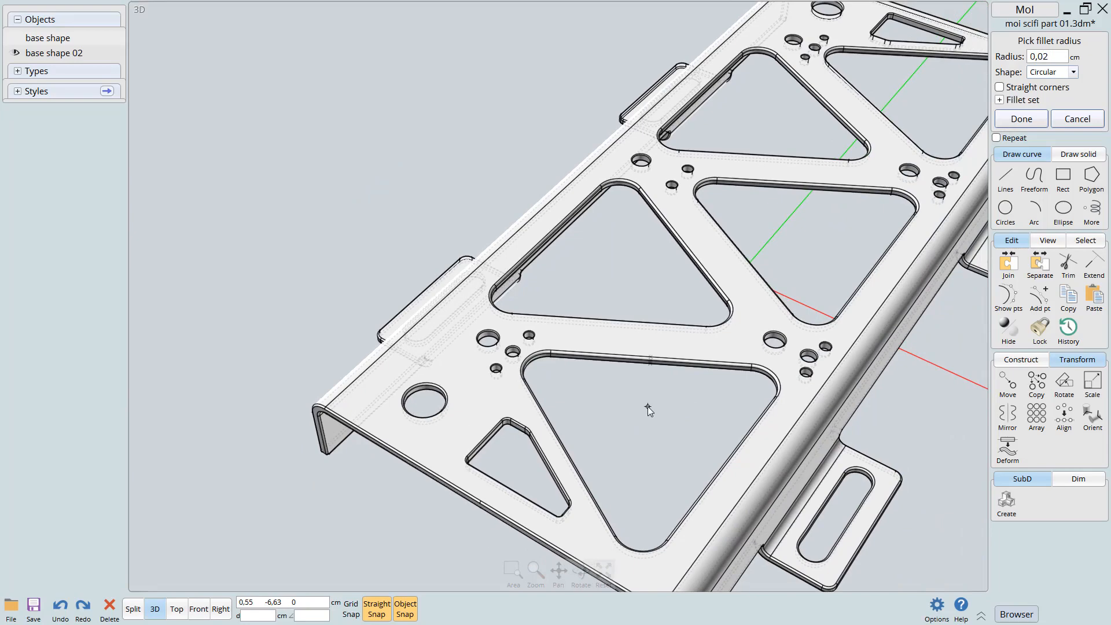
pyautogui.rightClick(616, 422)
# Inspect the whole bracket plate and its filleted holes from several viewing angles
pyautogui.scroll(-5, 674, 354)
pyautogui.click(710, 344)
pyautogui.moveTo(744, 344); pyautogui.dragTo(695, 324, button='right')
pyautogui.moveTo(730, 333); pyautogui.dragTo(649, 331, button='middle')
pyautogui.moveTo(649, 331); pyautogui.dragTo(676, 378, button='right')
pyautogui.click(671, 353)
pyautogui.press('Escape')
pyautogui.scroll(6, 705, 355)
pyautogui.click(665, 395)
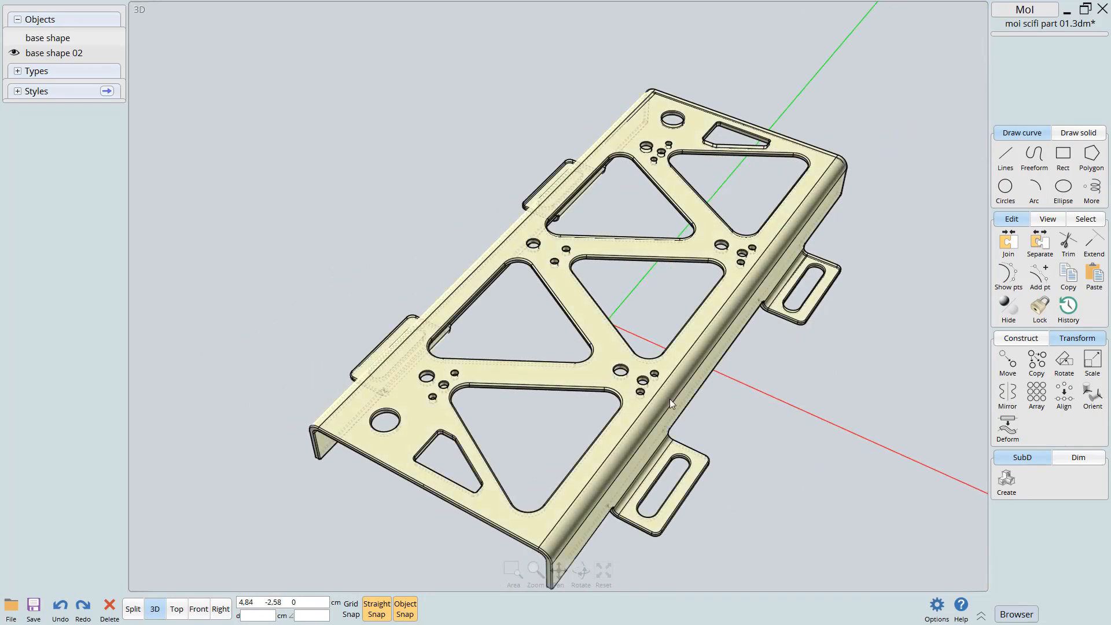
pyautogui.click(712, 339)
pyautogui.moveTo(713, 338); pyautogui.dragTo(675, 379, button='right')
pyautogui.click(676, 378)
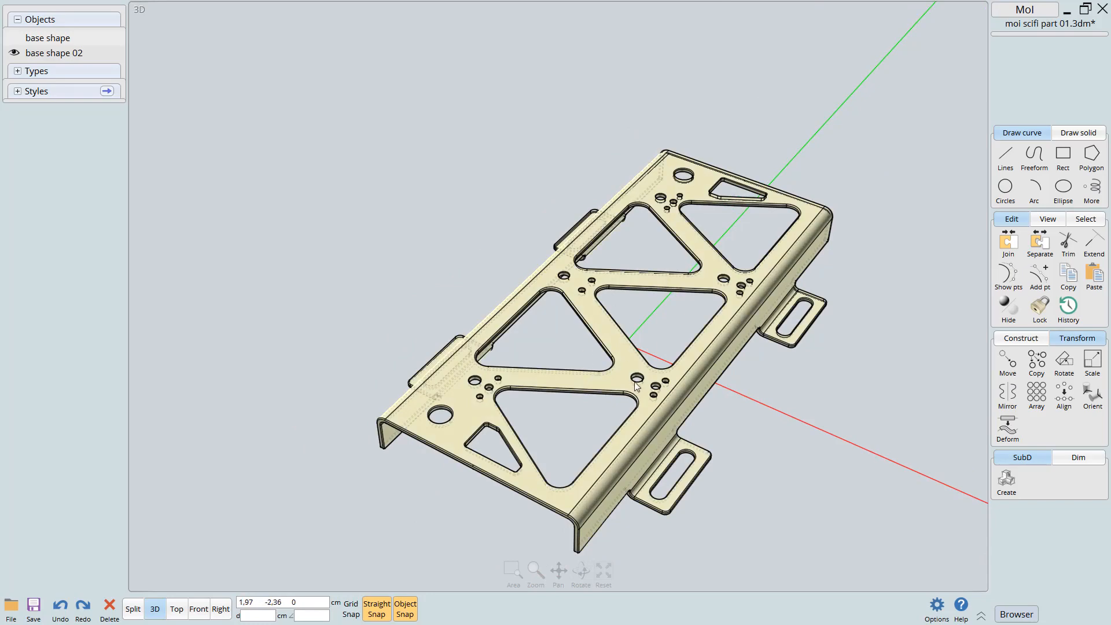
# Place a copy of the finished bracket plate beside the original, offset in the negative X direction
pyautogui.moveTo(639, 382); pyautogui.dragTo(668, 412, button='middle')
pyautogui.moveTo(622, 339); pyautogui.dragTo(236, 164)
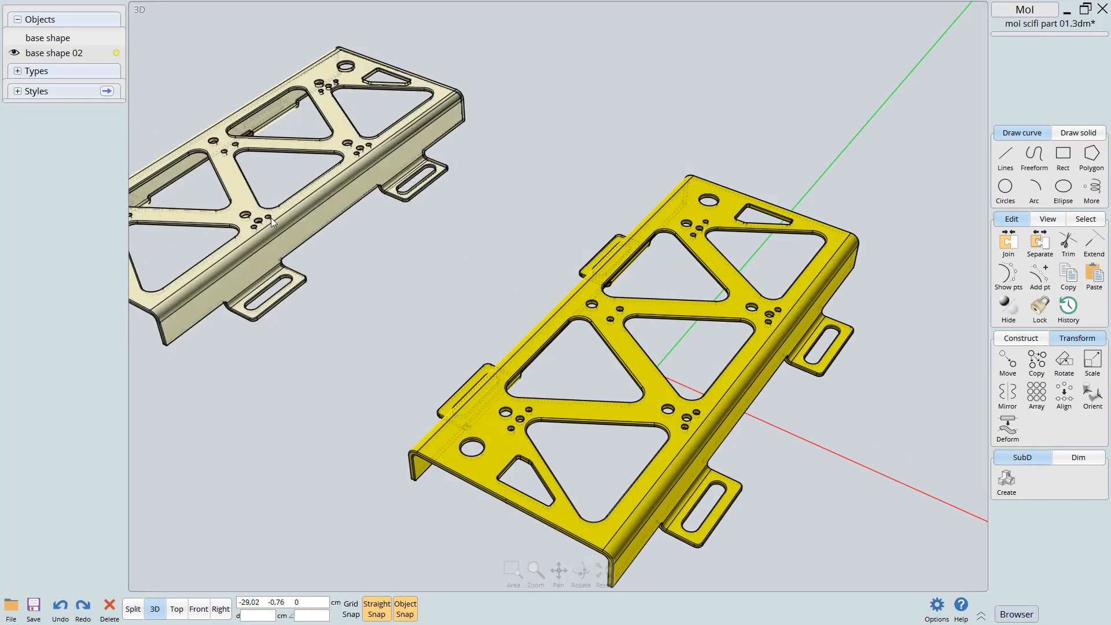
pyautogui.scroll(-3, 235, 163)
pyautogui.scroll(3, 505, 305)
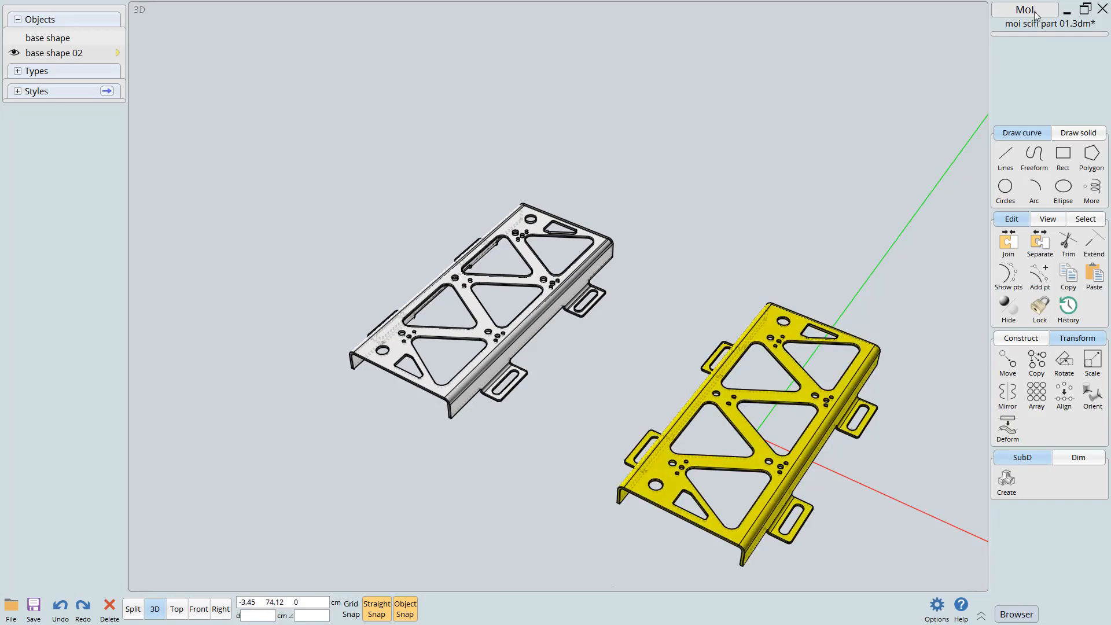
# Rename the bracket plate at the origin as "base shape 03 bent"
pyautogui.click(847, 298)
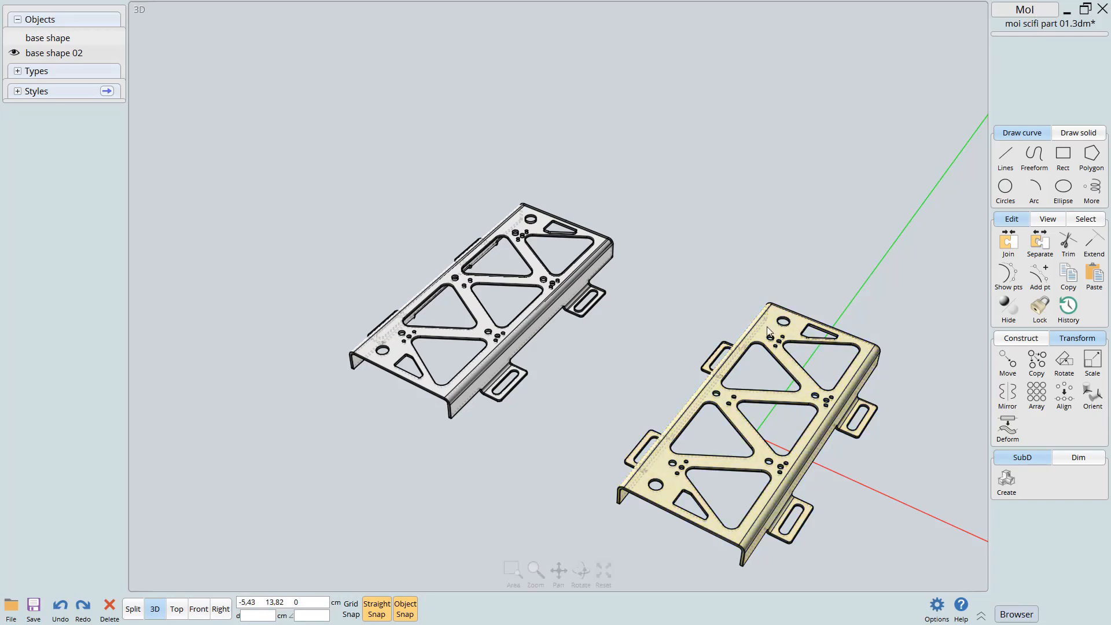
pyautogui.click(768, 328)
pyautogui.click(1019, 45)
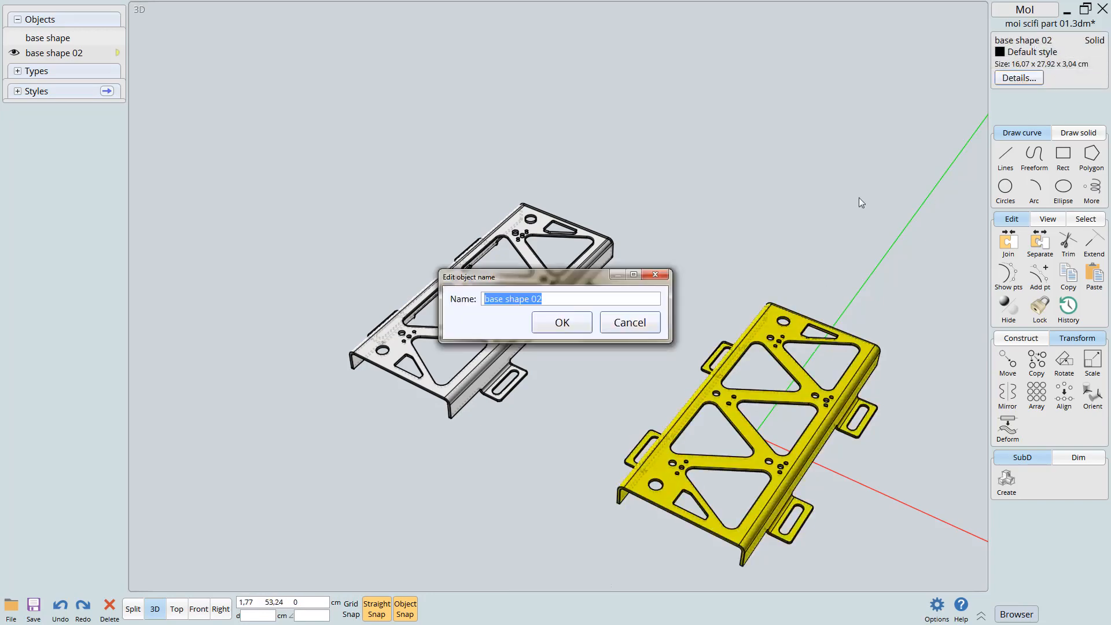
pyautogui.click(537, 300)
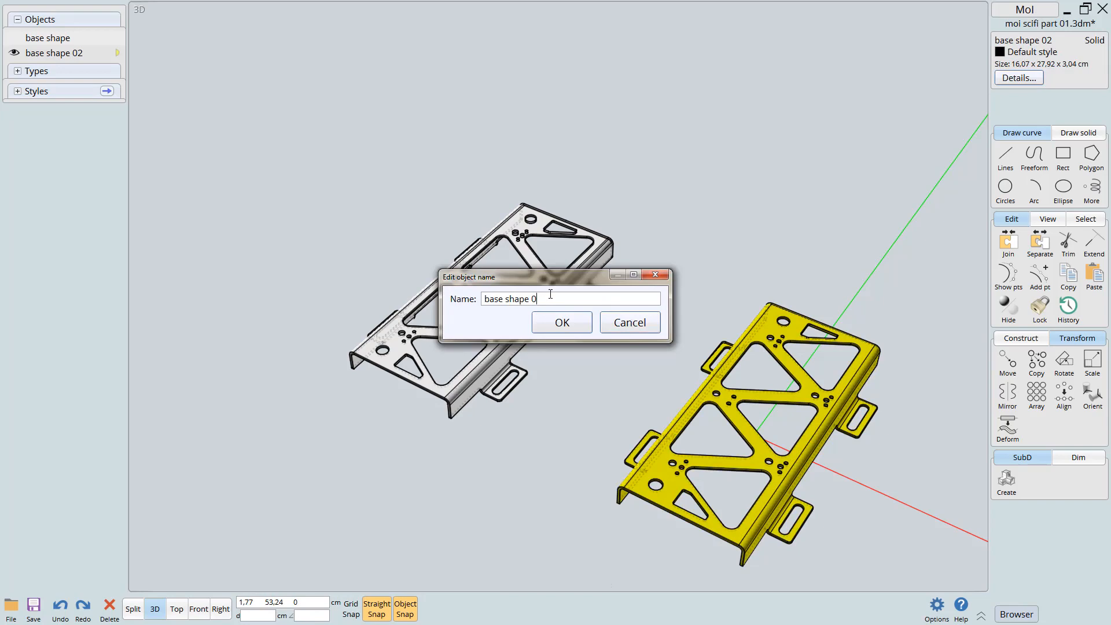
pyautogui.write('3 bent')
pyautogui.press('Return')
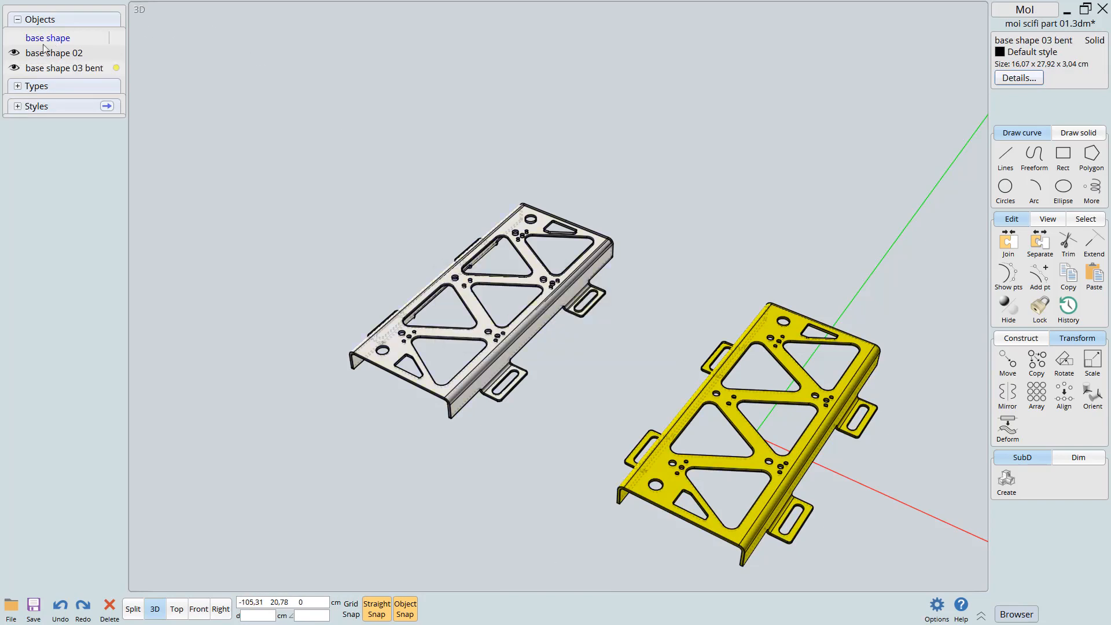
# Hide the base shape 02 object and deselect the remaining bracket plate
pyautogui.click(14, 52)
pyautogui.moveTo(734, 438); pyautogui.dragTo(602, 379, button='middle')
pyautogui.scroll(3, 654, 424)
pyautogui.moveTo(700, 418); pyautogui.dragTo(649, 386, button='right')
pyautogui.scroll(1, 679, 356)
pyautogui.scroll(1, 678, 356)
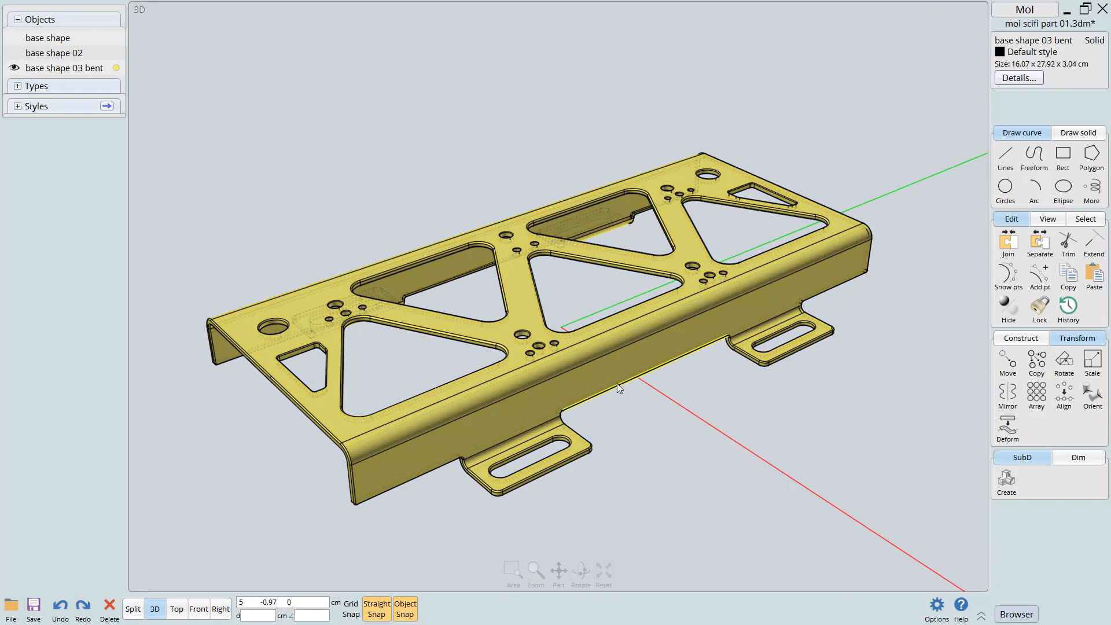
pyautogui.scroll(2, 704, 339)
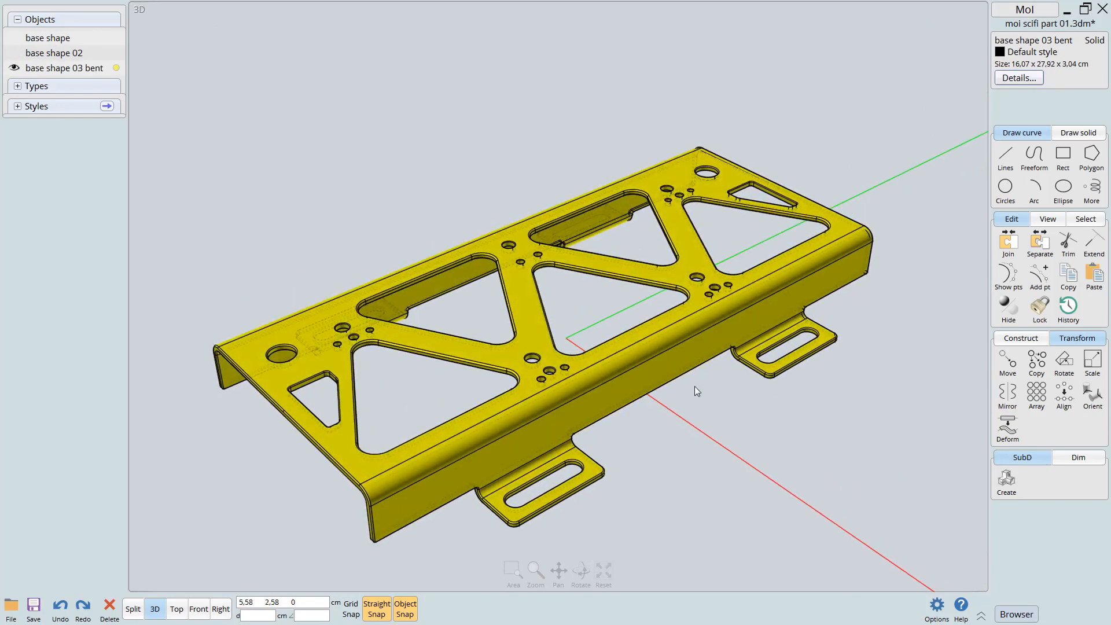
pyautogui.click(694, 401)
pyautogui.moveTo(693, 403); pyautogui.dragTo(685, 370, button='middle')
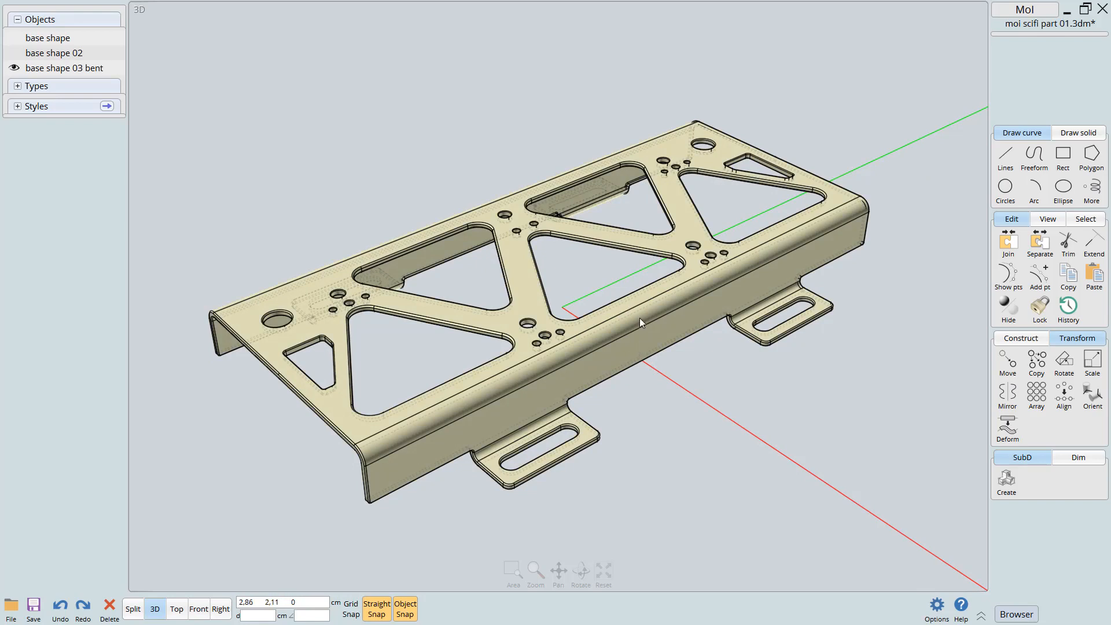
# In the Right view, draw a horizontal straight line about 28 cm long just above the plate, spanning its full length
pyautogui.press('F9')
pyautogui.scroll(-8, 637, 341)
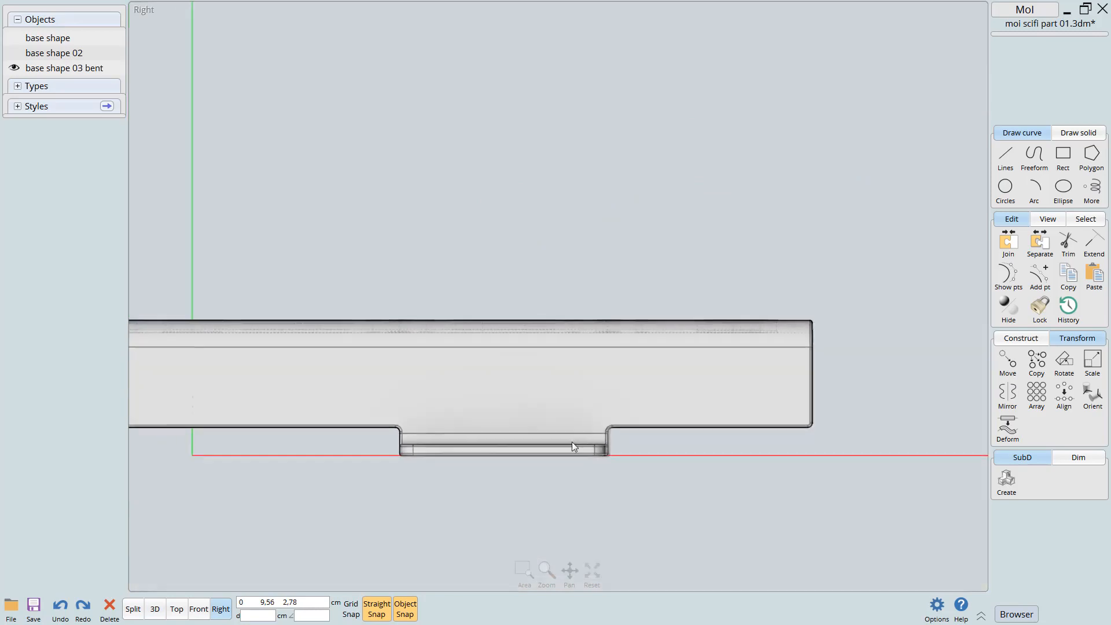
pyautogui.scroll(-6, 659, 399)
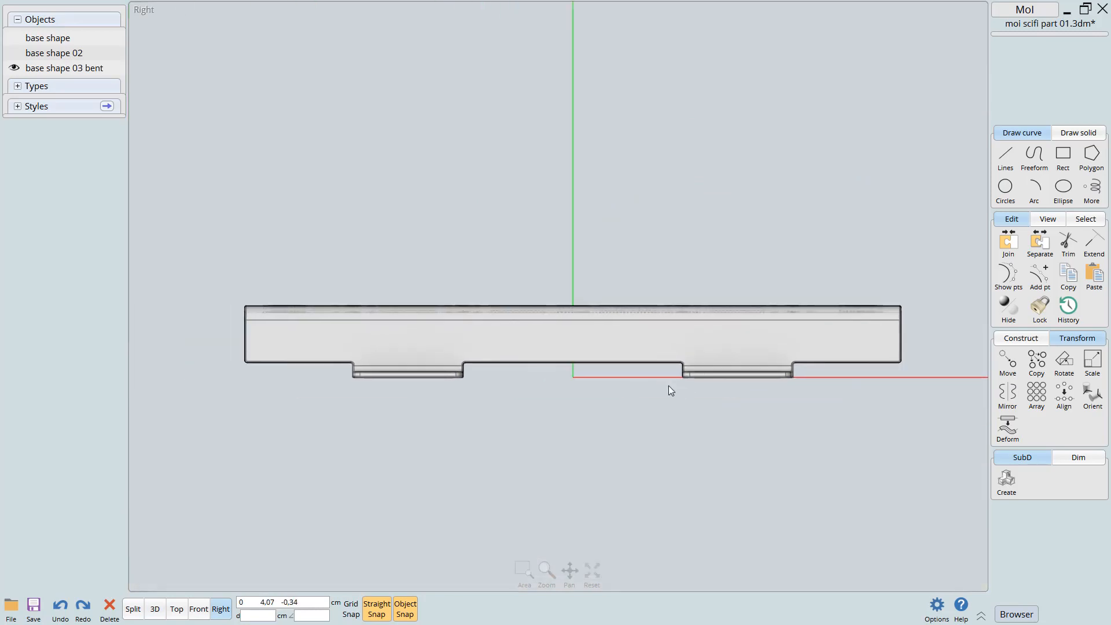
pyautogui.click(1005, 154)
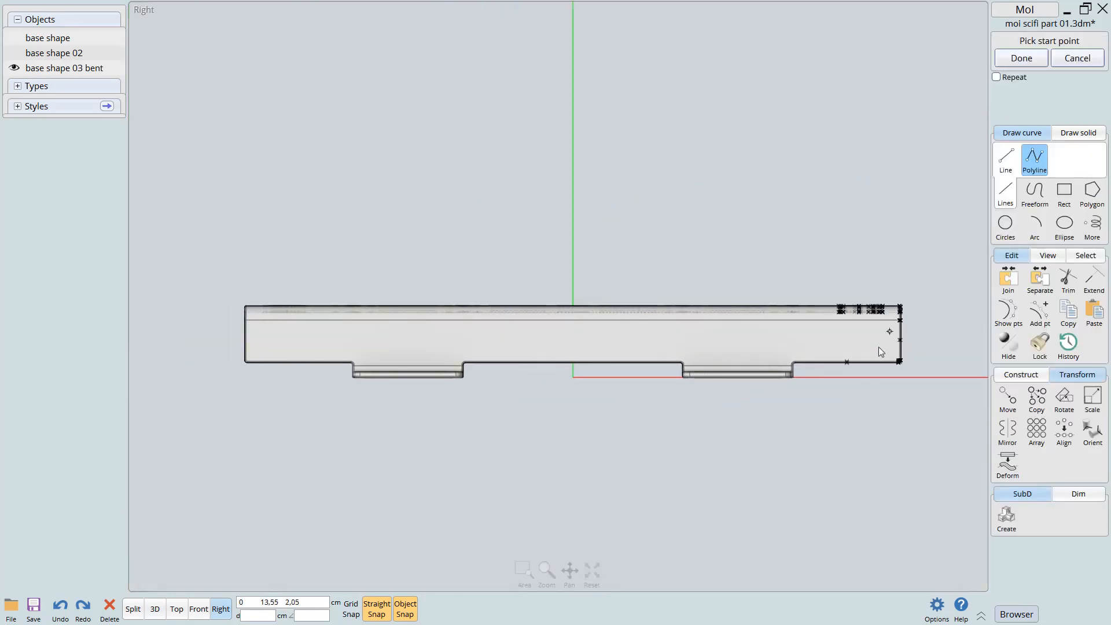
pyautogui.scroll(3, 888, 334)
pyautogui.scroll(1, 966, 282)
pyautogui.moveTo(923, 280); pyautogui.dragTo(863, 300, button='middle')
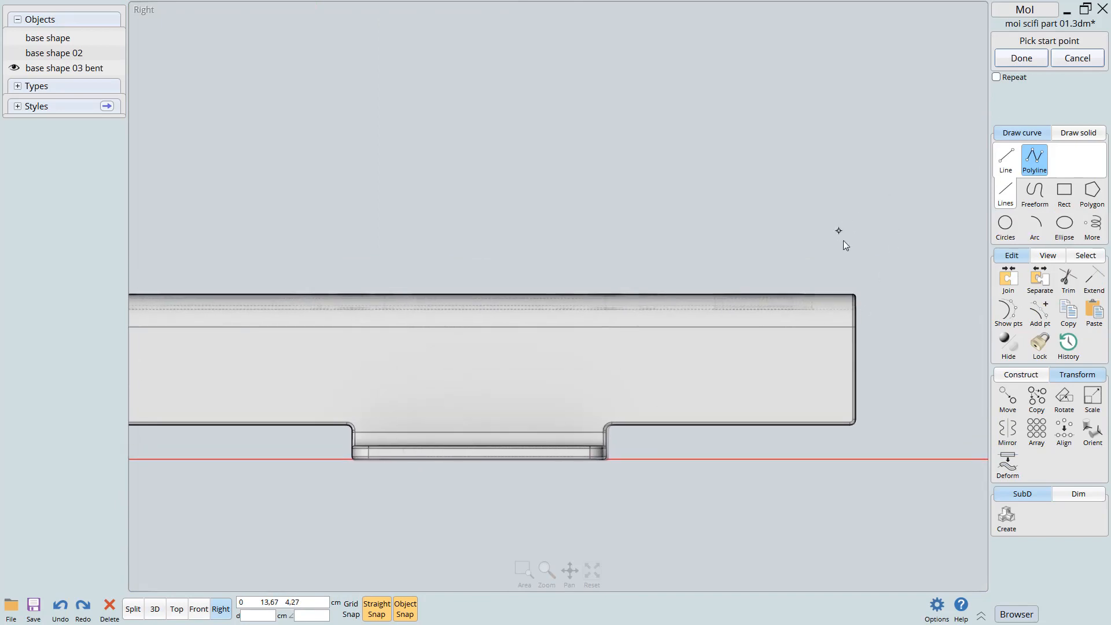
pyautogui.click(1005, 162)
pyautogui.scroll(3, 879, 271)
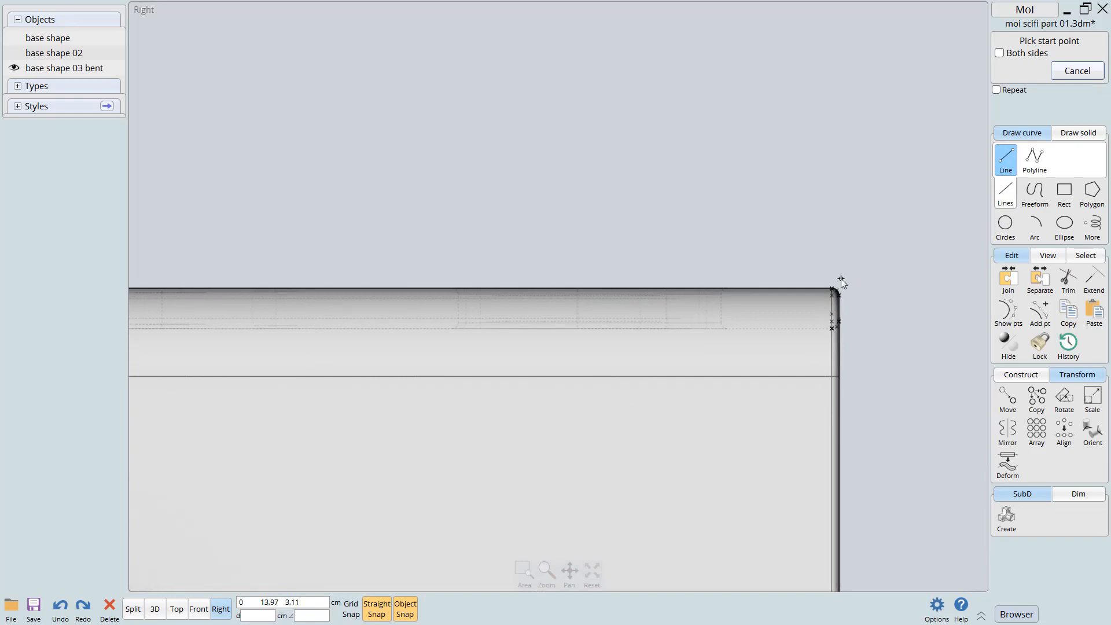
pyautogui.click(841, 282)
pyautogui.scroll(-3, 579, 315)
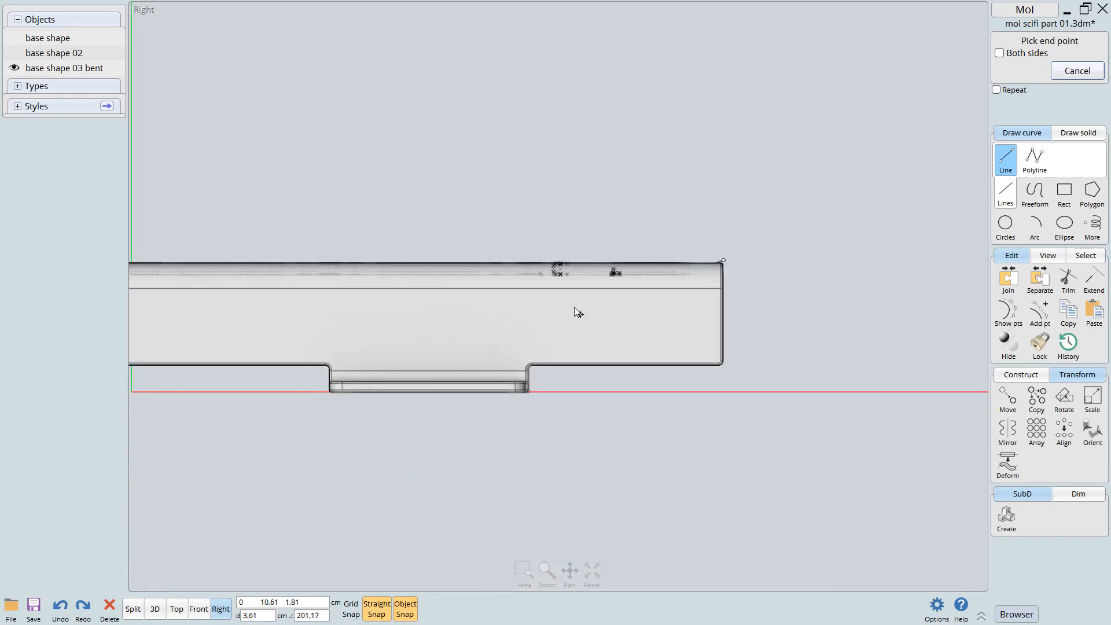
pyautogui.moveTo(654, 326); pyautogui.dragTo(761, 317, button='middle')
pyautogui.scroll(-3, 761, 317)
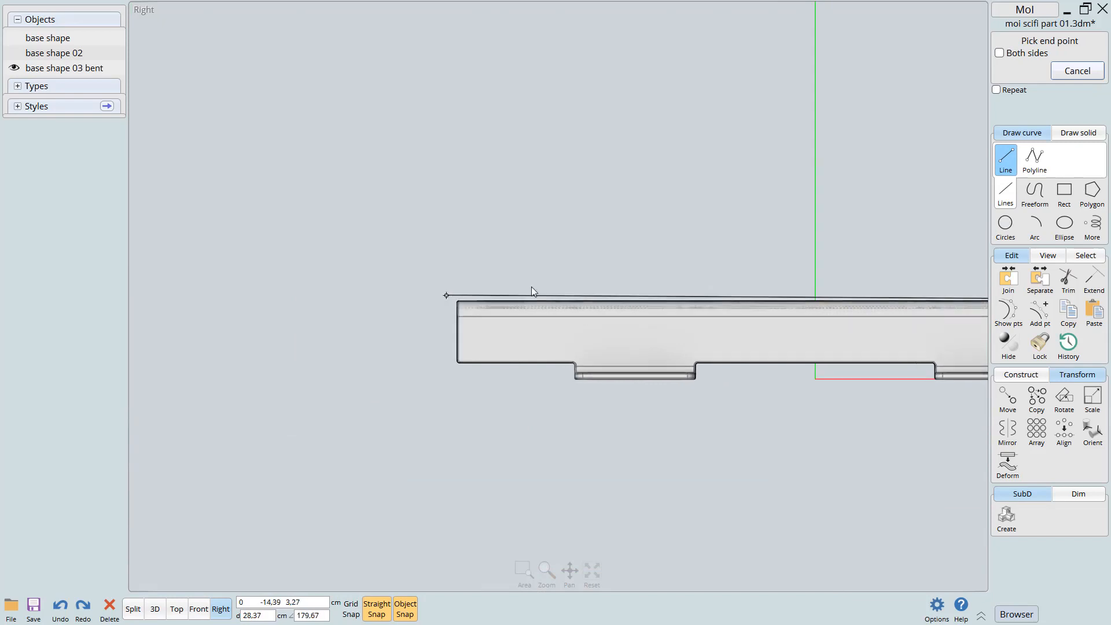
pyautogui.scroll(6, 446, 295)
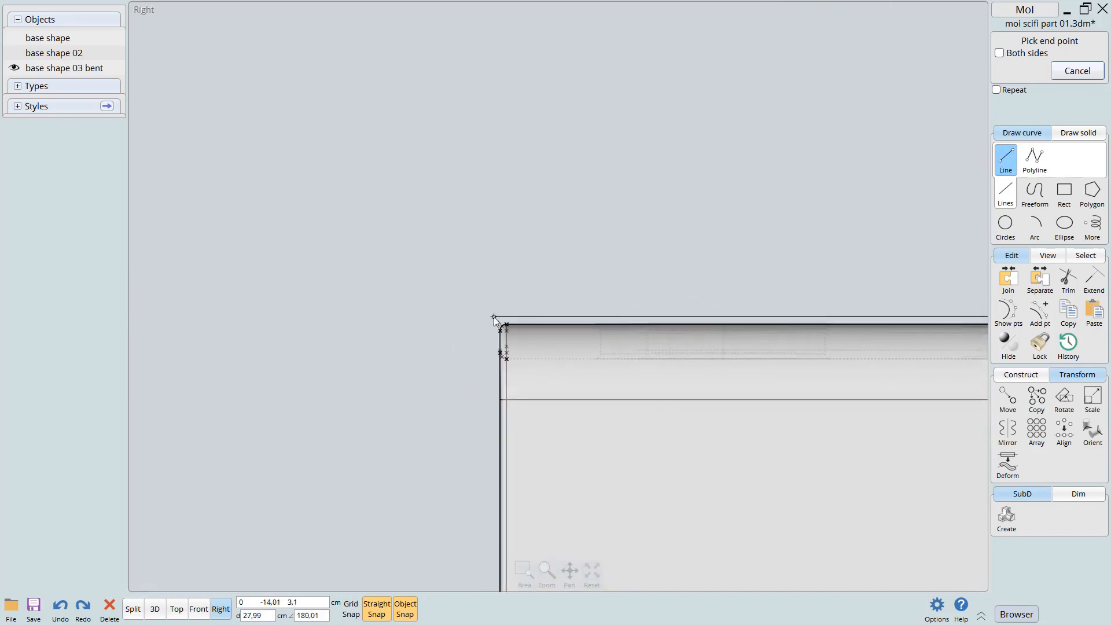
pyautogui.scroll(5, 495, 316)
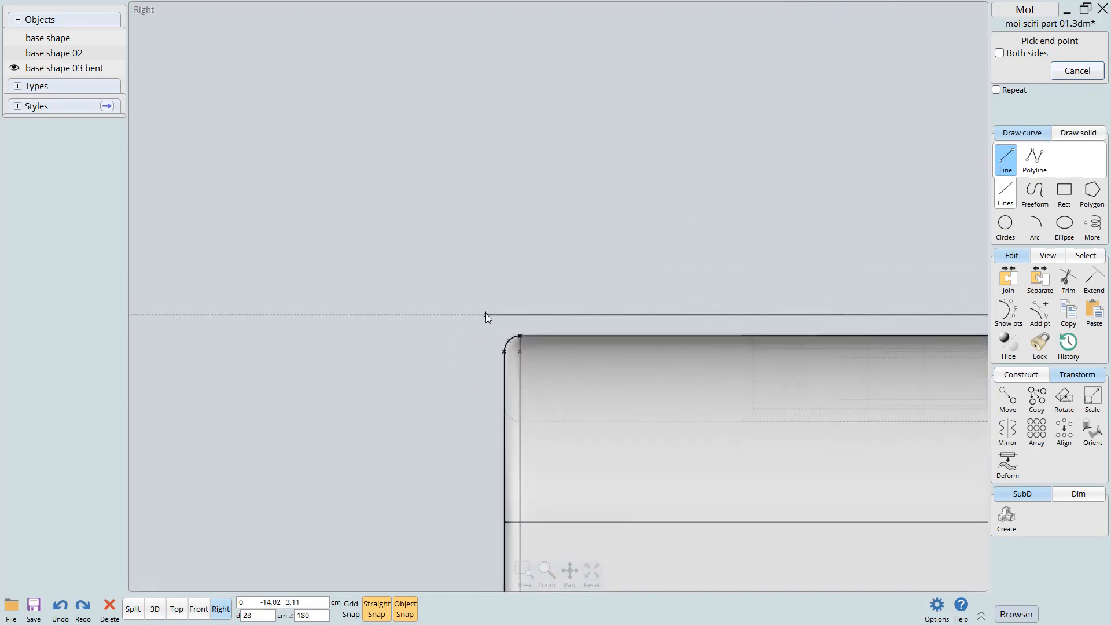
pyautogui.click(489, 314)
pyautogui.scroll(-3, 435, 341)
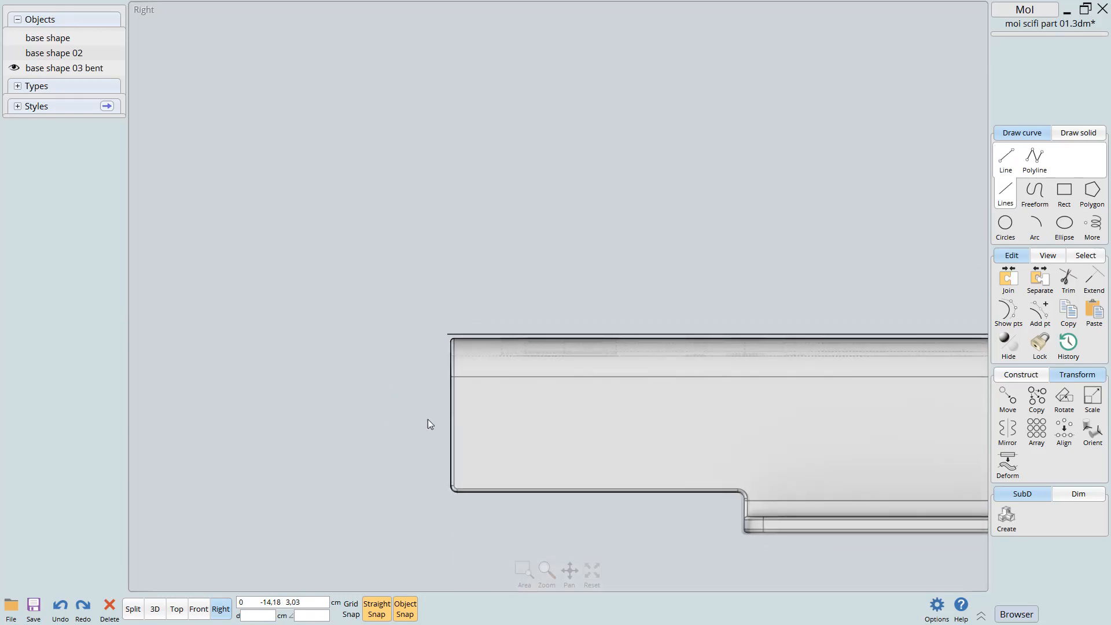
# Turn off object snapping and move the straight line straight down to just below the underside of the plate's tabs
pyautogui.click(406, 607)
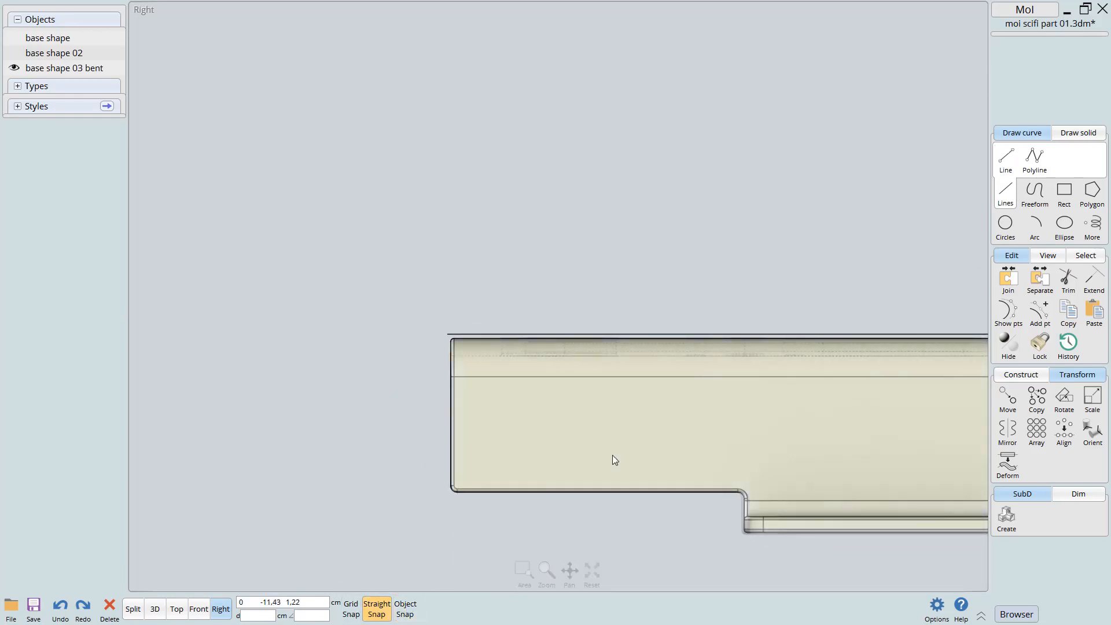
pyautogui.moveTo(621, 453); pyautogui.dragTo(515, 384, button='middle')
pyautogui.click(674, 263)
pyautogui.moveTo(675, 263); pyautogui.dragTo(675, 465)
pyautogui.scroll(8, 706, 463)
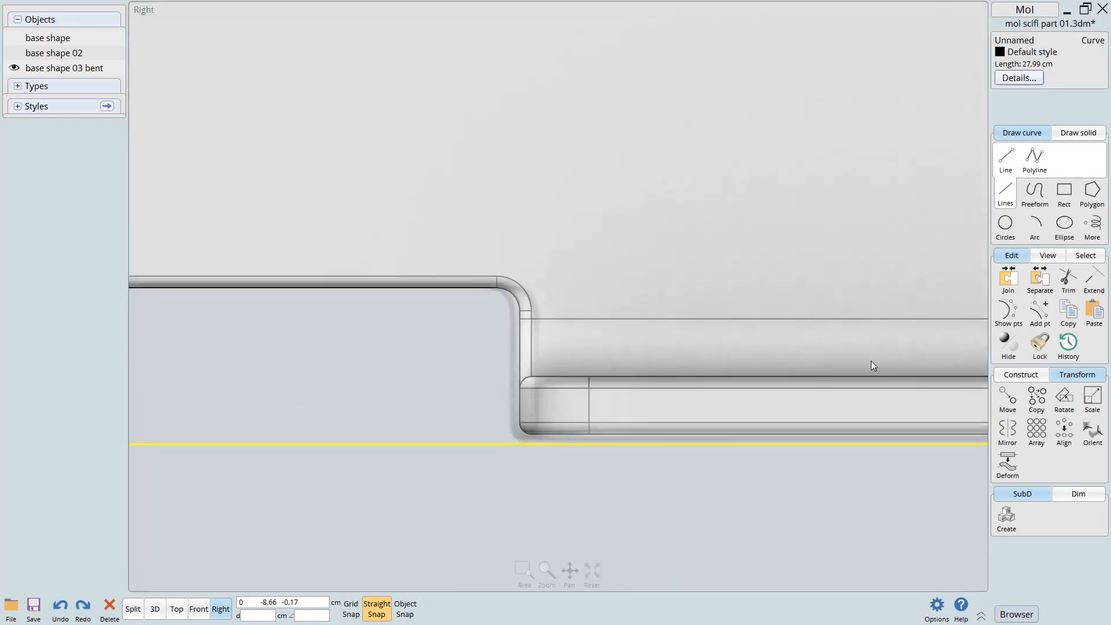
pyautogui.scroll(-5, 602, 419)
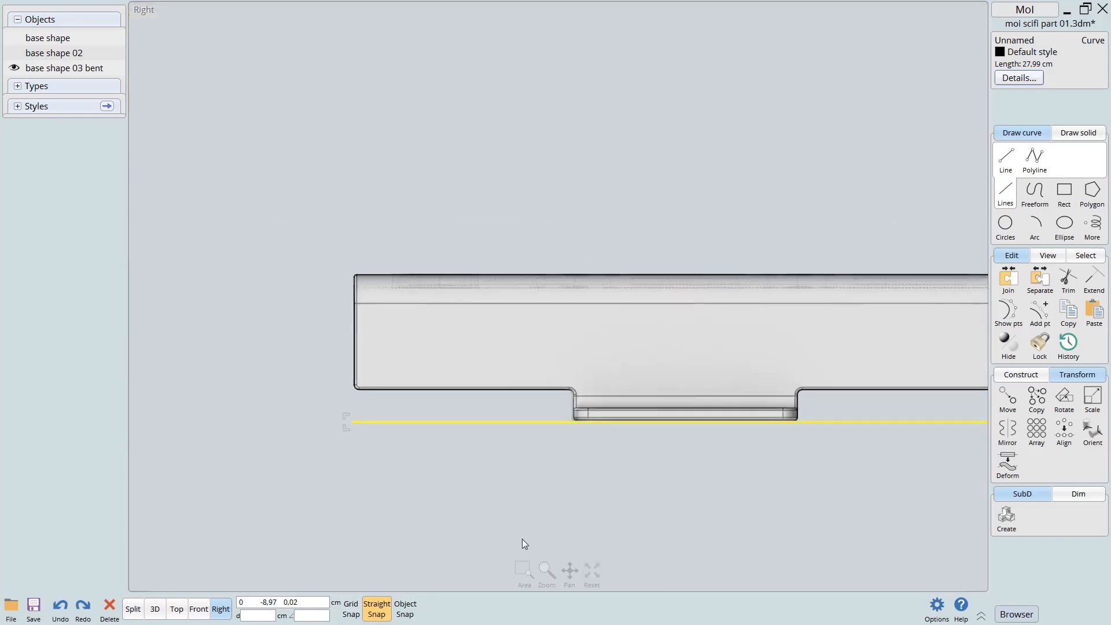
pyautogui.scroll(-5, 530, 353)
pyautogui.click(610, 400)
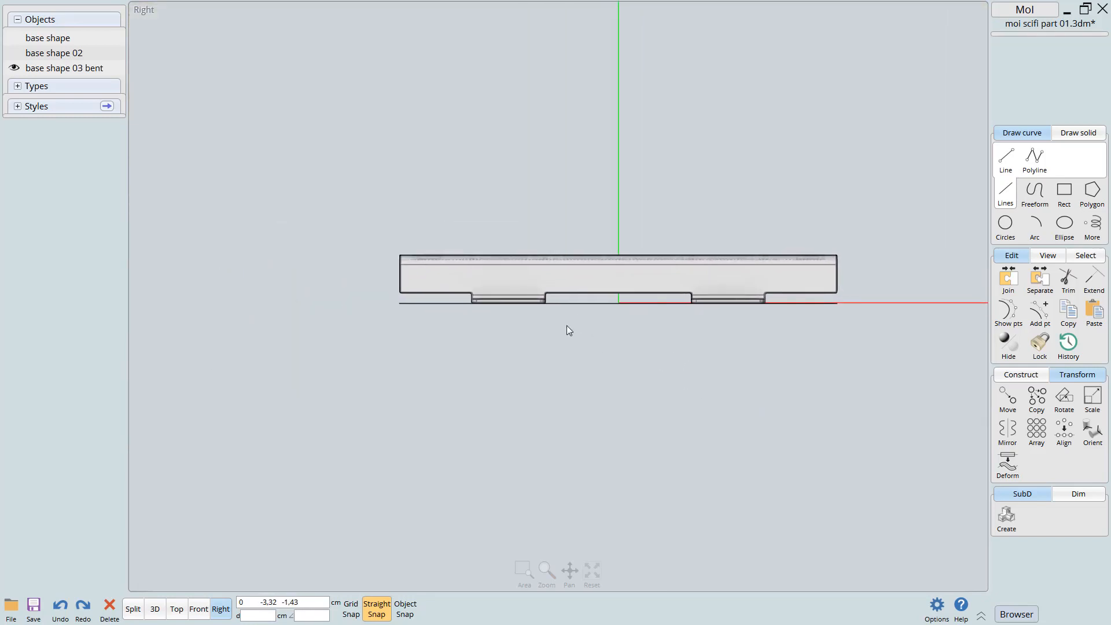
# Draw a freeform curve through three points beneath the plate, arching down toward negative Y to about 12.7 cm below the origin
pyautogui.moveTo(794, 296); pyautogui.dragTo(771, 297, button='middle')
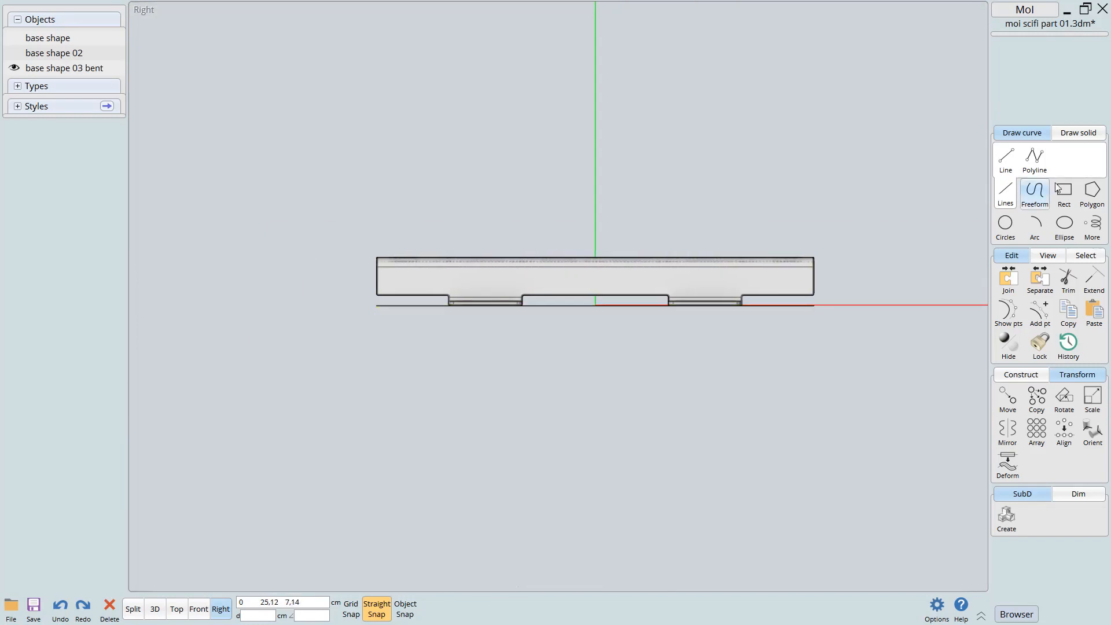
pyautogui.click(1038, 196)
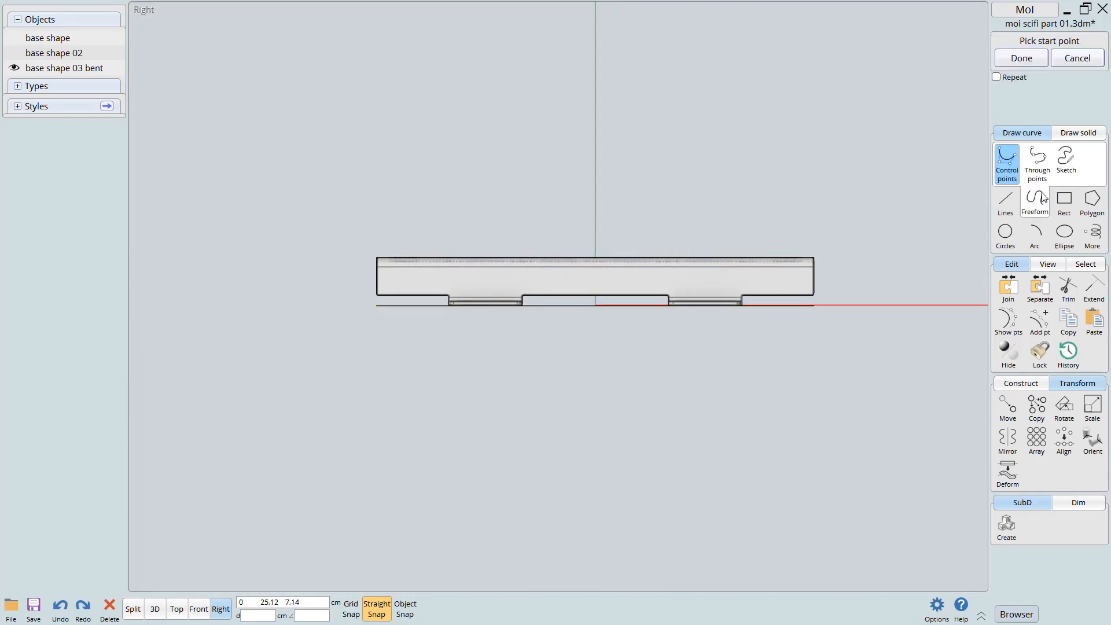
pyautogui.click(1037, 162)
pyautogui.scroll(2, 697, 370)
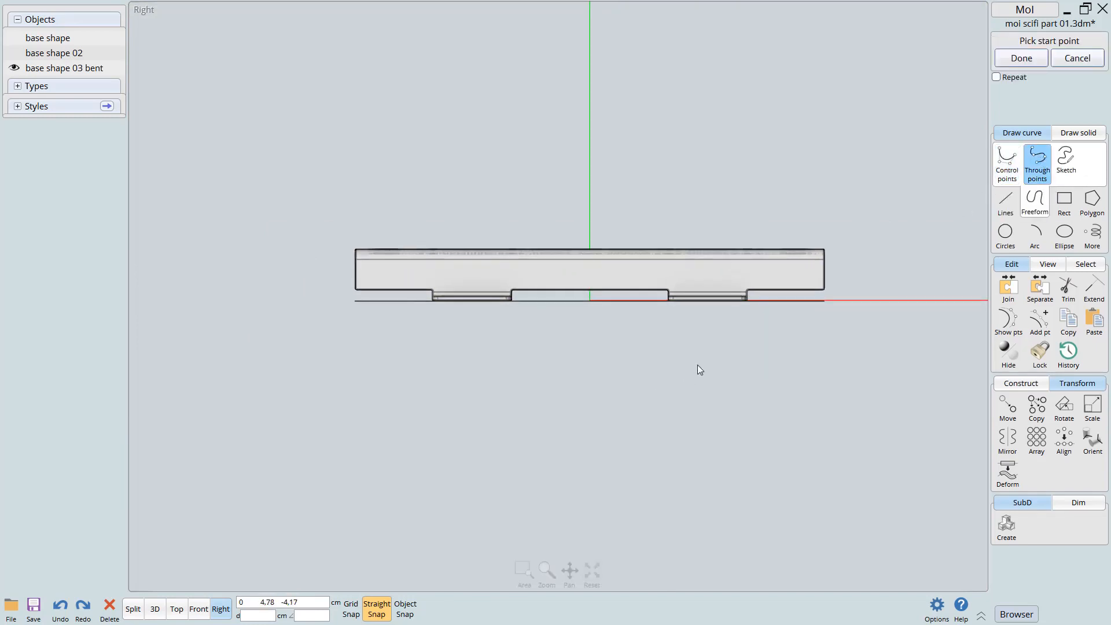
pyautogui.click(806, 361)
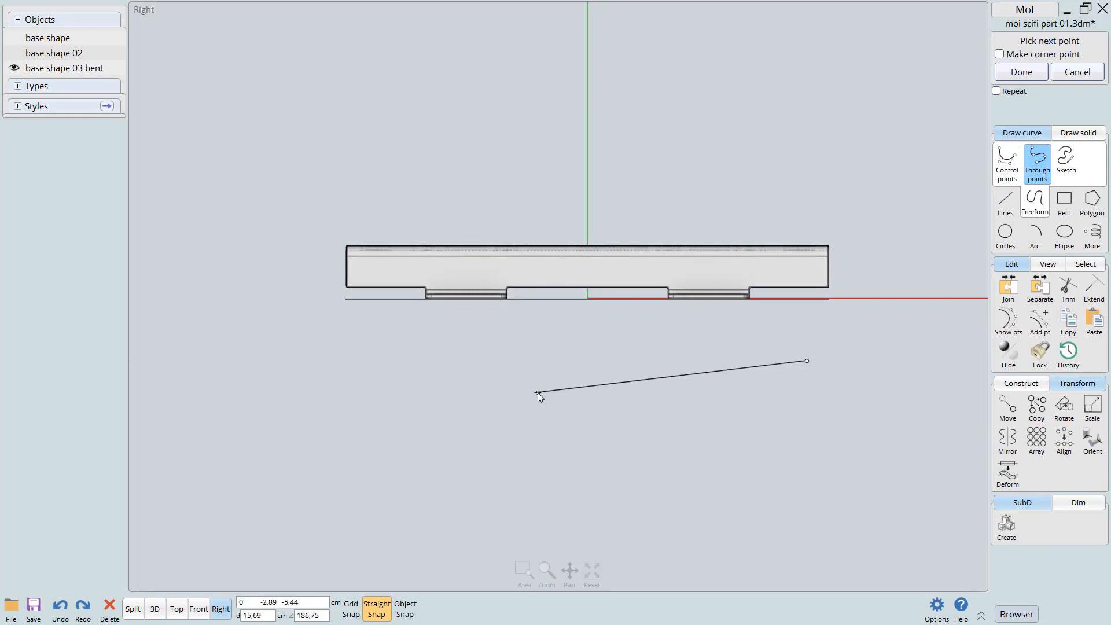
pyautogui.click(560, 392)
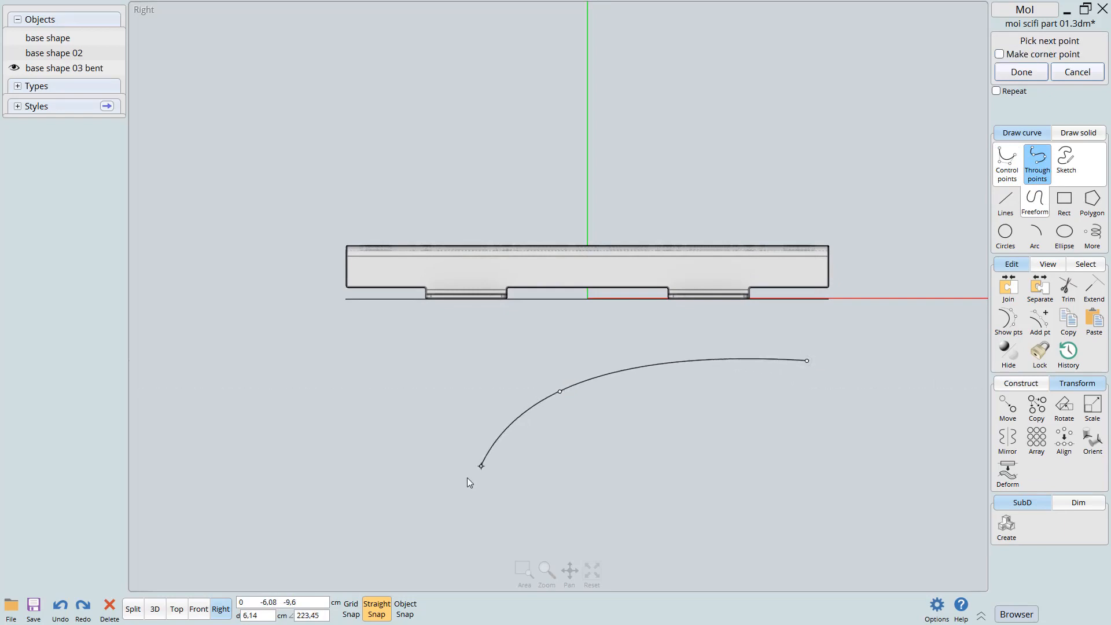
pyautogui.click(438, 517)
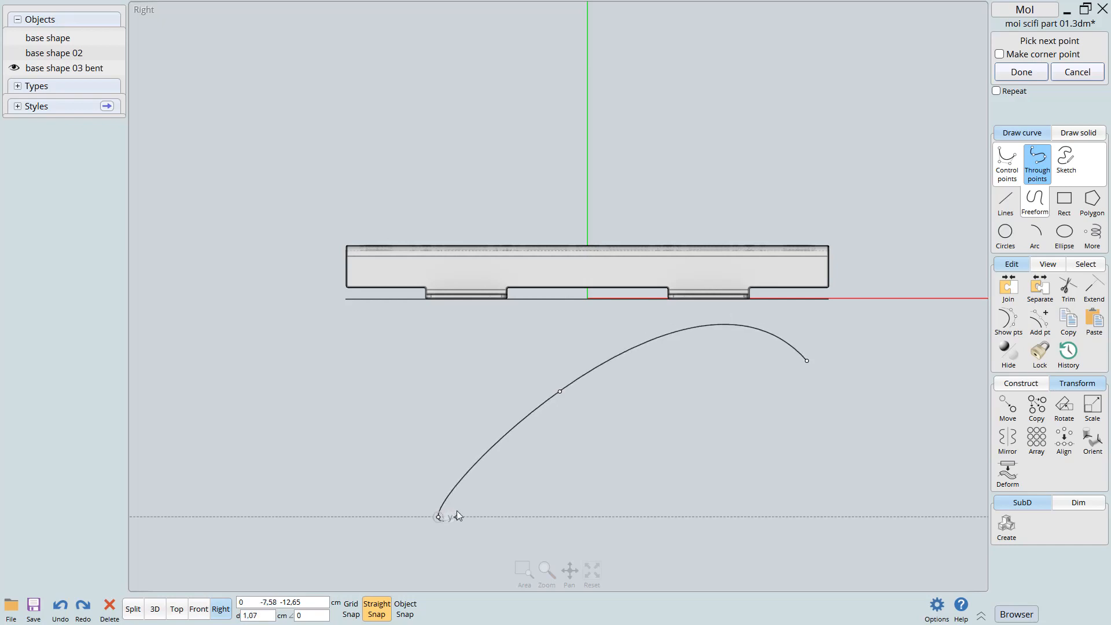
pyautogui.rightClick(457, 504)
pyautogui.moveTo(686, 384); pyautogui.dragTo(658, 392, button='middle')
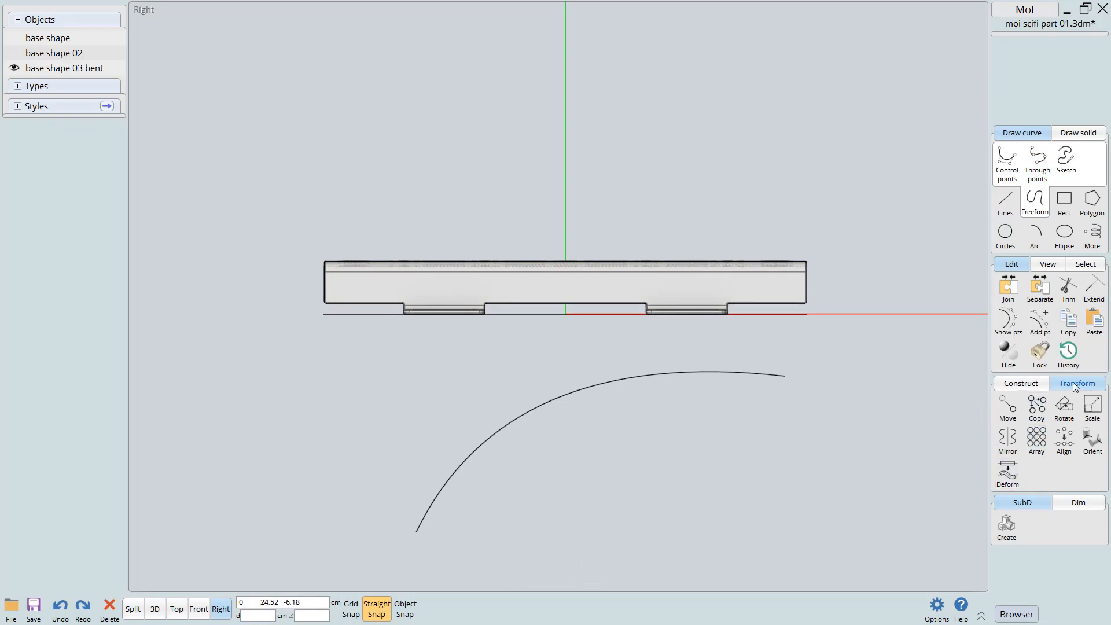
# Start the Flow deformation in the Right view with the bracket plate as the object to flow
pyautogui.click(1008, 473)
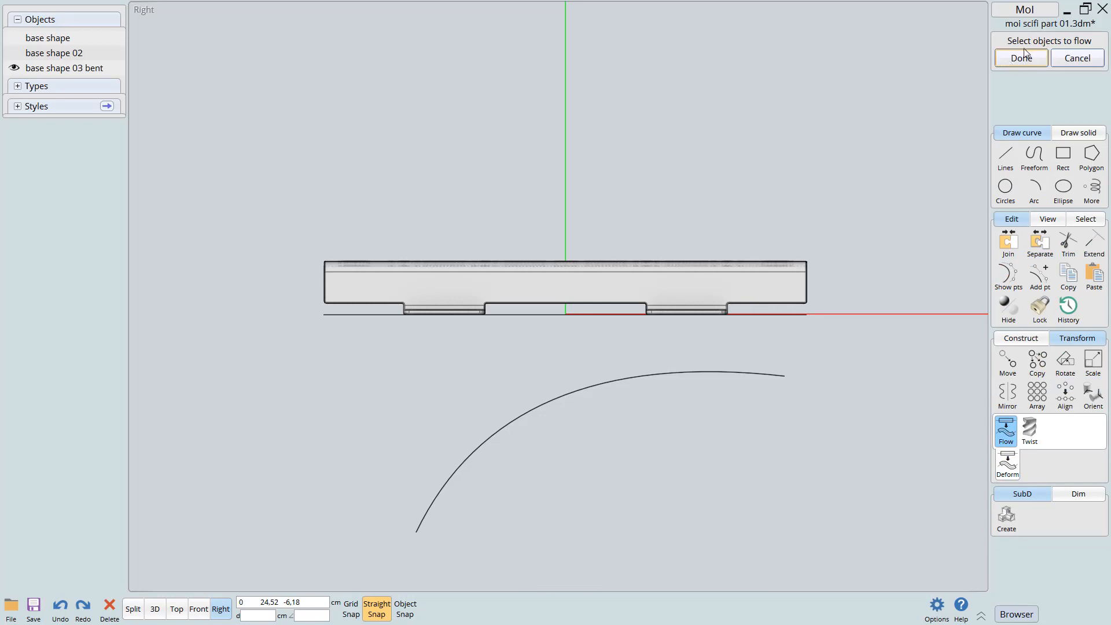
pyautogui.scroll(2, 749, 312)
pyautogui.scroll(1, 828, 285)
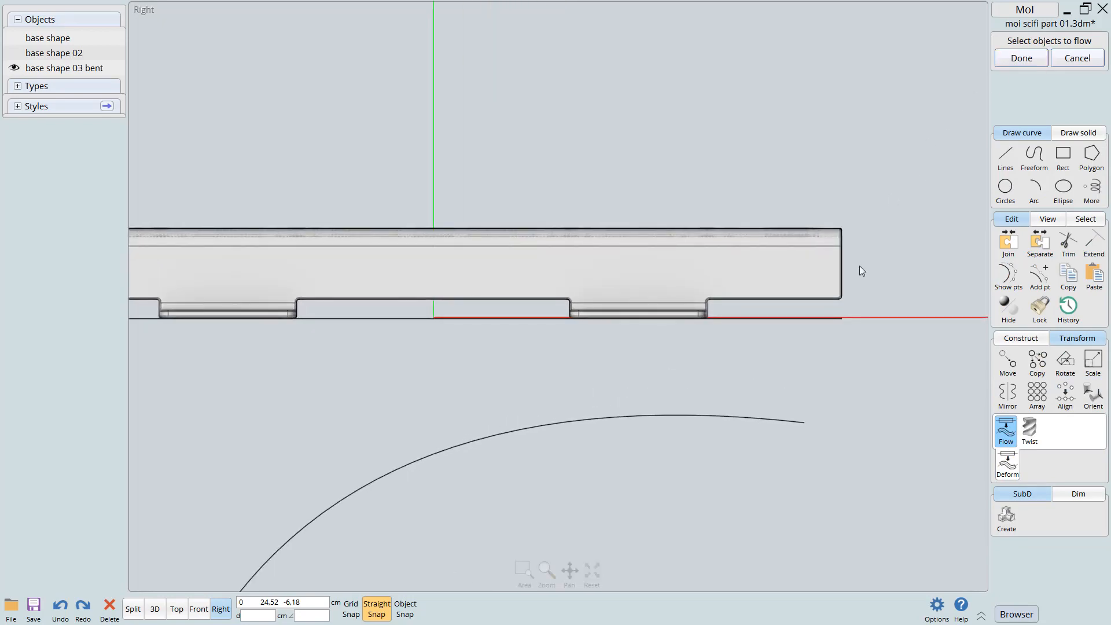
pyautogui.click(785, 268)
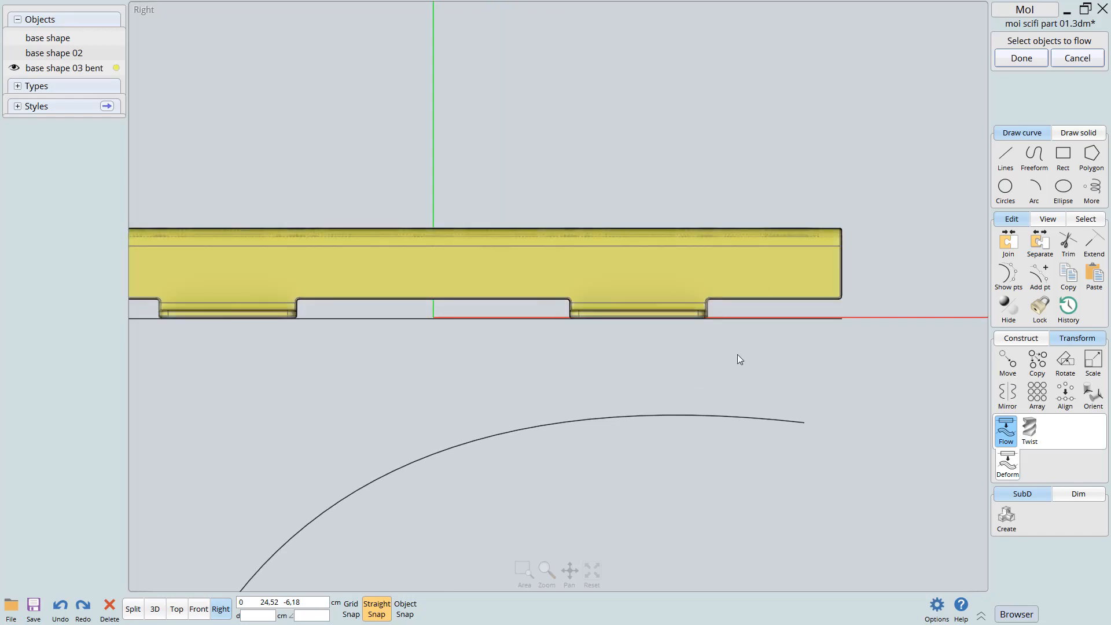
pyautogui.moveTo(747, 333); pyautogui.dragTo(806, 362, button='right')
pyautogui.scroll(-2, 769, 347)
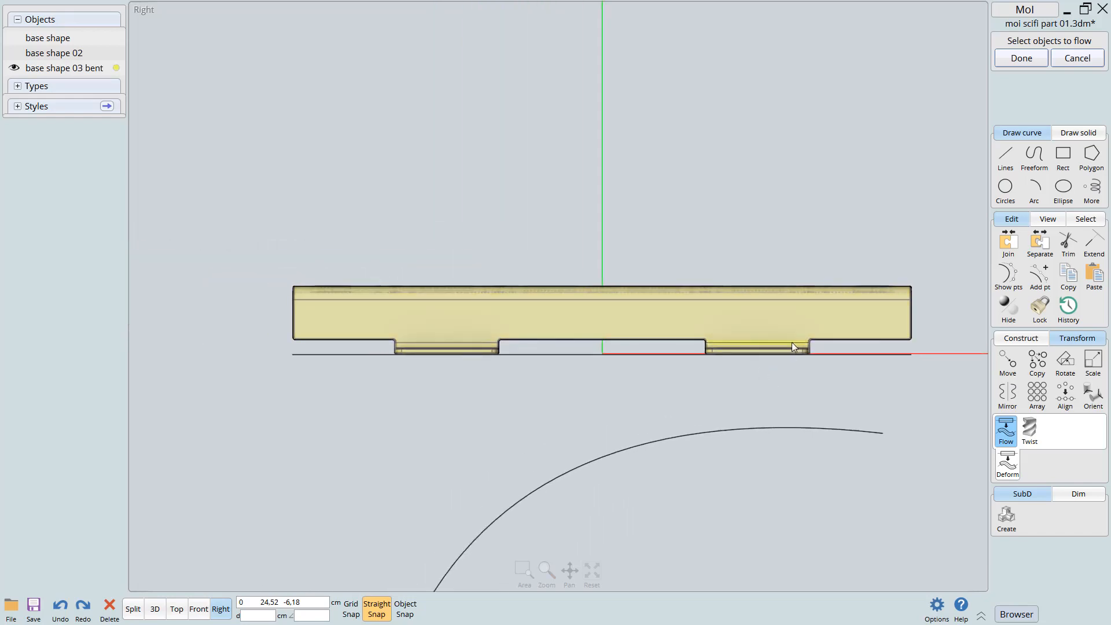
pyautogui.rightClick(822, 174)
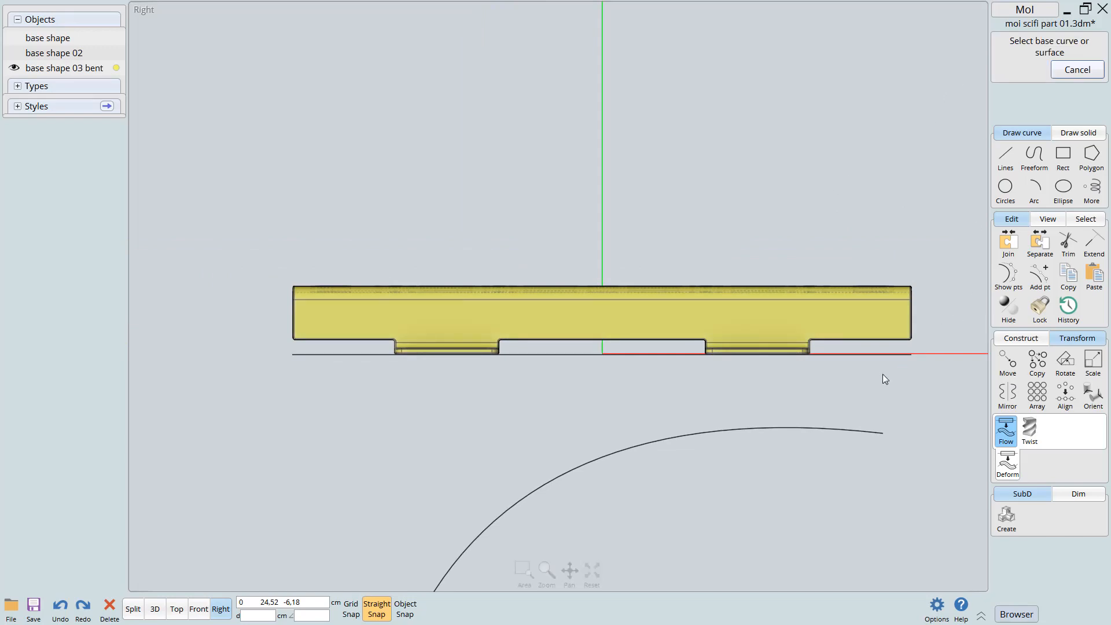
# Pick the straight line under the plate as the base curve and the matching end of the arched freeform curve as the target
pyautogui.scroll(3, 909, 352)
pyautogui.keyDown('ctrl'); pyautogui.keyDown('alt'); pyautogui.moveTo(1036, 283); pyautogui.dragTo(1044, 280, button='right'); pyautogui.keyUp('alt'); pyautogui.keyUp('ctrl')
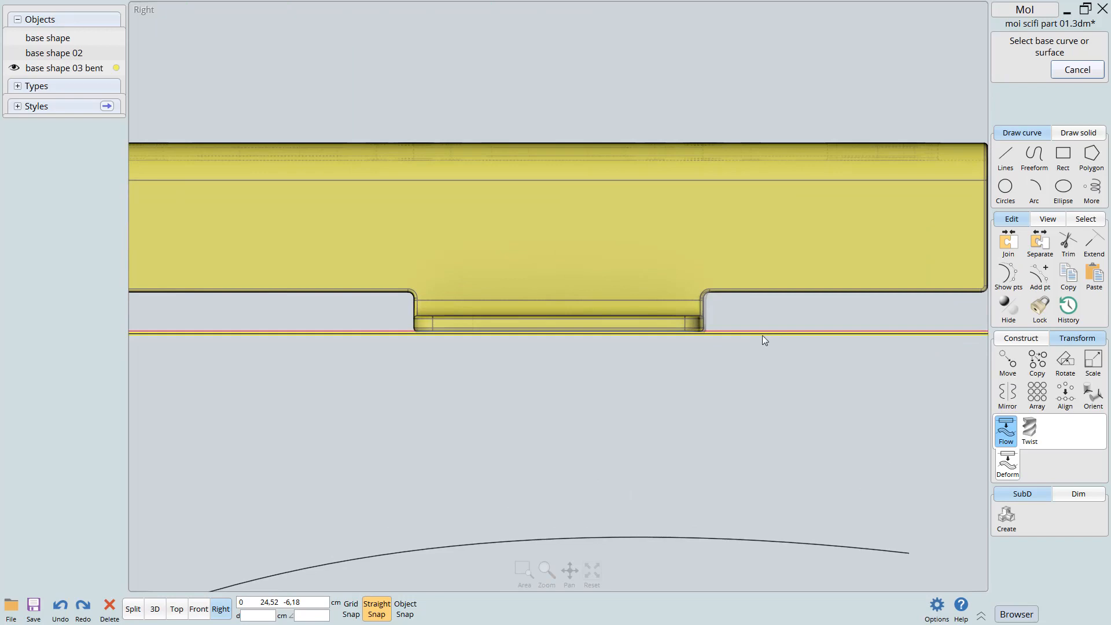
pyautogui.click(762, 335)
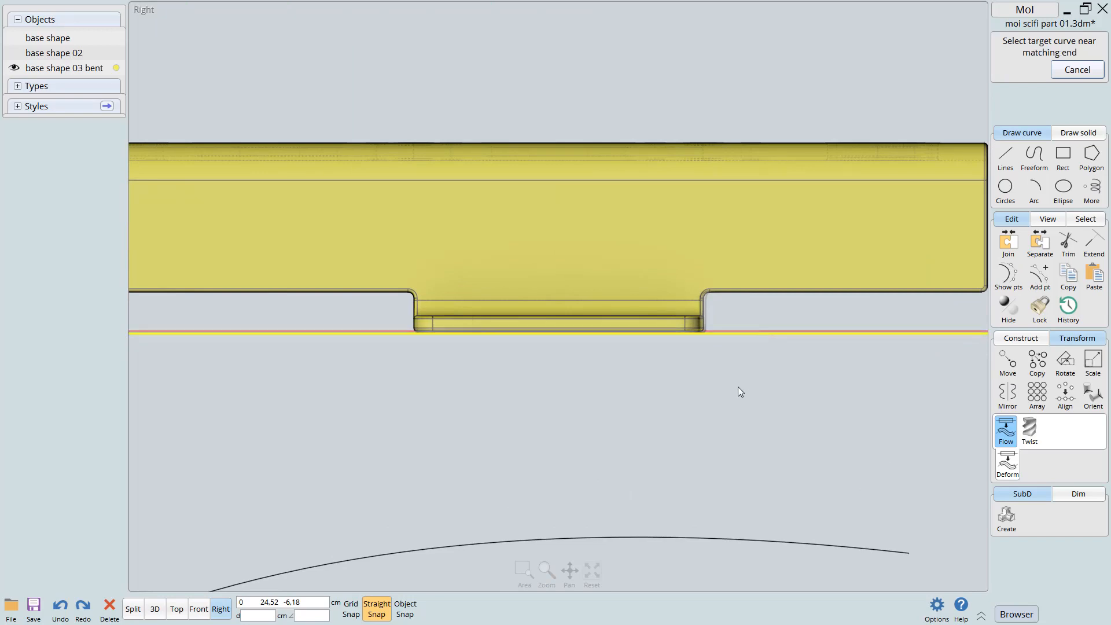
pyautogui.scroll(-5, 737, 372)
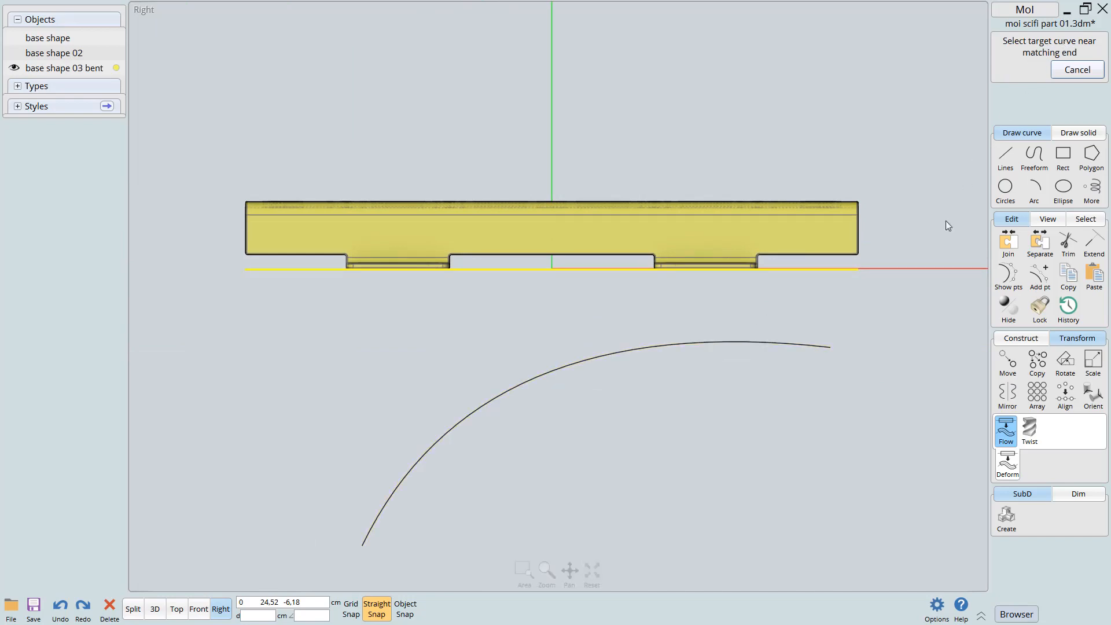
pyautogui.scroll(2, 792, 396)
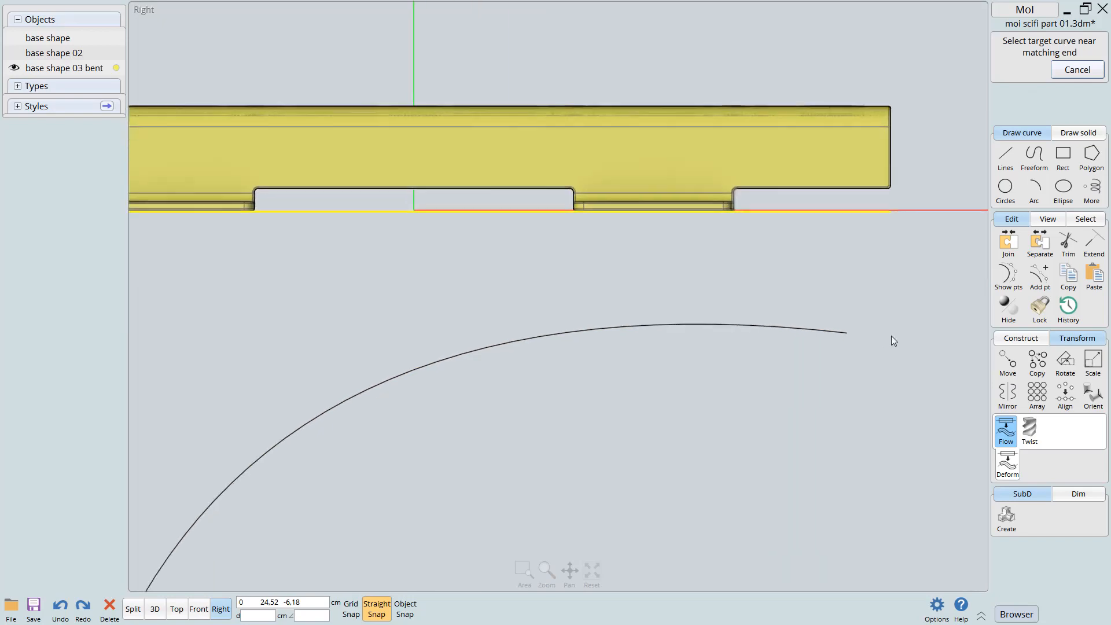
pyautogui.click(848, 335)
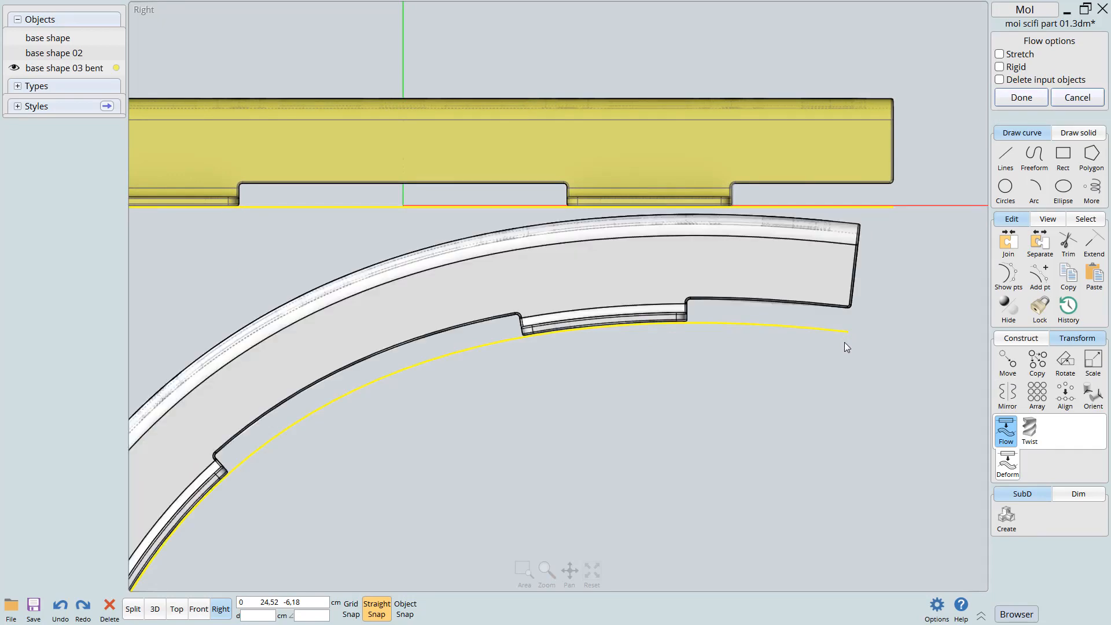
# Enable the Stretch option for the flow and check the bent preview along the whole curve in the 3D view
pyautogui.scroll(-3, 813, 373)
pyautogui.moveTo(763, 377); pyautogui.dragTo(794, 361, button='middle')
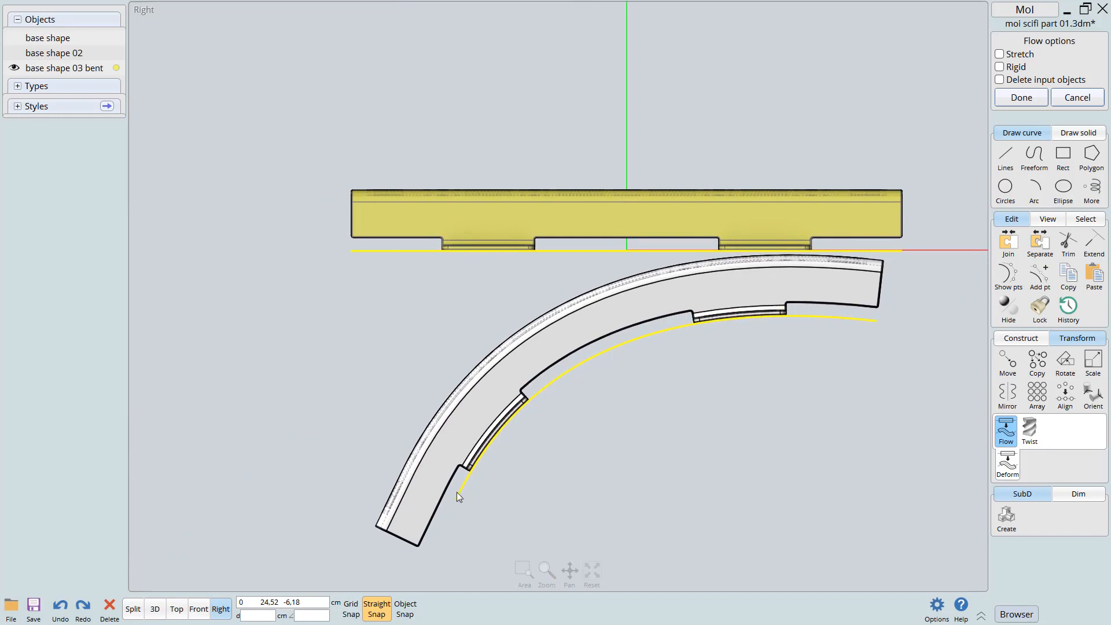
pyautogui.moveTo(560, 382); pyautogui.dragTo(554, 416, button='right')
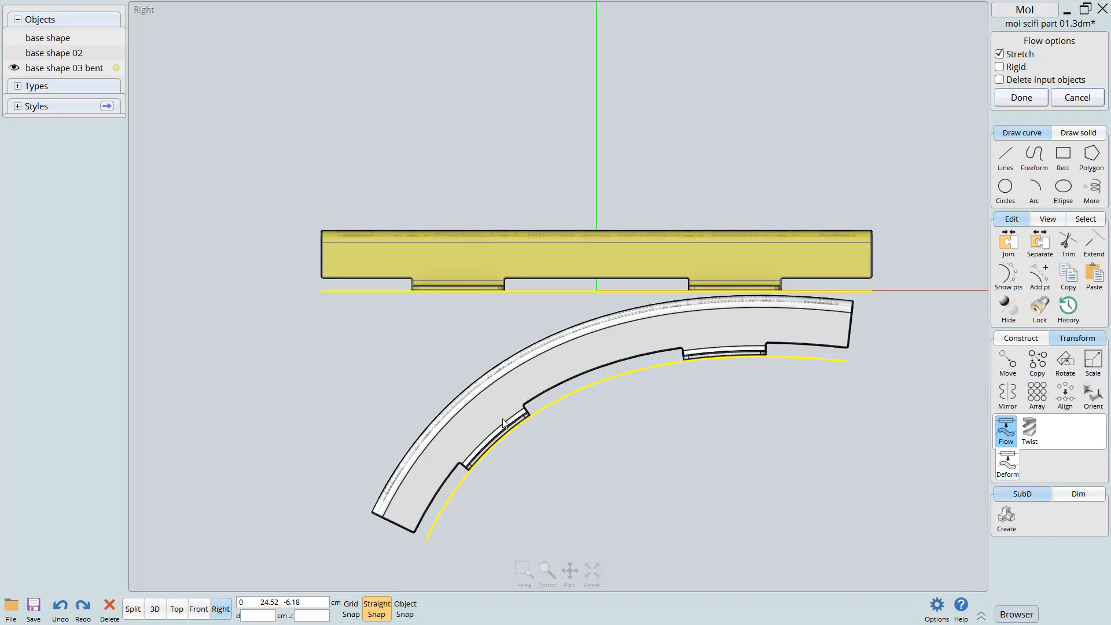
pyautogui.press('F6')
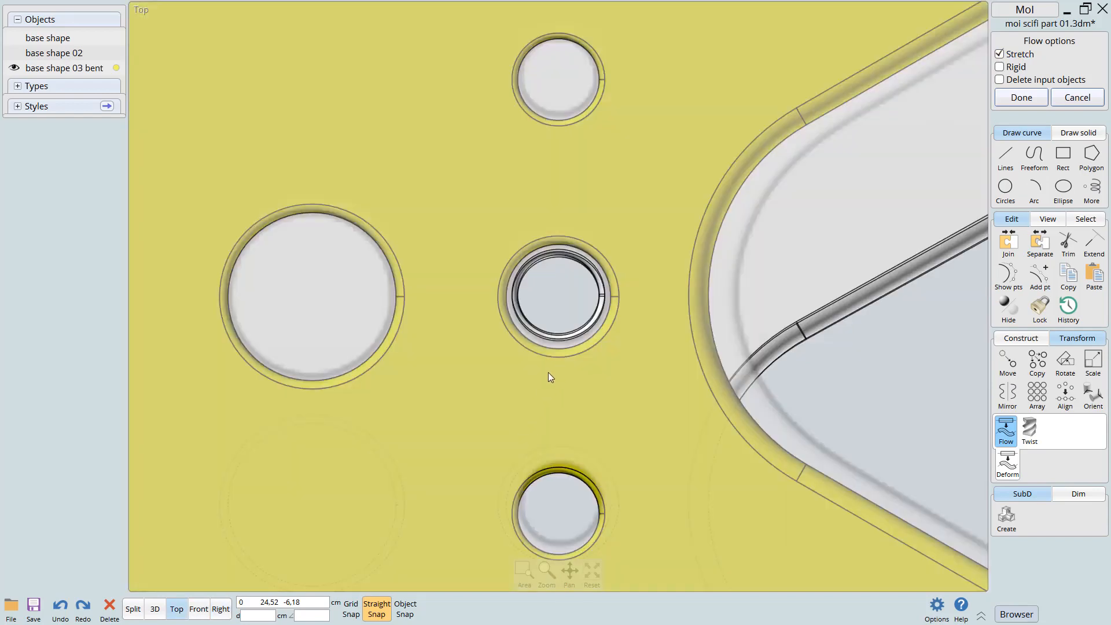
pyautogui.press('F5')
pyautogui.scroll(-4, 677, 350)
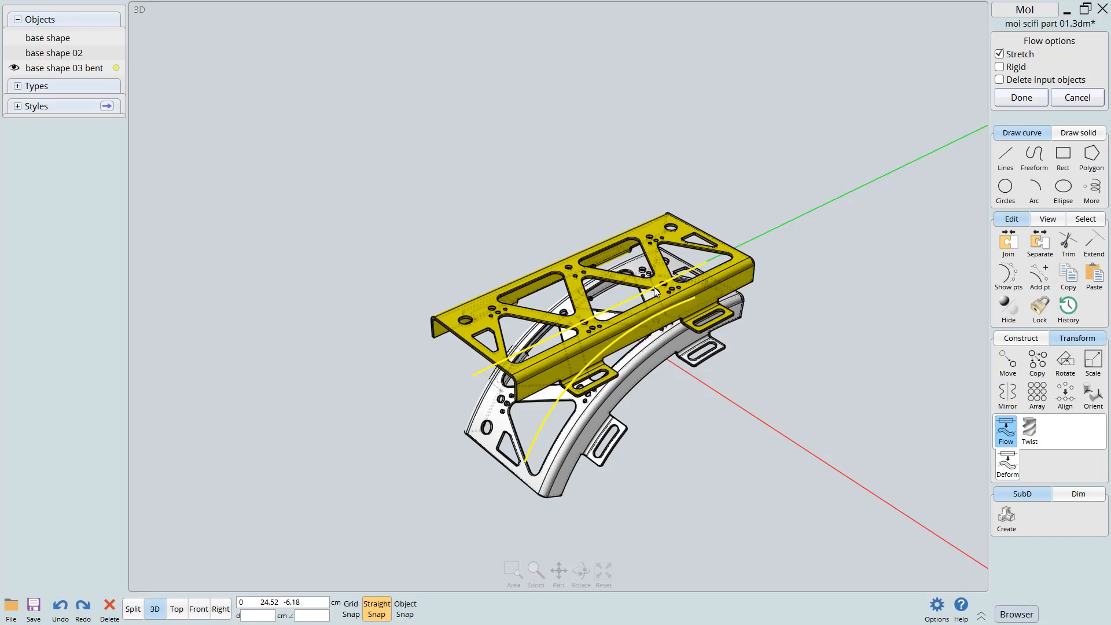
# Try to delete the flat plate and both guide curves, undo the deletion and clear the selection
pyautogui.press('Delete')
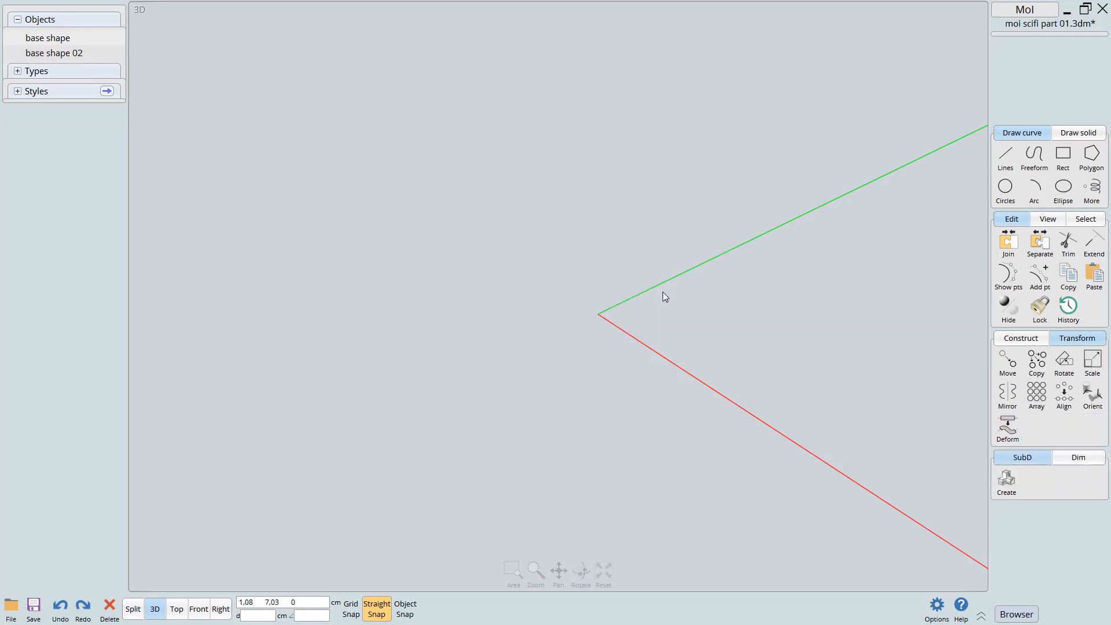
pyautogui.hotkey('ctrl', 'z')
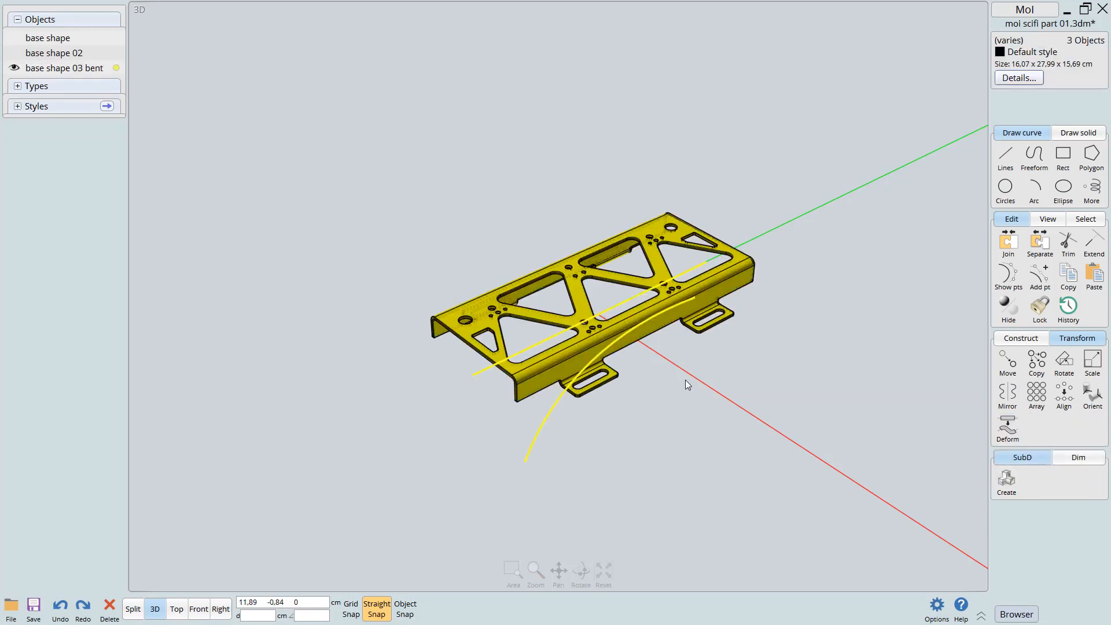
pyautogui.click(687, 384)
pyautogui.moveTo(733, 291); pyautogui.dragTo(692, 251, button='right')
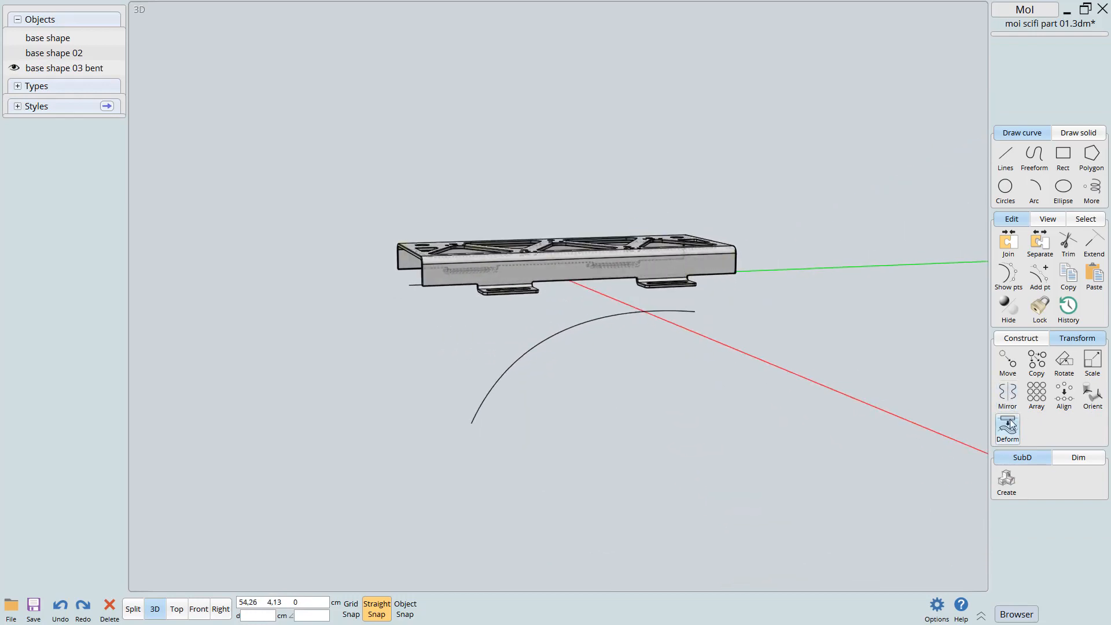
# Flow the bracket plate from the straight base line onto the arched freeform curve with Stretch enabled, picking matching ends
pyautogui.click(1007, 424)
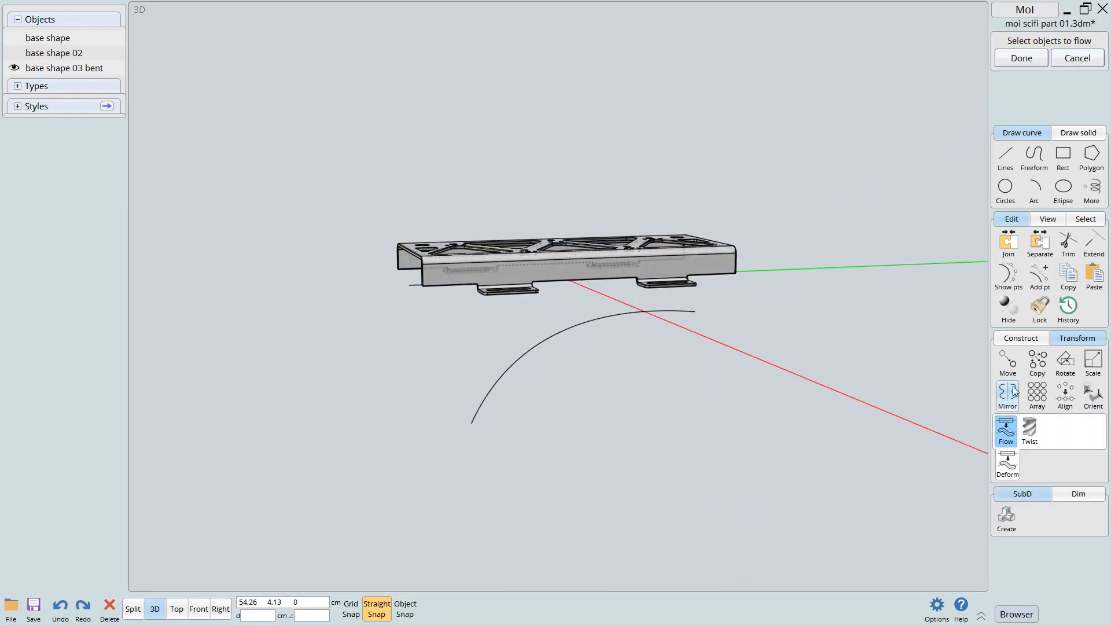
pyautogui.click(712, 259)
pyautogui.press('r')
pyautogui.scroll(1, 716, 302)
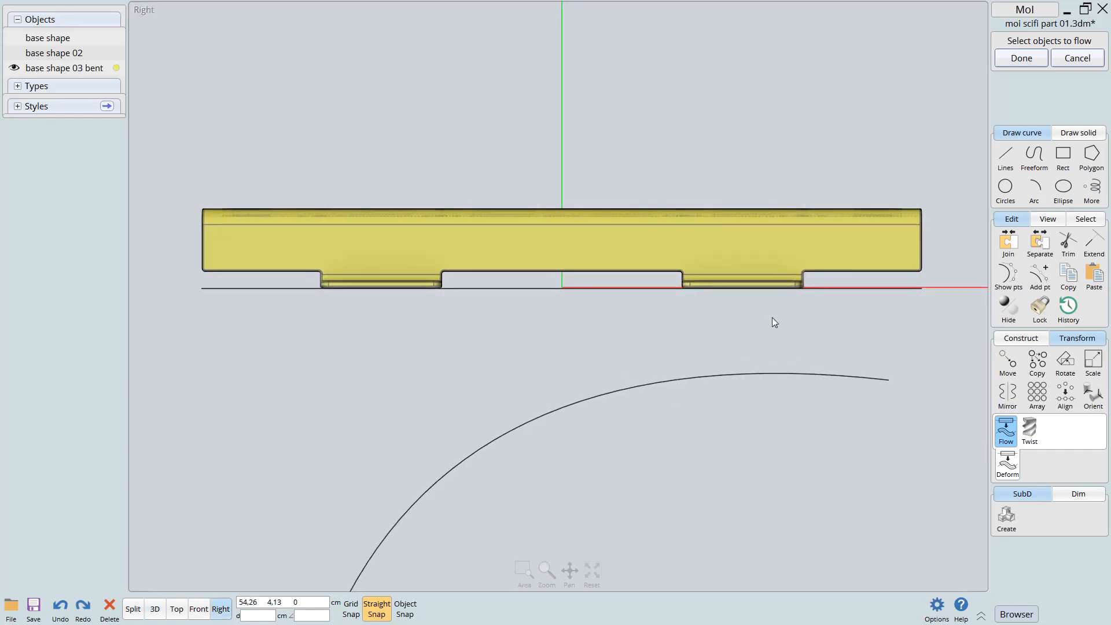
pyautogui.rightClick(830, 295)
pyautogui.click(831, 290)
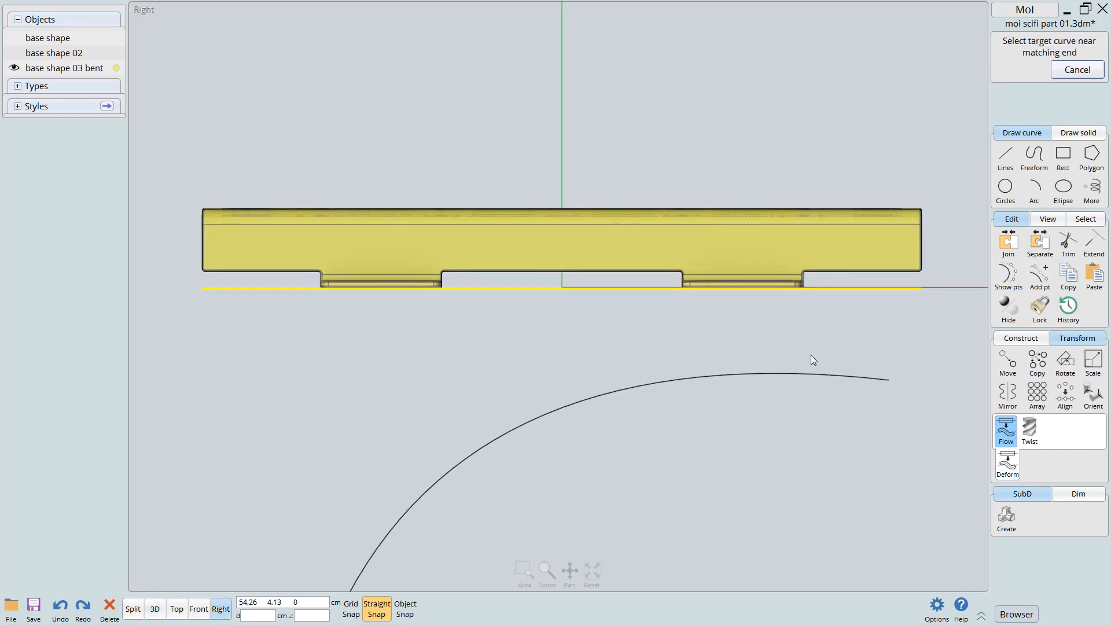
pyautogui.click(812, 377)
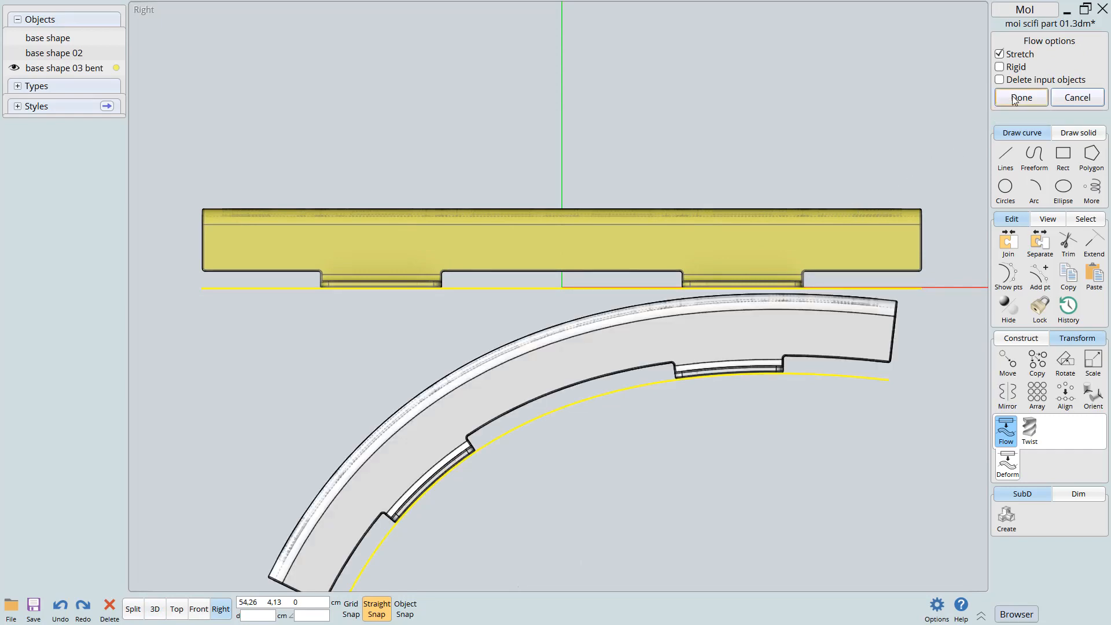
pyautogui.press('F5')
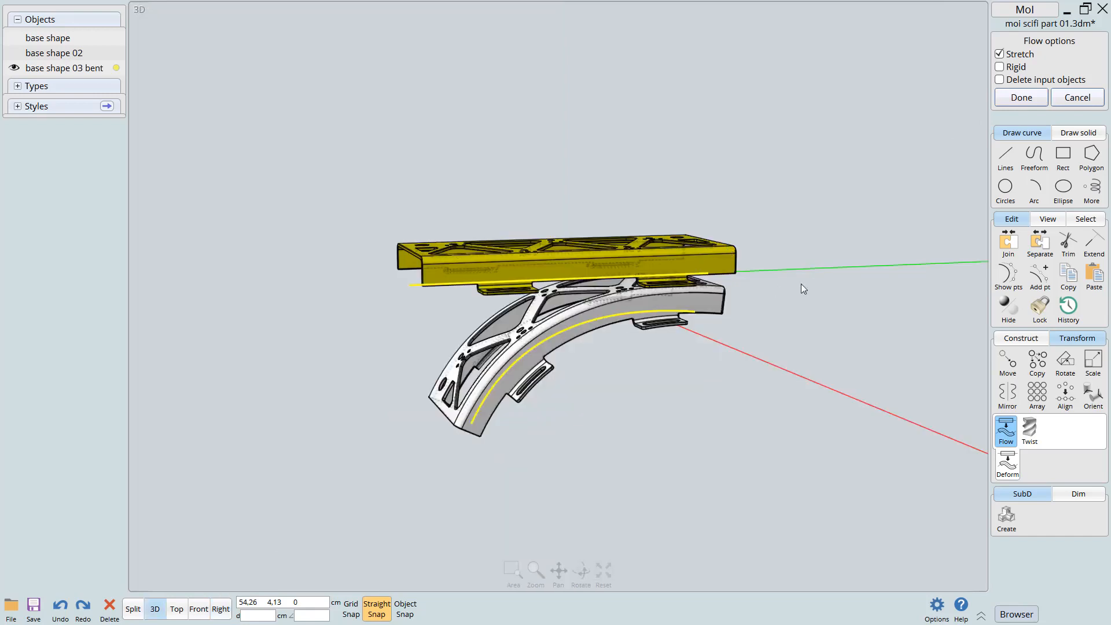
pyautogui.rightClick(810, 266)
# Delete the original flat plate together with the straight line and the freeform curve, keeping only the bent bracket
pyautogui.moveTo(689, 353); pyautogui.dragTo(692, 374, button='right')
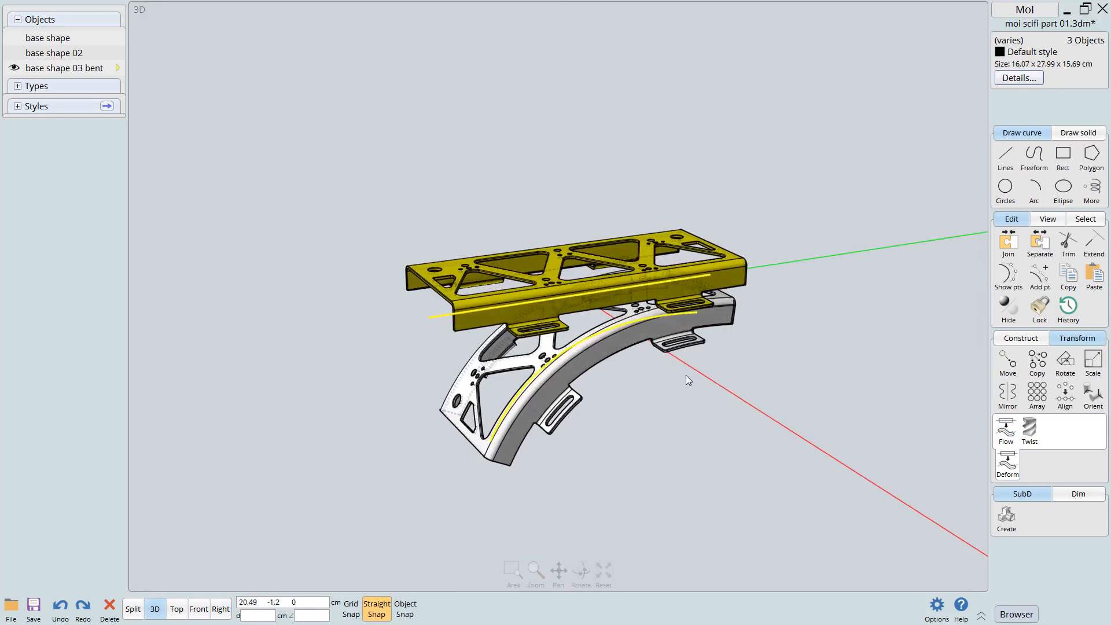
pyautogui.press('Delete')
pyautogui.moveTo(630, 348)
pyautogui.mouseDown(button='right')
pyautogui.moveTo(645, 340)
pyautogui.moveTo(625, 370)
pyautogui.moveTo(700, 315)
pyautogui.moveTo(567, 297)
pyautogui.moveTo(660, 322)
pyautogui.moveTo(655, 309)
pyautogui.moveTo(630, 338)
pyautogui.mouseUp(button='right')
# Examine the bent bracket's curvature, holes and side tabs from several angles in the 3D view
pyautogui.click(660, 321)
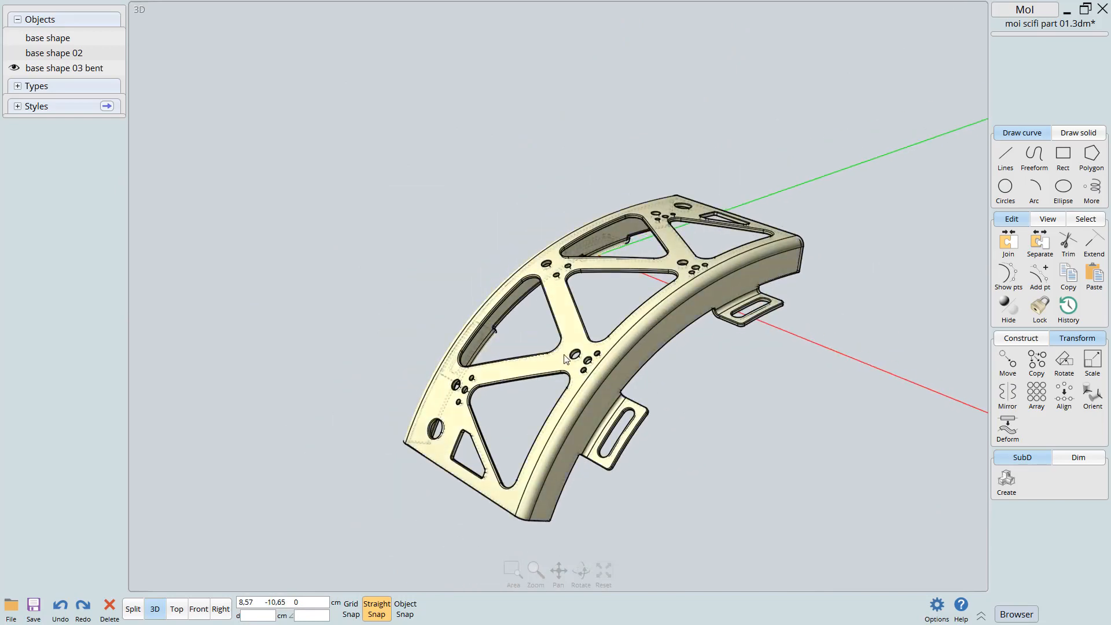
pyautogui.click(589, 331)
pyautogui.moveTo(736, 271); pyautogui.dragTo(728, 296, button='right')
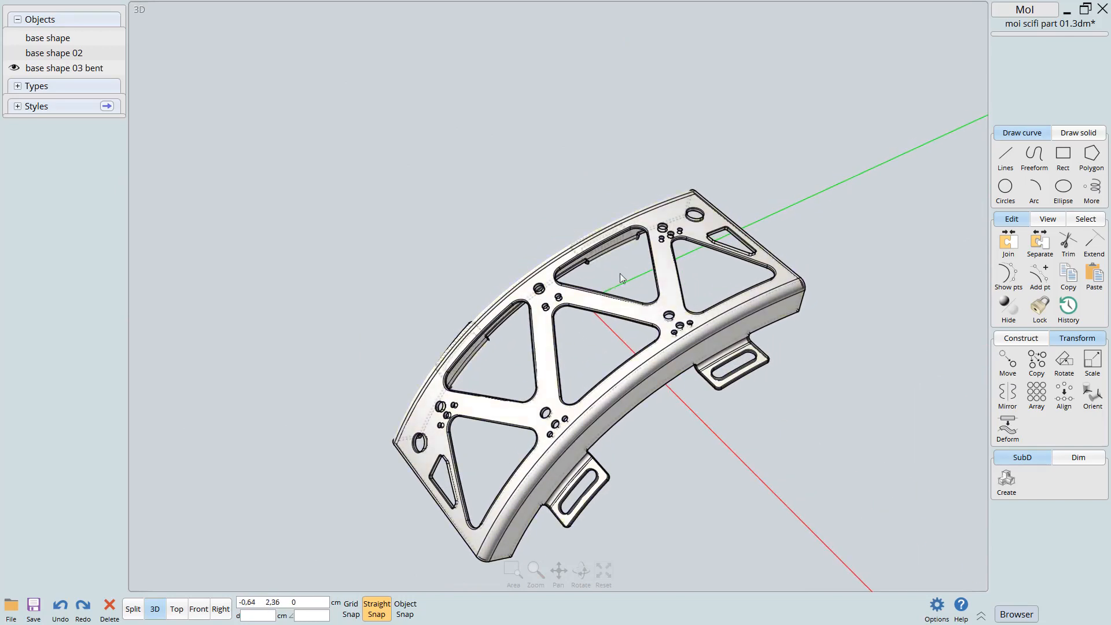
pyautogui.moveTo(677, 342); pyautogui.dragTo(703, 294, button='right')
pyautogui.moveTo(589, 395); pyautogui.dragTo(689, 325, button='right')
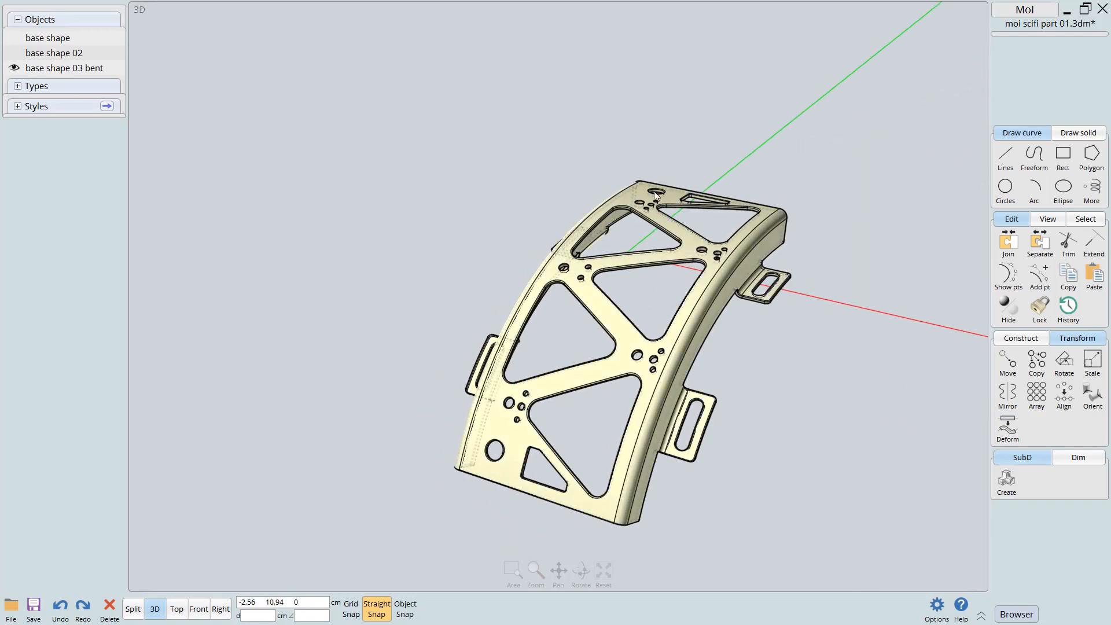
pyautogui.moveTo(678, 341); pyautogui.dragTo(651, 296, button='right')
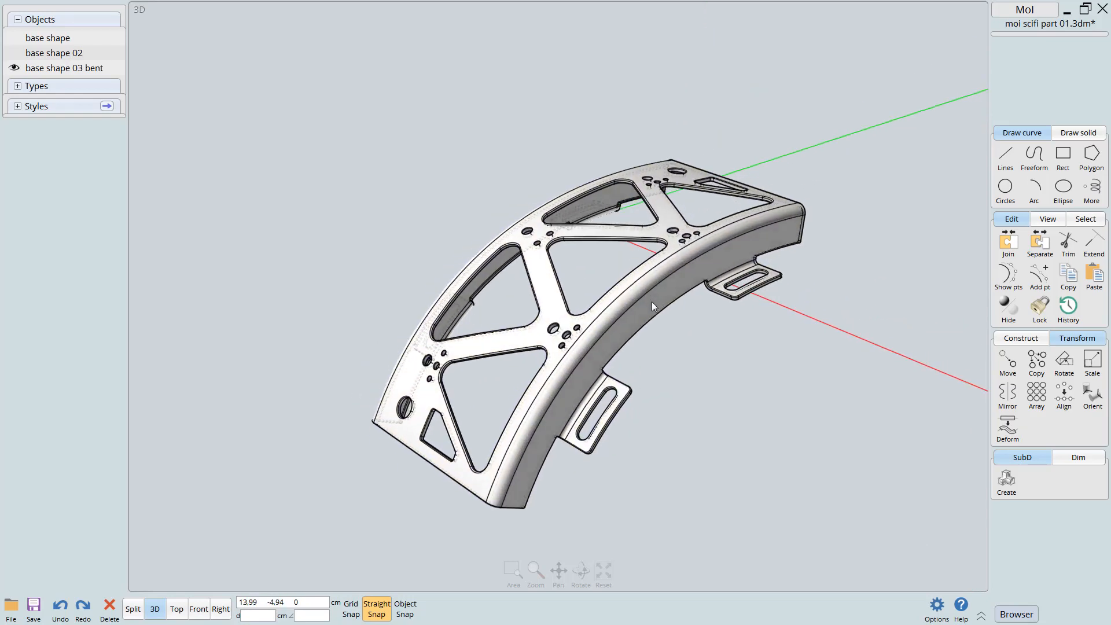